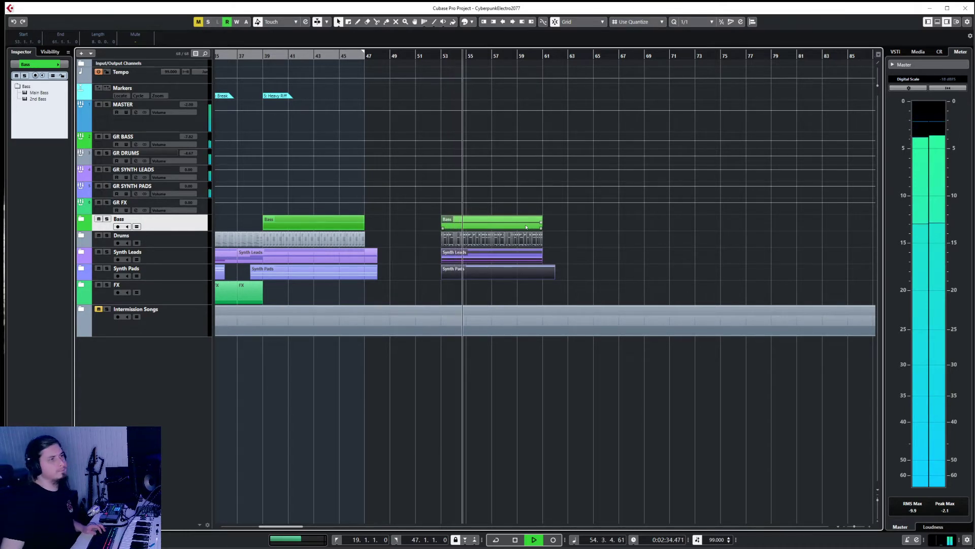
# - Stop playback and move the Bass, Drums, Synth Leads and Synth Pads parts at bar 53 to bar 83
pyautogui.press('space')
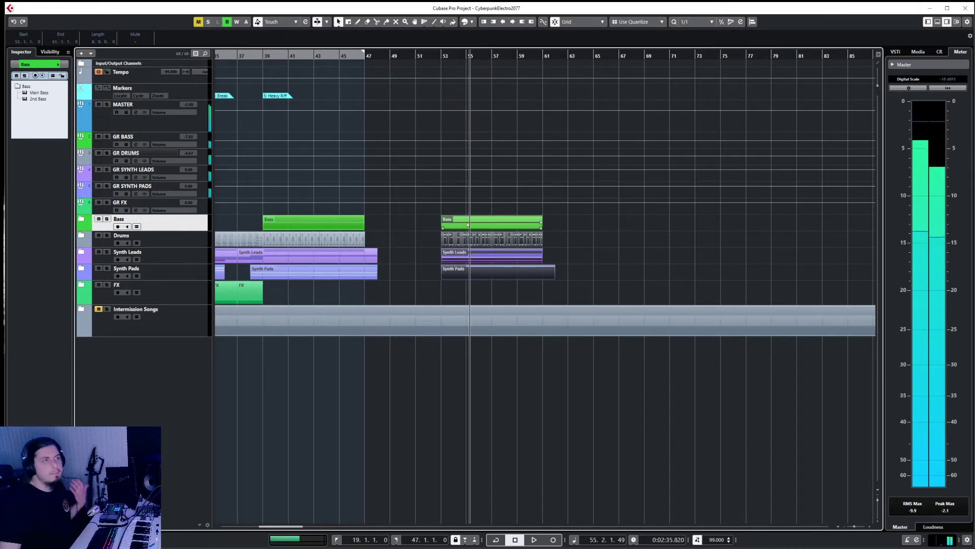
pyautogui.moveTo(468, 225); pyautogui.dragTo(849, 228)
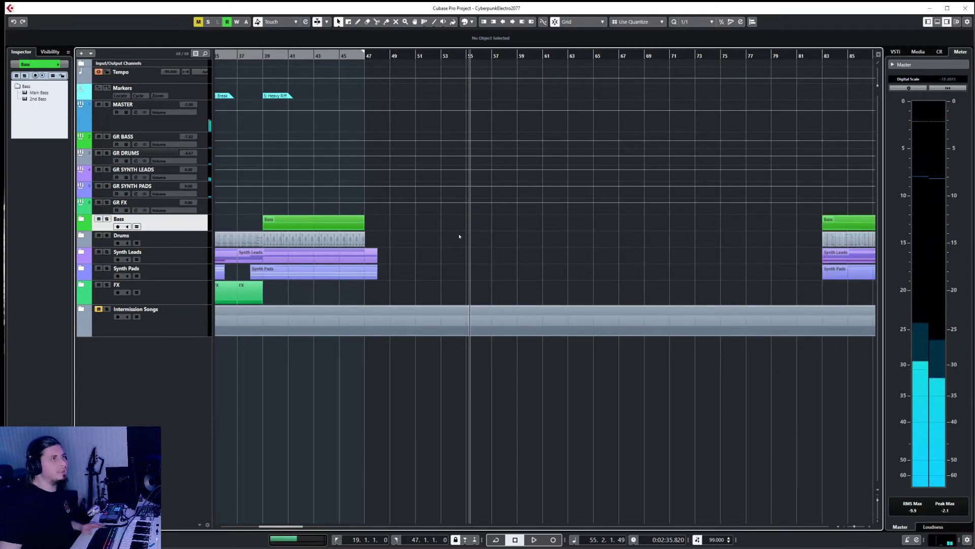
pyautogui.keyDown('ctrl'); pyautogui.scroll(3, 399, 222); pyautogui.keyUp('ctrl')
pyautogui.hscroll(-5, 400, 222)
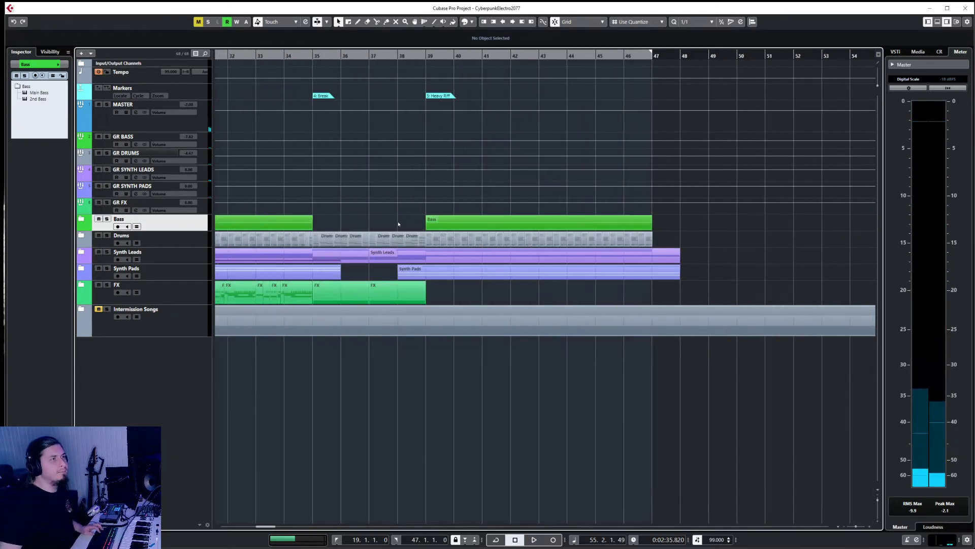
pyautogui.hscroll(3, 399, 222)
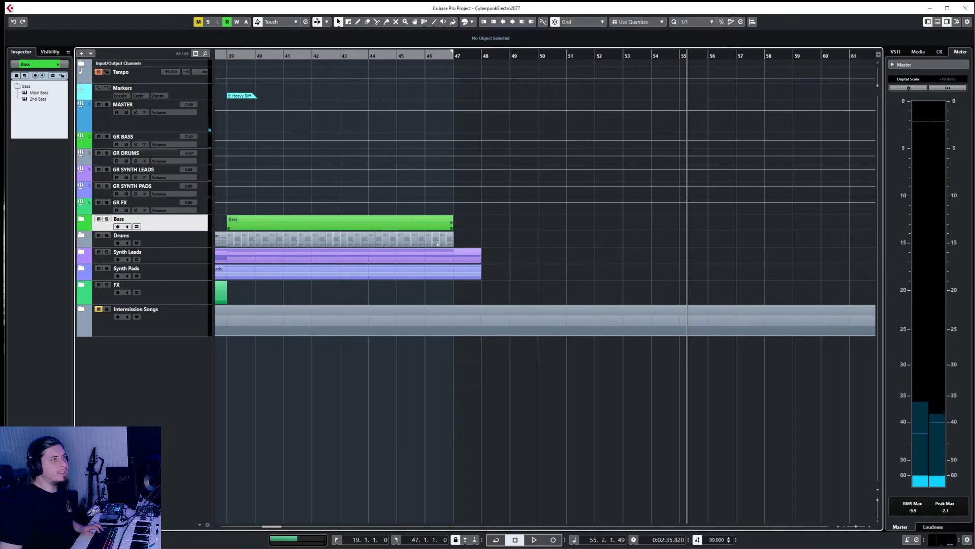
# - Expand the Synth Leads and Bass folder tracks to show their individual tracks
pyautogui.click(81, 252)
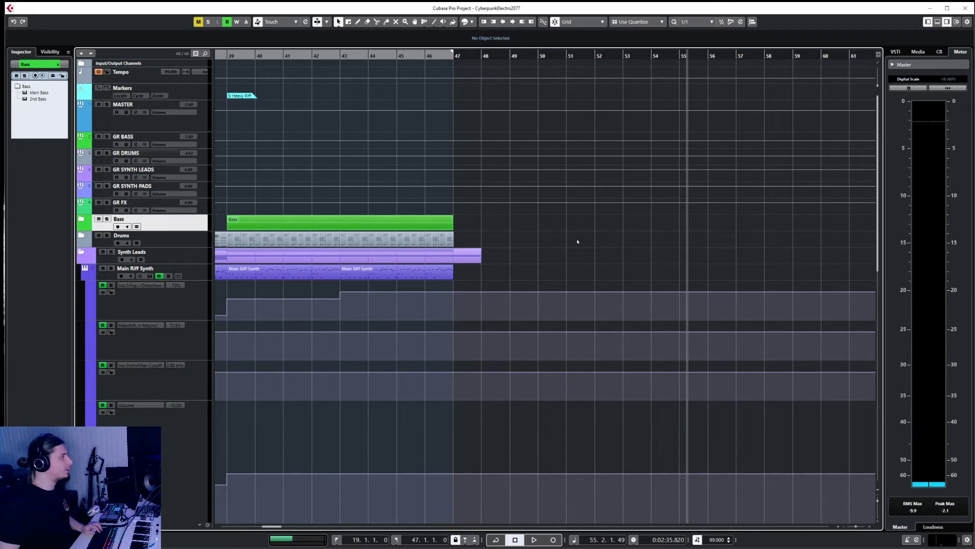
pyautogui.hscroll(4, 633, 244)
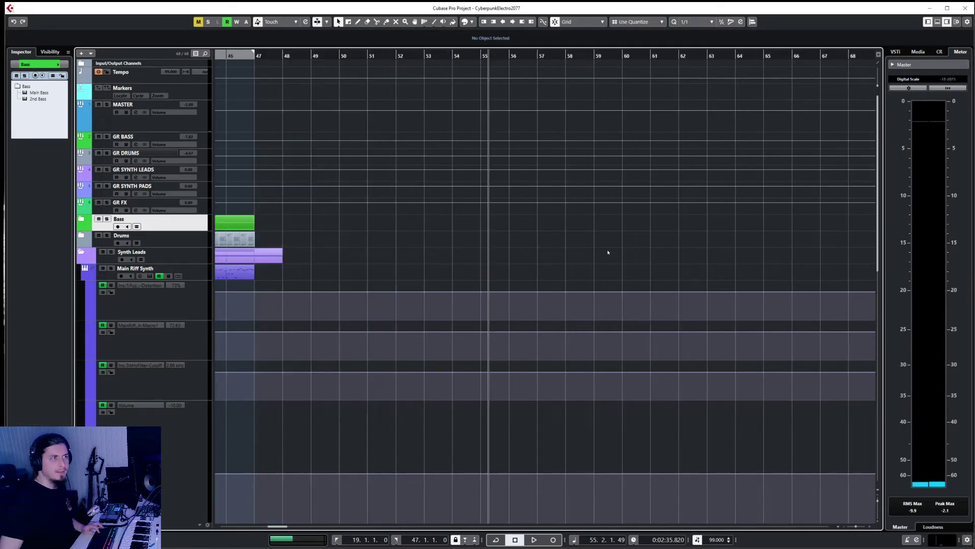
pyautogui.scroll(-3, 608, 252)
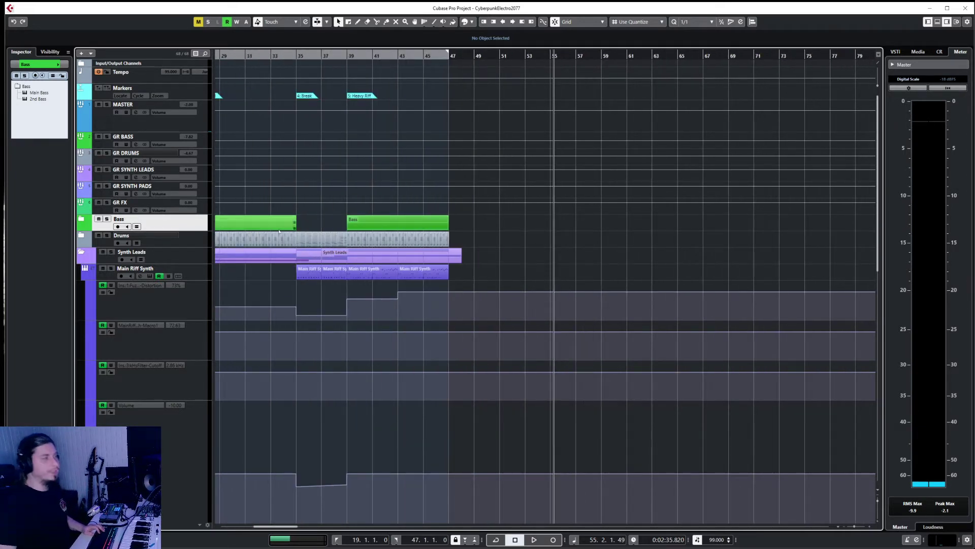
pyautogui.click(80, 219)
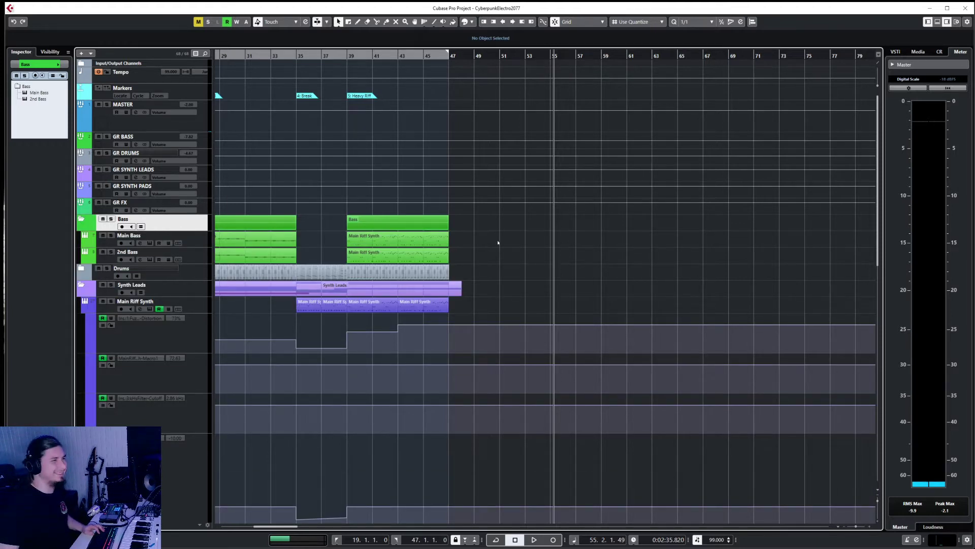
pyautogui.hscroll(3, 498, 243)
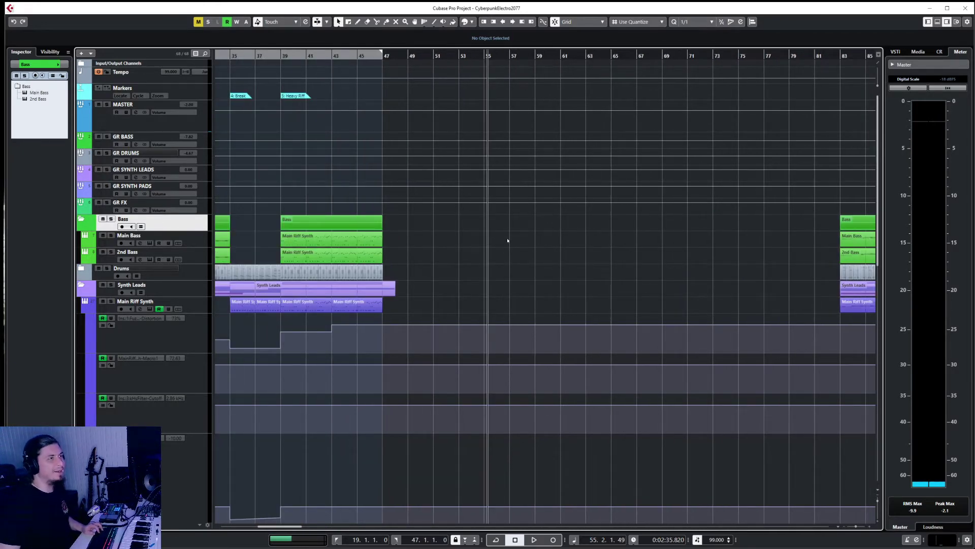
pyautogui.keyDown('ctrl'); pyautogui.scroll(3, 491, 241); pyautogui.keyUp('ctrl')
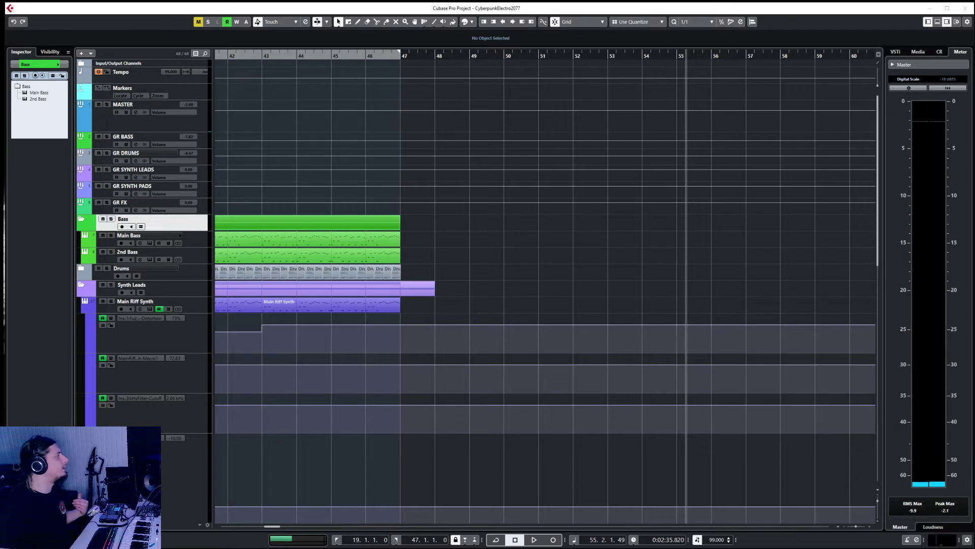
# - Create an empty Main Bass part from bar 47 to bar 54, open it for note editing and set the quantize value to 1/16
pyautogui.rightClick(473, 238)
pyautogui.click(492, 237)
pyautogui.moveTo(408, 240)
pyautogui.mouseDown()
pyautogui.moveTo(720, 232)
pyautogui.moveTo(645, 232)
pyautogui.mouseUp()
pyautogui.doubleClick(594, 239)
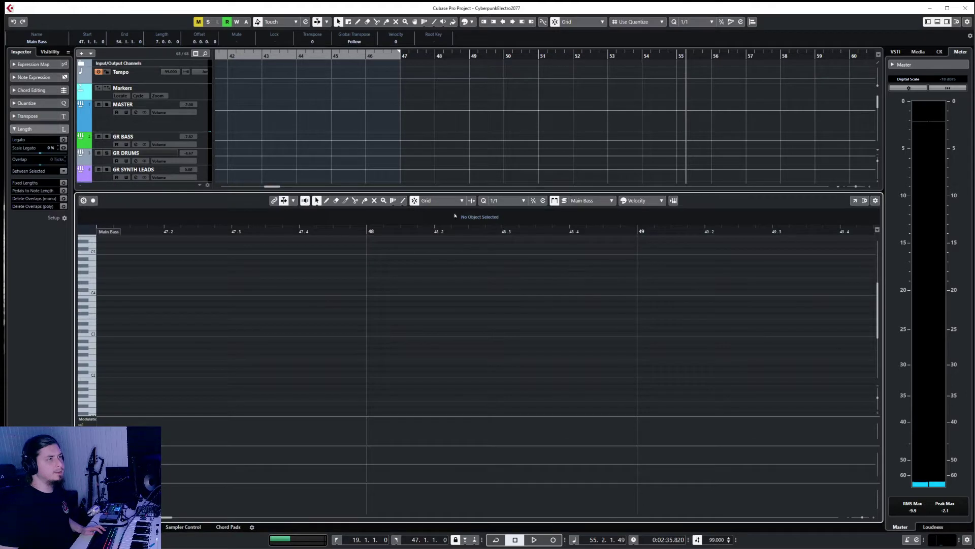
pyautogui.click(507, 200)
pyautogui.click(508, 245)
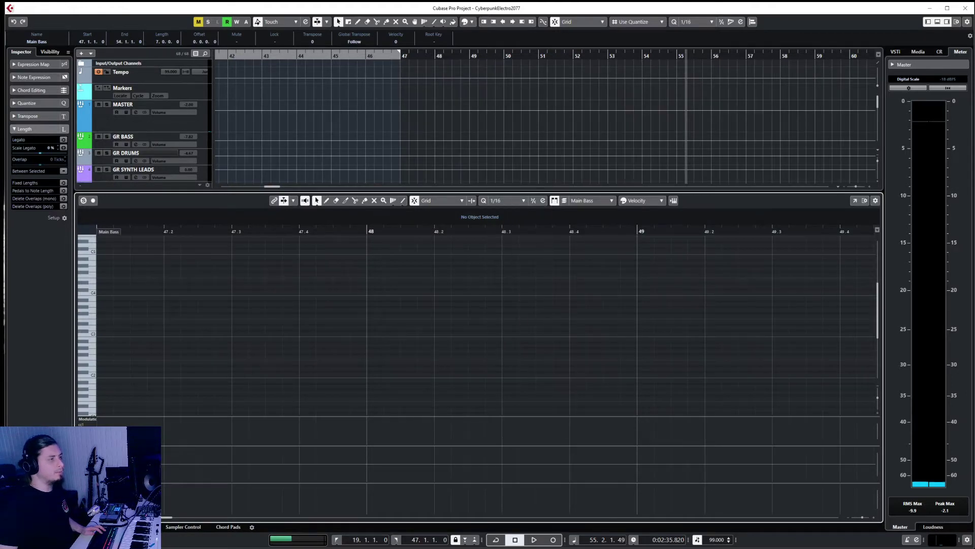
# - Copy the first two bars of notes from the Main Bass part at the Chorus 1 marker, bar 27
pyautogui.press('Return')
pyautogui.hscroll(-12, 460, 274)
pyautogui.click(524, 243)
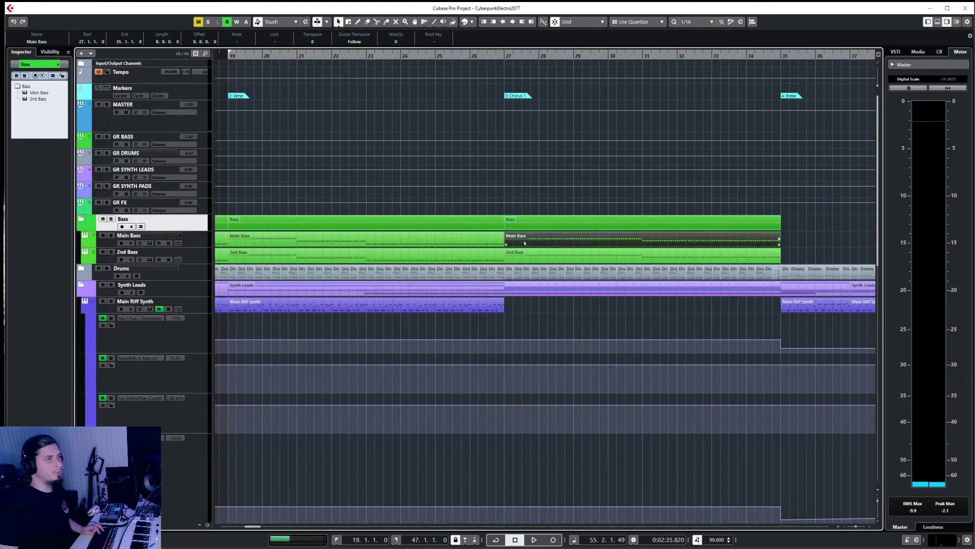
pyautogui.press('Return')
pyautogui.moveTo(203, 285); pyautogui.dragTo(385, 338)
pyautogui.press('Return')
# - Paste the copied bass notes at bar 47 on the Main Bass track and briefly play them back
pyautogui.hscroll(9, 518, 284)
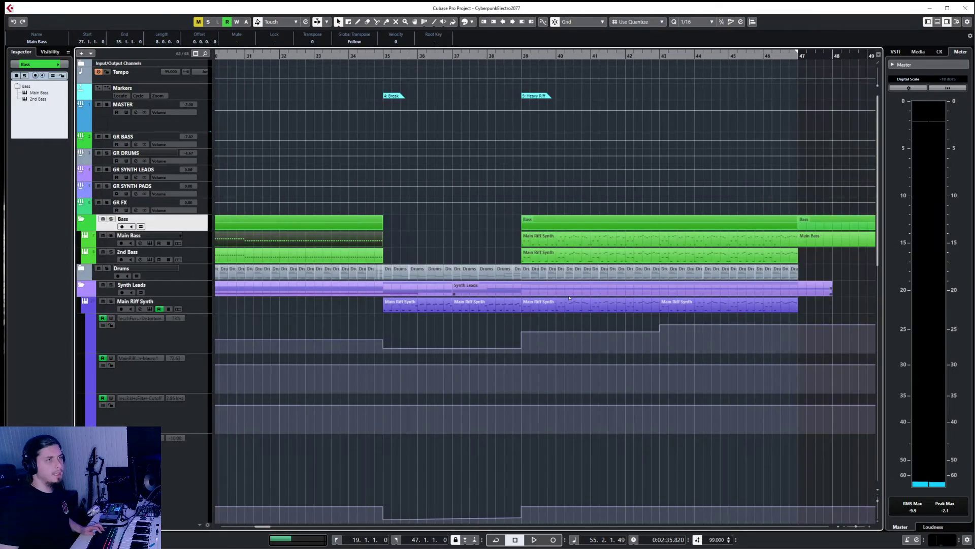
pyautogui.click(628, 243)
pyautogui.press('Return')
pyautogui.hscroll(-3, 266, 290)
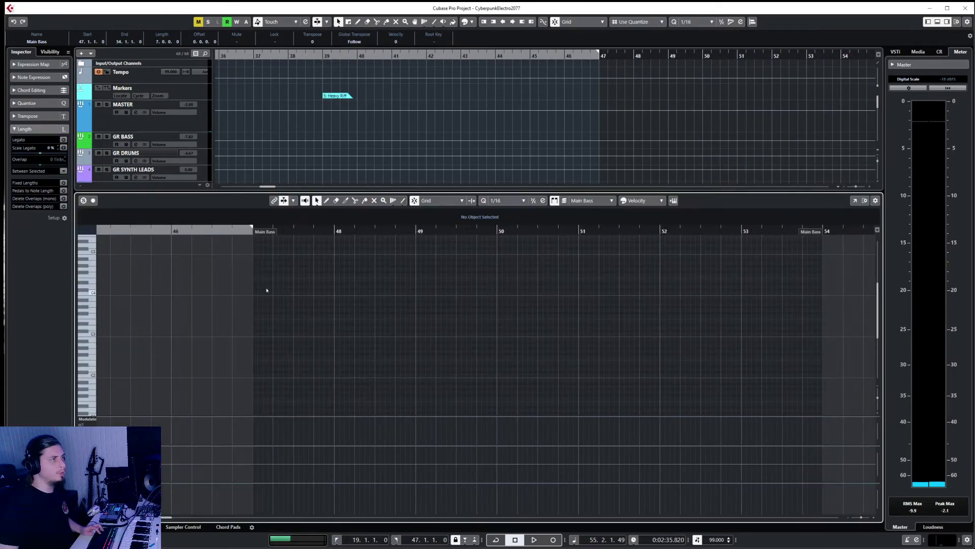
pyautogui.click(253, 232)
pyautogui.scroll(-3, 495, 90)
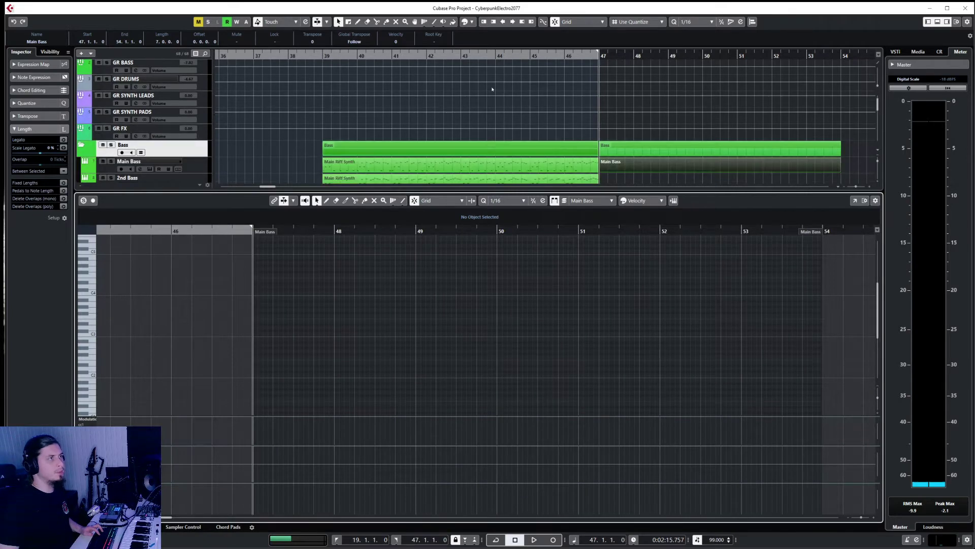
pyautogui.click(208, 166)
pyautogui.hotkey('ctrl', 'v')
pyautogui.press('space')
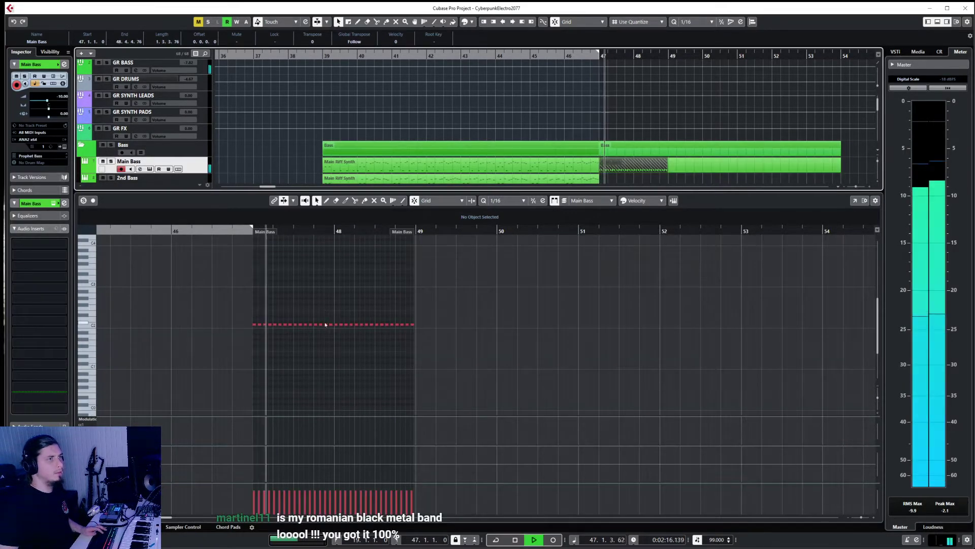
pyautogui.press('space')
# - Move the empty seven-bar Main Bass part off the pasted notes and delete it
pyautogui.hotkey('ctrl', 'e')
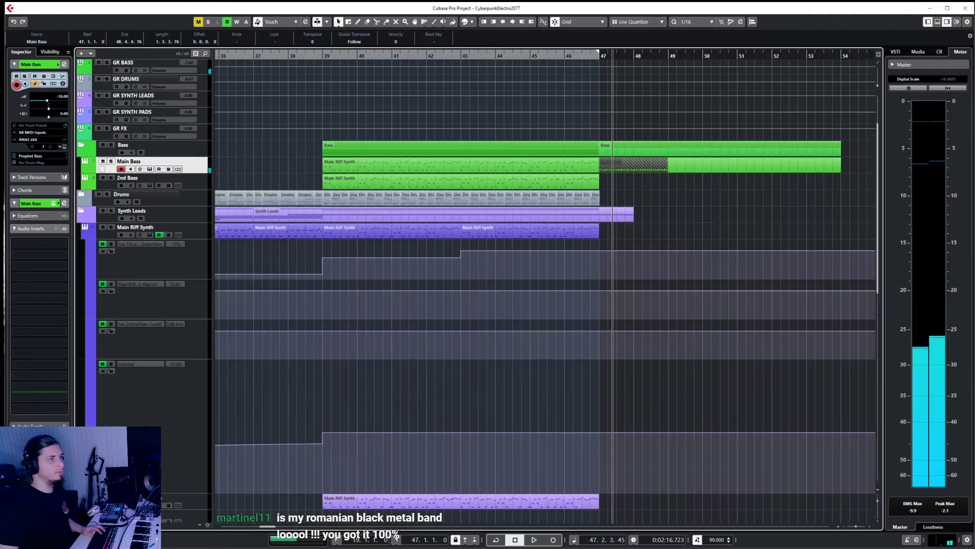
pyautogui.moveTo(703, 167); pyautogui.dragTo(809, 164)
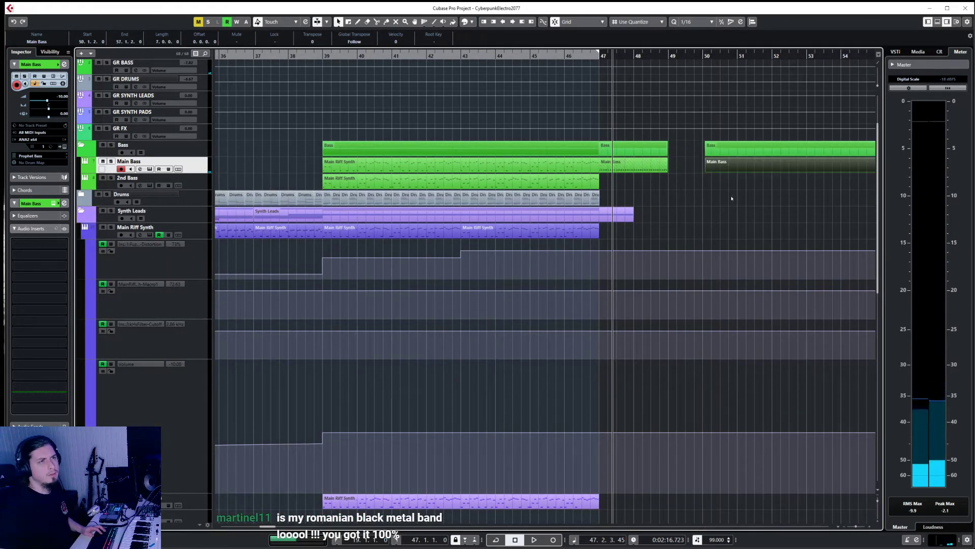
pyautogui.hscroll(4, 708, 188)
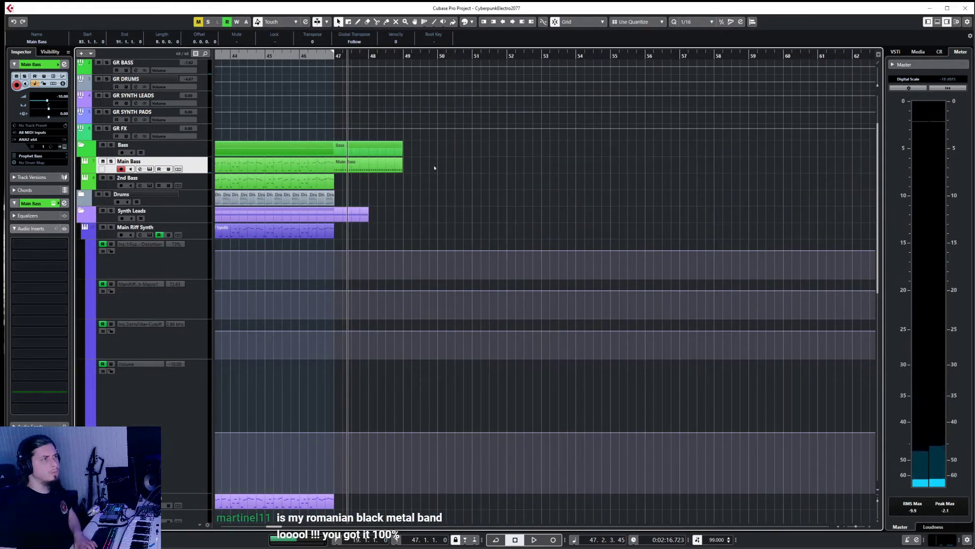
# - Extend the pasted Main Bass part at bar 47 to end exactly at bar 49 and on to bar 53
pyautogui.click(400, 169)
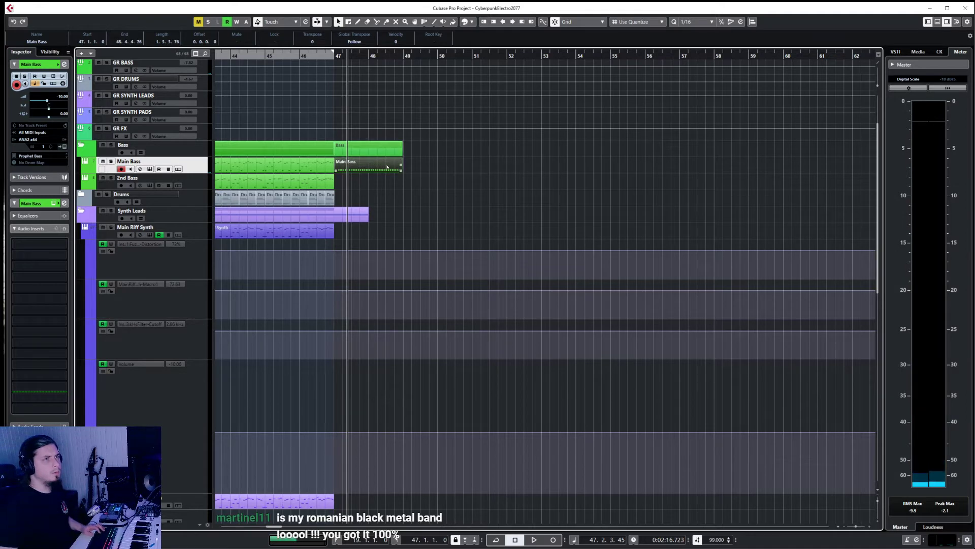
pyautogui.press('h')
pyautogui.press('h')
pyautogui.press('h')
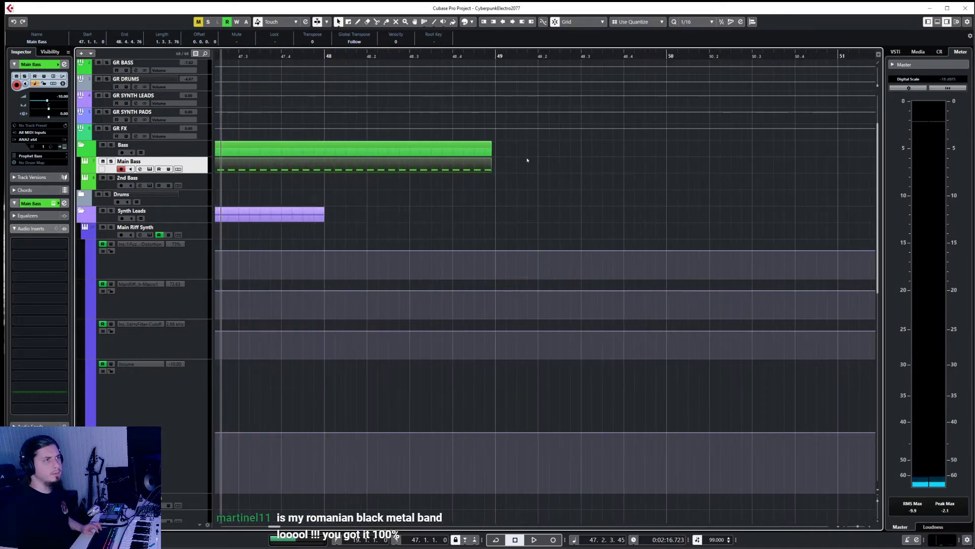
pyautogui.moveTo(492, 173); pyautogui.dragTo(496, 174)
pyautogui.press('g')
pyautogui.press('g')
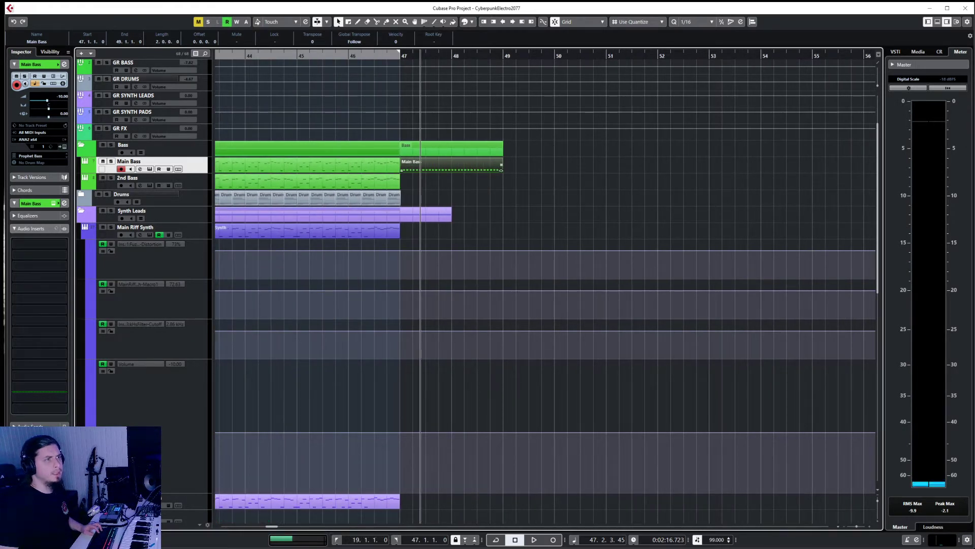
pyautogui.moveTo(501, 167); pyautogui.dragTo(709, 191)
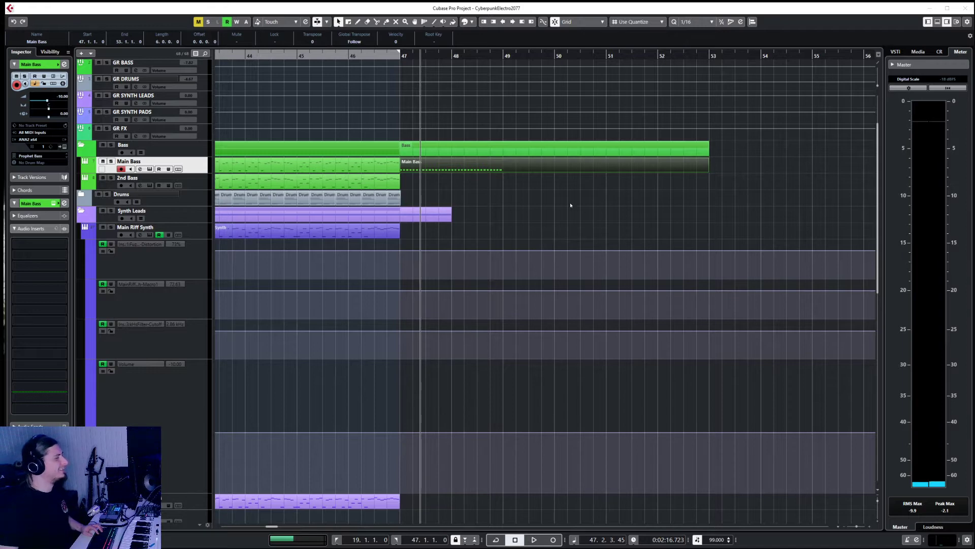
# - Transpose the first fourteen notes of the Main Bass part at bar 47 up to G2 and its remaining notes up to D#2
pyautogui.doubleClick(476, 163)
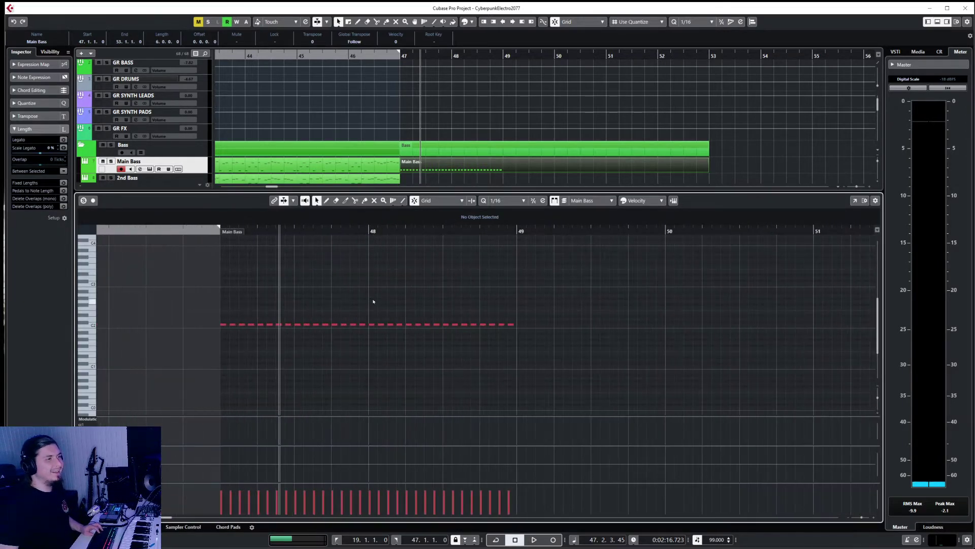
pyautogui.moveTo(373, 297); pyautogui.dragTo(522, 352)
pyautogui.moveTo(216, 305); pyautogui.dragTo(349, 357)
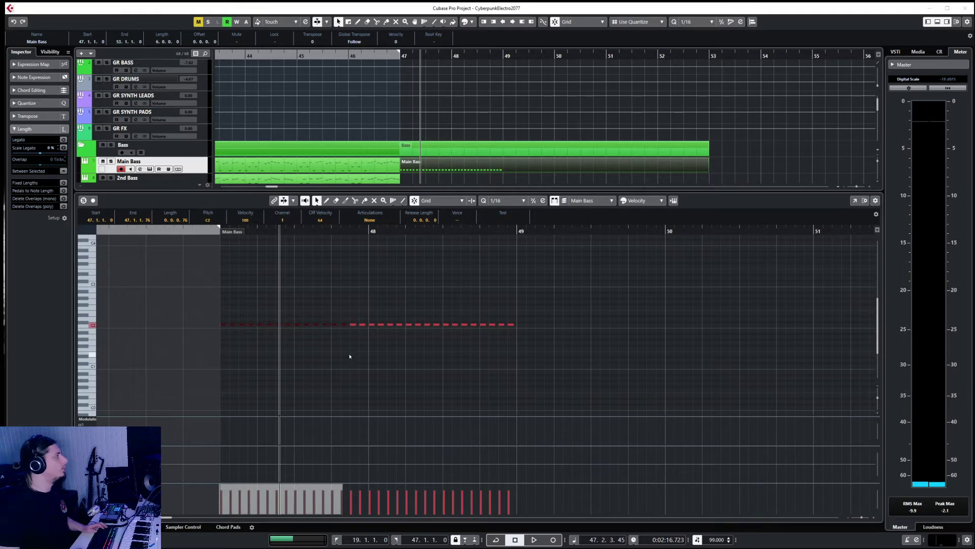
pyautogui.moveTo(179, 311); pyautogui.dragTo(347, 354)
pyautogui.press('Up')
pyautogui.press('Up')
pyautogui.press('Up')
pyautogui.press('Up')
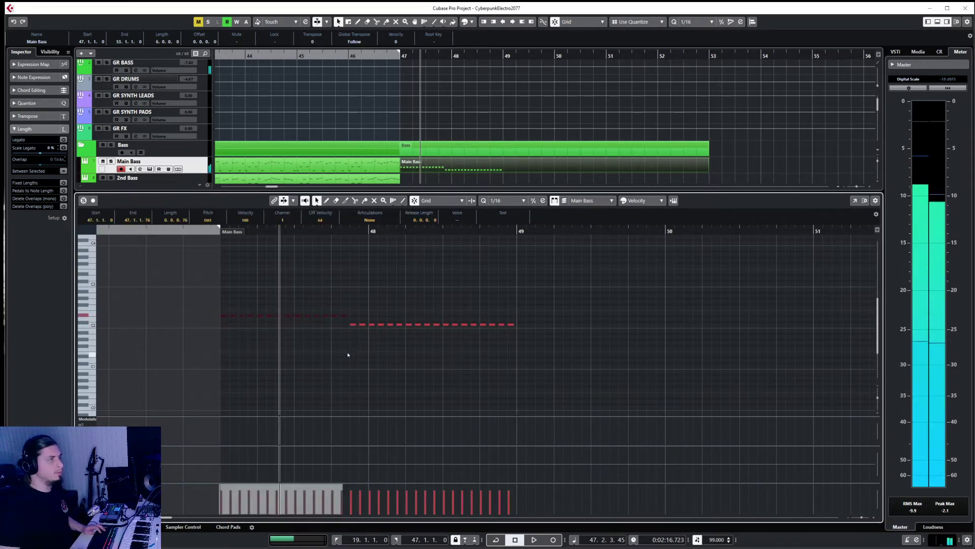
pyautogui.moveTo(340, 321); pyautogui.dragTo(598, 378)
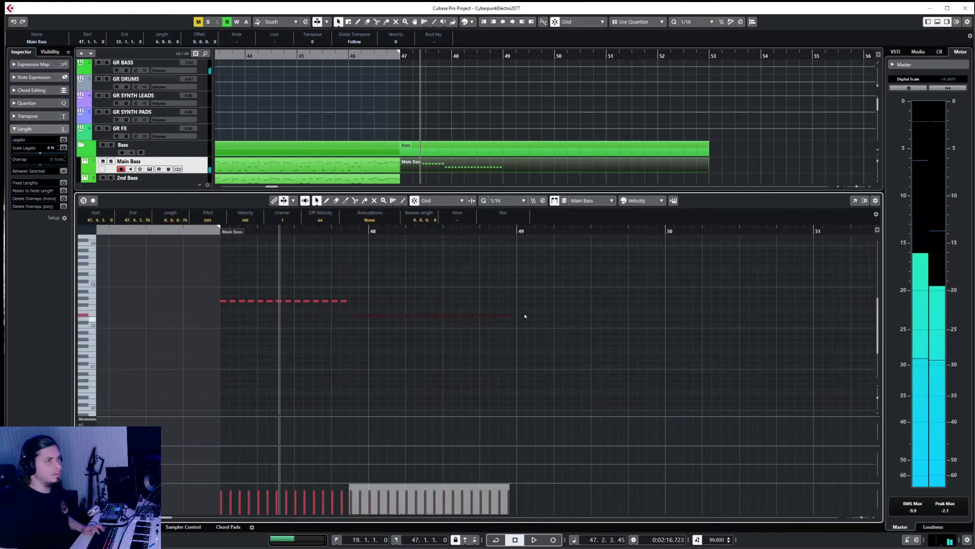
# - Copy the bar 48 bass notes to bar 49 and transpose the copies up to F2
pyautogui.moveTo(548, 301); pyautogui.dragTo(501, 331)
pyautogui.moveTo(542, 304); pyautogui.dragTo(370, 345)
pyautogui.click(518, 231)
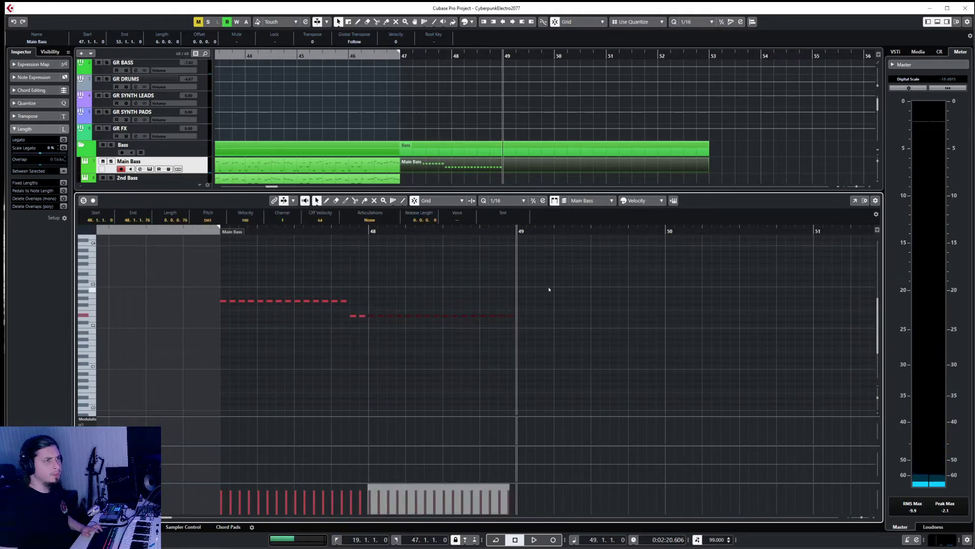
pyautogui.hotkey('ctrl', 'v')
pyautogui.press('Up')
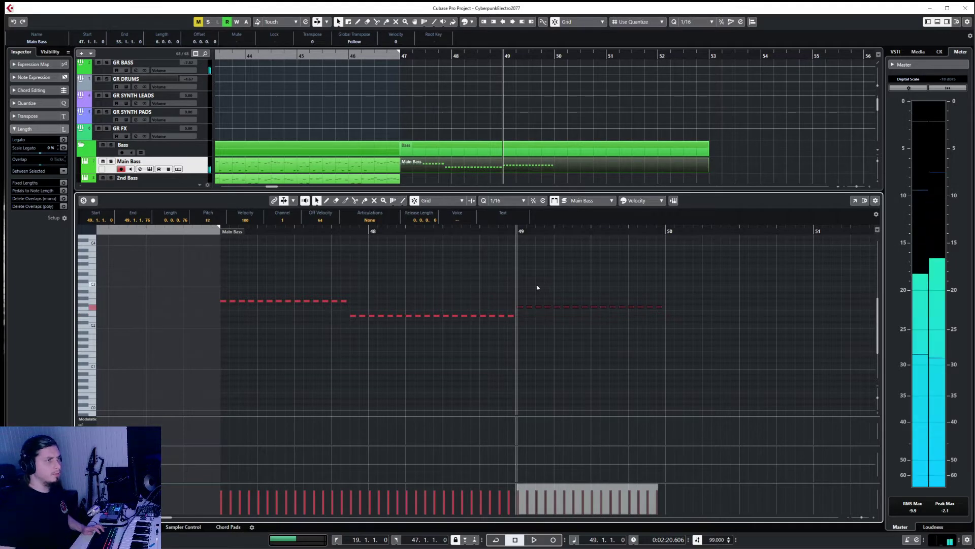
# - Play back the new bass line from bar 47 past bar 50 and review its notes
pyautogui.press('space')
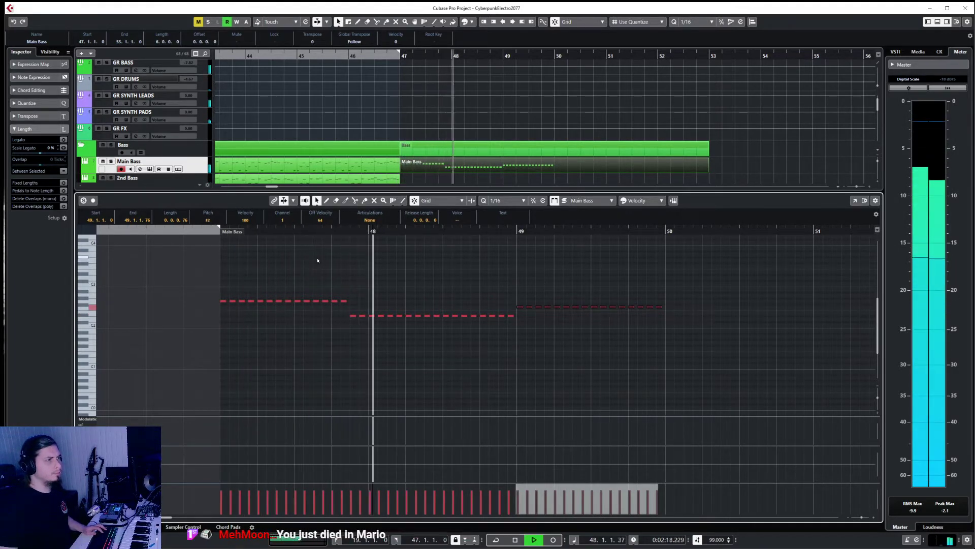
pyautogui.press('f')
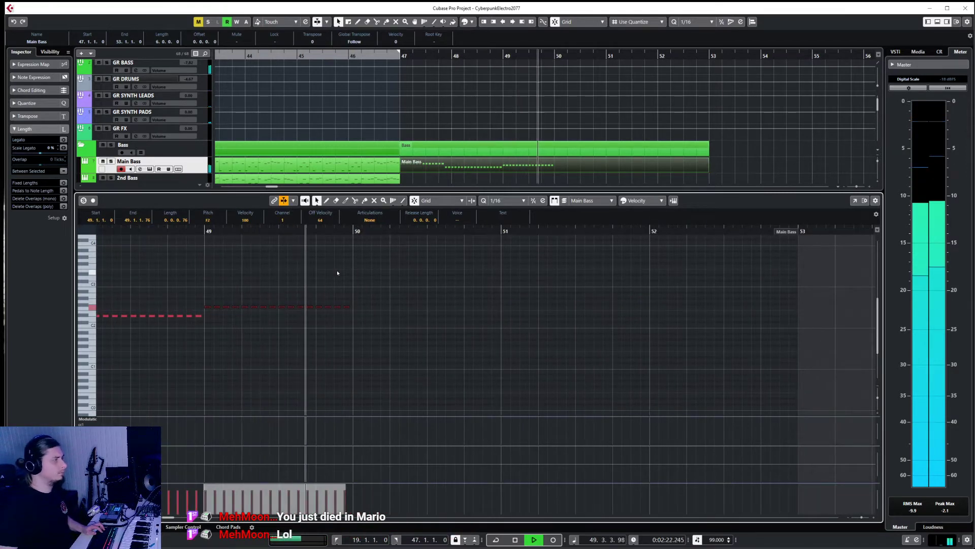
pyautogui.press('space')
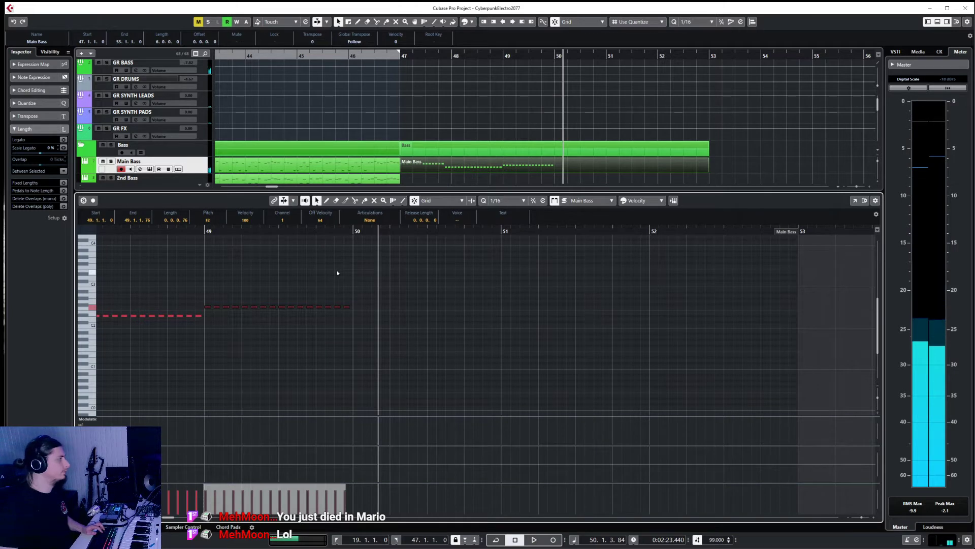
pyautogui.hscroll(-3, 337, 273)
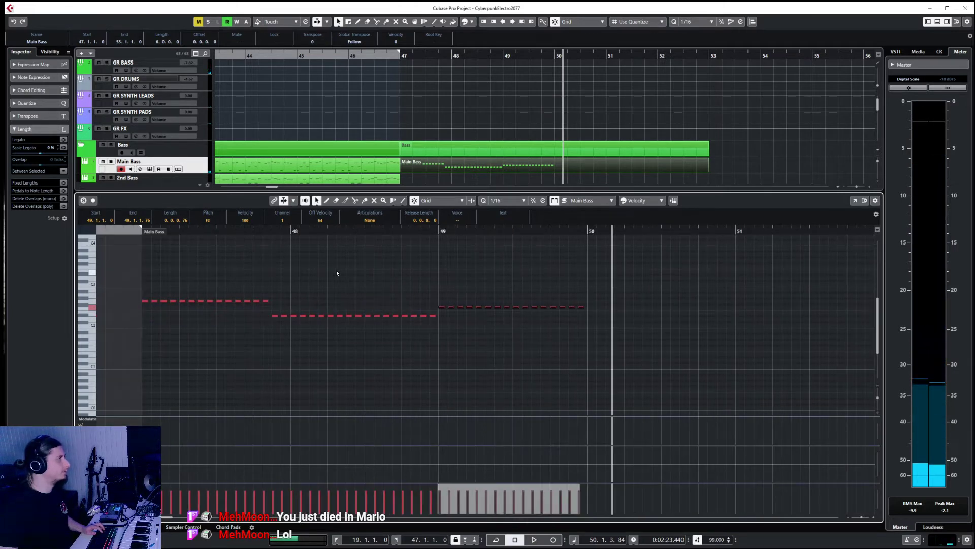
pyautogui.hscroll(3, 337, 273)
pyautogui.hscroll(-2, 337, 273)
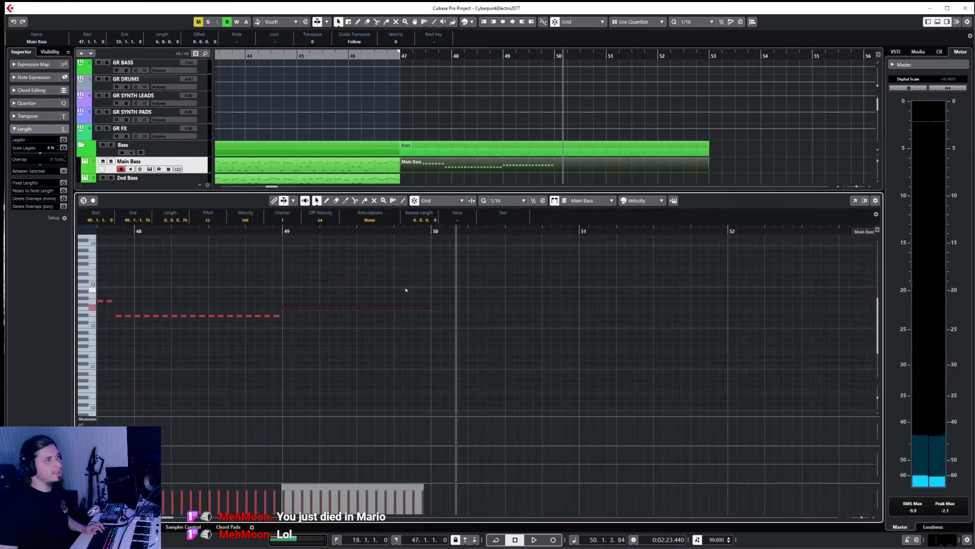
# - Delete the last two F2 notes of the bass line and paste a copy of the D#2 notes at 49.4.3
pyautogui.moveTo(412, 289); pyautogui.dragTo(436, 316)
pyautogui.press('Delete')
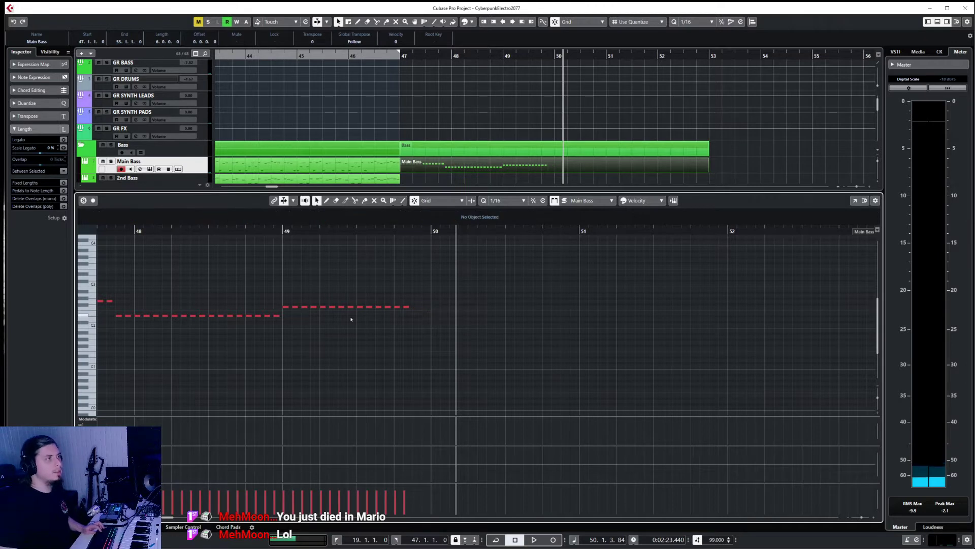
pyautogui.hscroll(-4, 350, 319)
pyautogui.hscroll(2, 289, 314)
pyautogui.moveTo(265, 314); pyautogui.dragTo(440, 348)
pyautogui.hotkey('ctrl', 'c')
pyautogui.click(569, 229)
pyautogui.hotkey('ctrl', 'v')
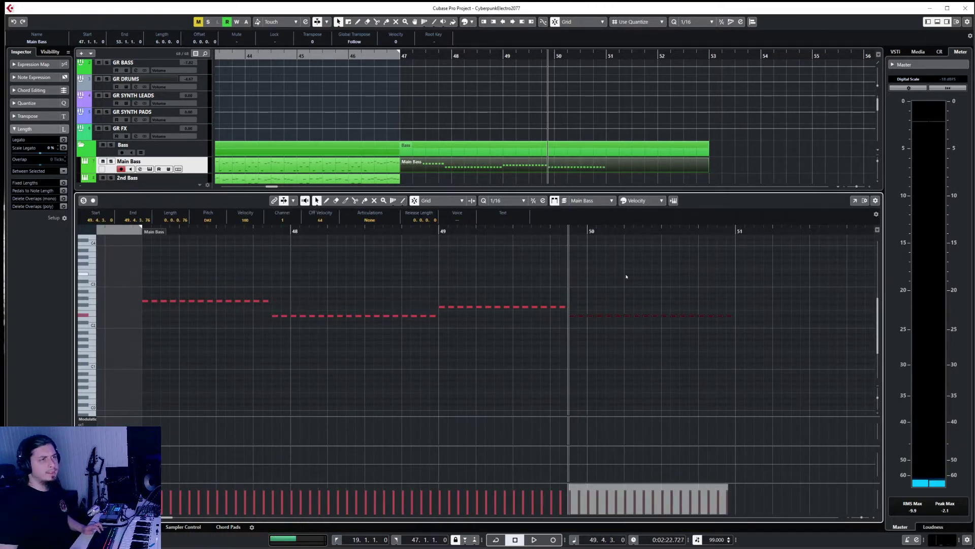
# - Transpose the pasted bass notes at 49.4.3 down to C2
pyautogui.press('Down')
pyautogui.press('Down')
pyautogui.press('Down')
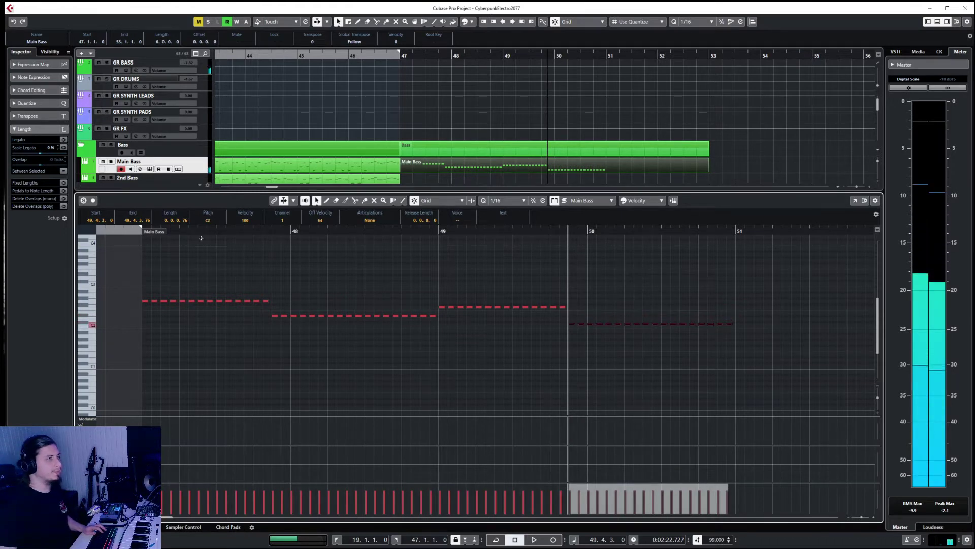
# - Try the first fourteen bass notes from bar 47 at higher pitches including A2 and G#2, and return them to G2
pyautogui.moveTo(129, 294); pyautogui.dragTo(297, 308)
pyautogui.press('Up')
pyautogui.press('Up')
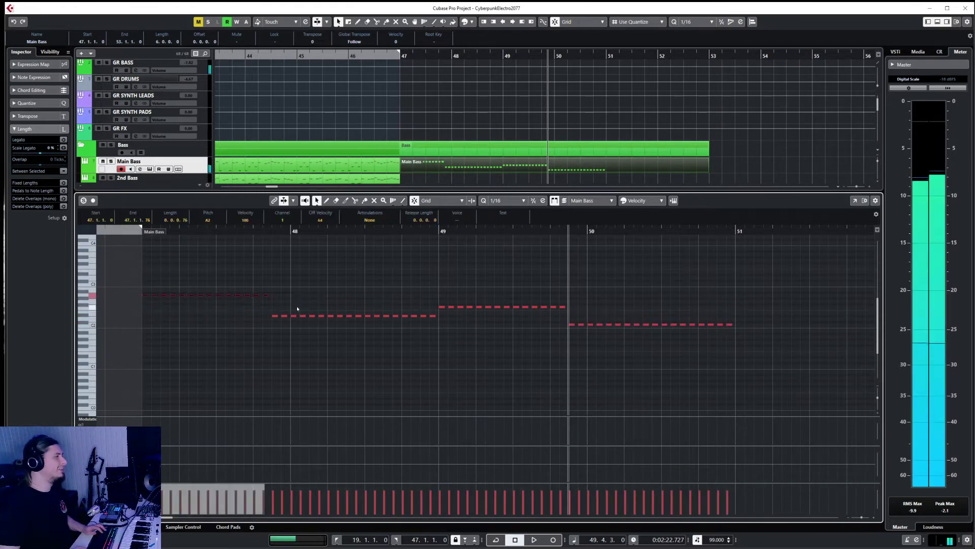
pyautogui.press('Up')
pyautogui.press('Down')
pyautogui.press('Down')
pyautogui.click(298, 309)
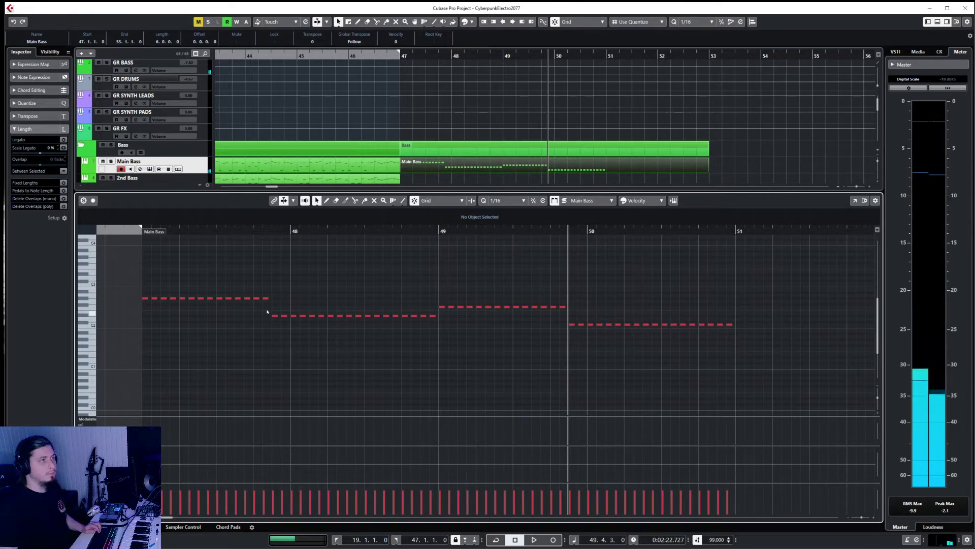
pyautogui.moveTo(145, 279); pyautogui.dragTo(292, 306)
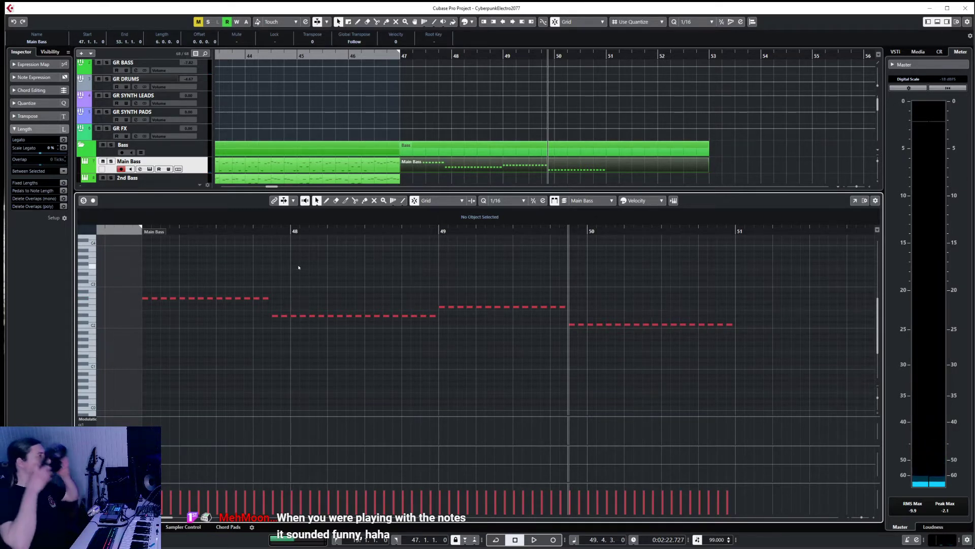
pyautogui.moveTo(122, 276); pyautogui.dragTo(431, 328)
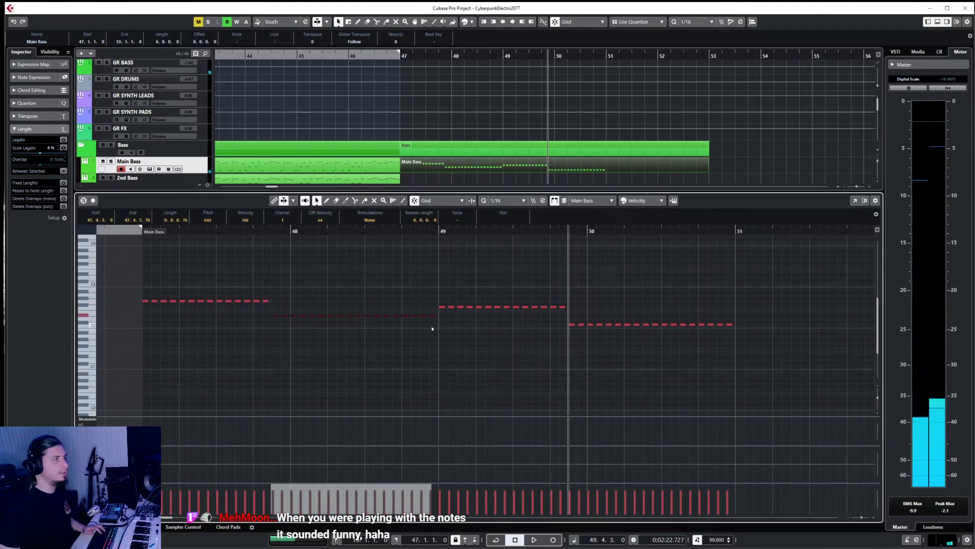
# - Play back the four-bar bass line from just before bar 47 to bar 51
pyautogui.moveTo(410, 285); pyautogui.dragTo(824, 353)
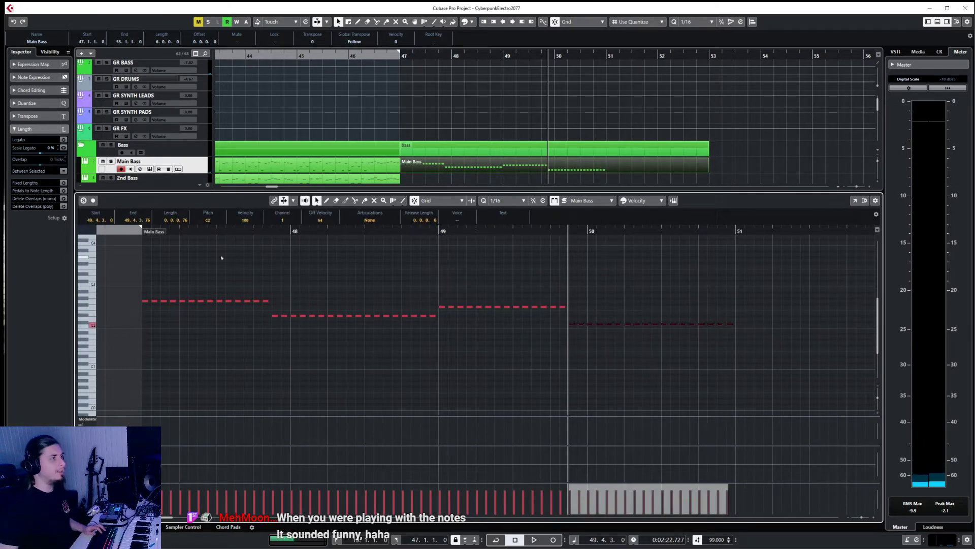
pyautogui.click(133, 231)
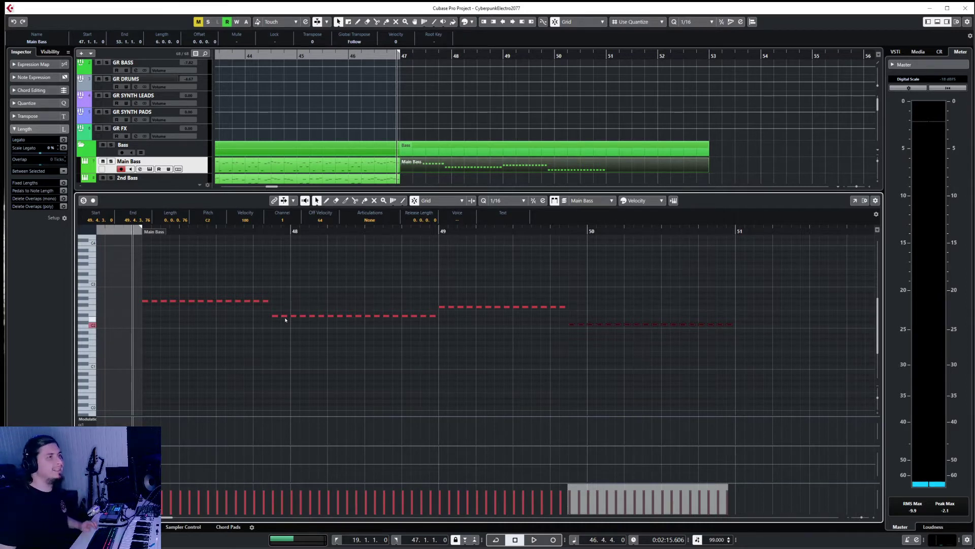
pyautogui.click(437, 245)
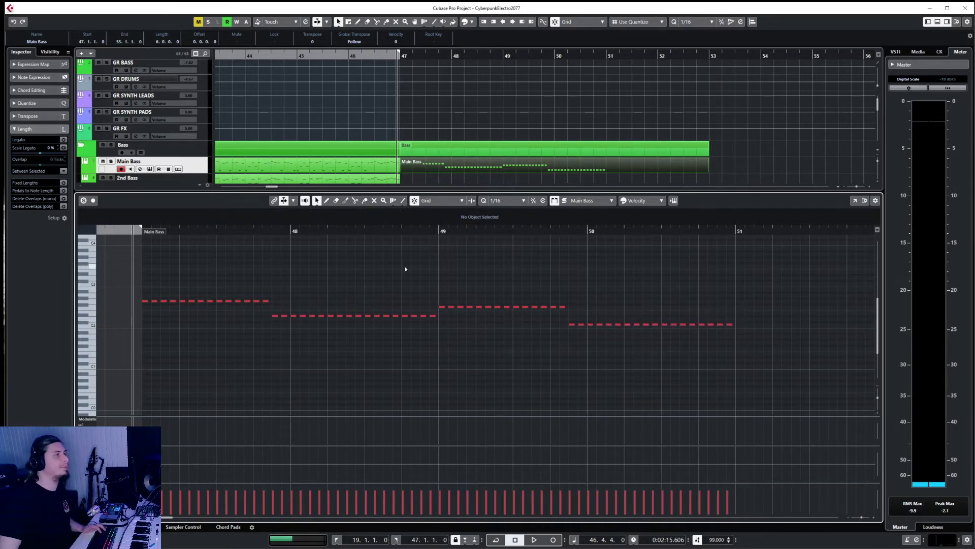
pyautogui.press('space')
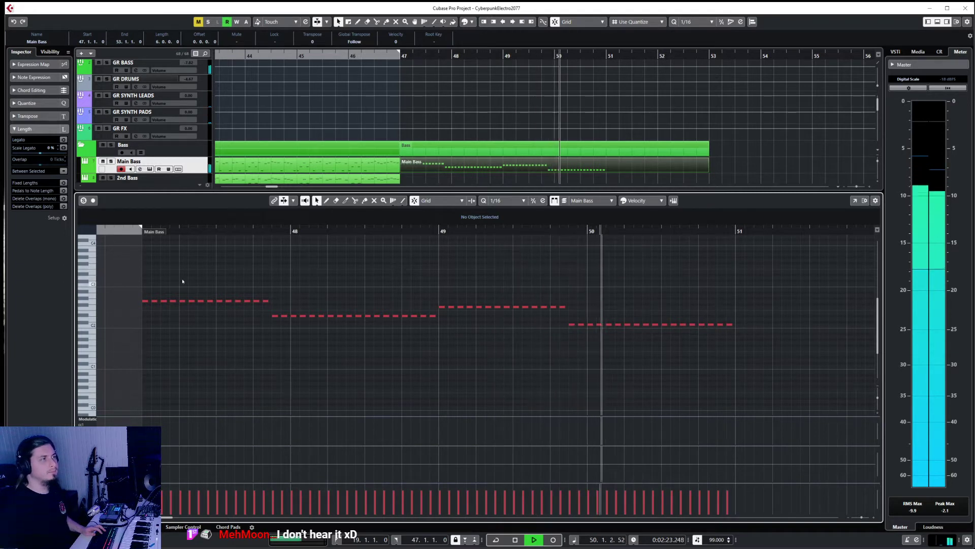
pyautogui.moveTo(137, 272); pyautogui.dragTo(725, 330)
pyautogui.hscroll(3, 694, 295)
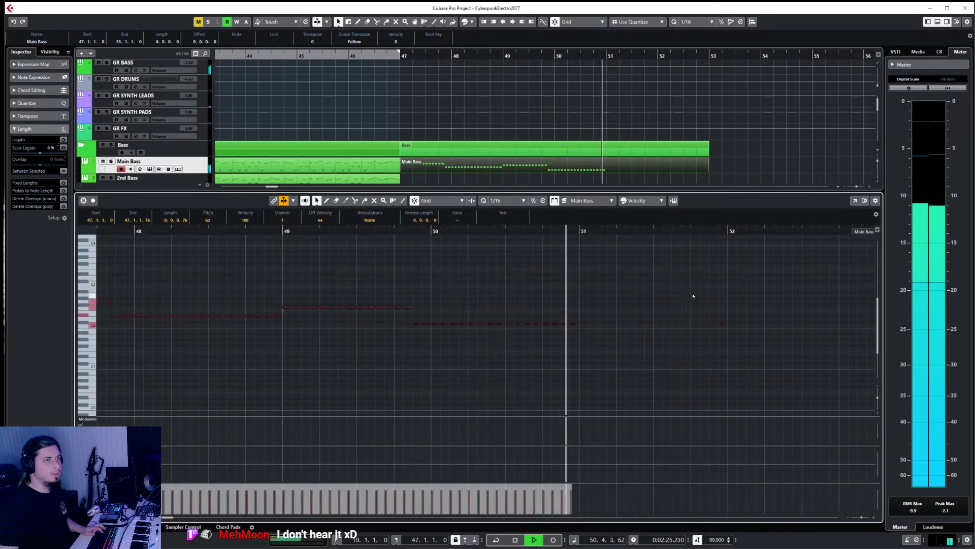
pyautogui.press('space')
# - Trim the Main Bass part to end at bar 51 and repeat it from there with the grid set to 1/1
pyautogui.moveTo(789, 234); pyautogui.dragTo(495, 264)
pyautogui.click(82, 526)
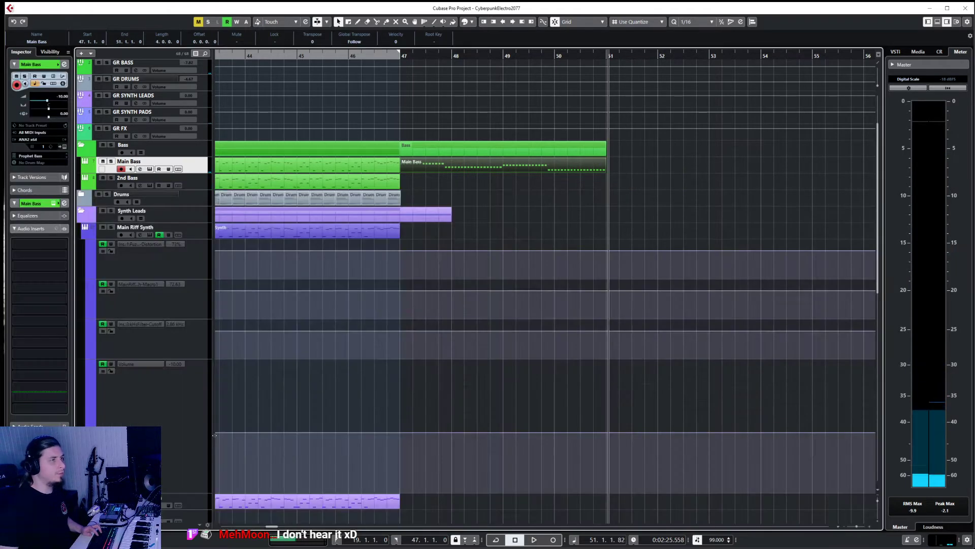
pyautogui.click(711, 23)
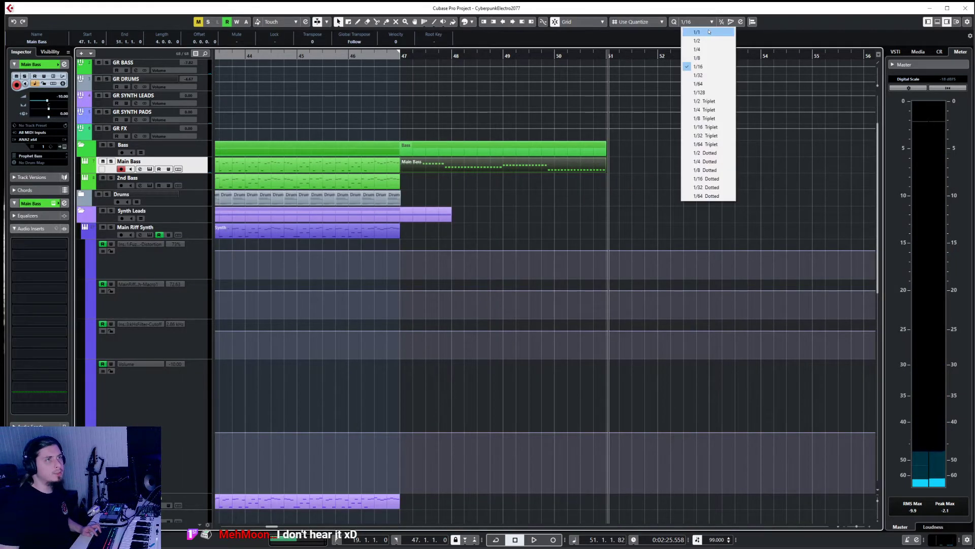
pyautogui.click(689, 32)
pyautogui.click(606, 57)
pyautogui.hotkey('ctrl', 'd')
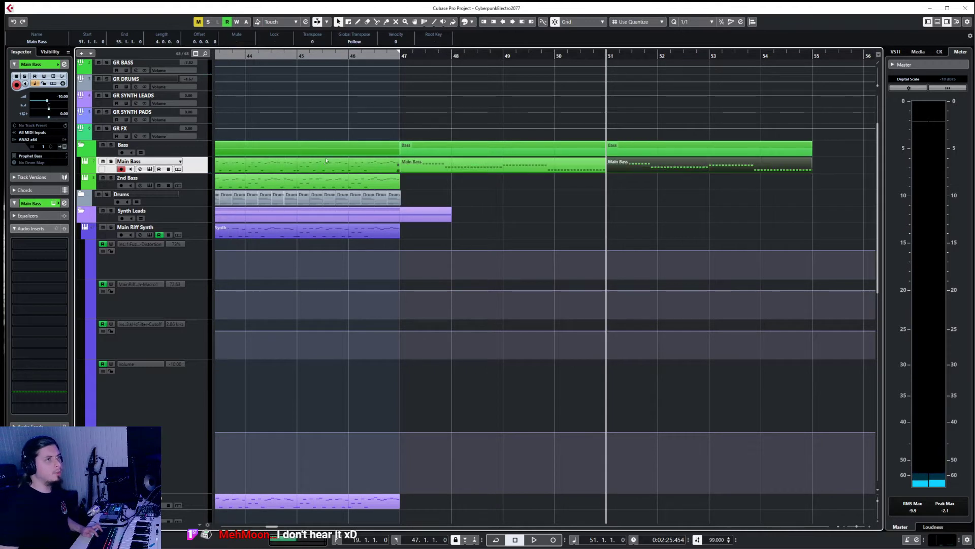
# - Paste the new Main Bass part onto the 2nd Bass track at bar 47 and repeat it from bar 51
pyautogui.click(206, 181)
pyautogui.click(415, 52)
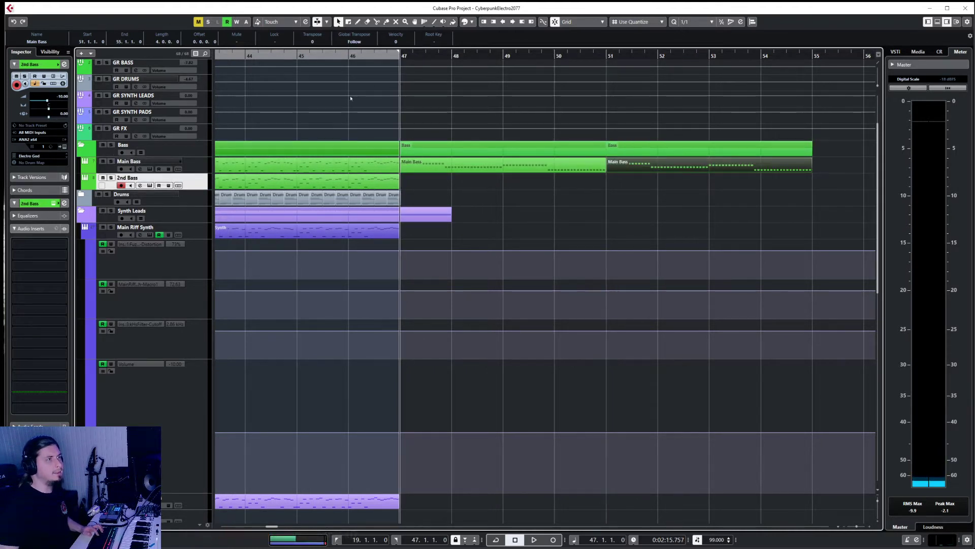
pyautogui.hotkey('ctrl', 'v')
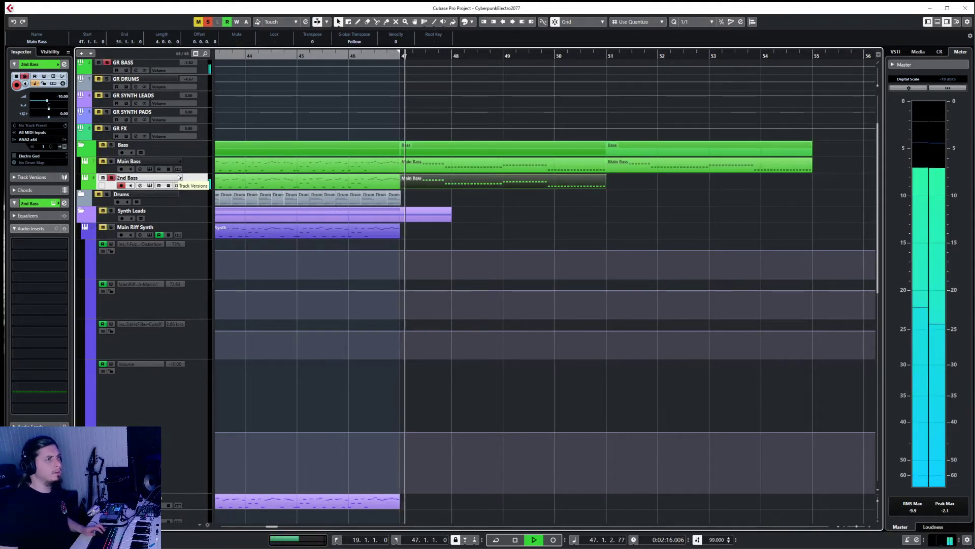
pyautogui.press('s')
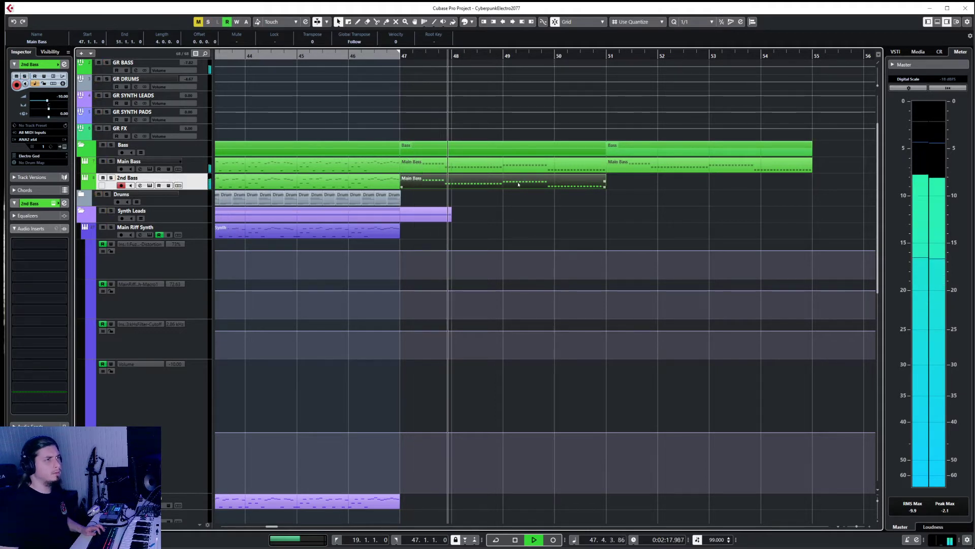
pyautogui.press('space')
pyautogui.click(606, 56)
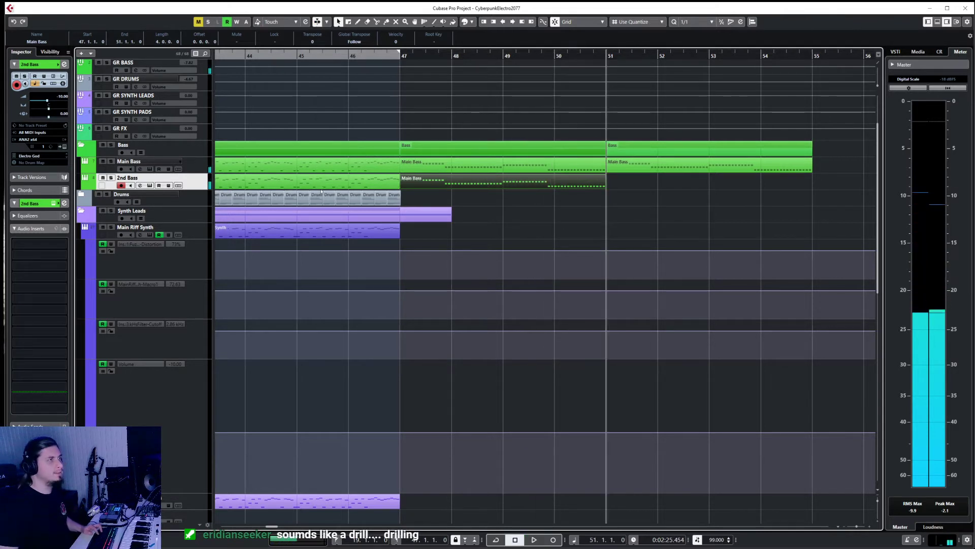
pyautogui.hotkey('ctrl', 'd')
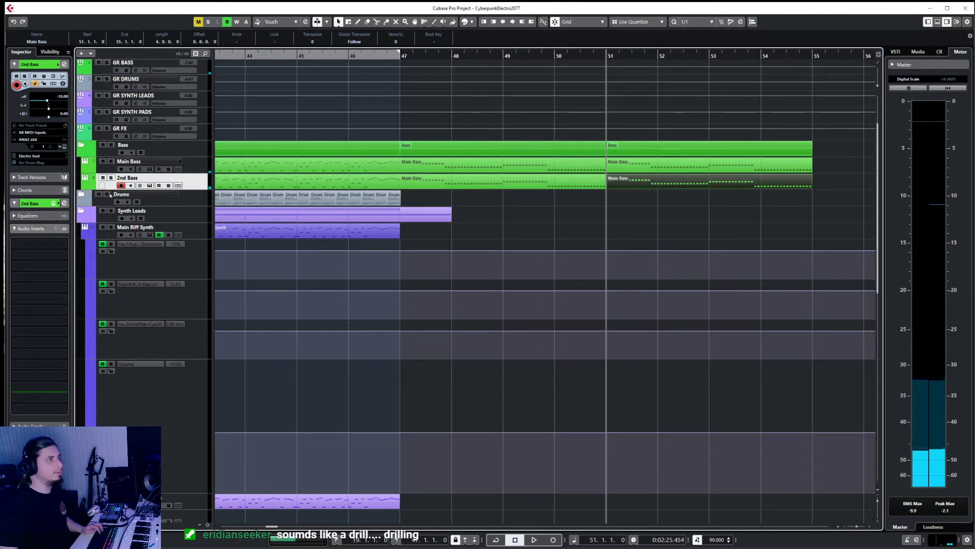
# - Unfold the Drums folder and copy the kick and snare events of bars 39 to 47 to bar 47
pyautogui.click(81, 193)
pyautogui.scroll(-4, 530, 245)
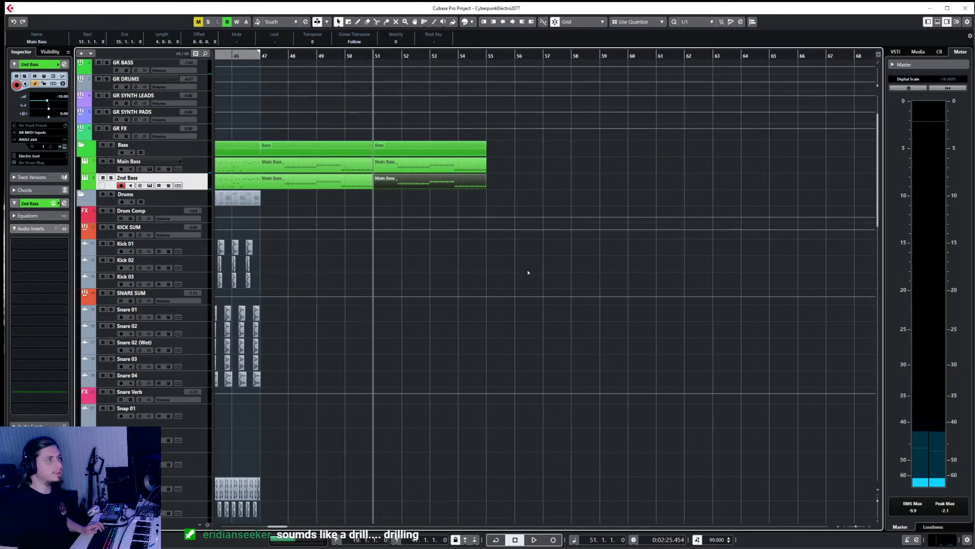
pyautogui.scroll(2, 528, 272)
pyautogui.scroll(4, 397, 259)
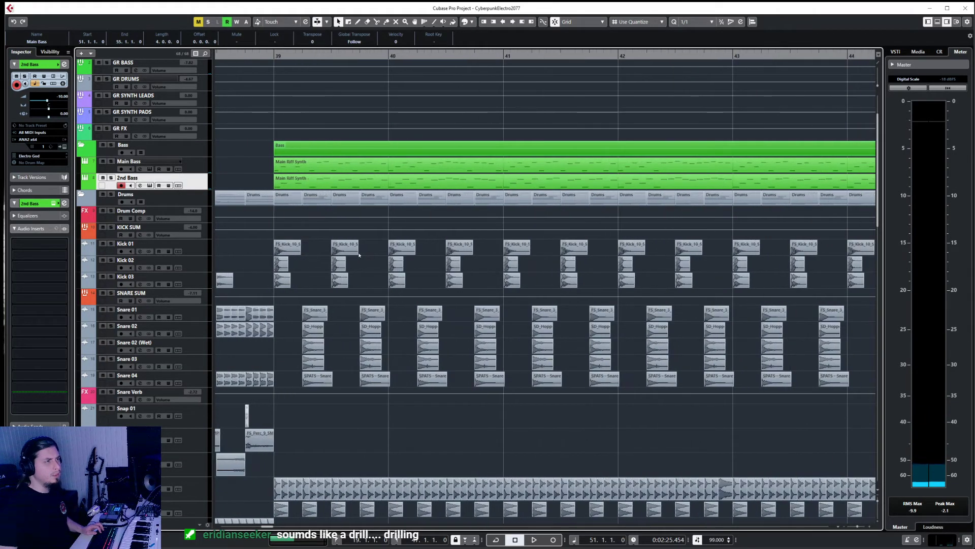
pyautogui.moveTo(231, 239); pyautogui.dragTo(803, 289)
pyautogui.moveTo(255, 316); pyautogui.dragTo(788, 386)
pyautogui.click(195, 248)
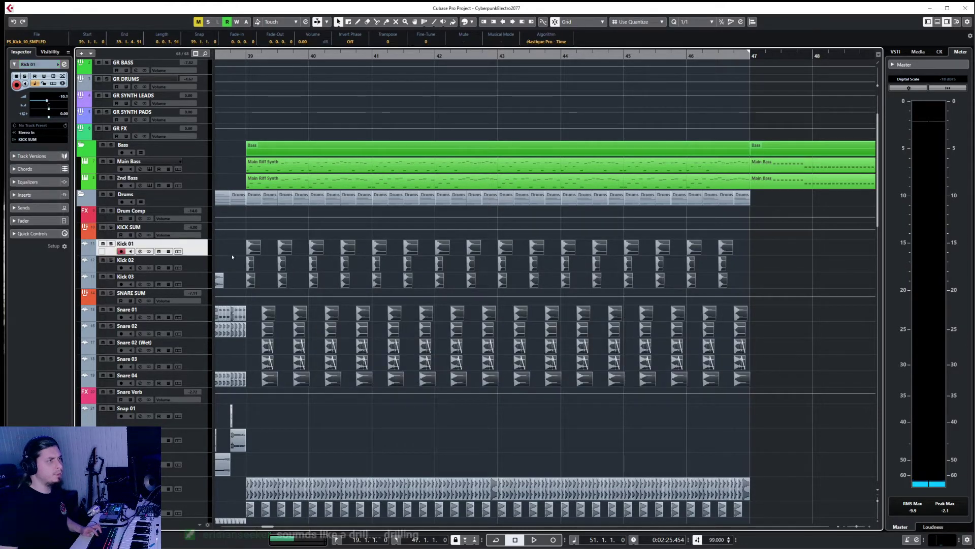
pyautogui.click(750, 54)
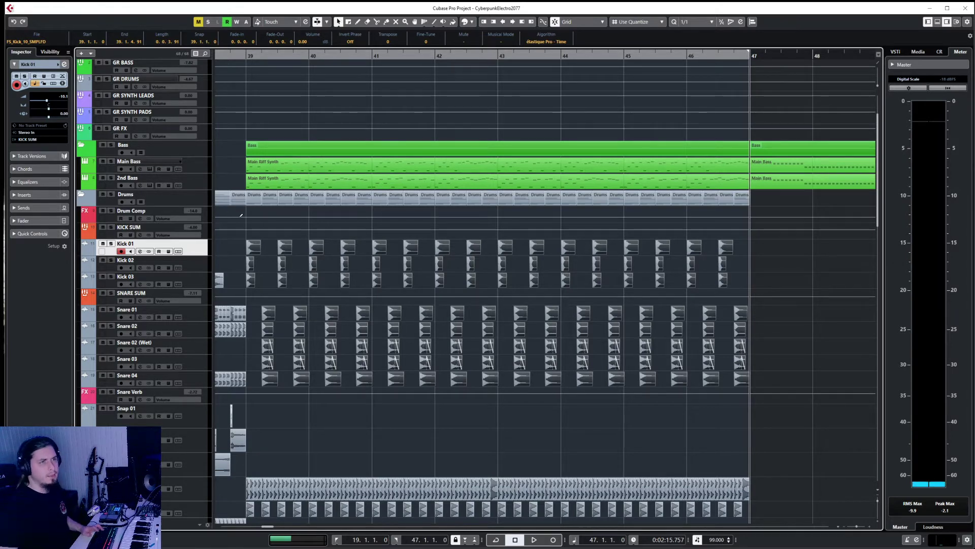
pyautogui.hotkey('ctrl', 'v')
# - Play back the pasted drums together with the bass from bar 47 past bar 48
pyautogui.hscroll(6, 520, 244)
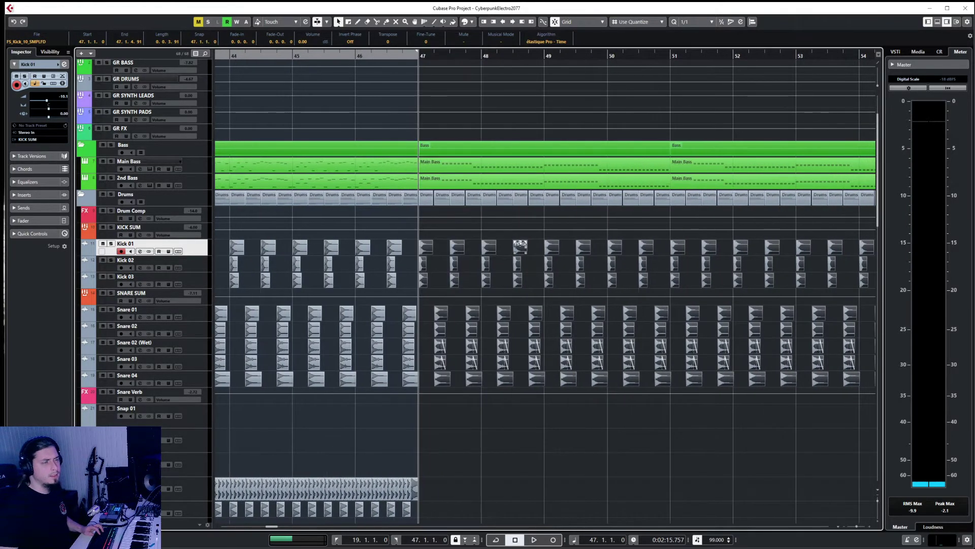
pyautogui.press('space')
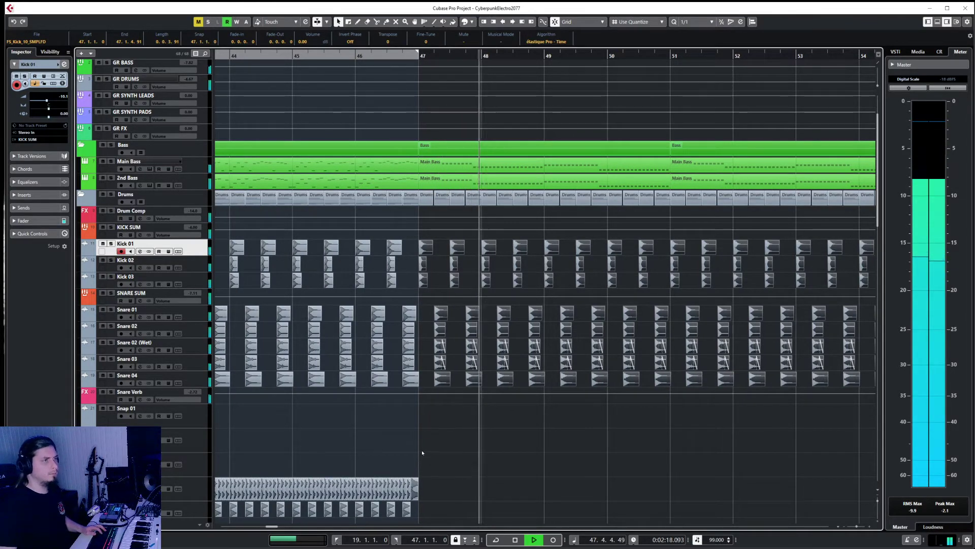
pyautogui.press('h')
pyautogui.press('h')
pyautogui.press('h')
pyautogui.press('space')
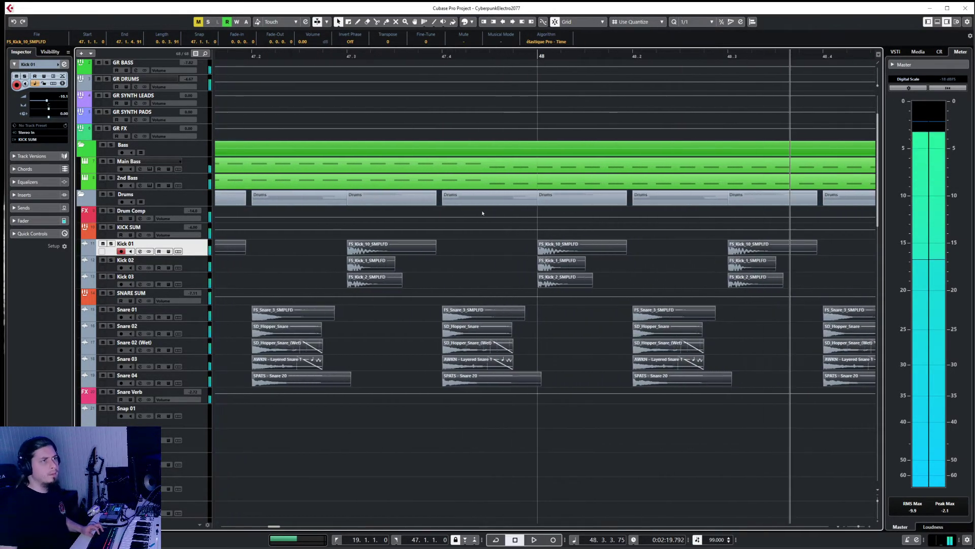
# - Copy the three layered kick hits at 47.3 to 47.4.3 on a 1/8 grid and trim the copies to end at bar 48
pyautogui.moveTo(324, 240); pyautogui.dragTo(391, 282)
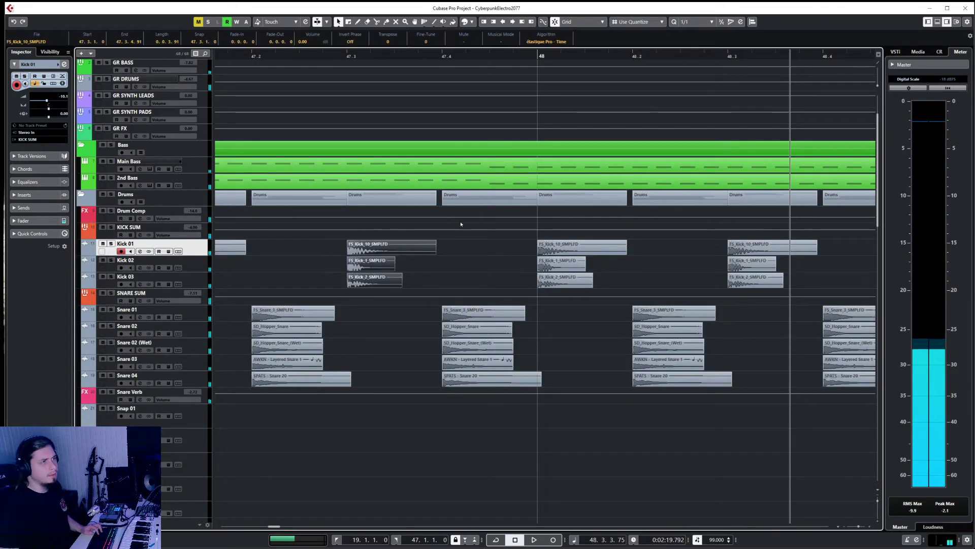
pyautogui.click(690, 22)
pyautogui.click(696, 58)
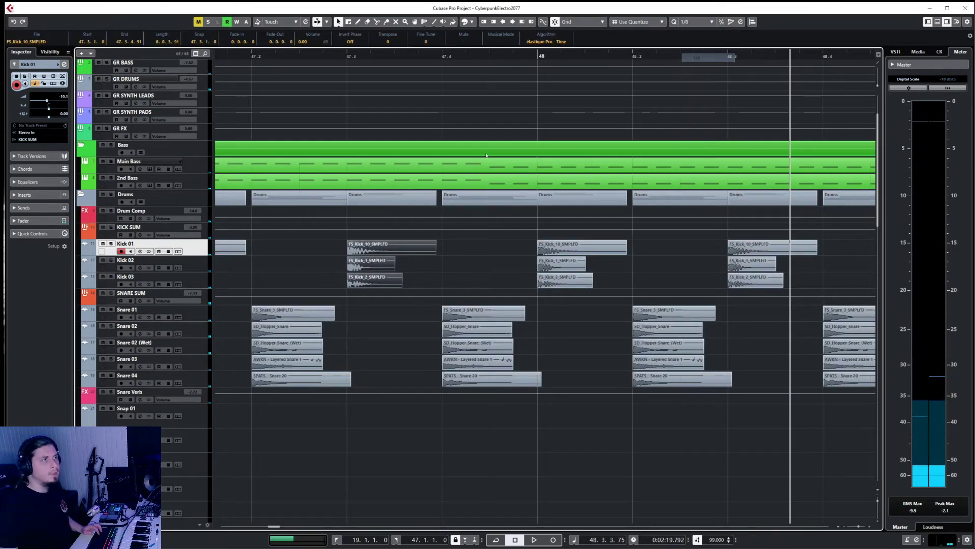
pyautogui.click(496, 58)
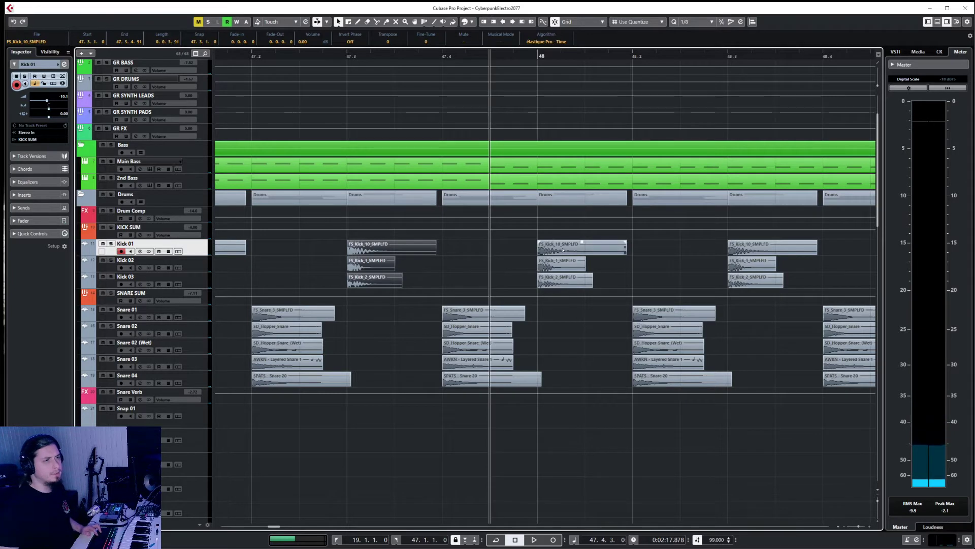
pyautogui.hotkey('ctrl', 'v')
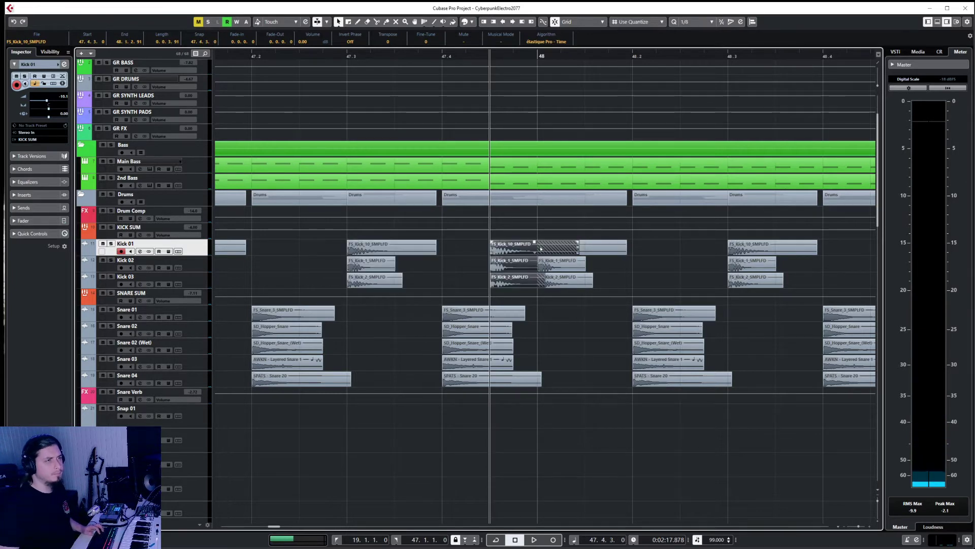
pyautogui.moveTo(578, 251); pyautogui.dragTo(524, 256)
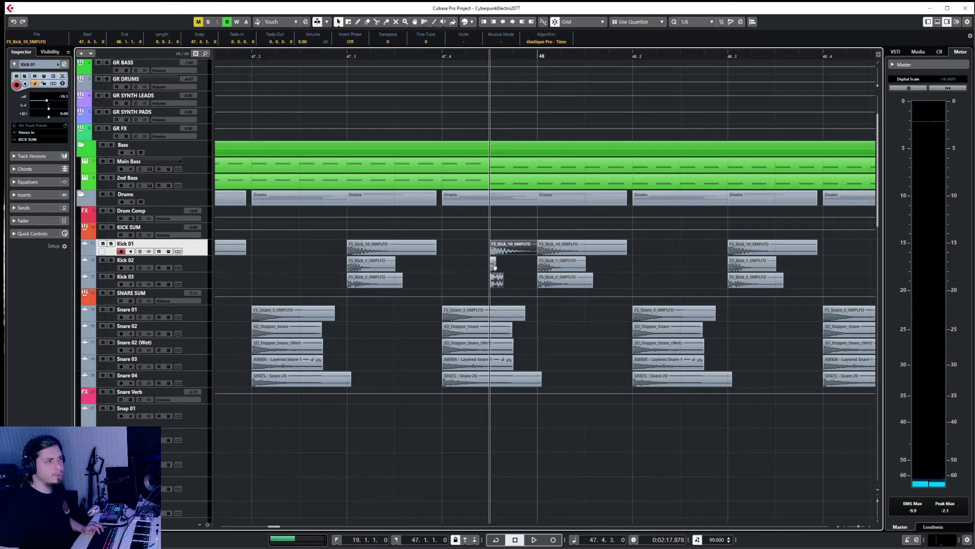
pyautogui.moveTo(493, 268); pyautogui.dragTo(534, 257)
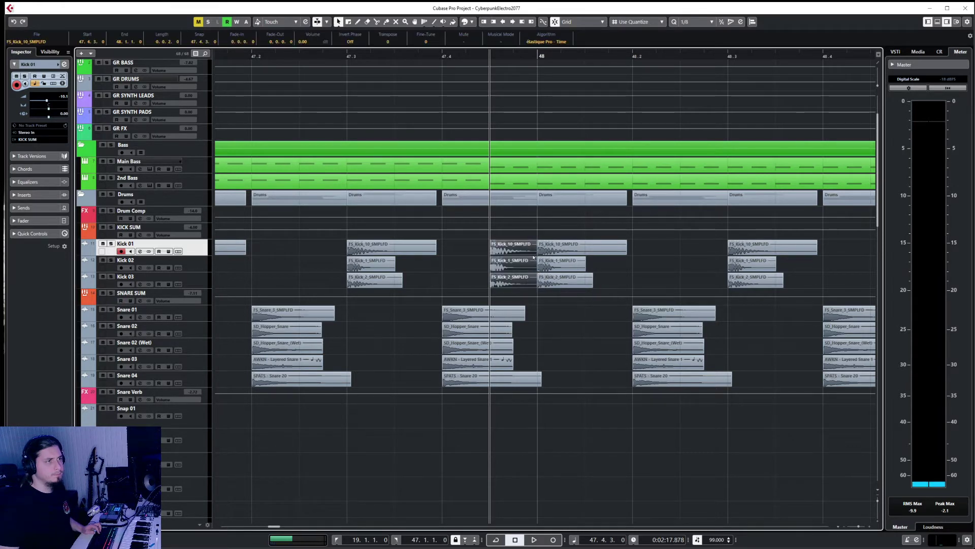
# - Move the three layered kick hits at bar 48 to 48.1.3
pyautogui.click(567, 249)
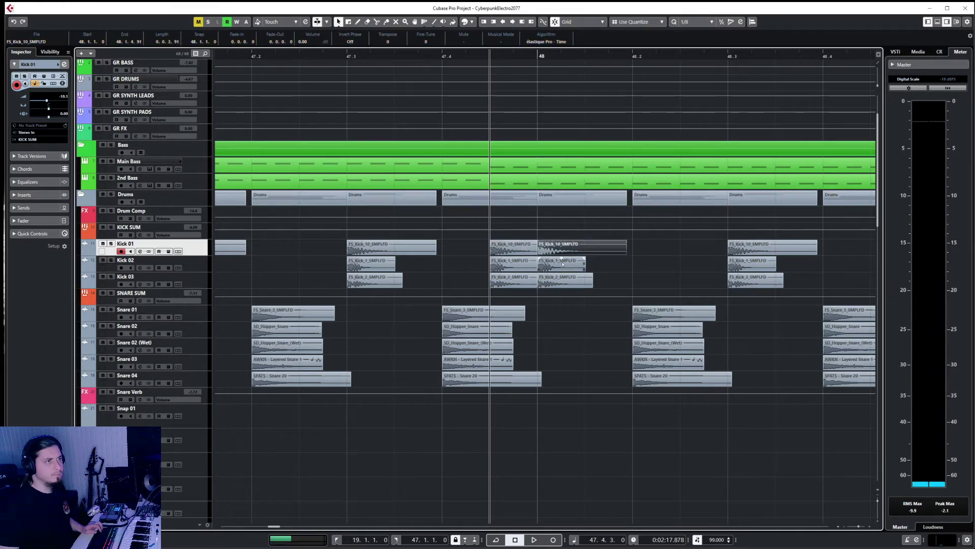
pyautogui.moveTo(562, 270); pyautogui.dragTo(612, 248)
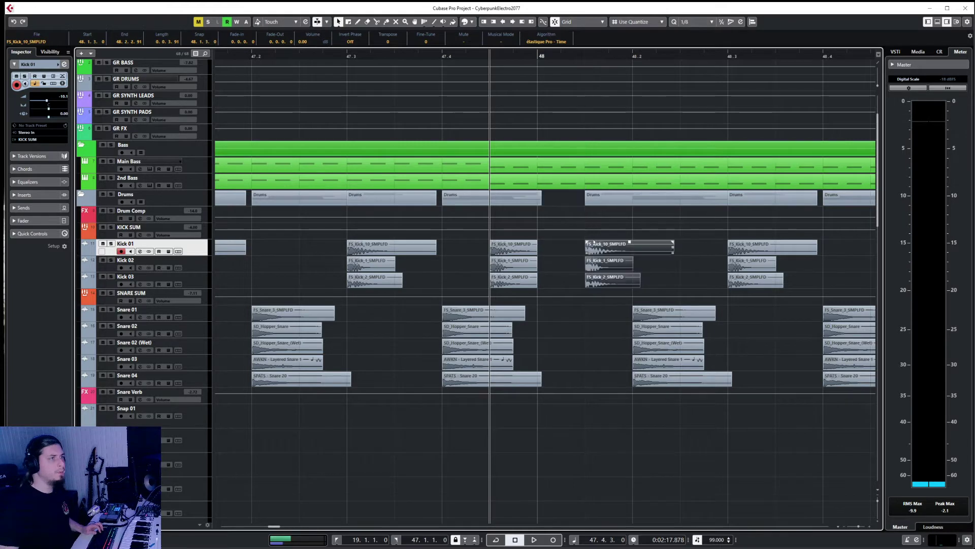
# - Play back the edited kick pattern and give the three layered kick hits at 47.4.3 a short fade-out of about 0.0.0.63
pyautogui.scroll(-2, 477, 247)
pyautogui.press('space')
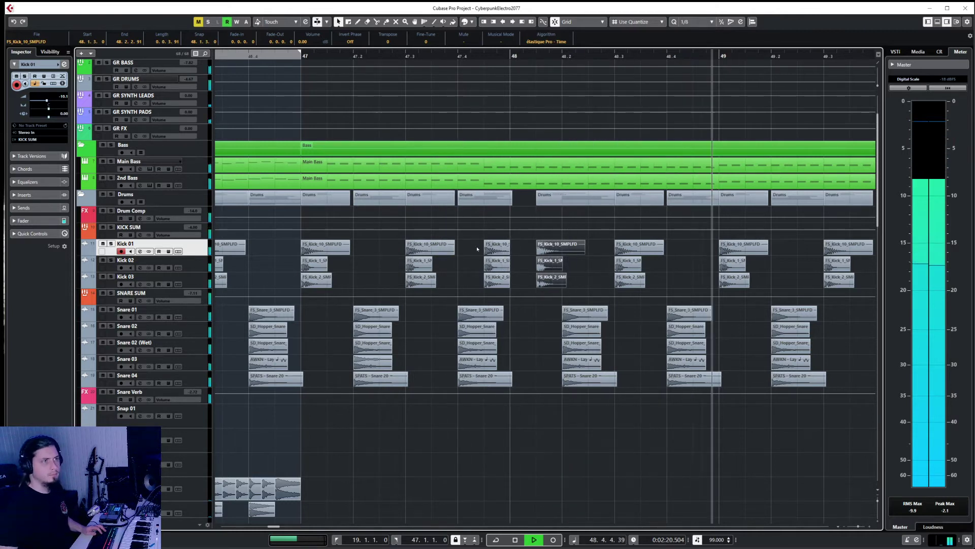
pyautogui.moveTo(478, 248); pyautogui.dragTo(508, 285)
pyautogui.press('space')
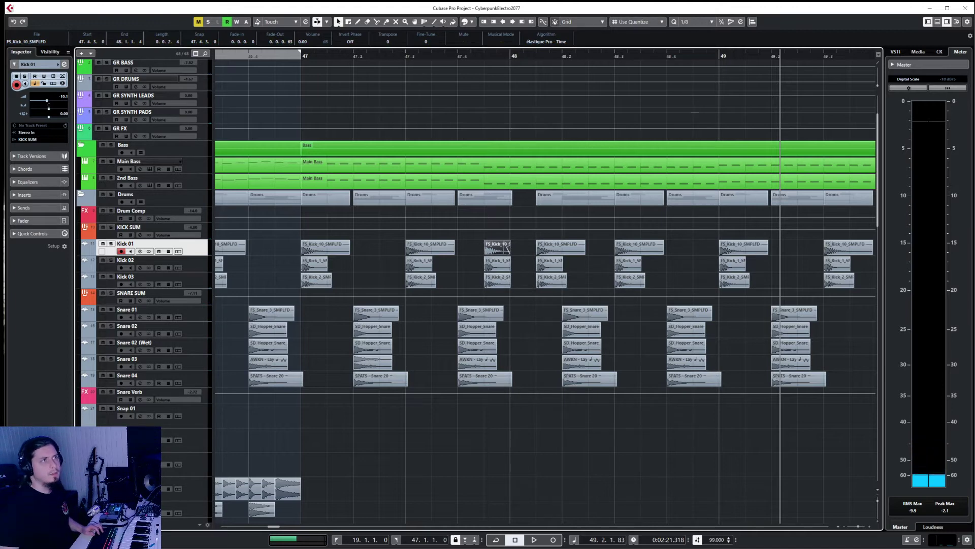
pyautogui.click(555, 21)
pyautogui.scroll(-4, 569, 343)
pyautogui.hscroll(2, 534, 336)
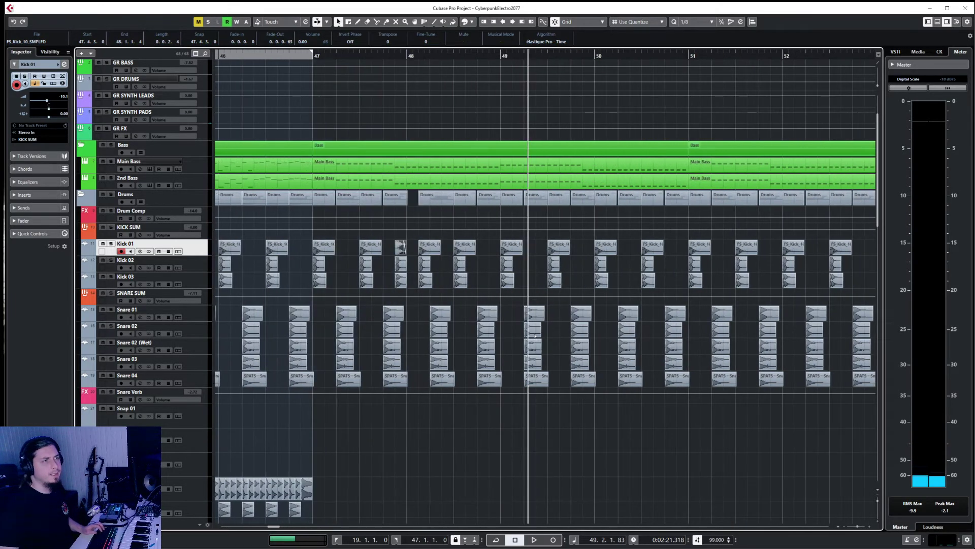
# - Play back the transition from bar 46 past bar 48 with the edited kick pattern
pyautogui.click(276, 57)
pyautogui.press('space')
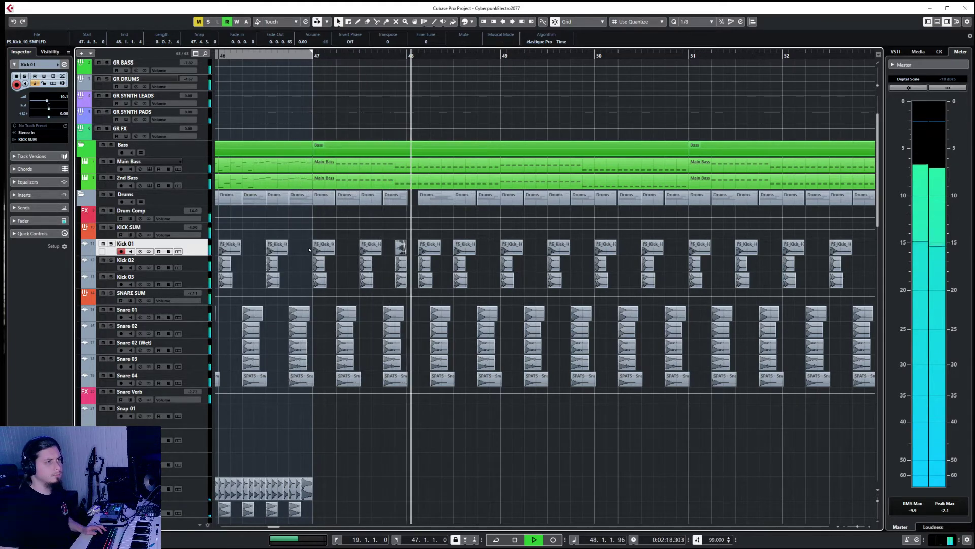
pyautogui.press('space')
# - Solo the FX folder track and unfold it to show the Main Riff effect tracks
pyautogui.hscroll(-6, 465, 435)
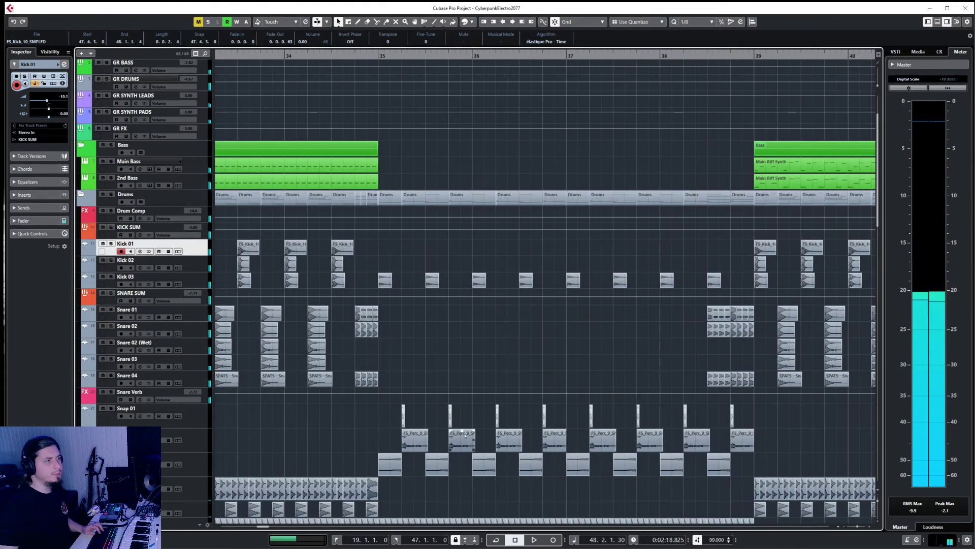
pyautogui.scroll(-8, 465, 436)
pyautogui.scroll(-15, 464, 435)
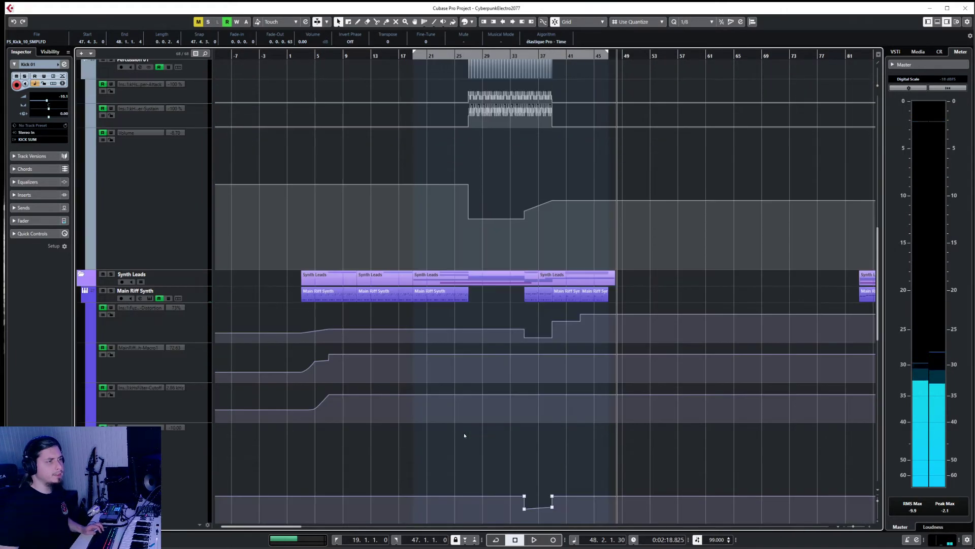
pyautogui.scroll(-10, 465, 435)
pyautogui.click(189, 462)
pyautogui.press('s')
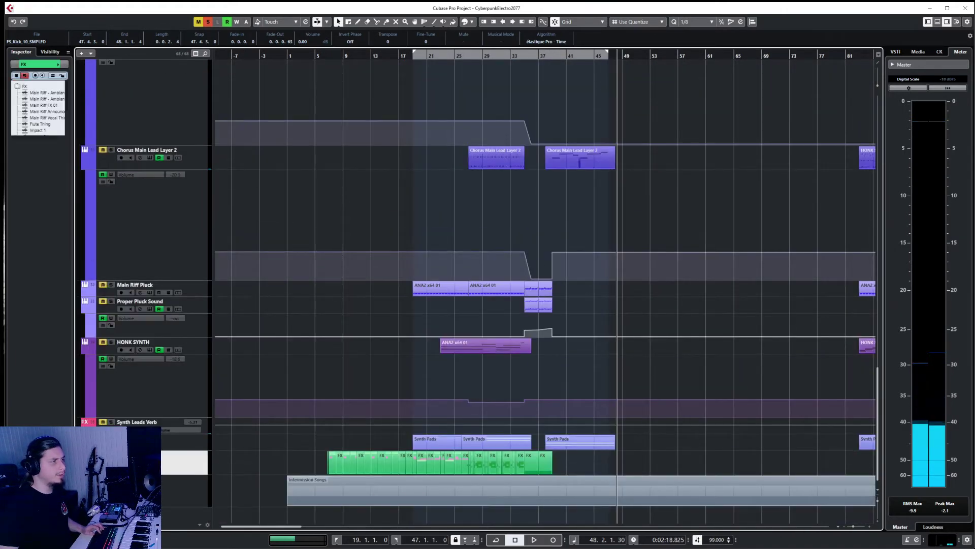
pyautogui.scroll(-10, 394, 369)
pyautogui.scroll(4, 394, 368)
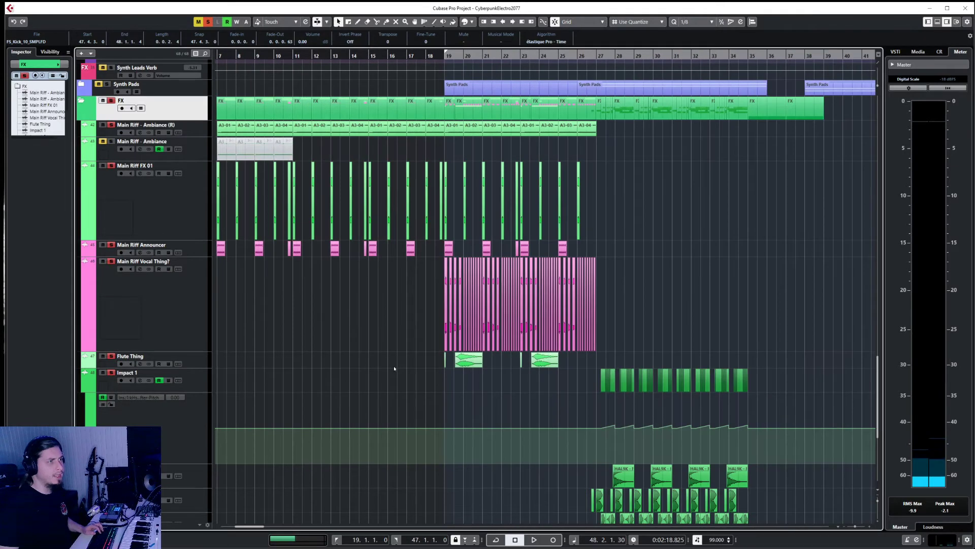
# - Listen to the soloed FX tracks from bar 7 and from bar 19
pyautogui.scroll(-2, 395, 368)
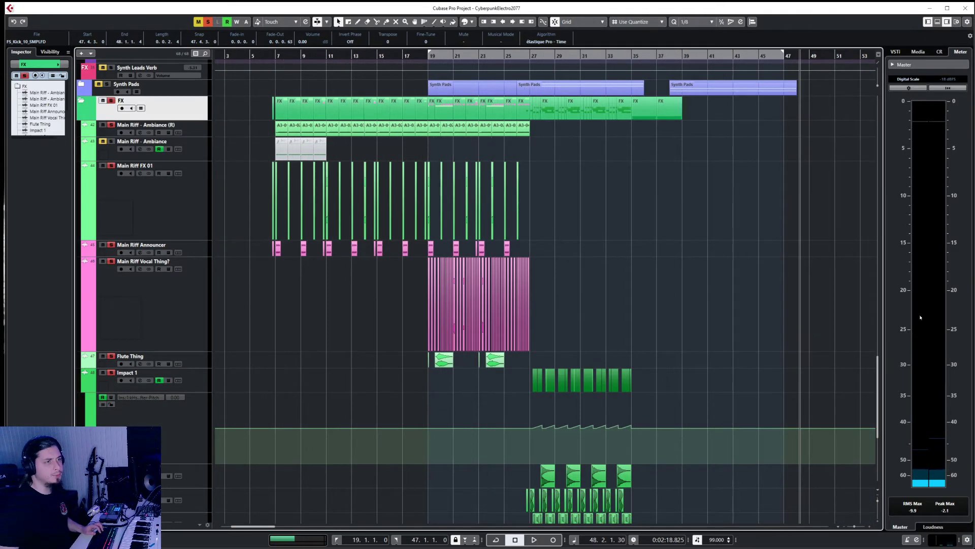
pyautogui.click(271, 56)
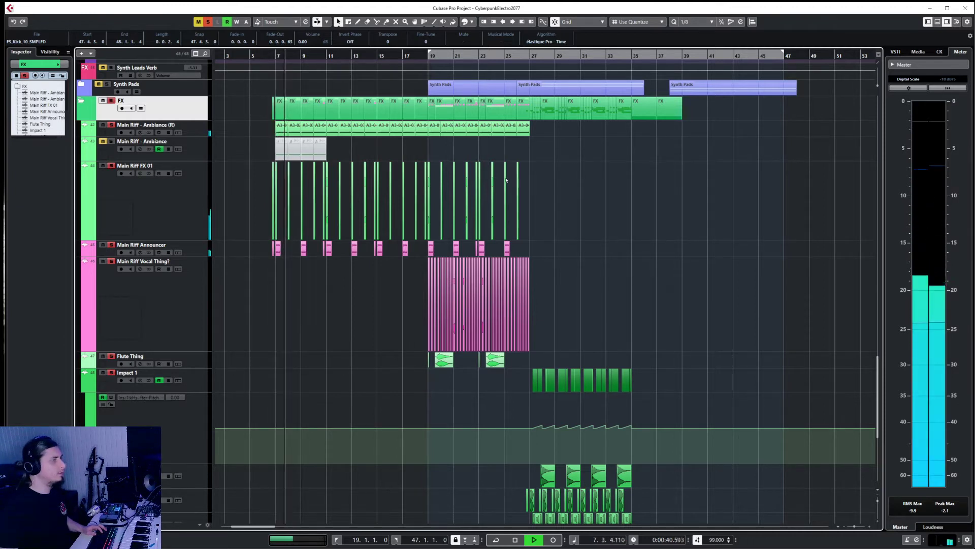
pyautogui.click(427, 54)
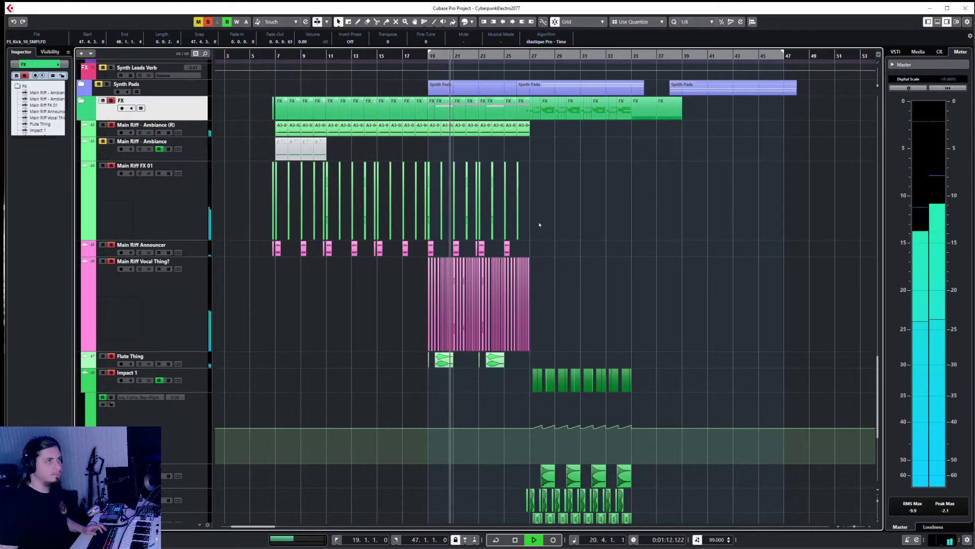
pyautogui.scroll(20, 539, 224)
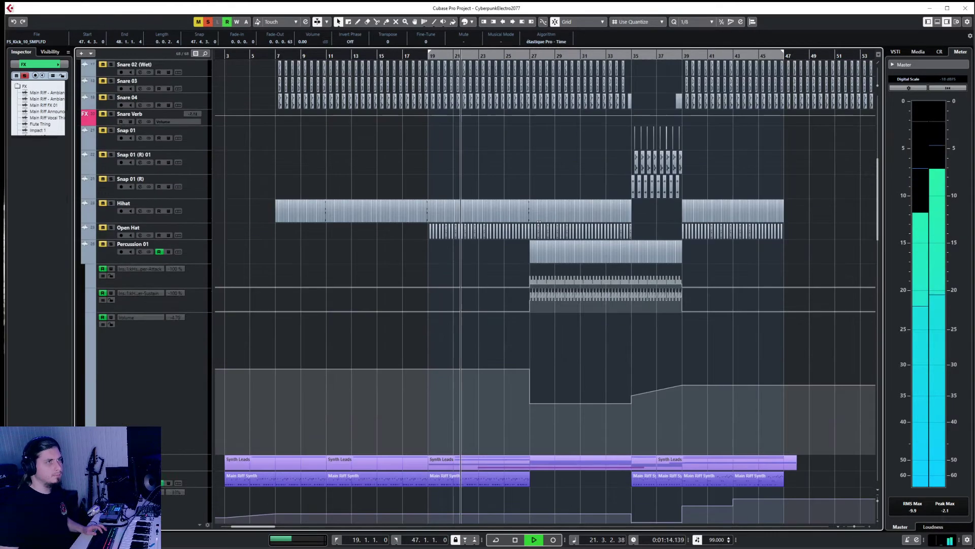
pyautogui.scroll(-20, 539, 221)
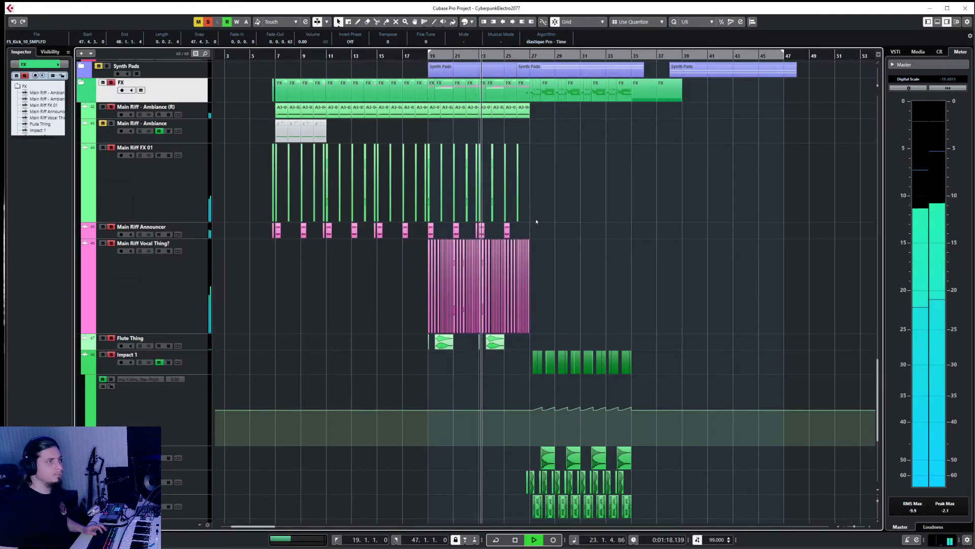
# - Listen to the soloed FX from bar 27 past bar 29 and turn the FX solo off
pyautogui.click(531, 55)
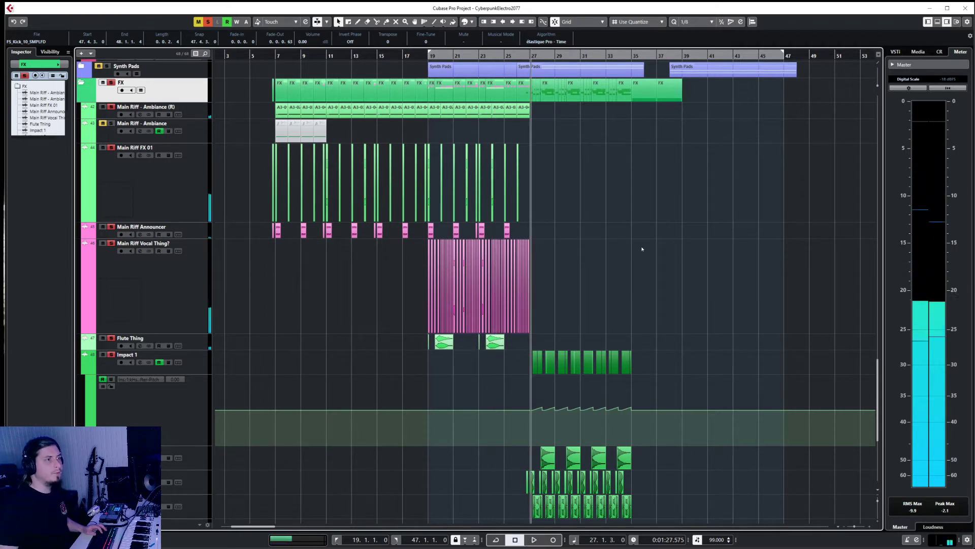
pyautogui.press('space')
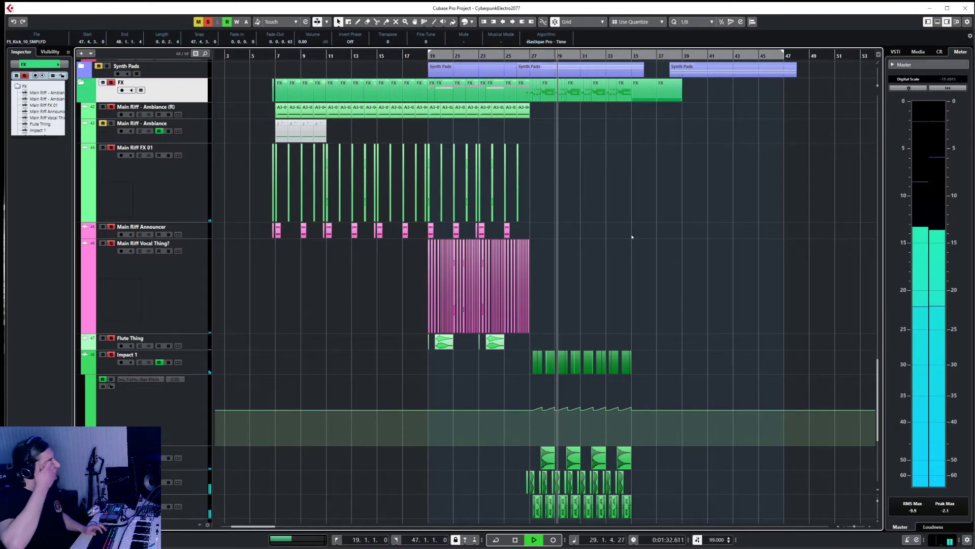
pyautogui.press('space')
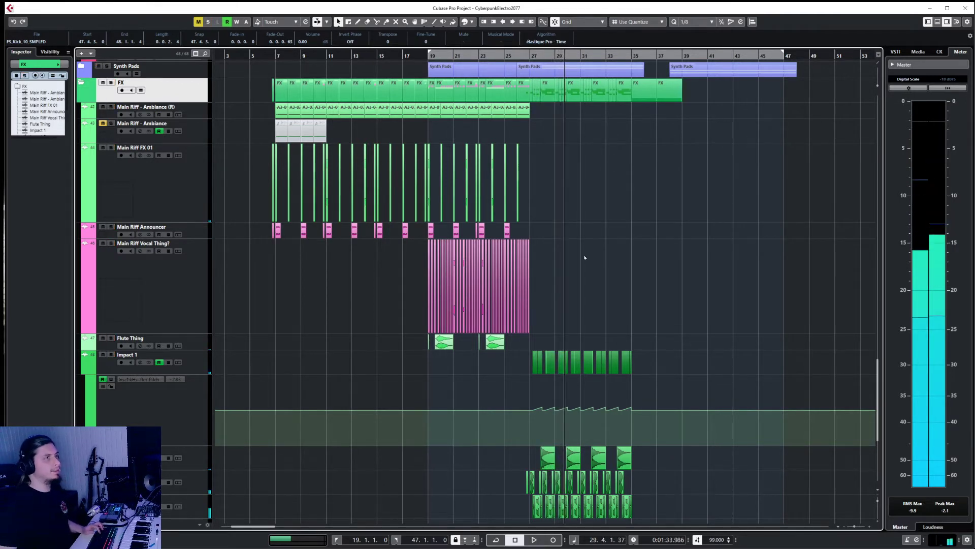
# - Look through the synth lead tracks, go back to the bass and drums, and play them from bar 46 past bar 49
pyautogui.scroll(-4, 593, 254)
pyautogui.scroll(10, 518, 250)
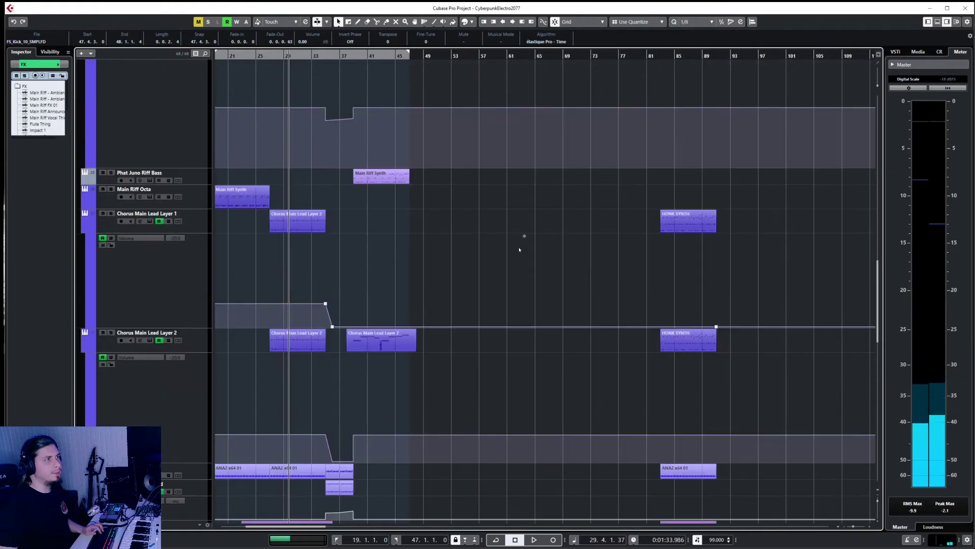
pyautogui.scroll(-5, 508, 250)
pyautogui.scroll(10, 440, 305)
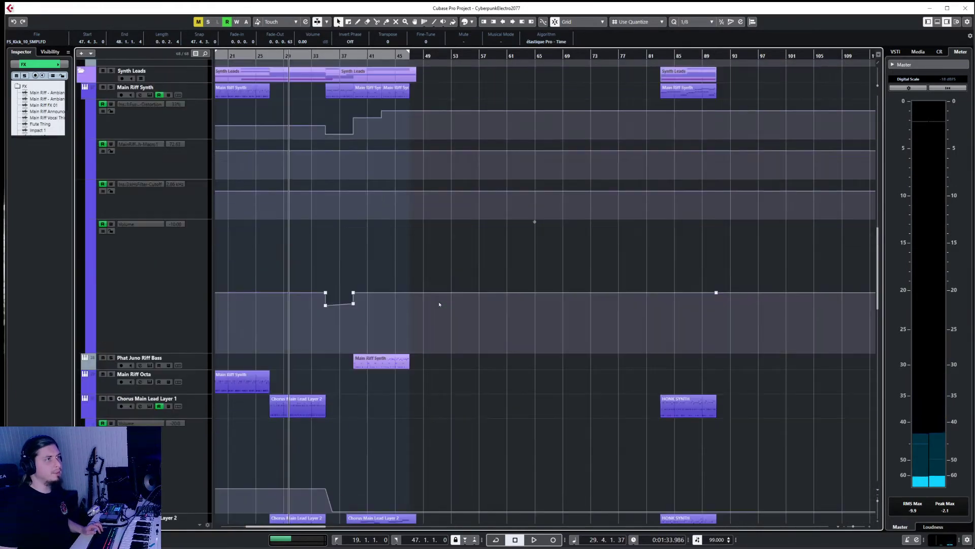
pyautogui.scroll(3, 491, 334)
pyautogui.scroll(3, 492, 333)
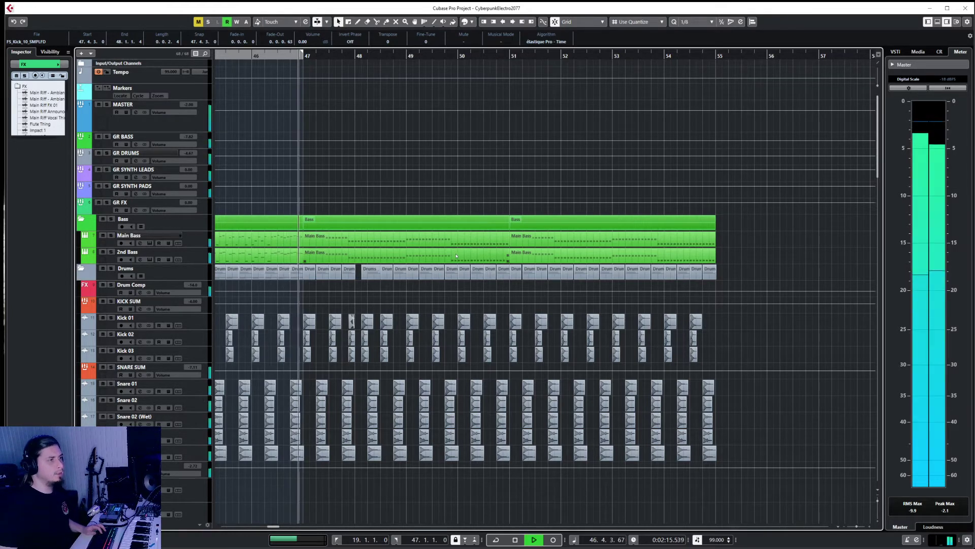
pyautogui.scroll(3, 387, 359)
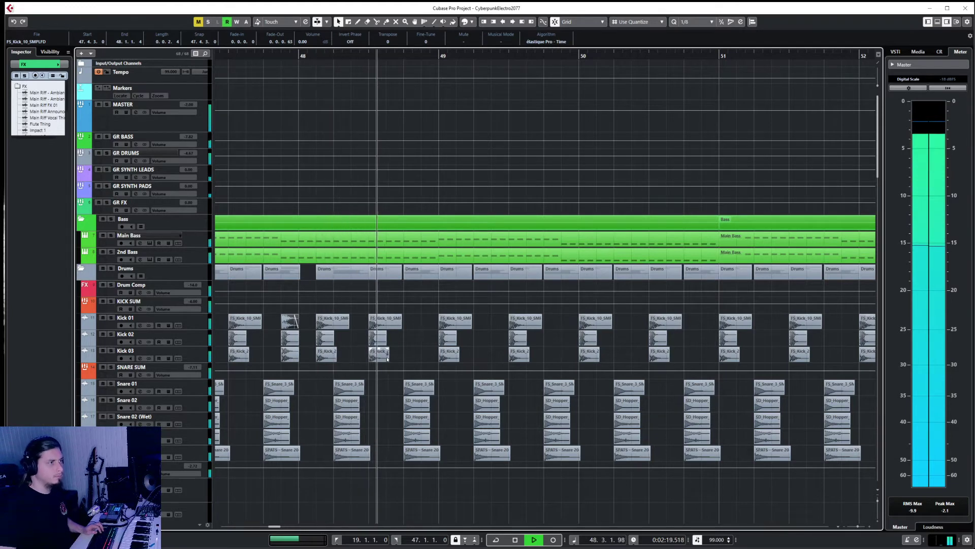
pyautogui.scroll(-2, 387, 358)
pyautogui.hscroll(-1, 387, 359)
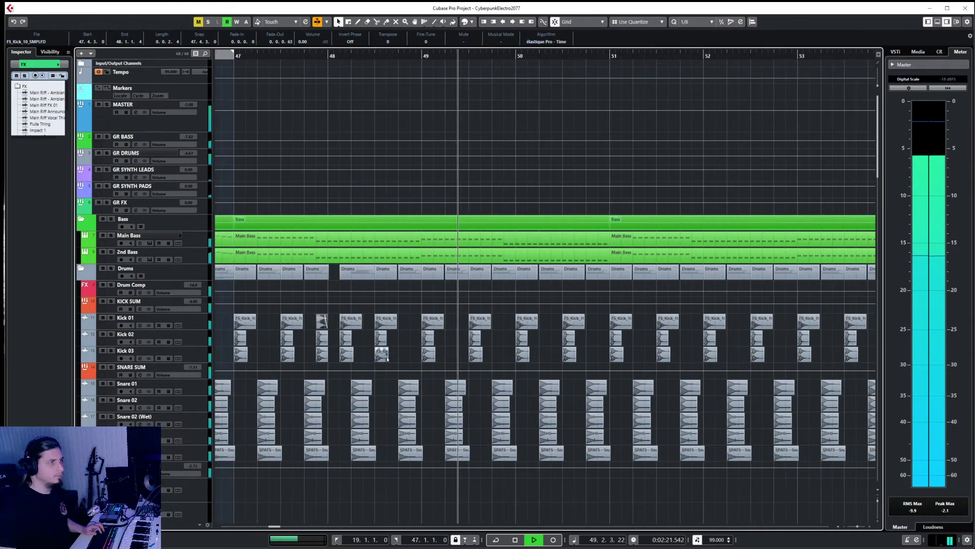
# - Delete the three layered kick hits at bar 50
pyautogui.click(509, 321)
pyautogui.moveTo(539, 360); pyautogui.dragTo(539, 359)
pyautogui.press('Delete')
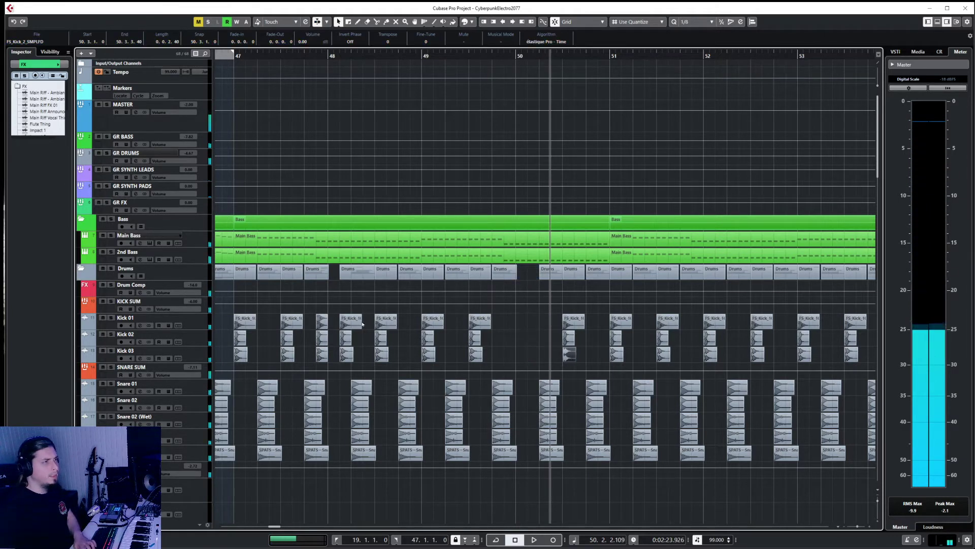
# - Copy the layered kick hits at 47.4.3 and 48.1.3 to 49.4.3 and play back the passage around bar 50
pyautogui.moveTo(313, 323); pyautogui.dragTo(351, 352)
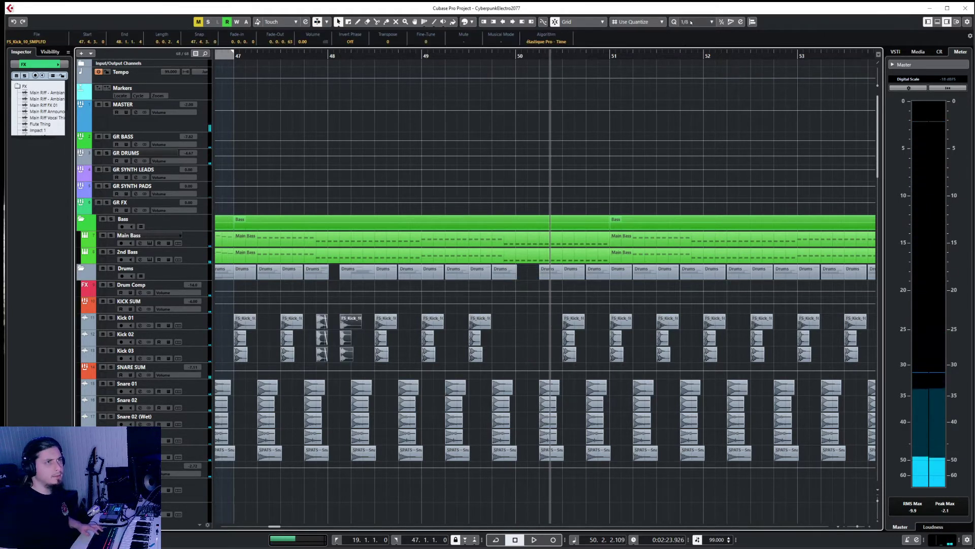
pyautogui.click(198, 327)
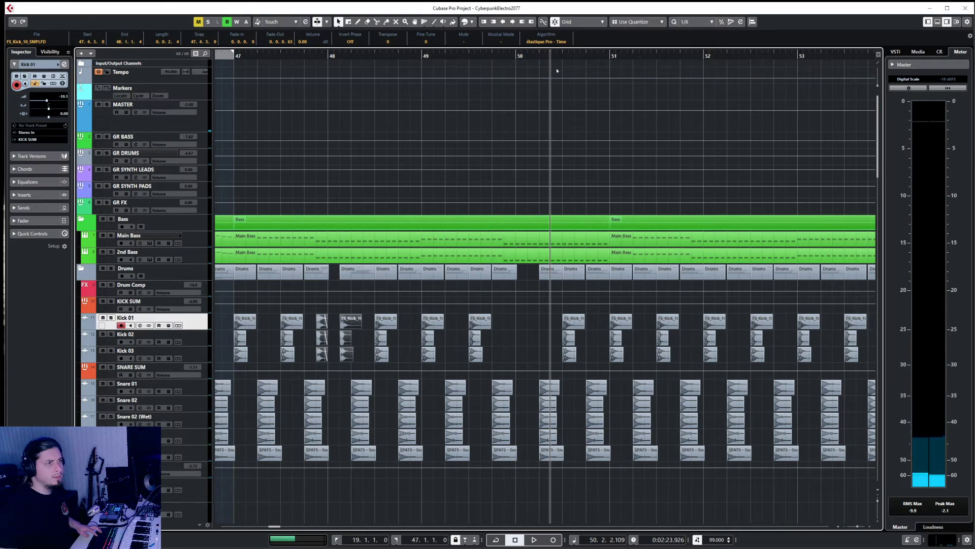
pyautogui.click(502, 198)
pyautogui.hotkey('ctrl', 'v')
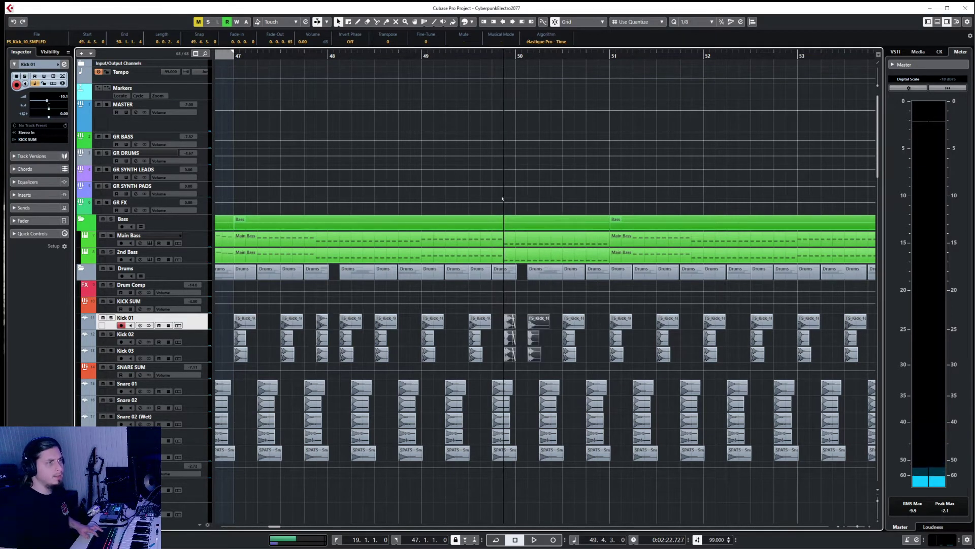
pyautogui.click(478, 55)
pyautogui.press('space')
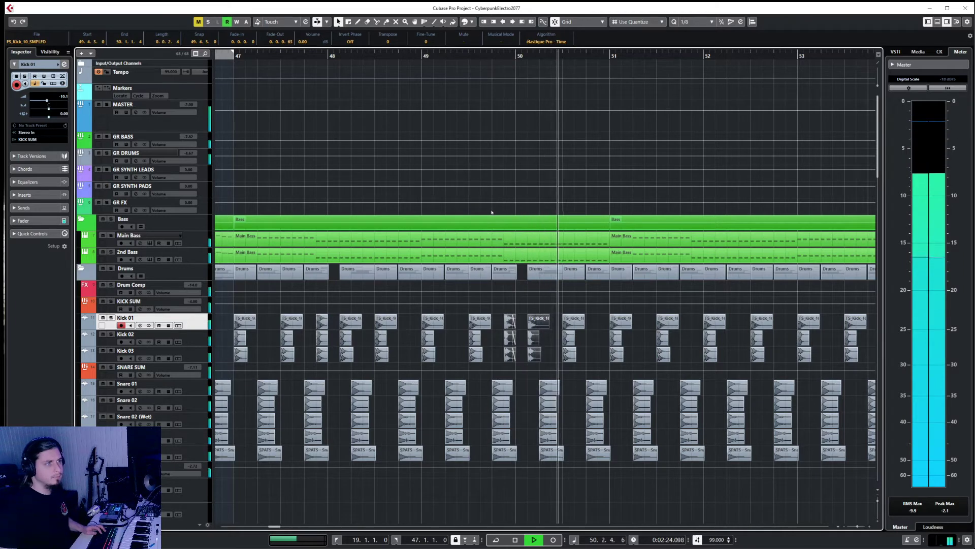
pyautogui.press('space')
# - Trim the three layered kick hits at 50.3 to end at 50.3.3, duplicate them directly behind, and play back the result
pyautogui.scroll(3, 587, 352)
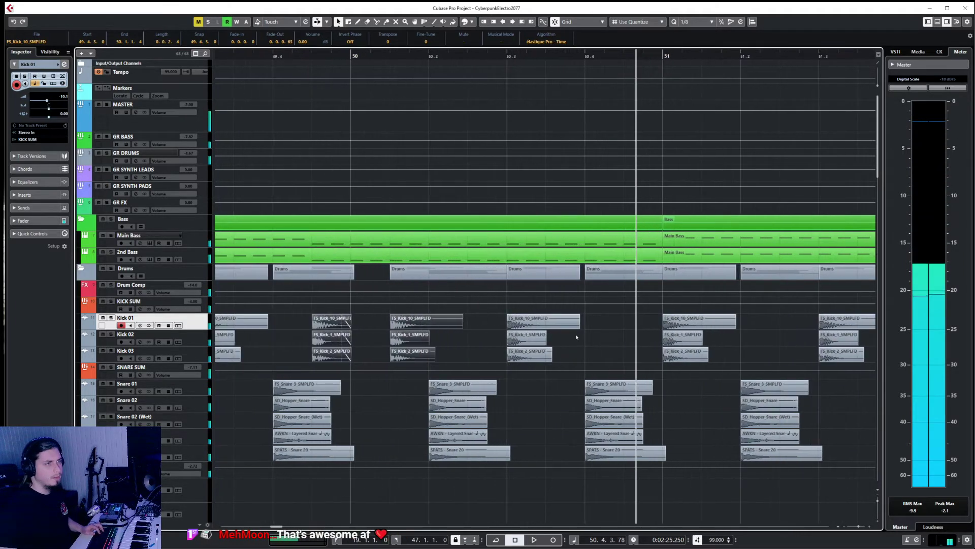
pyautogui.moveTo(561, 334); pyautogui.dragTo(532, 326)
pyautogui.hotkey('ctrl', 'z')
pyautogui.click(543, 56)
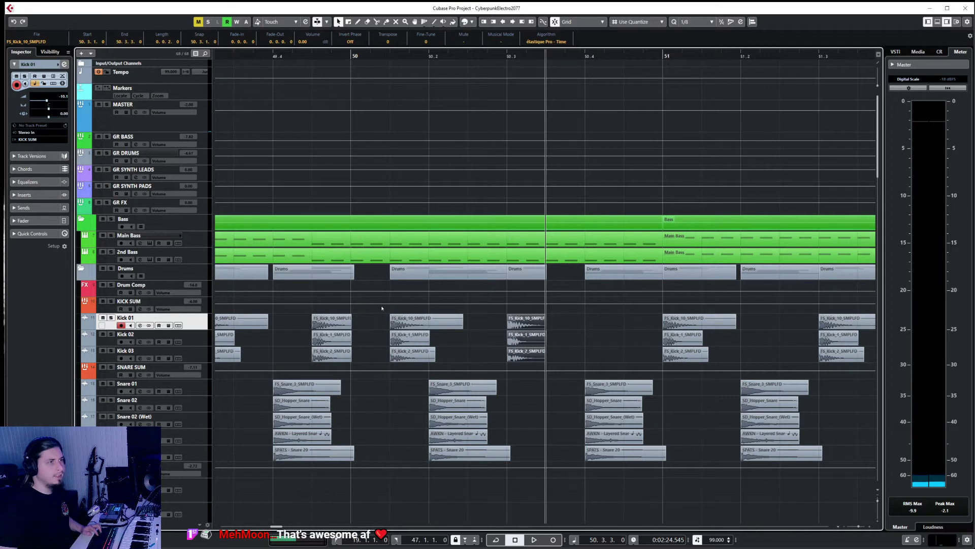
pyautogui.hotkey('ctrl', 'd')
pyautogui.press('space')
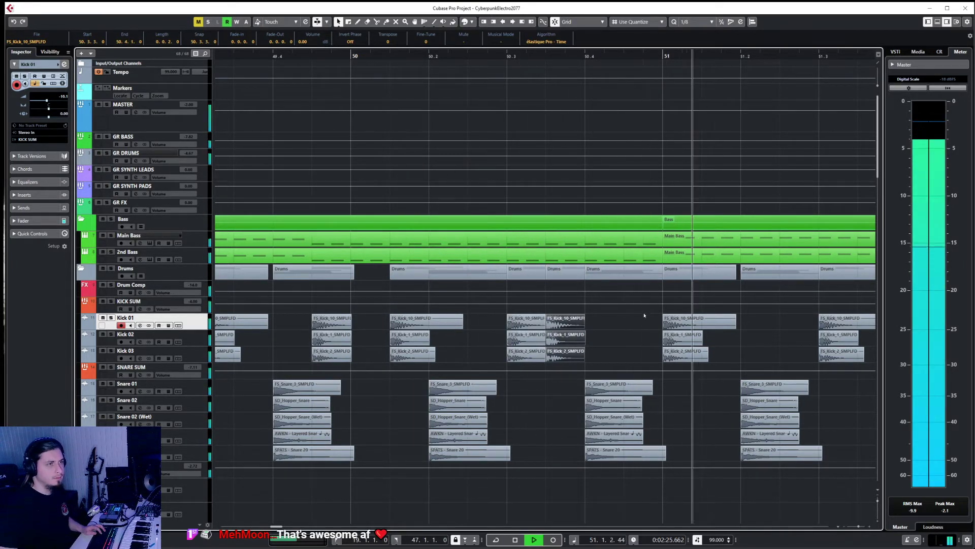
pyautogui.press('space')
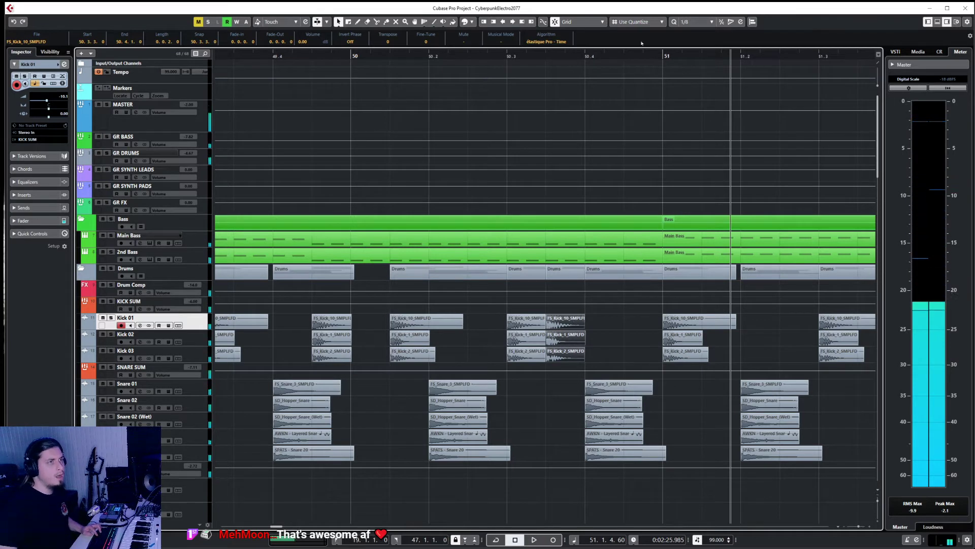
# - Paste the trimmed layered kick hits at 50.4.3 and play back the fill past bar 51
pyautogui.click(621, 57)
pyautogui.hotkey('ctrl', 'v')
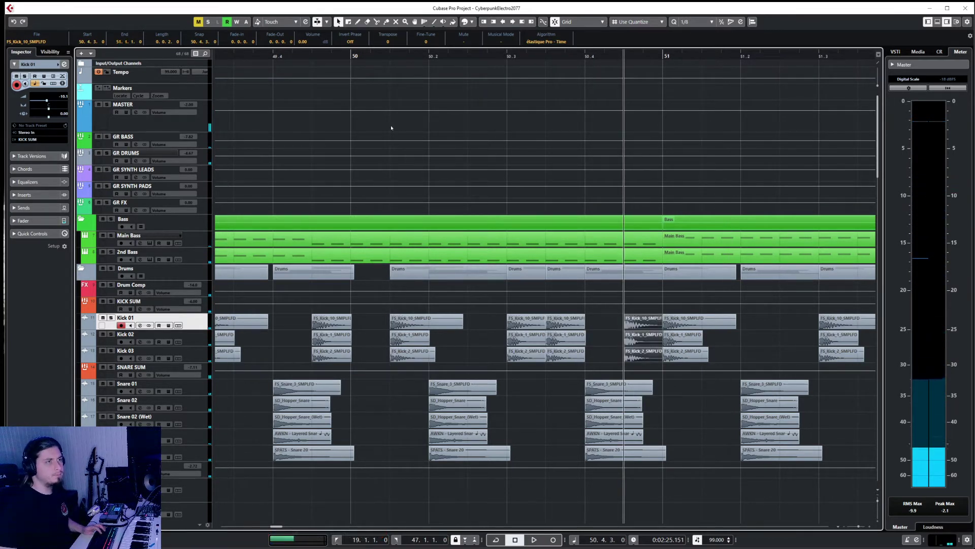
pyautogui.press('space')
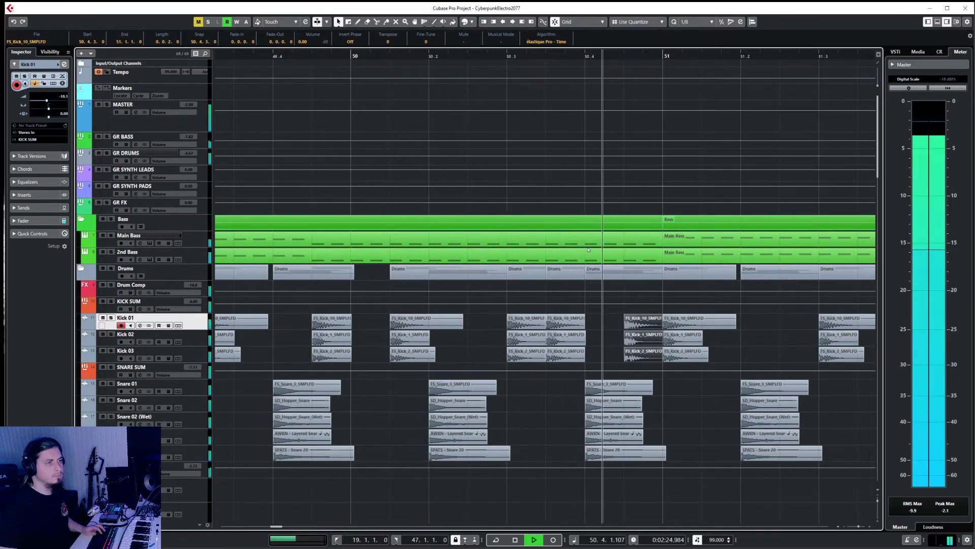
pyautogui.press('g')
pyautogui.press('g')
pyautogui.press('g')
pyautogui.press('g')
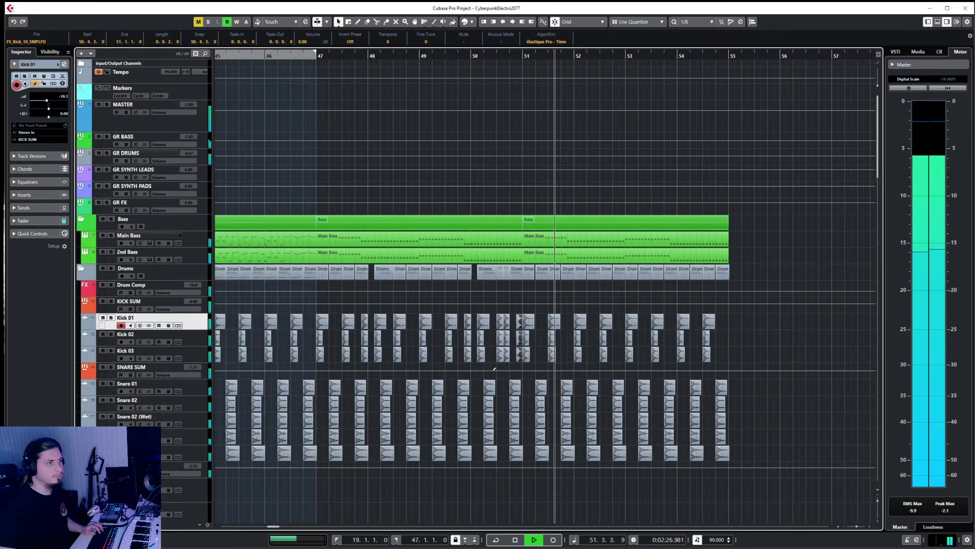
pyautogui.press('space')
# - Replace the drum events from bar 51 onward with a copy of the kick and snare pattern starting at bar 47
pyautogui.moveTo(739, 278); pyautogui.dragTo(532, 275)
pyautogui.press('Delete')
pyautogui.click(382, 325)
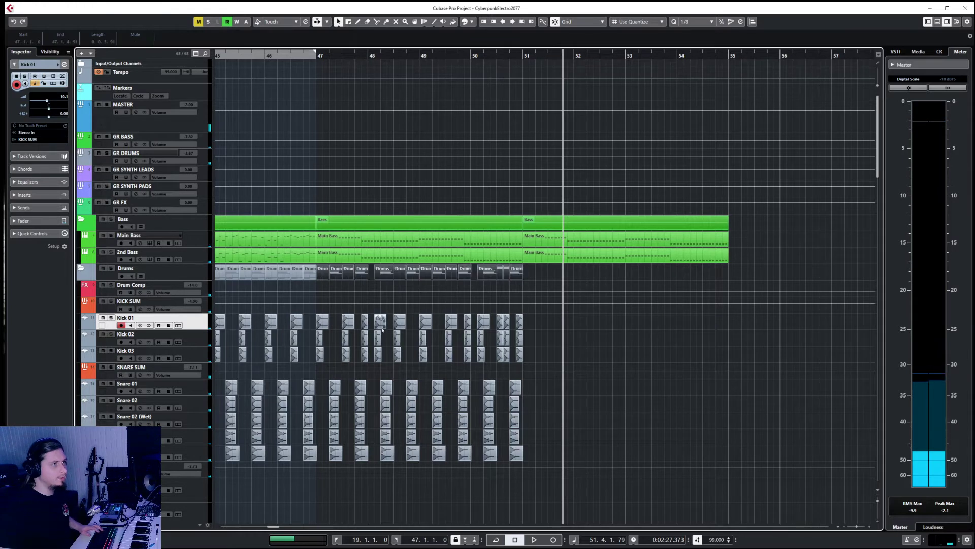
pyautogui.click(200, 270)
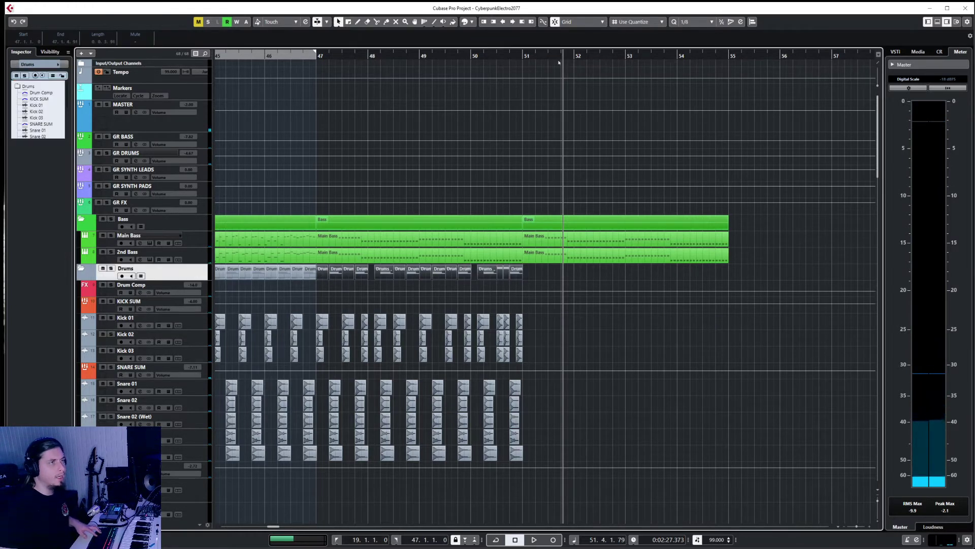
pyautogui.click(523, 55)
pyautogui.hotkey('ctrl', 'v')
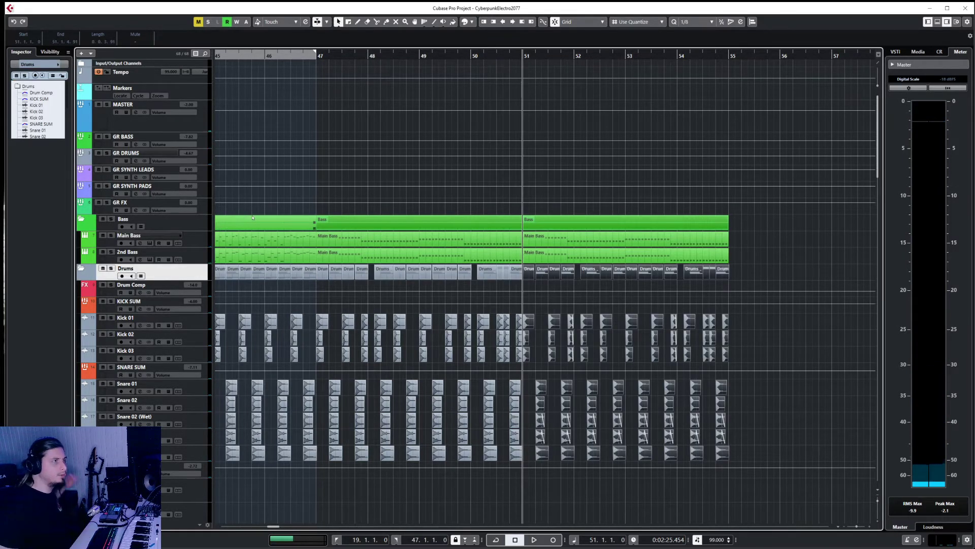
# - Play back the transition into the new drum pattern from just before bar 47
pyautogui.click(303, 55)
pyautogui.press('space')
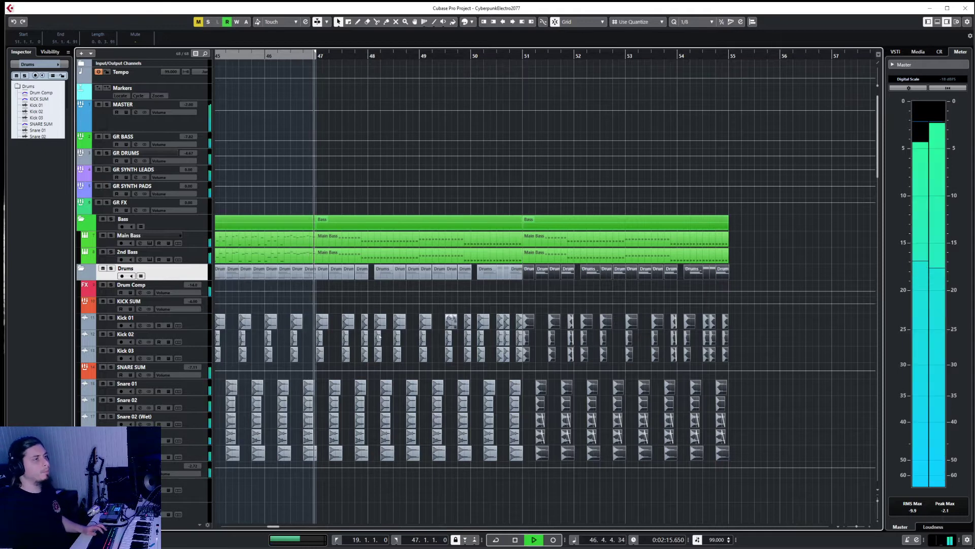
pyautogui.scroll(-8, 379, 337)
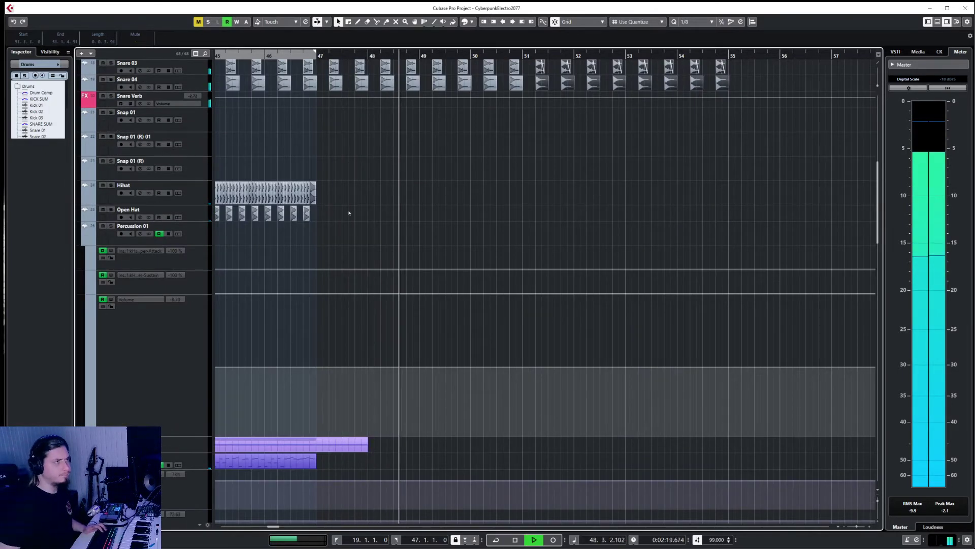
pyautogui.press('space')
# - Play back the earlier sections from bar 11 and around bar 19 to compare their hi-hat and open hat patterns
pyautogui.press('h')
pyautogui.press('h')
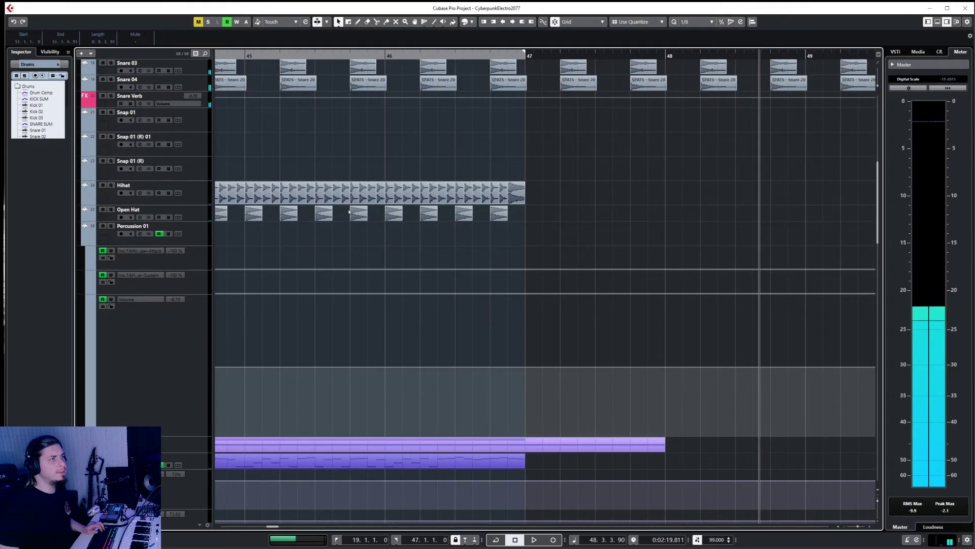
pyautogui.press('g')
pyautogui.press('g')
pyautogui.press('g')
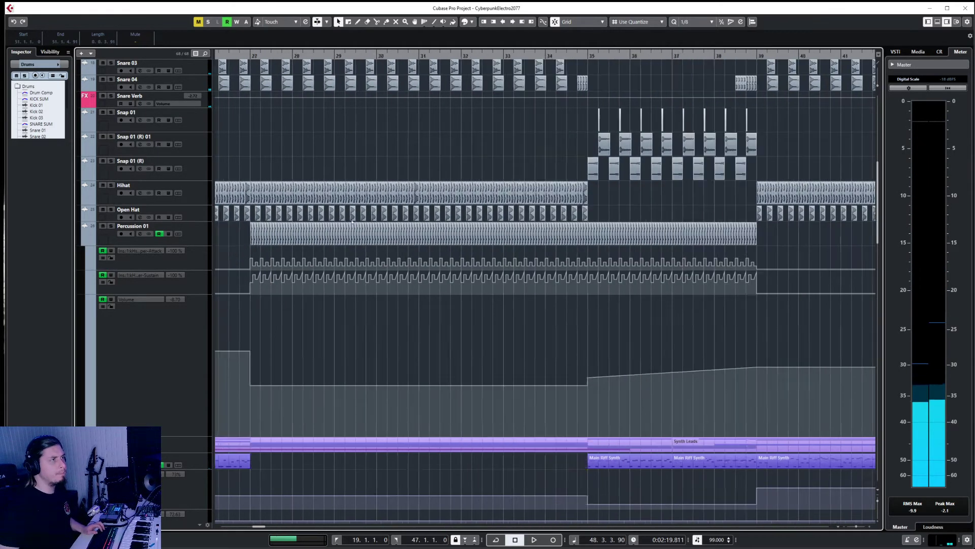
pyautogui.hscroll(-10, 353, 221)
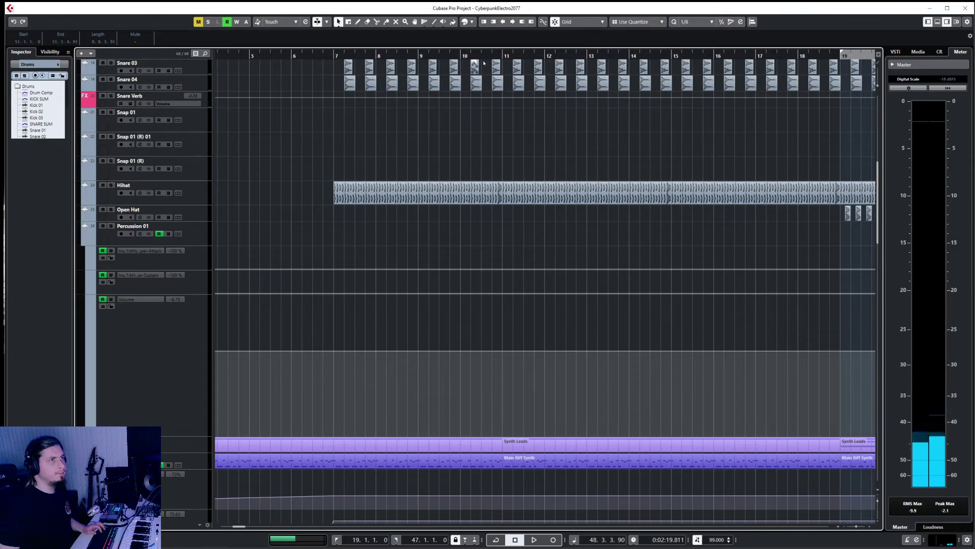
pyautogui.doubleClick(503, 54)
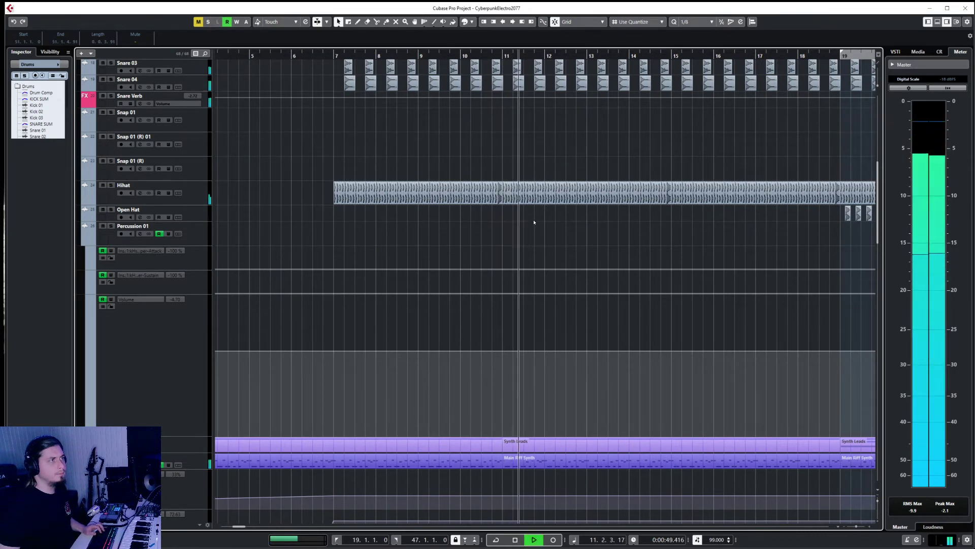
pyautogui.click(534, 224)
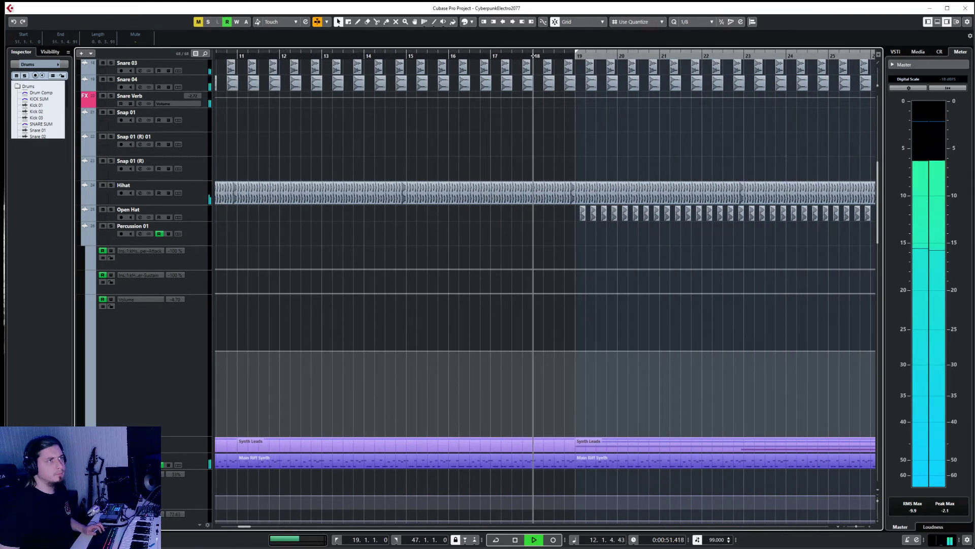
pyautogui.hscroll(3, 606, 230)
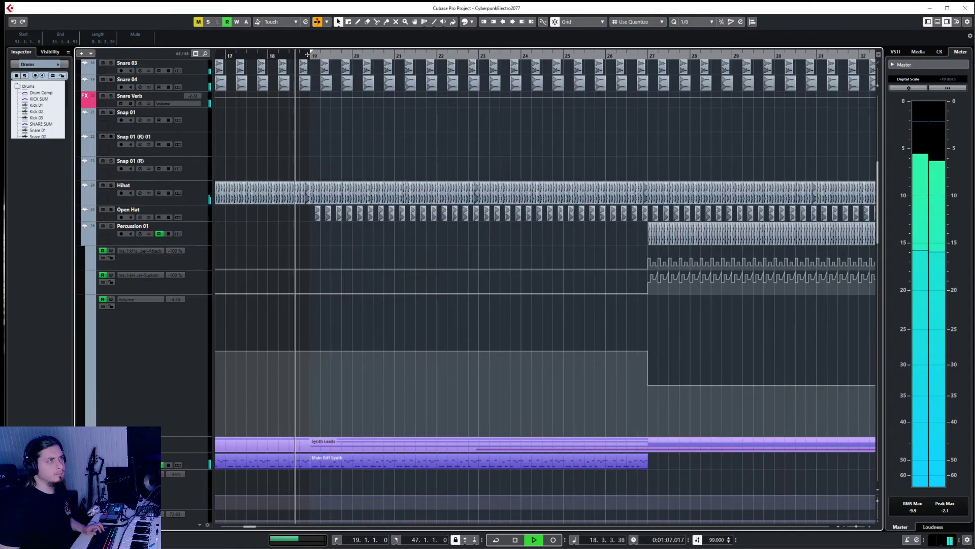
pyautogui.scroll(3, 338, 221)
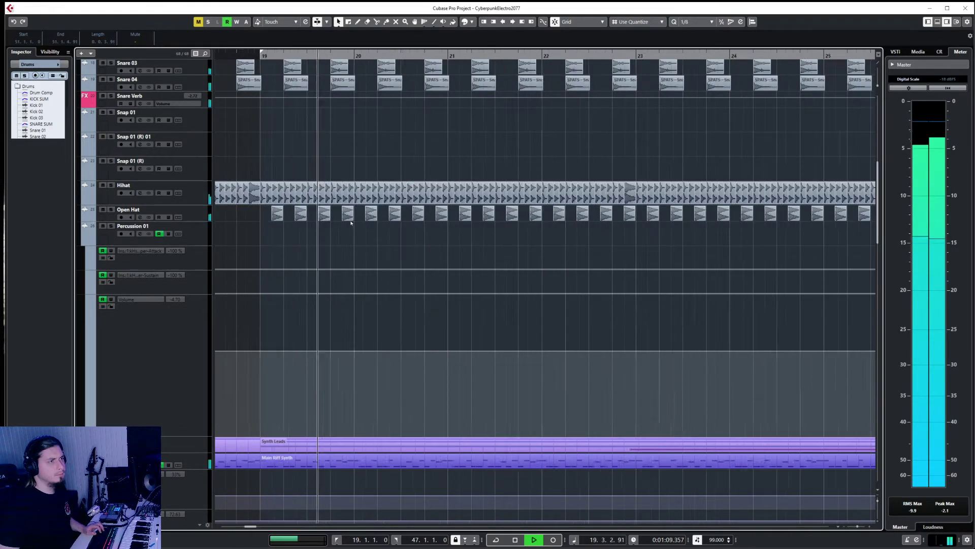
pyautogui.scroll(-2, 339, 220)
pyautogui.press('space')
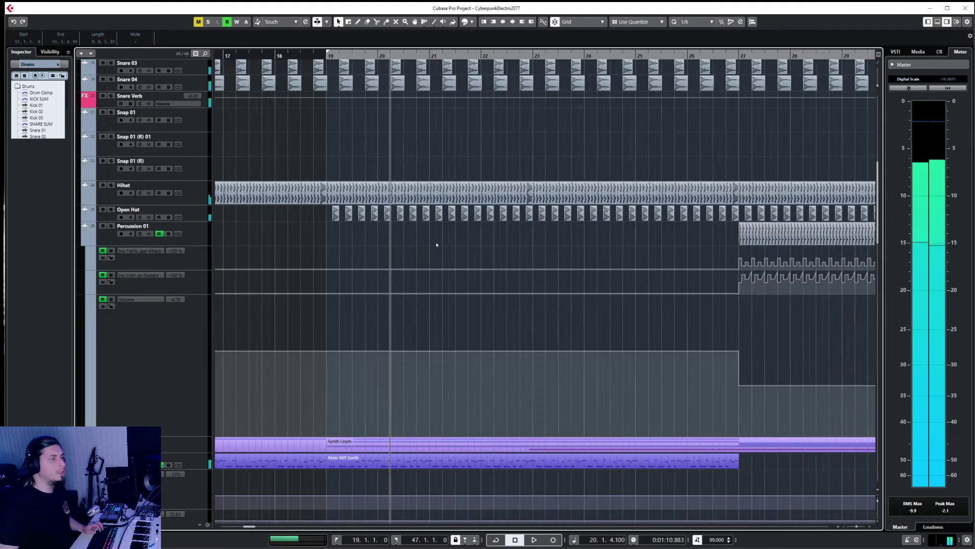
pyautogui.scroll(-2, 436, 245)
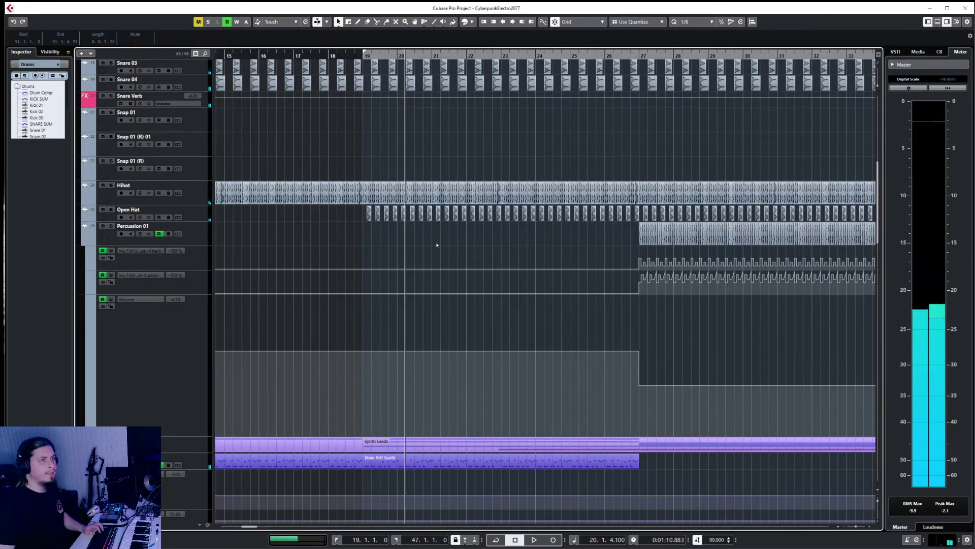
pyautogui.hscroll(4, 448, 227)
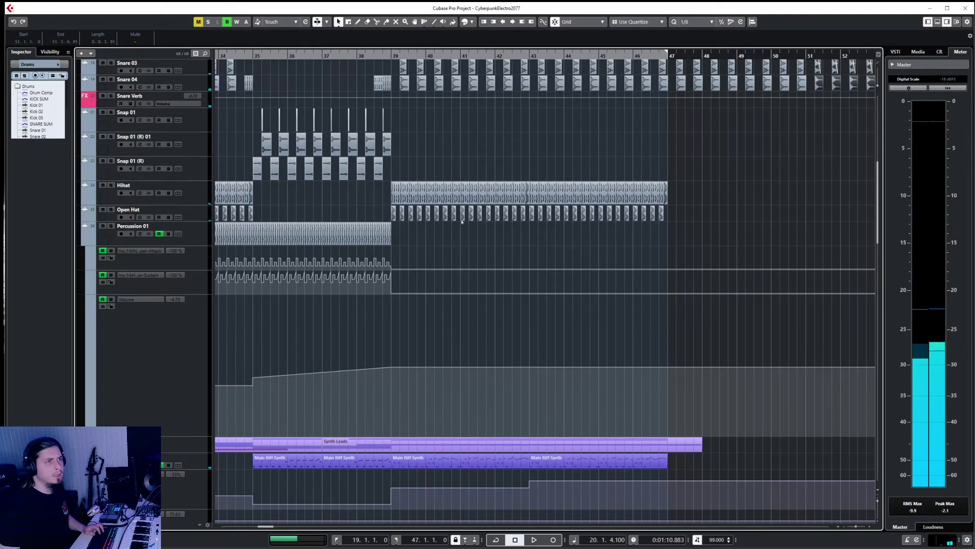
# - Solo the Hihat and Open Hat tracks and play back their pattern from bar 39
pyautogui.click(391, 53)
pyautogui.press('space')
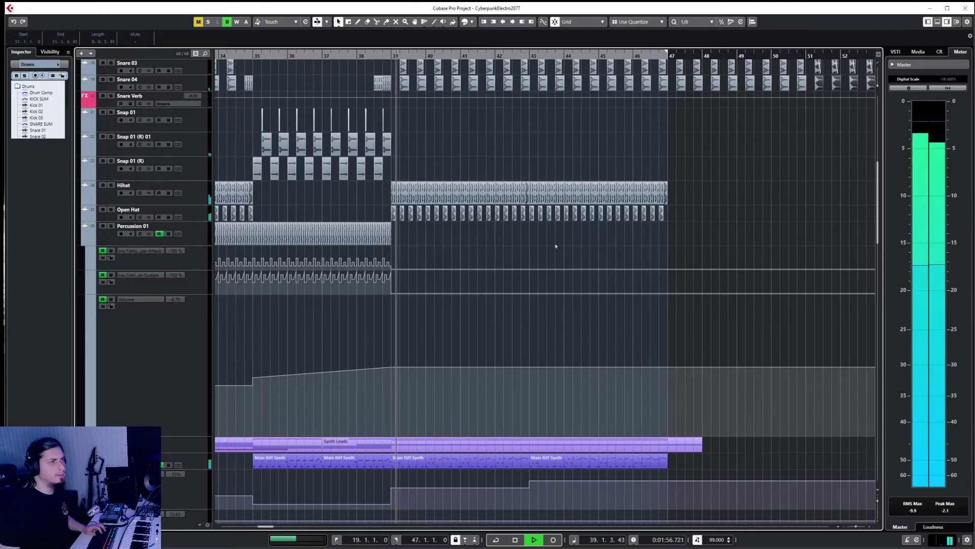
pyautogui.click(203, 196)
pyautogui.keyDown('shift'); pyautogui.click(208, 220); pyautogui.keyUp('shift')
pyautogui.press('s')
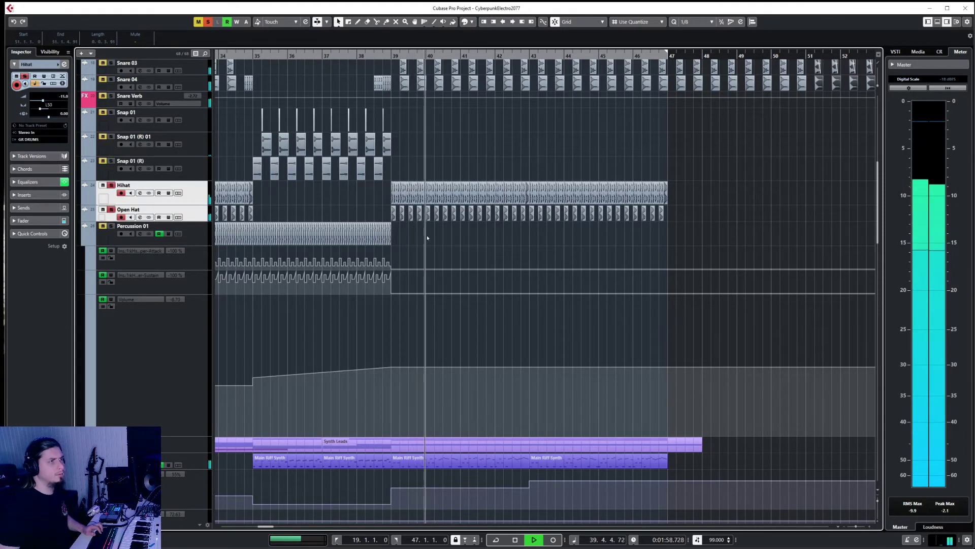
pyautogui.scroll(-3, 483, 233)
pyautogui.scroll(4, 485, 235)
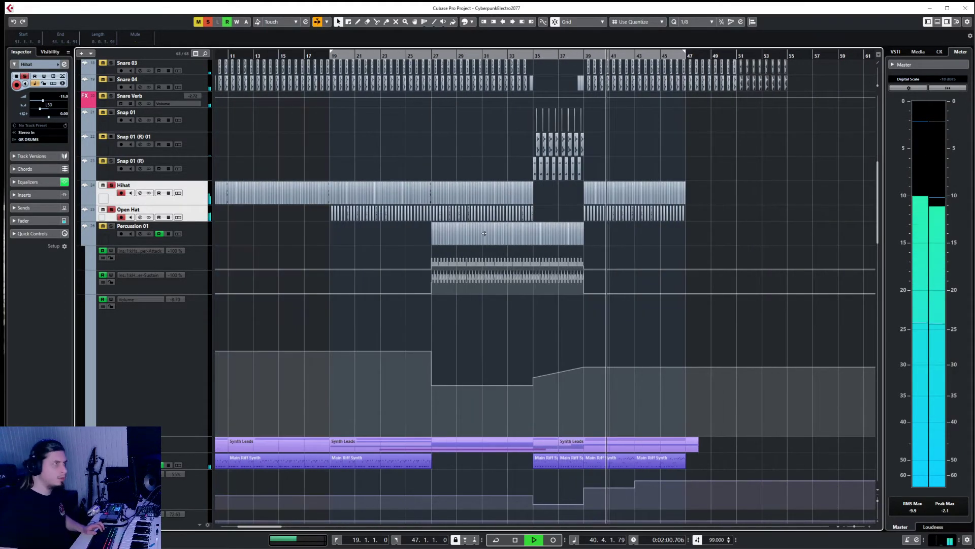
pyautogui.scroll(6, 485, 235)
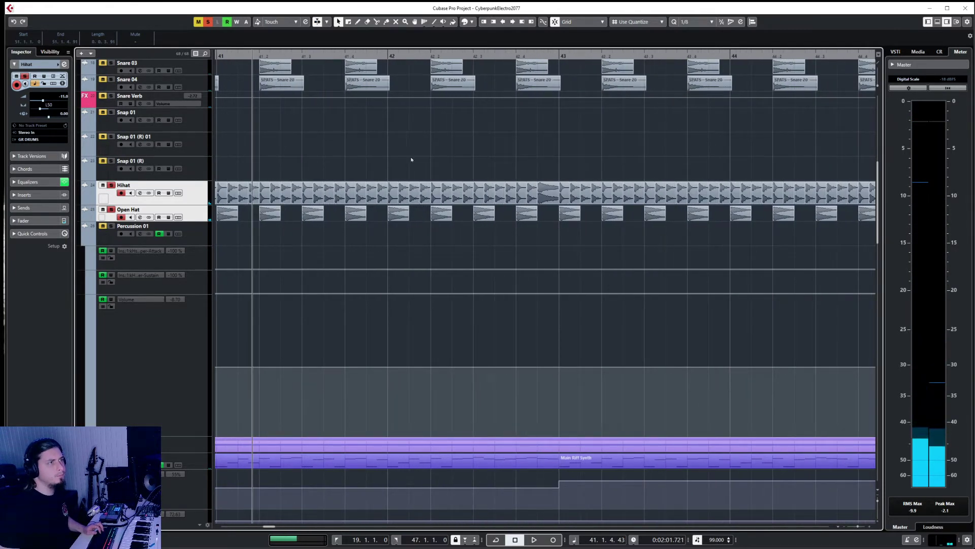
# - Take the Hihat and Open Hat tracks out of solo
pyautogui.scroll(-3, 426, 187)
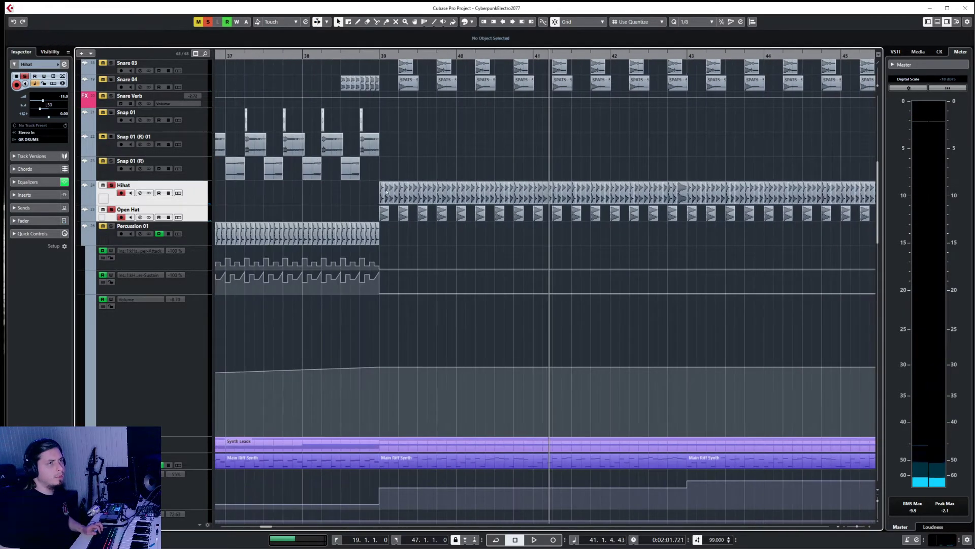
pyautogui.moveTo(368, 191); pyautogui.dragTo(684, 195)
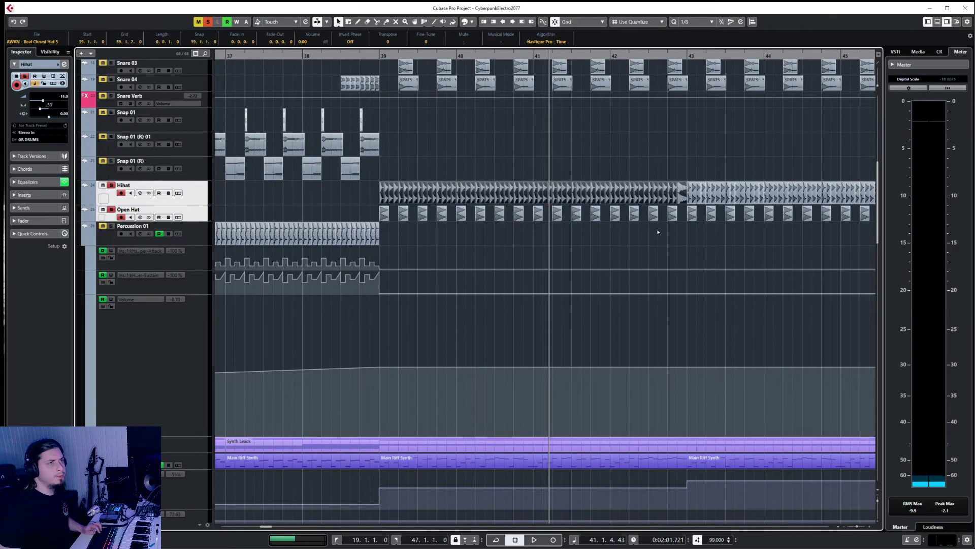
pyautogui.press('s')
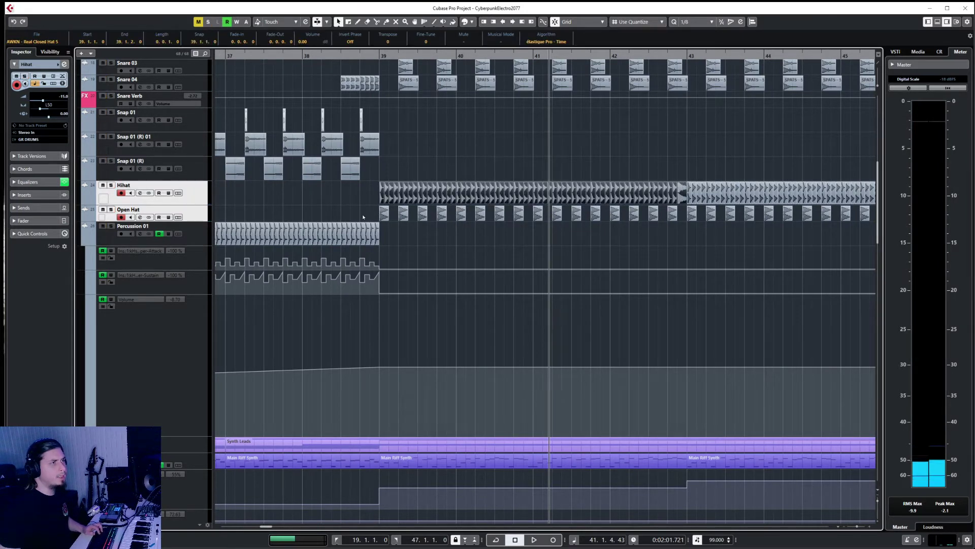
pyautogui.scroll(-3, 418, 232)
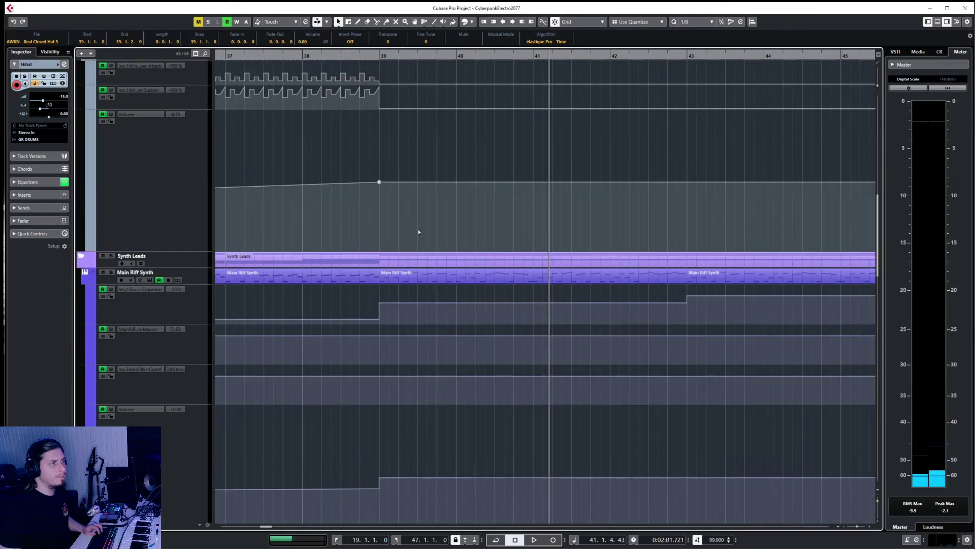
pyautogui.scroll(5, 418, 232)
pyautogui.click(362, 308)
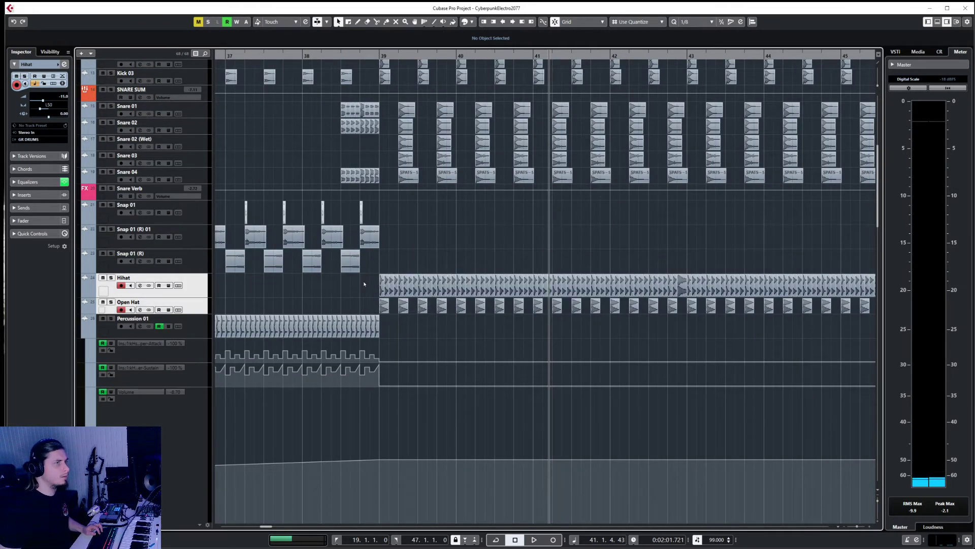
# - Set the quantize value to 1/1 and copy the Hihat and Open Hat events between bars 39 and 43 to bar 47
pyautogui.moveTo(679, 300); pyautogui.dragTo(687, 306)
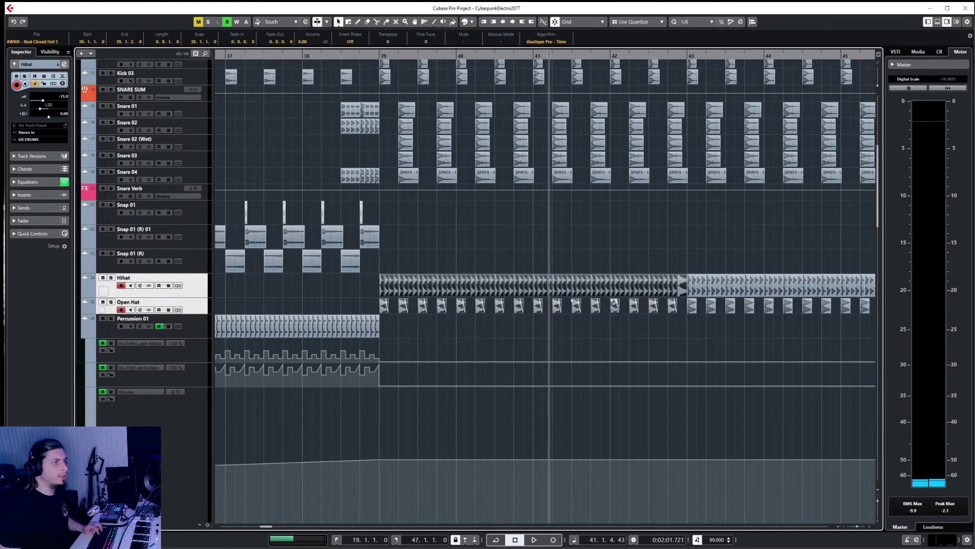
pyautogui.click(205, 280)
pyautogui.hscroll(9, 492, 240)
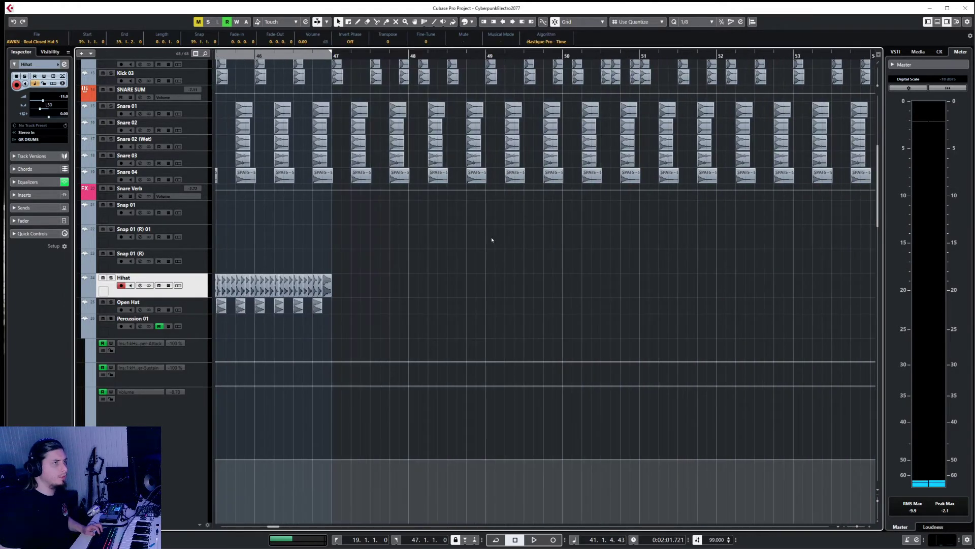
pyautogui.click(334, 61)
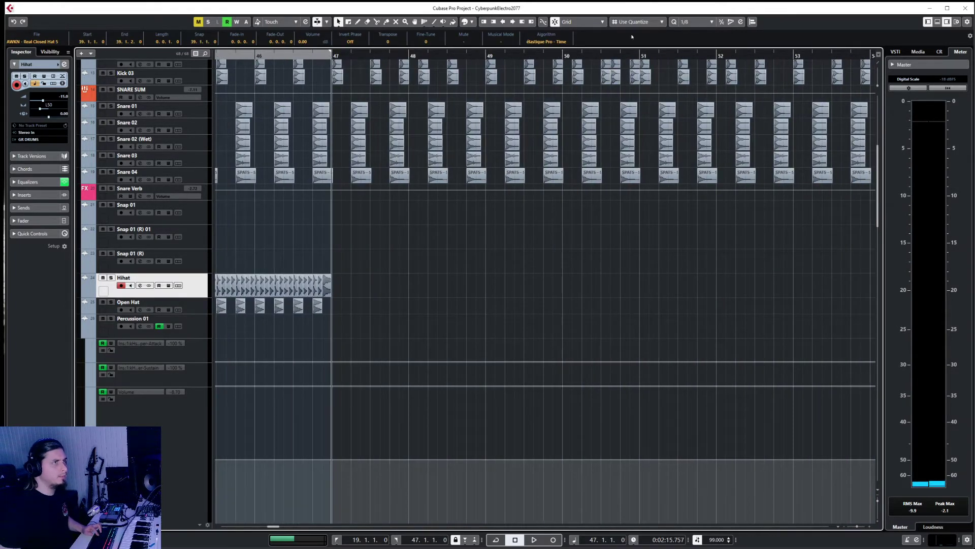
pyautogui.click(698, 22)
pyautogui.click(691, 29)
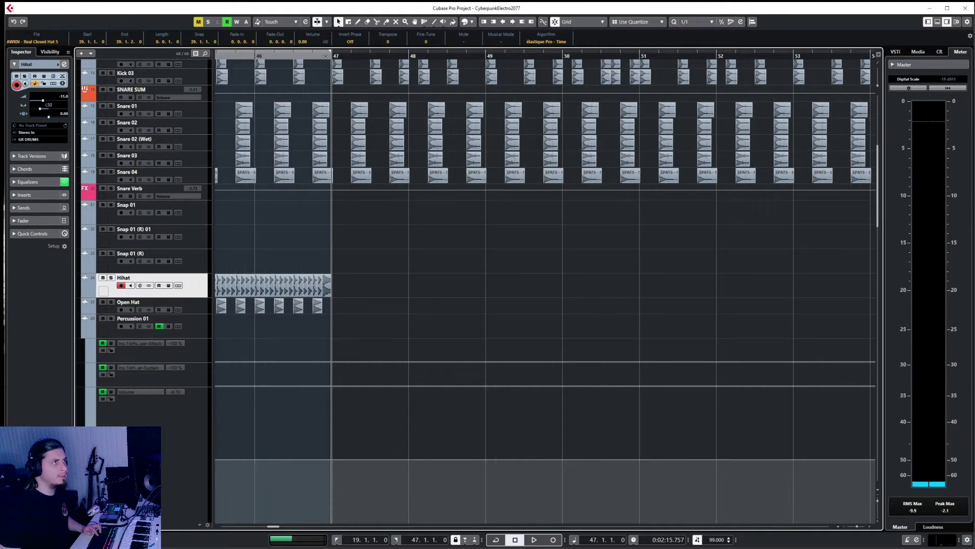
pyautogui.hotkey('ctrl', 'd')
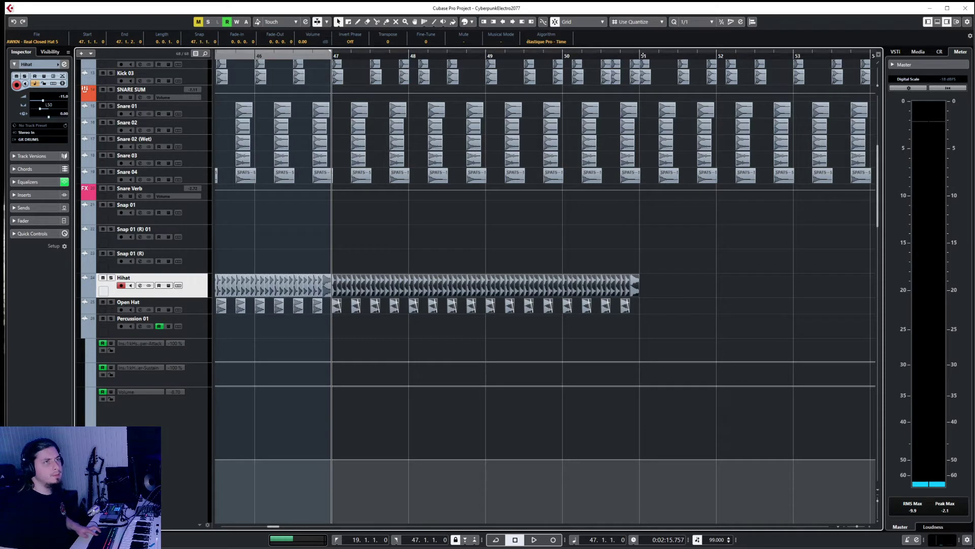
# - Paste the same Hihat and Open Hat events at bar 51 and play back the section from bar 46
pyautogui.click(641, 120)
pyautogui.hotkey('ctrl', 'd')
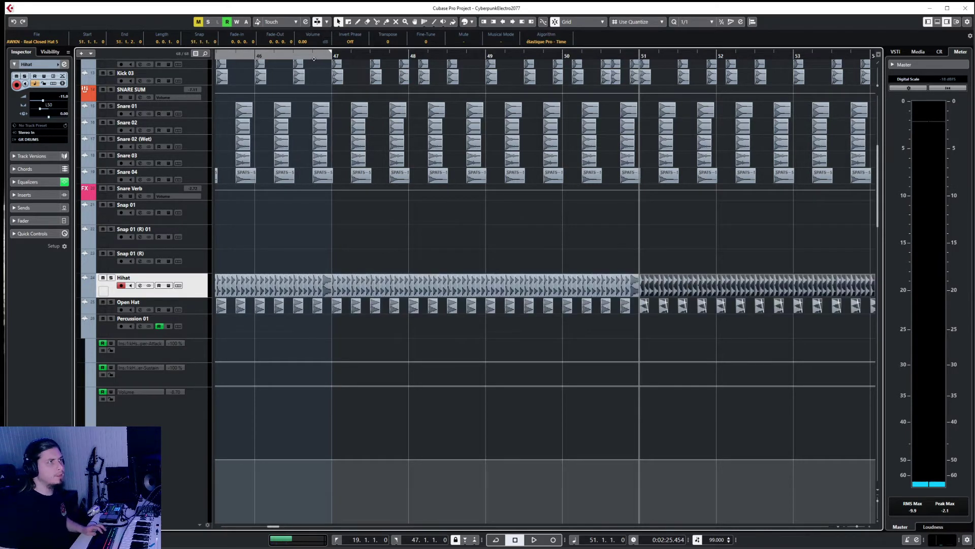
pyautogui.click(258, 58)
pyautogui.press('space')
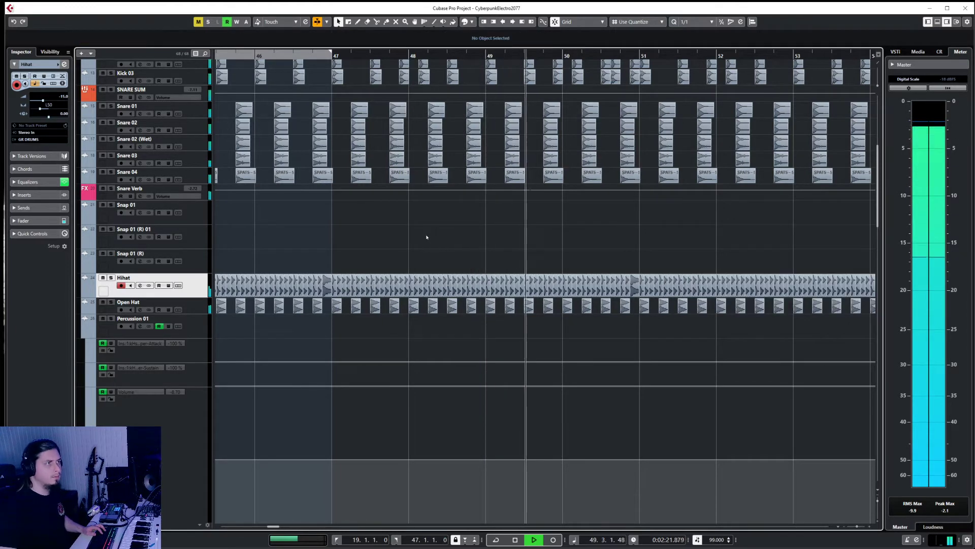
pyautogui.scroll(-10, 427, 236)
pyautogui.press('space')
# - Load Kontakt as the instrument on the Drum Break track
pyautogui.scroll(-1, 425, 237)
pyautogui.scroll(3, 415, 242)
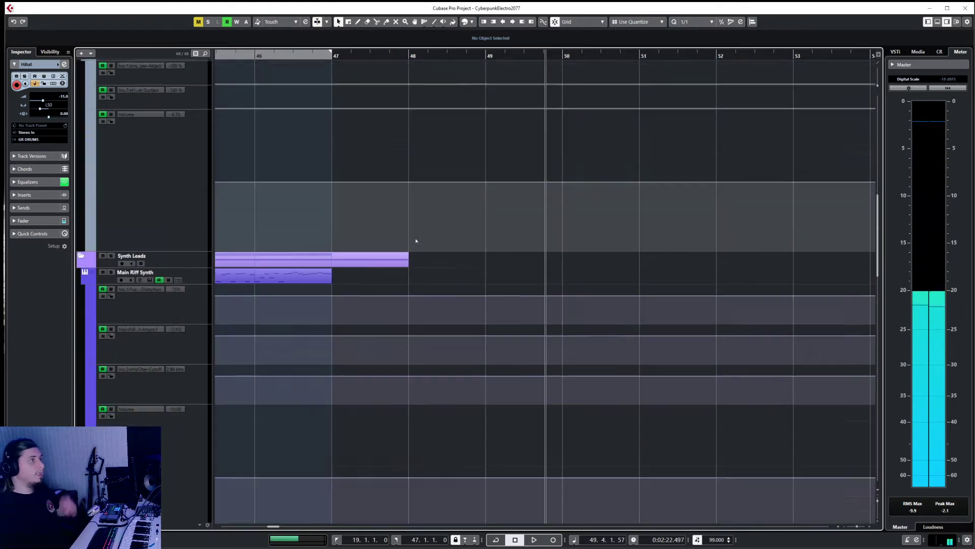
pyautogui.scroll(5, 498, 298)
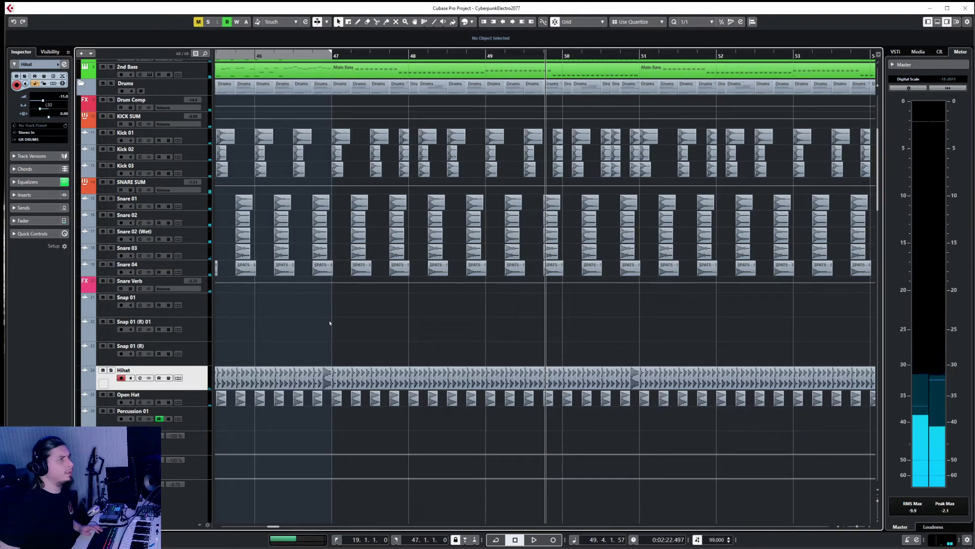
pyautogui.scroll(-3, 322, 322)
pyautogui.hscroll(-5, 324, 322)
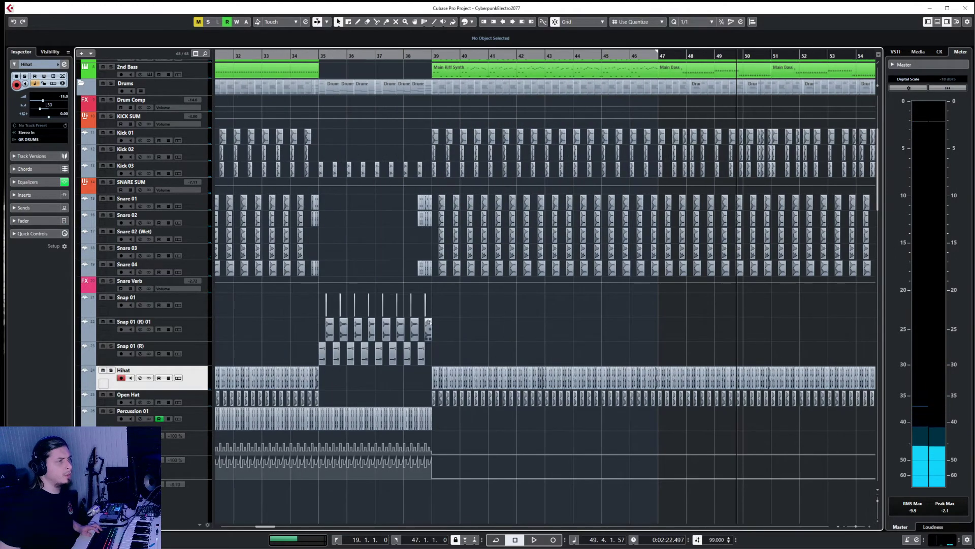
pyautogui.scroll(-10, 429, 323)
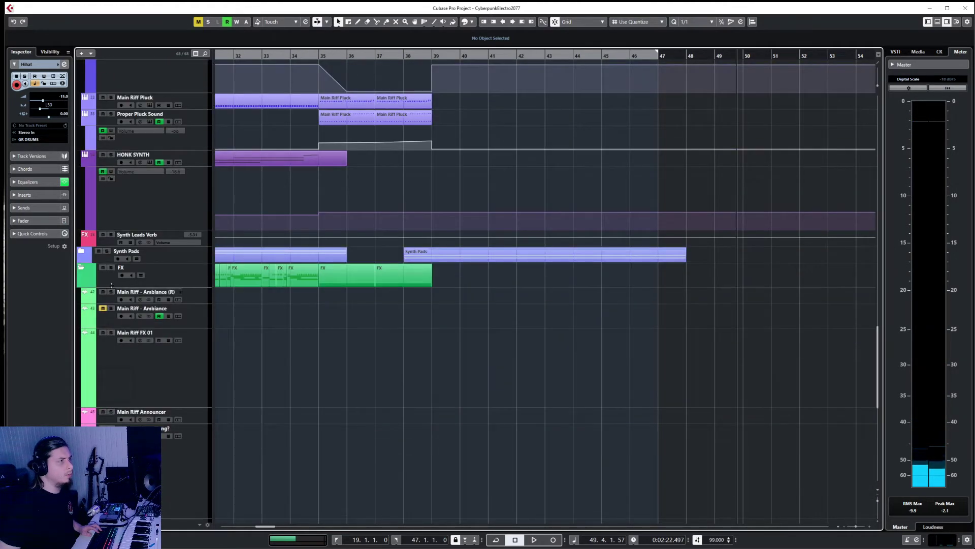
pyautogui.scroll(-8, 310, 358)
pyautogui.click(200, 384)
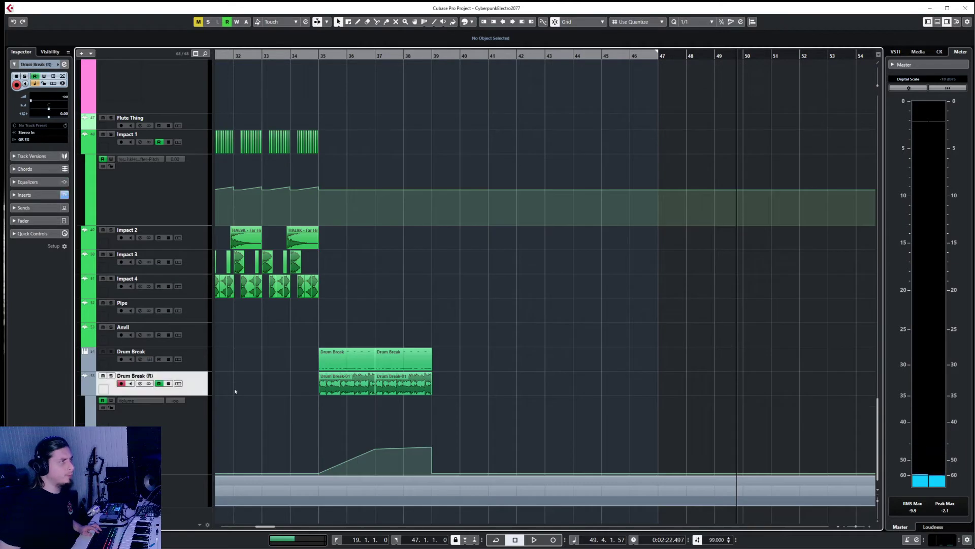
pyautogui.press('Up')
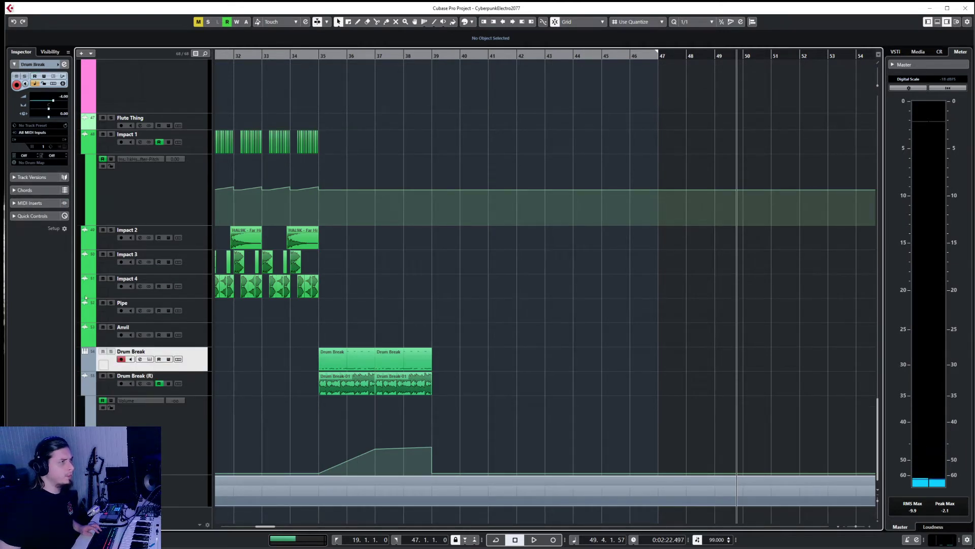
pyautogui.click(32, 140)
pyautogui.write('kontakt')
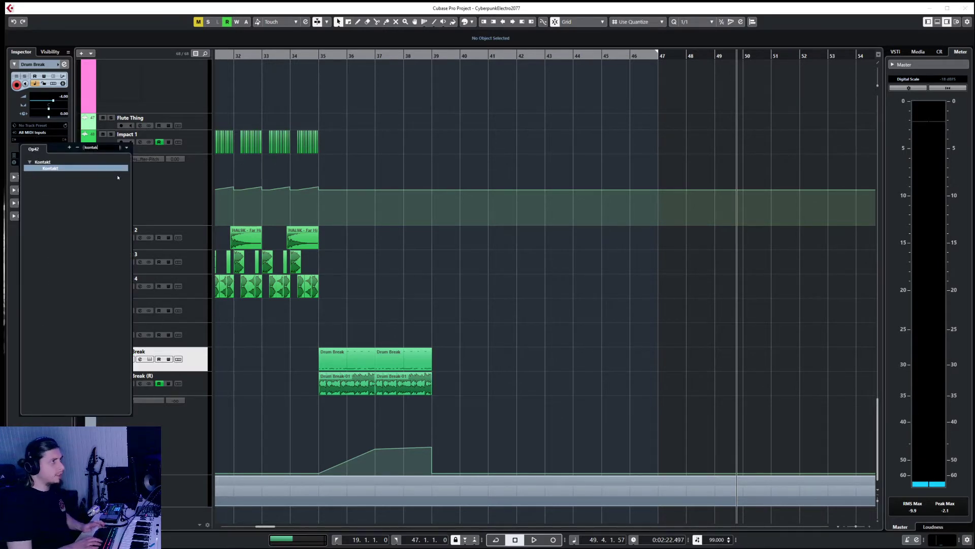
pyautogui.press('Return')
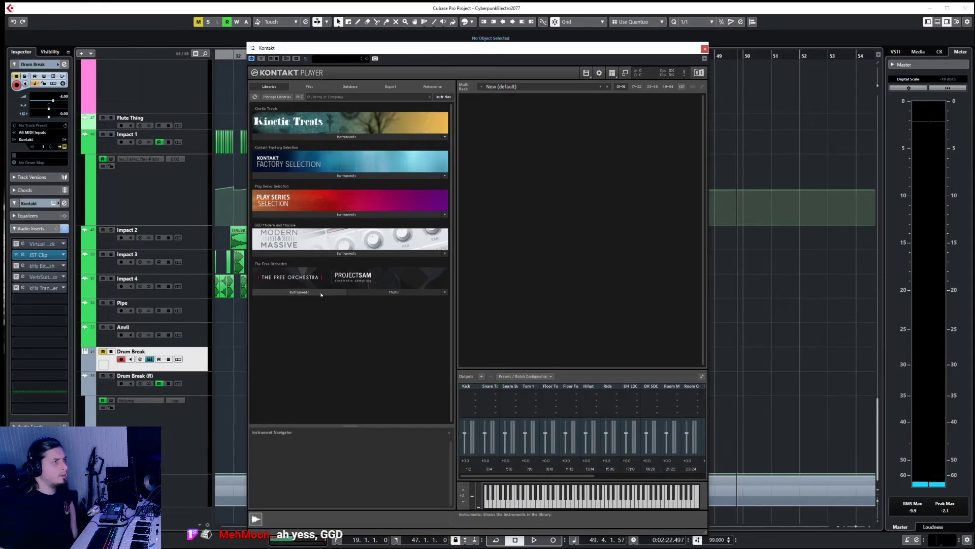
# - Load the Modern & Massive Drums instrument from the GGD Modern and Massive library into Kontakt
pyautogui.click(311, 254)
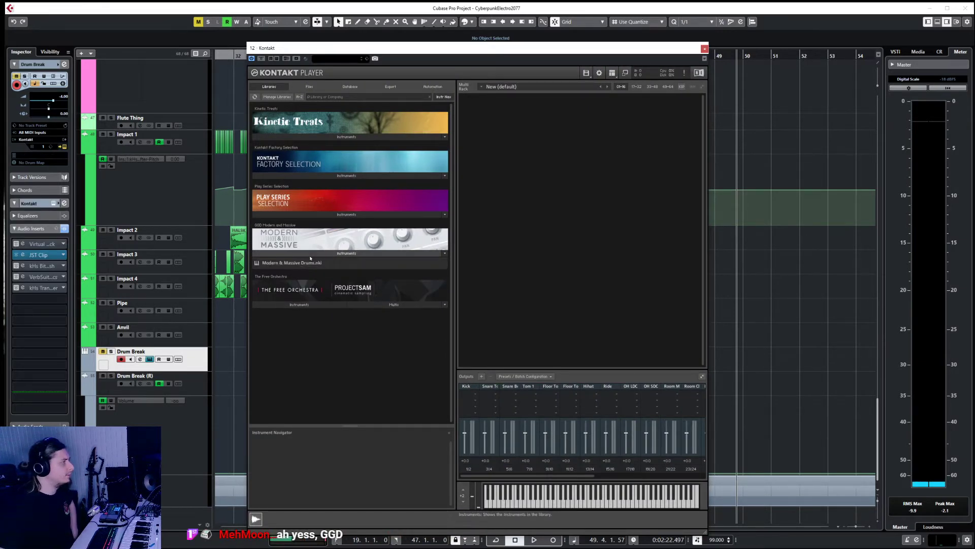
pyautogui.moveTo(316, 264); pyautogui.dragTo(515, 232)
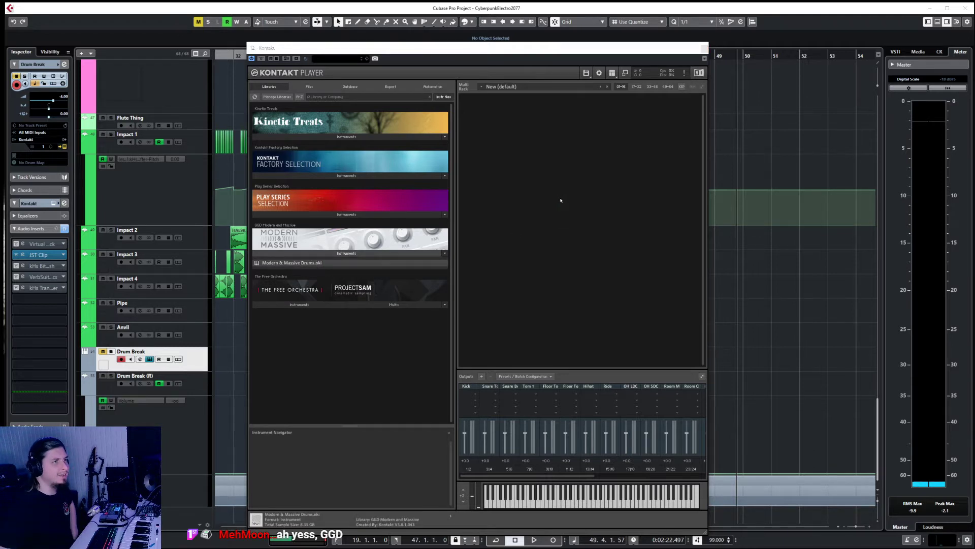
pyautogui.moveTo(561, 201); pyautogui.dragTo(560, 200)
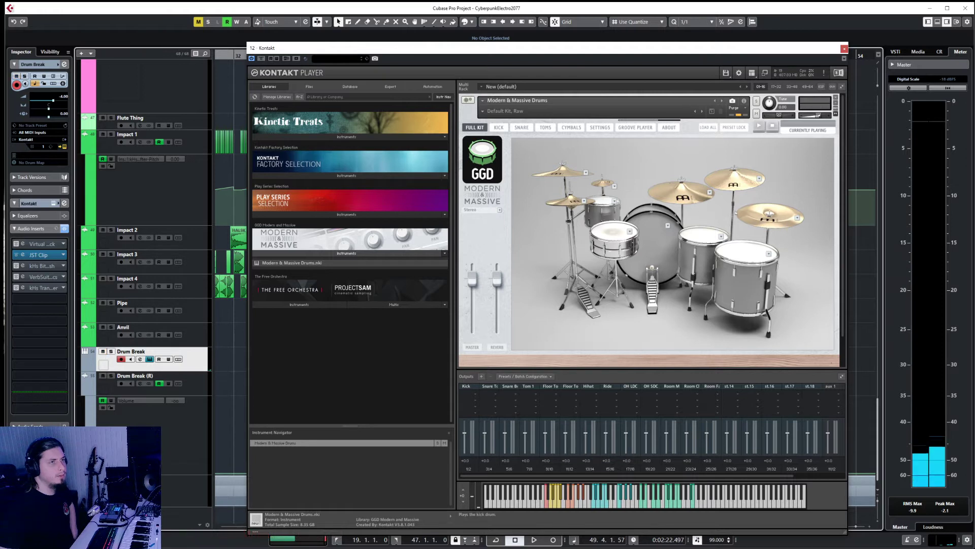
# - Audition the kit's china cymbal with several hits and close the Kontakt window
pyautogui.click(756, 223)
pyautogui.click(756, 222)
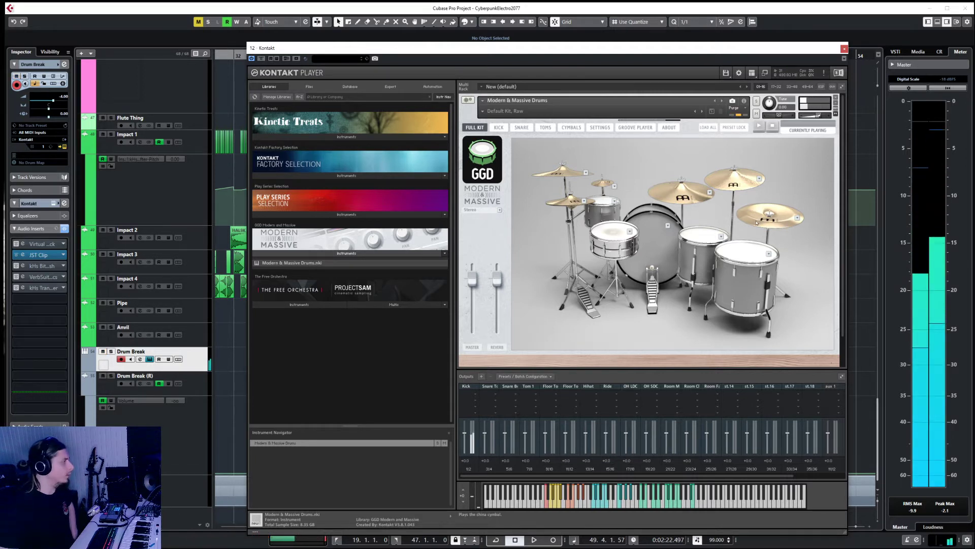
pyautogui.click(757, 222)
pyautogui.click(756, 223)
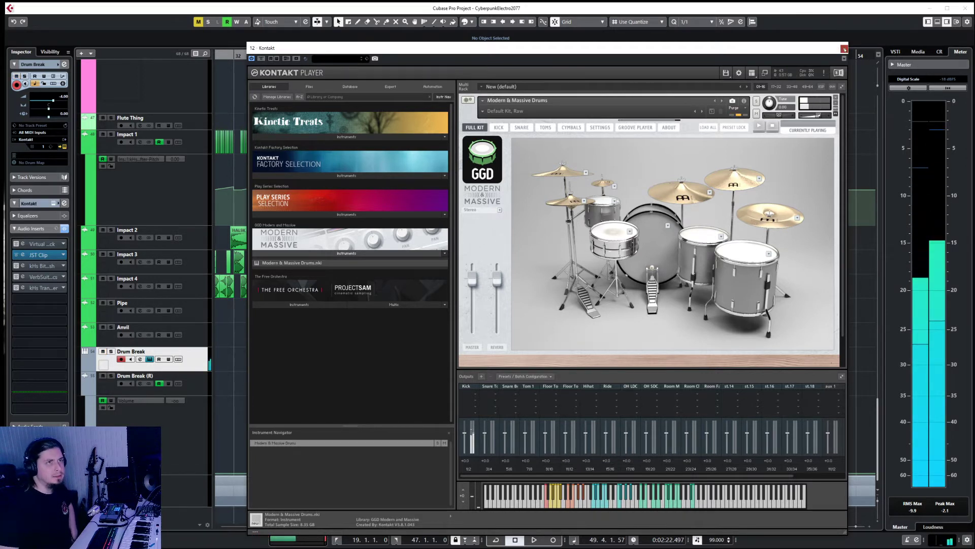
pyautogui.click(844, 50)
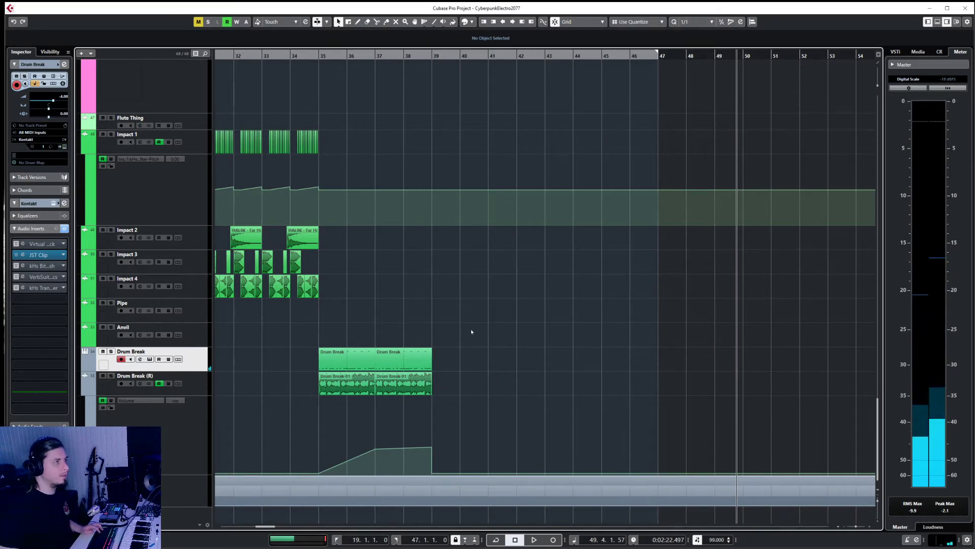
pyautogui.rightClick(466, 314)
pyautogui.click(468, 314)
pyautogui.rightClick(470, 354)
pyautogui.click(452, 351)
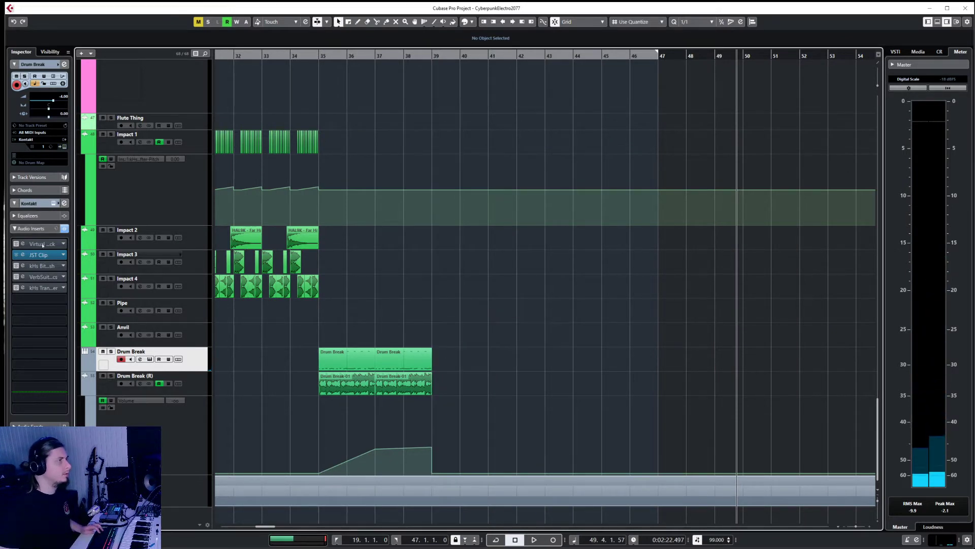
pyautogui.click(199, 384)
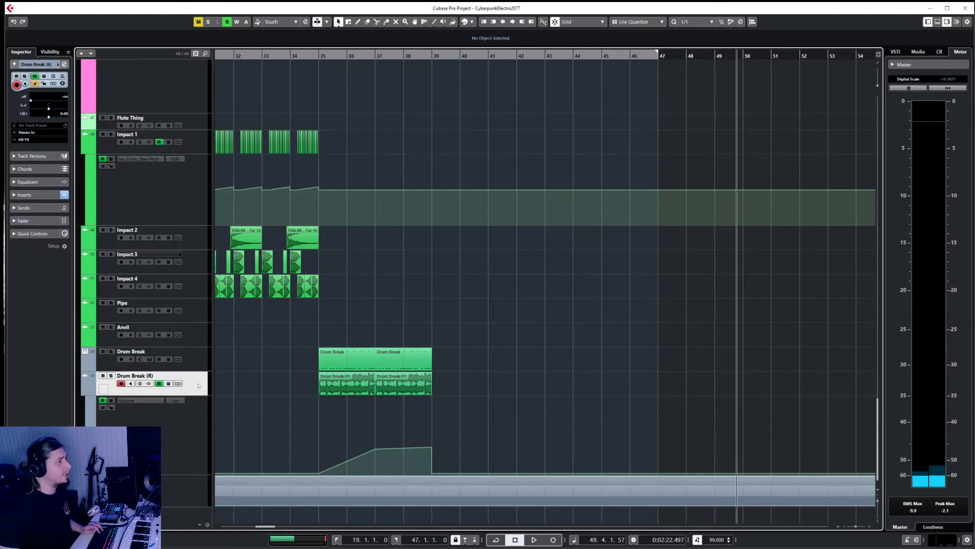
pyautogui.click(200, 363)
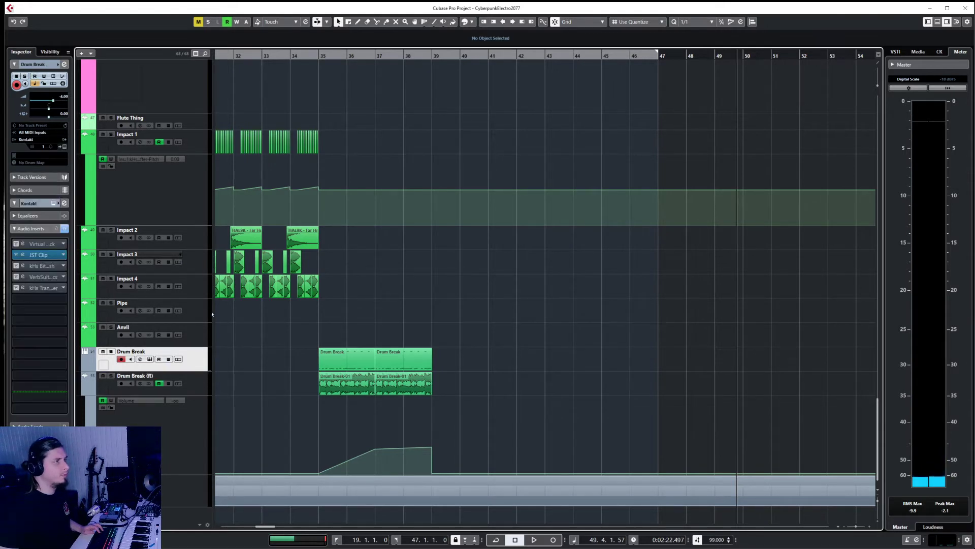
# - Draw an empty MIDI part on the Drum Break track from bar 39 to bar 47
pyautogui.hscroll(2, 461, 326)
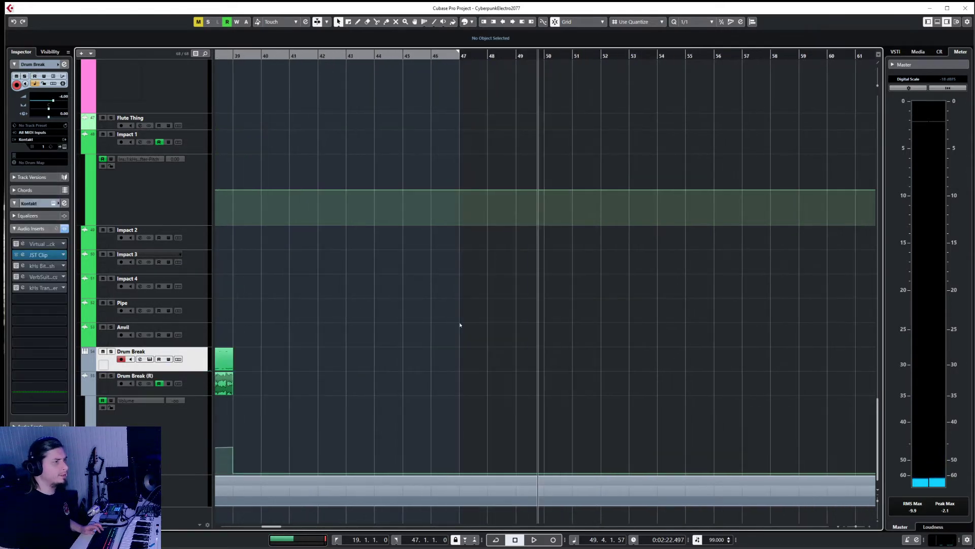
pyautogui.scroll(2, 425, 341)
pyautogui.rightClick(415, 349)
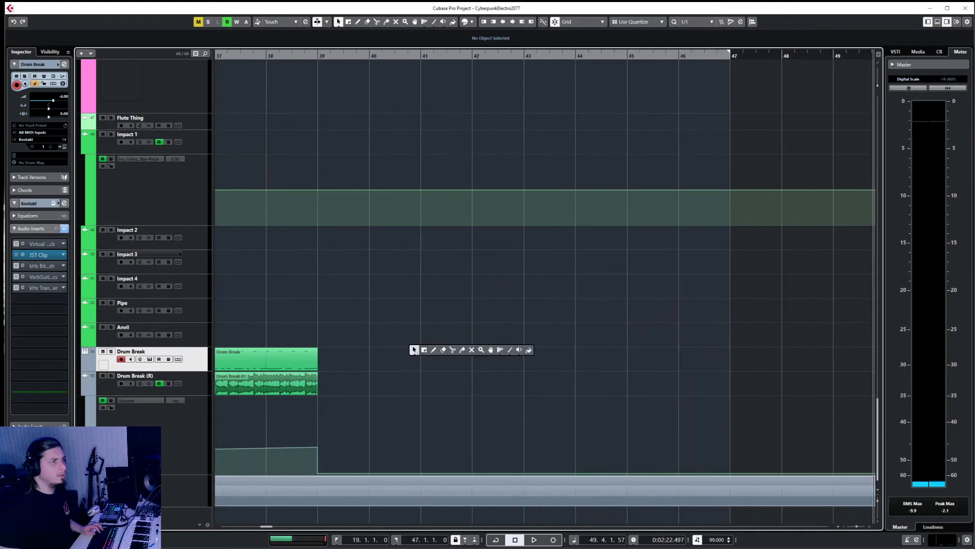
pyautogui.click(434, 350)
pyautogui.moveTo(326, 358); pyautogui.dragTo(730, 362)
pyautogui.rightClick(726, 364)
pyautogui.click(726, 364)
# - Open the empty Drum Break part for note editing and set the quantize value to 1/8
pyautogui.scroll(10, 726, 366)
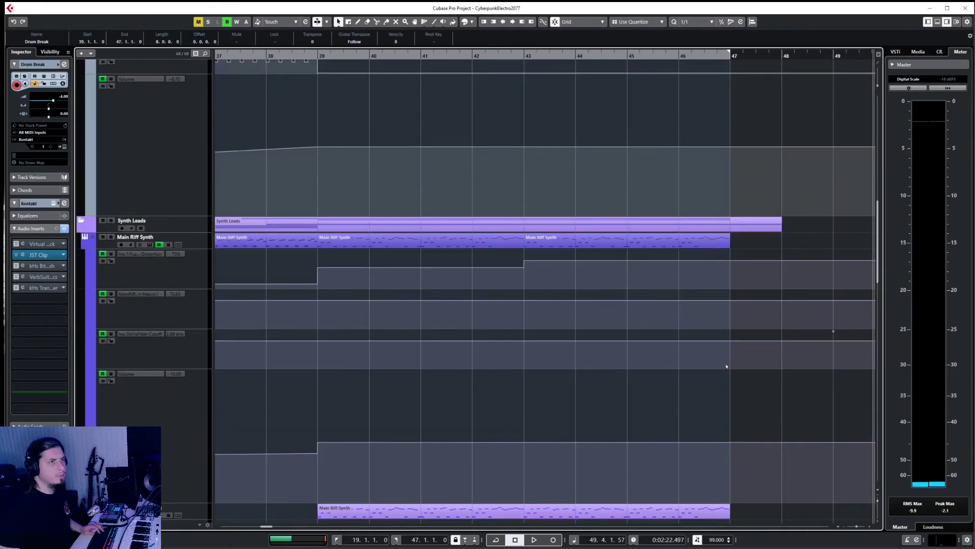
pyautogui.scroll(-10, 726, 366)
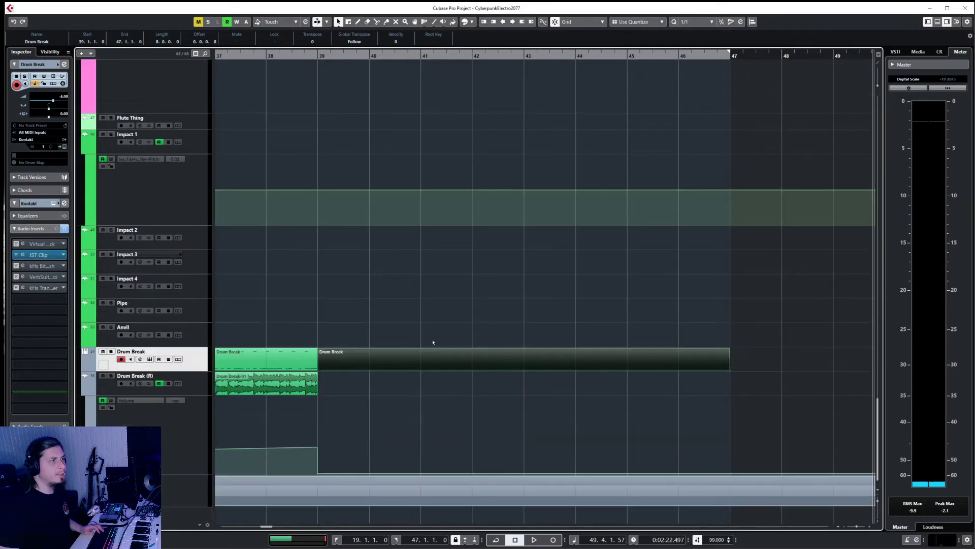
pyautogui.doubleClick(421, 358)
pyautogui.rightClick(227, 319)
pyautogui.click(236, 318)
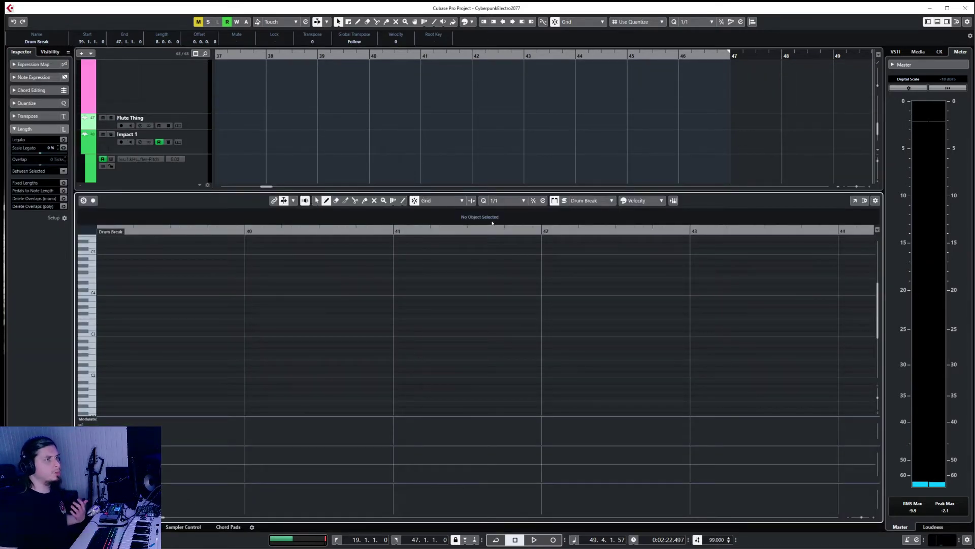
pyautogui.click(508, 201)
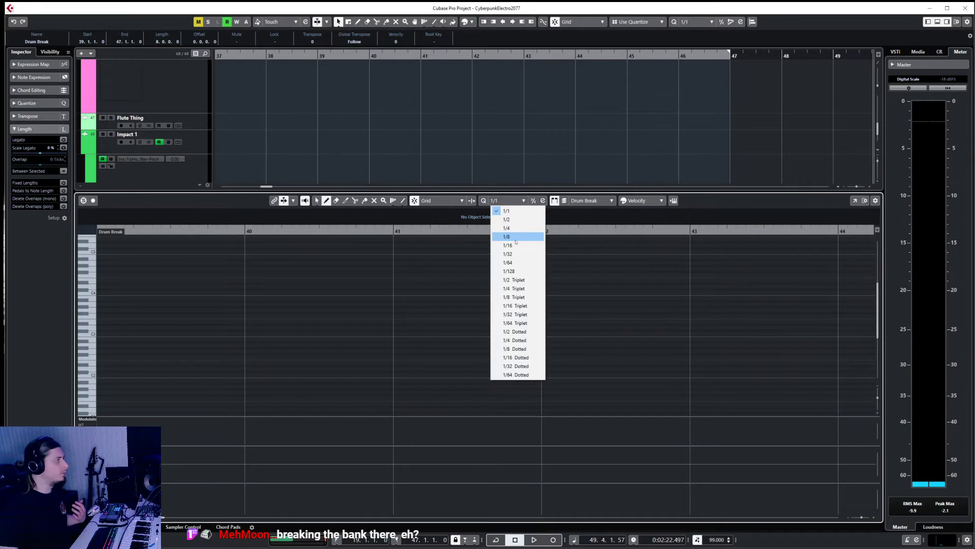
pyautogui.click(516, 236)
# - Draw four eighth-note hits at one pitch just above C4, one on each beat of bar 39
pyautogui.press('g')
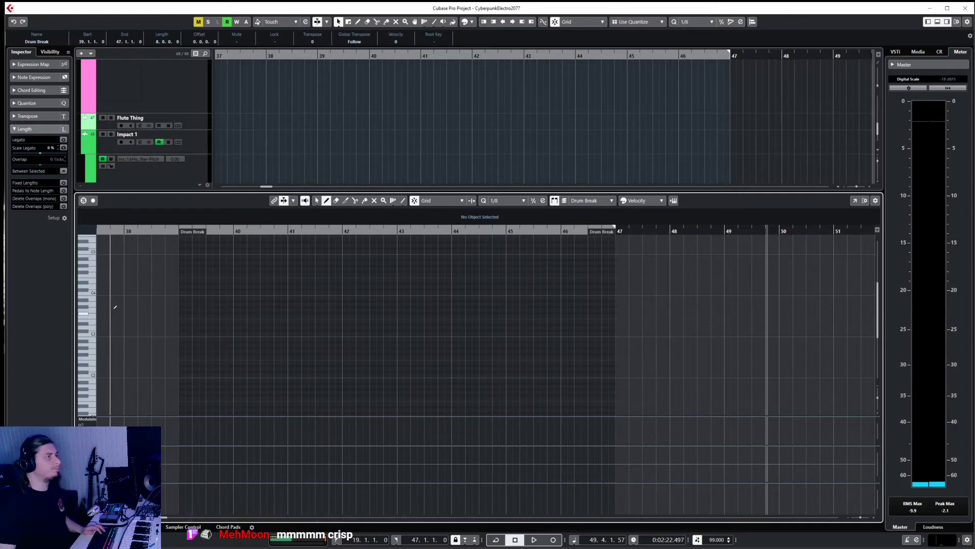
pyautogui.click(181, 280)
pyautogui.click(195, 280)
pyautogui.click(209, 279)
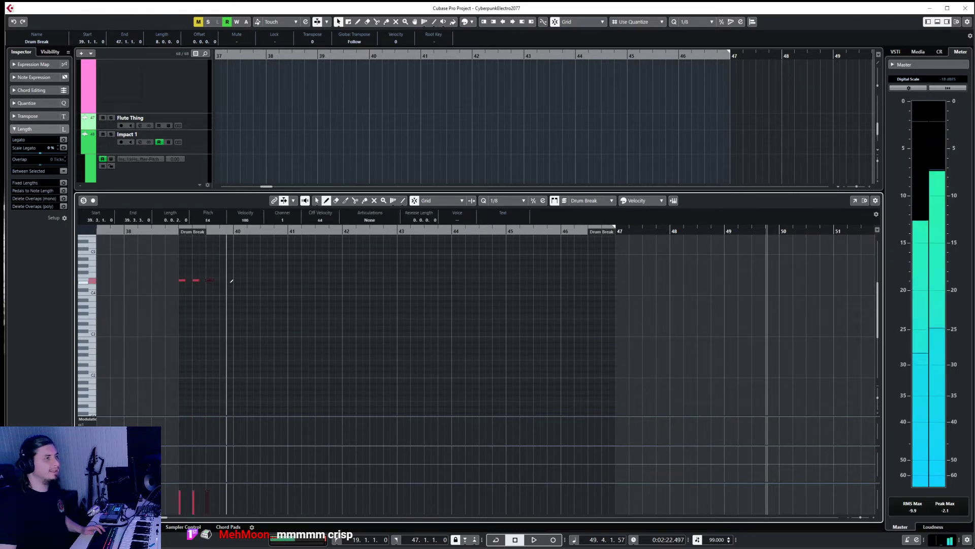
pyautogui.click(223, 280)
# - Raise the velocities of the first and third hits in bar 39 above those of the other two
pyautogui.press('1')
pyautogui.moveTo(173, 275); pyautogui.dragTo(242, 300)
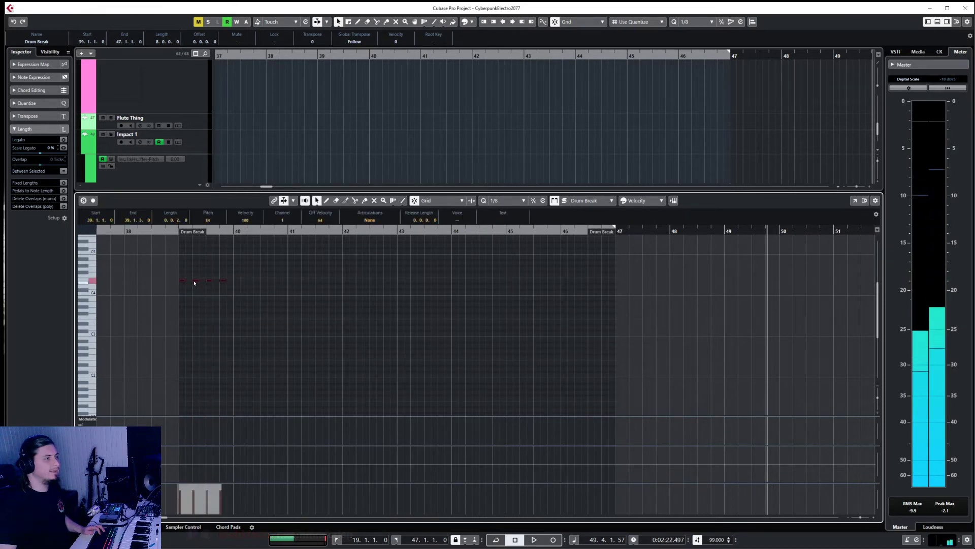
pyautogui.scroll(5, 188, 297)
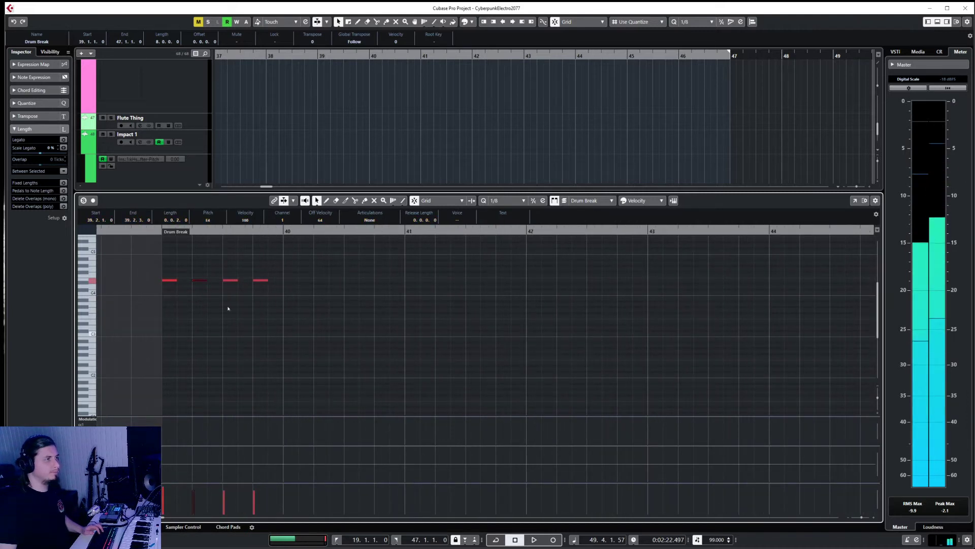
pyautogui.click(225, 279)
pyautogui.moveTo(223, 489); pyautogui.dragTo(228, 483)
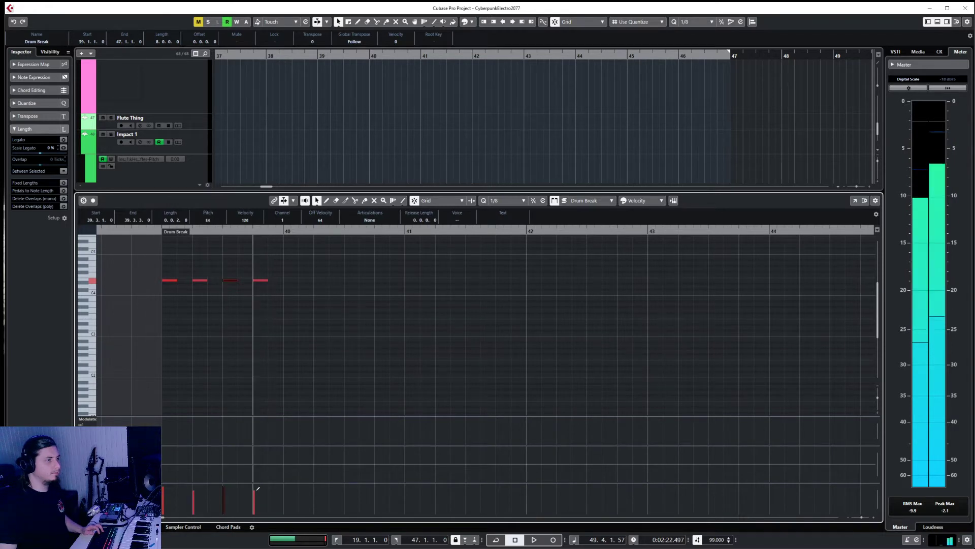
# - Copy the four hits of bar 39 to bar 40 and play back the pattern
pyautogui.moveTo(162, 255); pyautogui.dragTo(303, 310)
pyautogui.hotkey('ctrl', 'c')
pyautogui.click(282, 231)
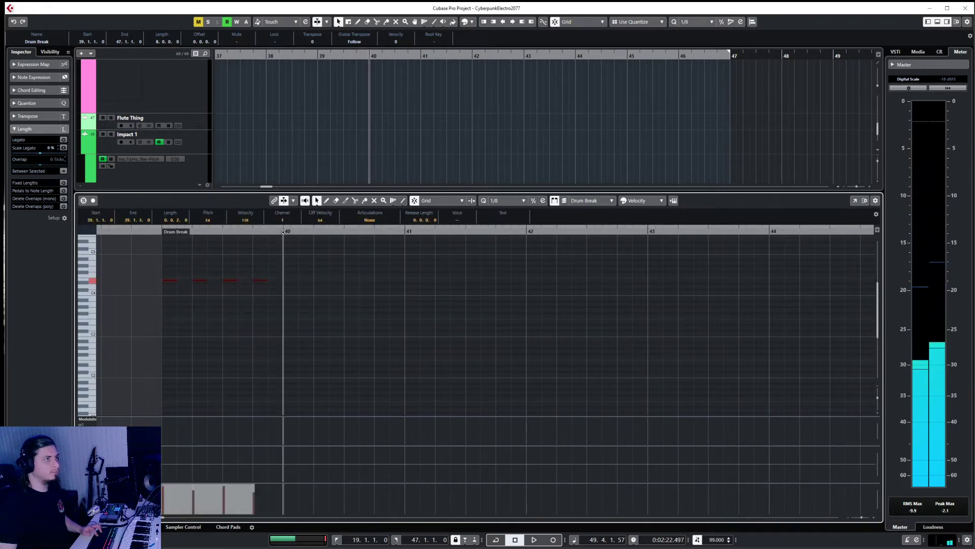
pyautogui.hotkey('ctrl', 'v')
pyautogui.press('space')
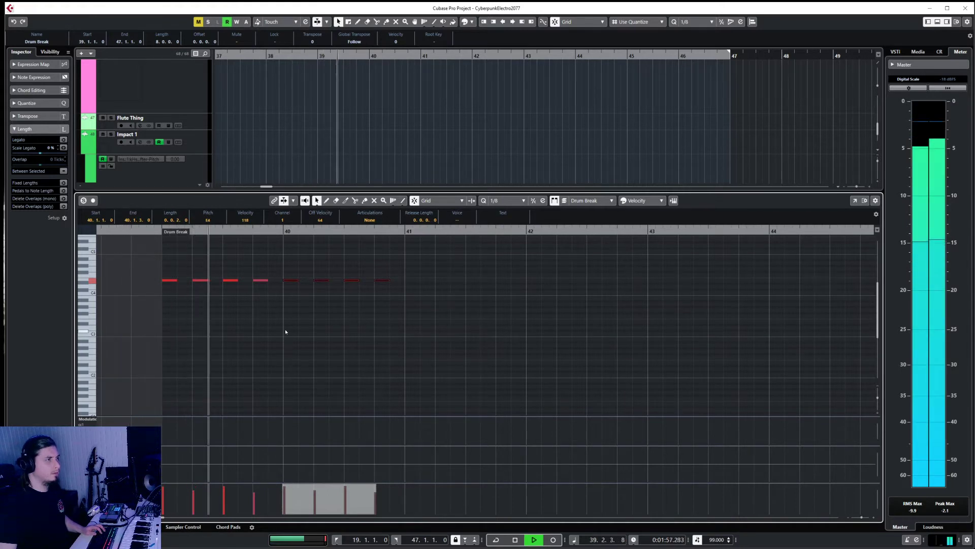
# - Play back the new hits from before bar 39 within the full arrangement, and solo the Drum Break track
pyautogui.hotkey('ctrl', 'e')
pyautogui.press('s')
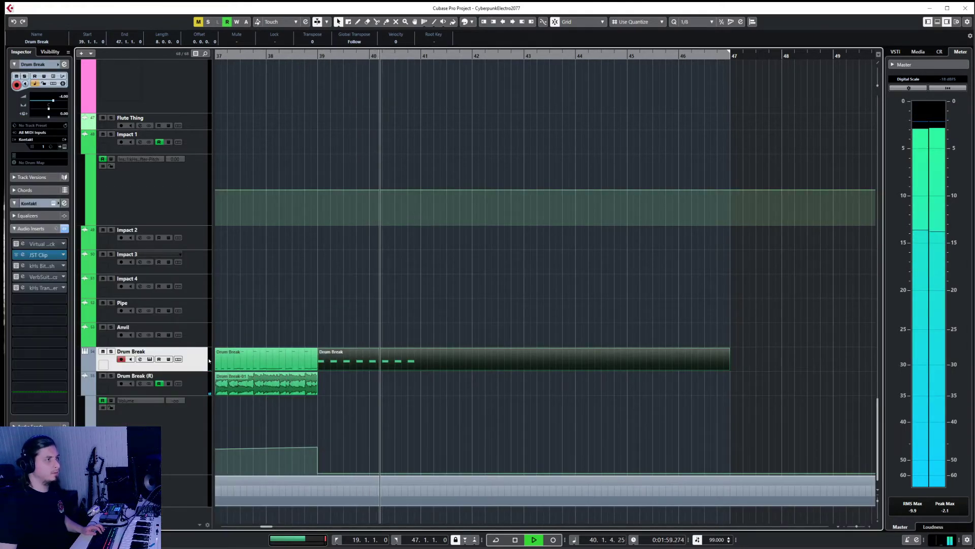
pyautogui.press('s')
pyautogui.click(255, 54)
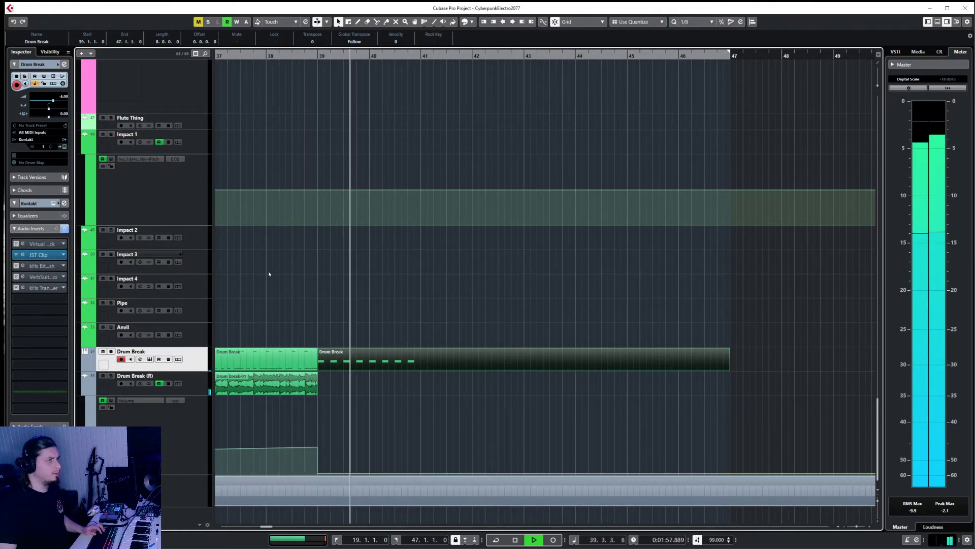
pyautogui.press('s')
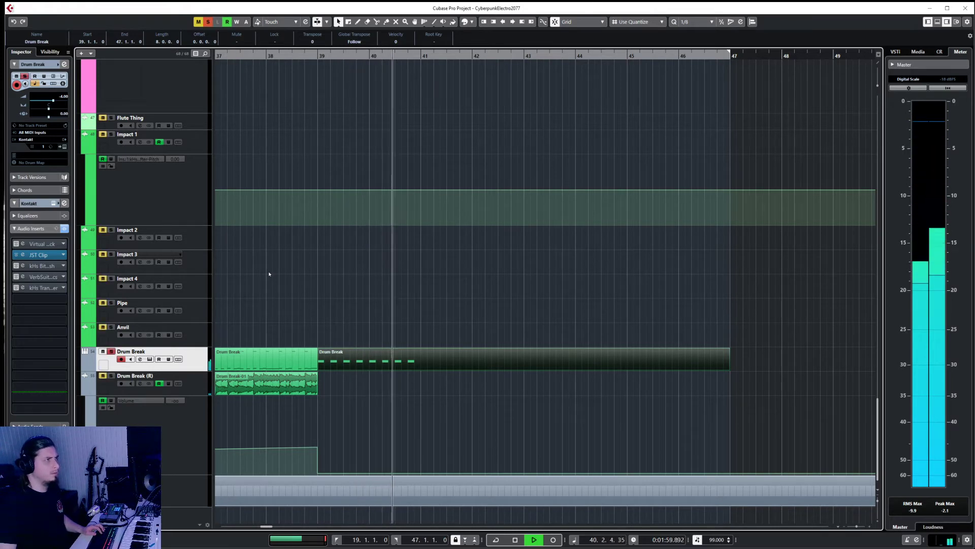
# - Duplicate the two-bar hit pattern three times to fill bars 41 to 46 of the Drum Break part
pyautogui.hotkey('ctrl', 'e')
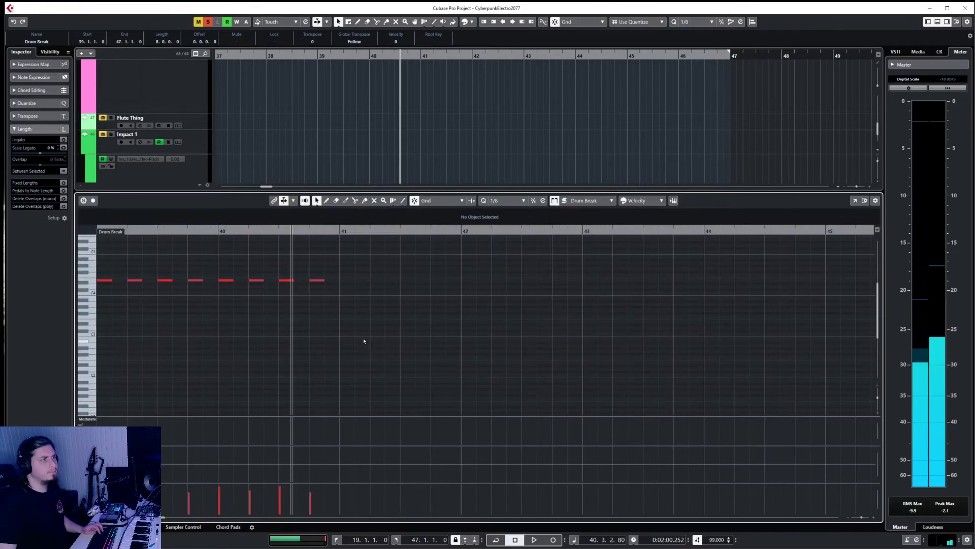
pyautogui.moveTo(247, 263); pyautogui.dragTo(401, 320)
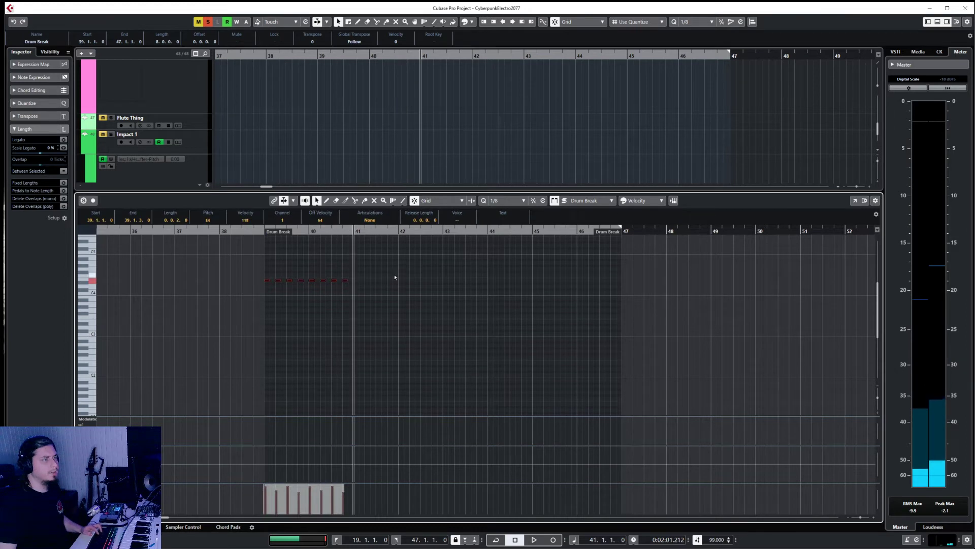
pyautogui.hotkey('ctrl', 'd')
pyautogui.hotkey('ctrl', 'd')
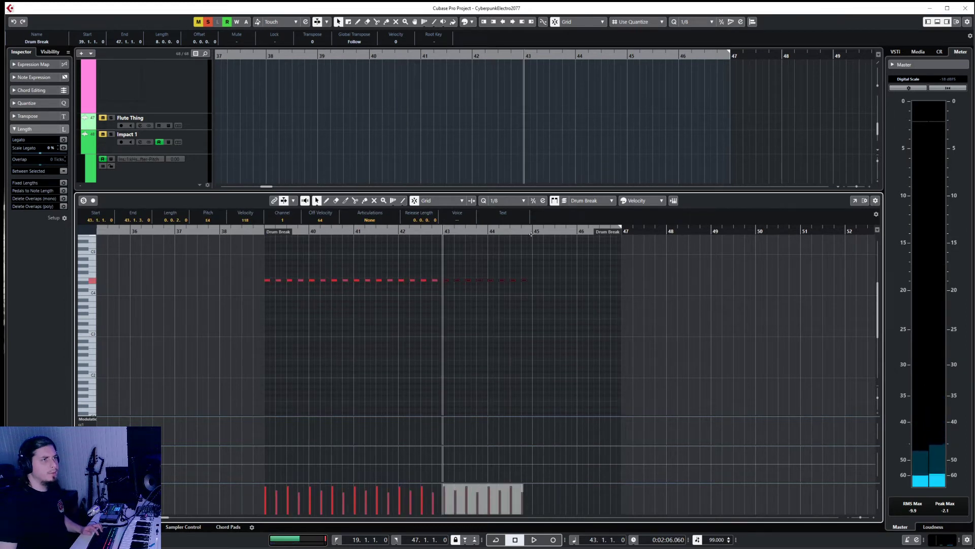
pyautogui.hotkey('ctrl', 'd')
pyautogui.hscroll(3, 507, 337)
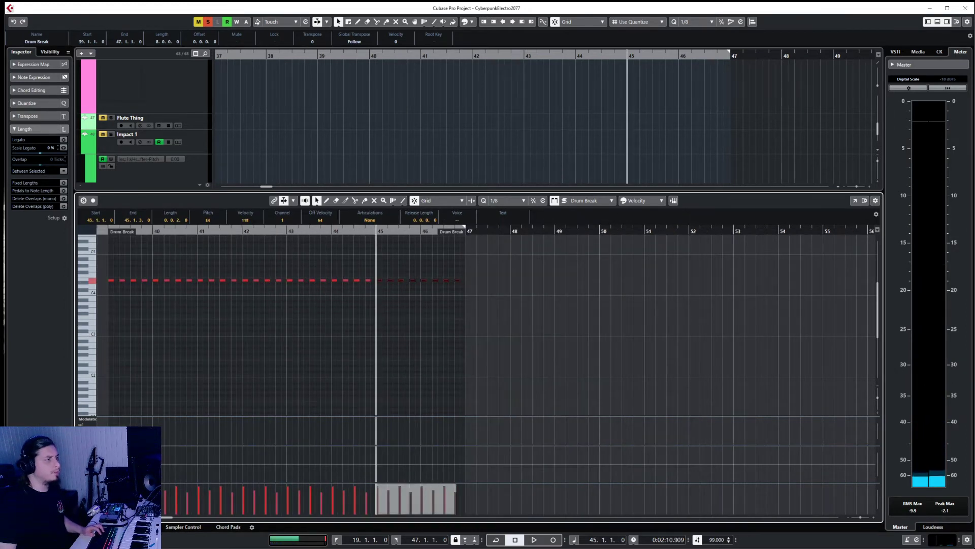
pyautogui.hotkey('ctrl', 'e')
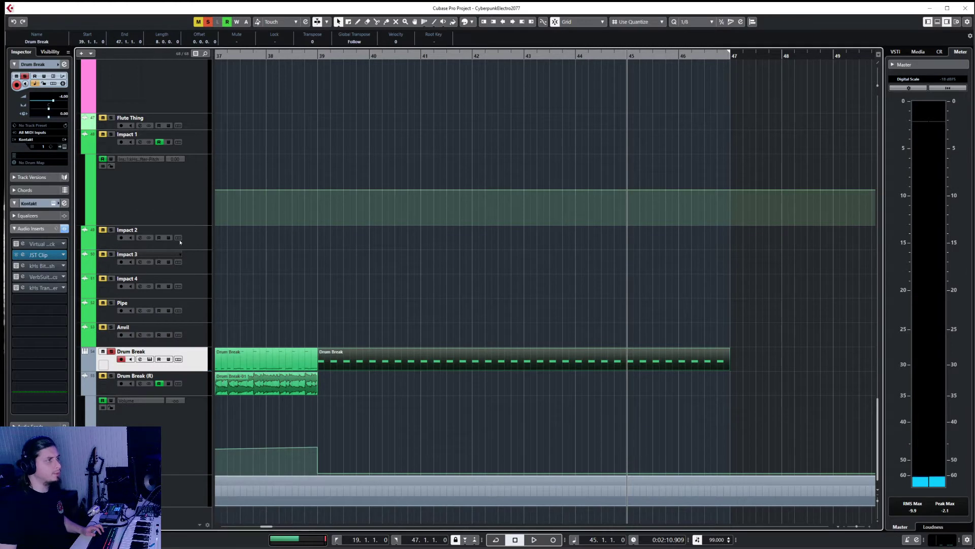
# - Bypass the JST Clip insert on the Drum Break track and play back the full arrangement from bar 39
pyautogui.hscroll(-2, 363, 293)
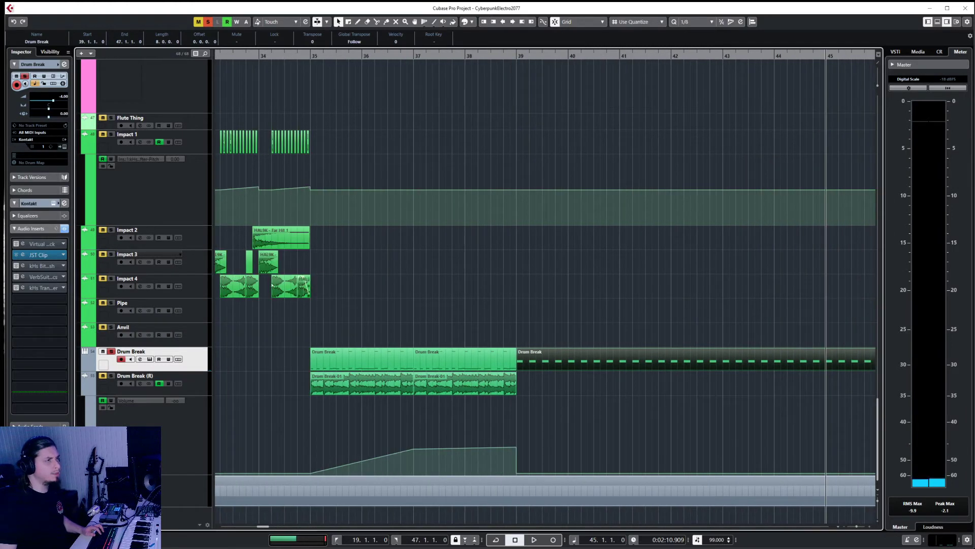
pyautogui.click(16, 255)
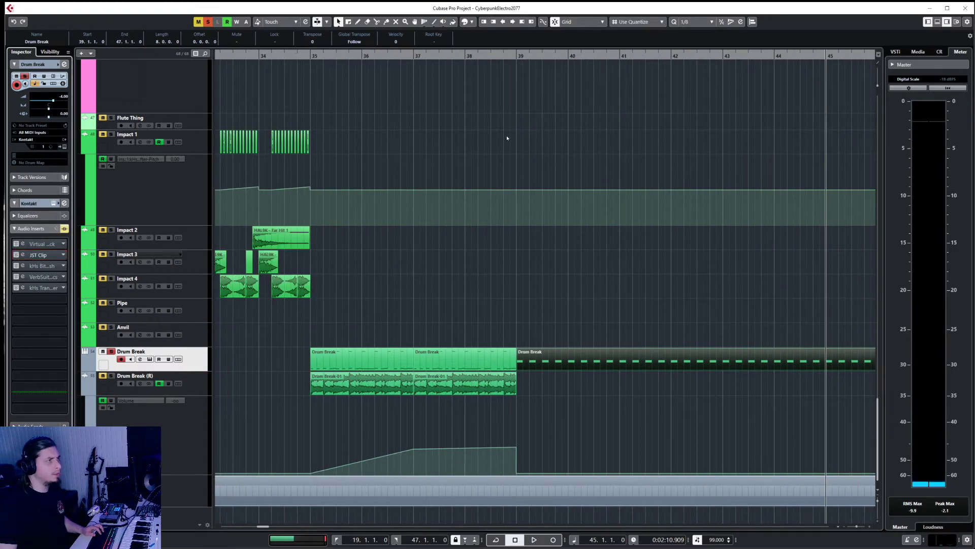
pyautogui.click(517, 56)
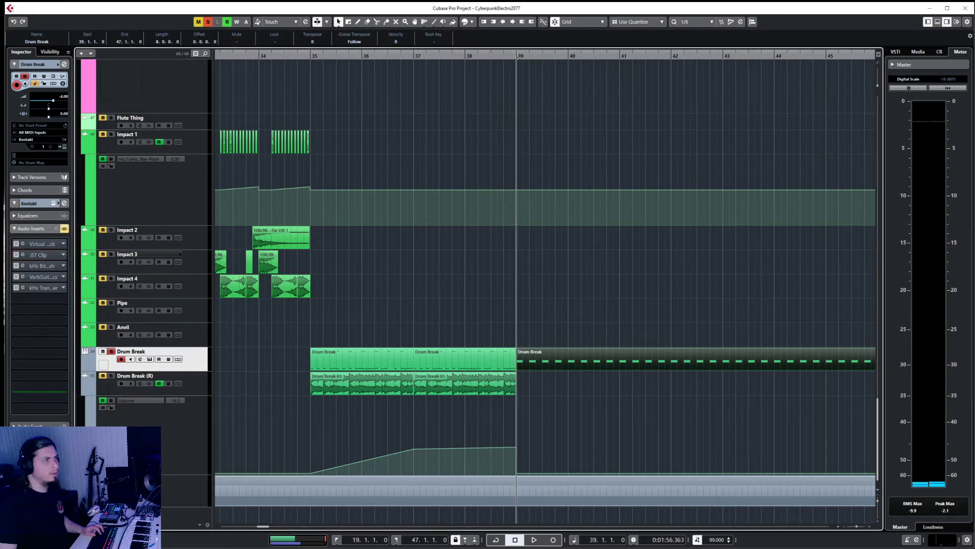
pyautogui.press('space')
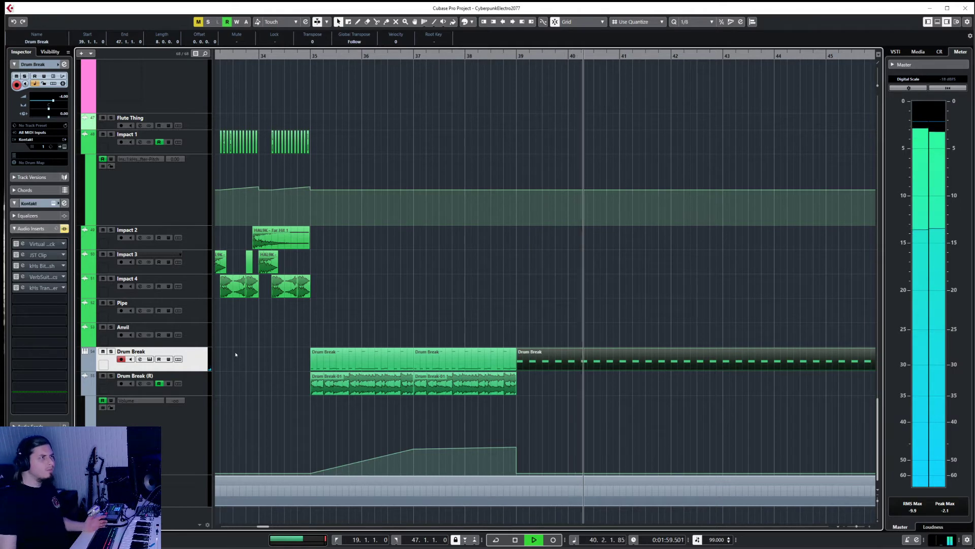
pyautogui.press('space')
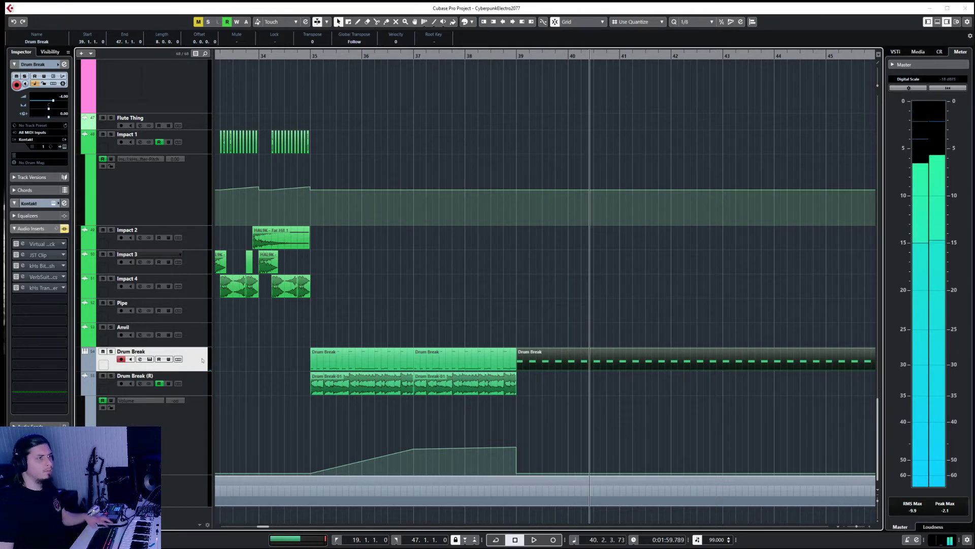
# - Check the Drum Break channel and its inserts in the MixConsole, and close the mixer
pyautogui.press('F3')
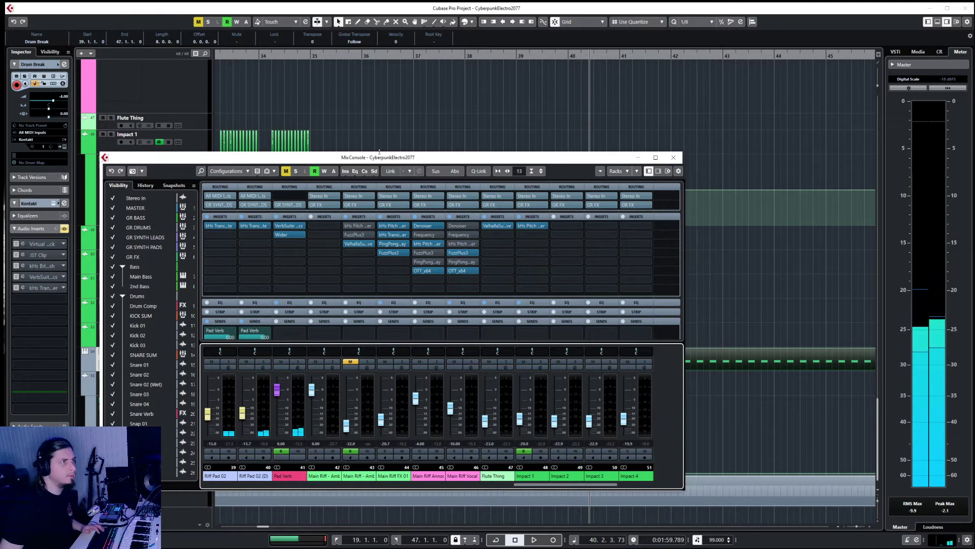
pyautogui.moveTo(380, 151); pyautogui.dragTo(603, 119)
pyautogui.press('F3')
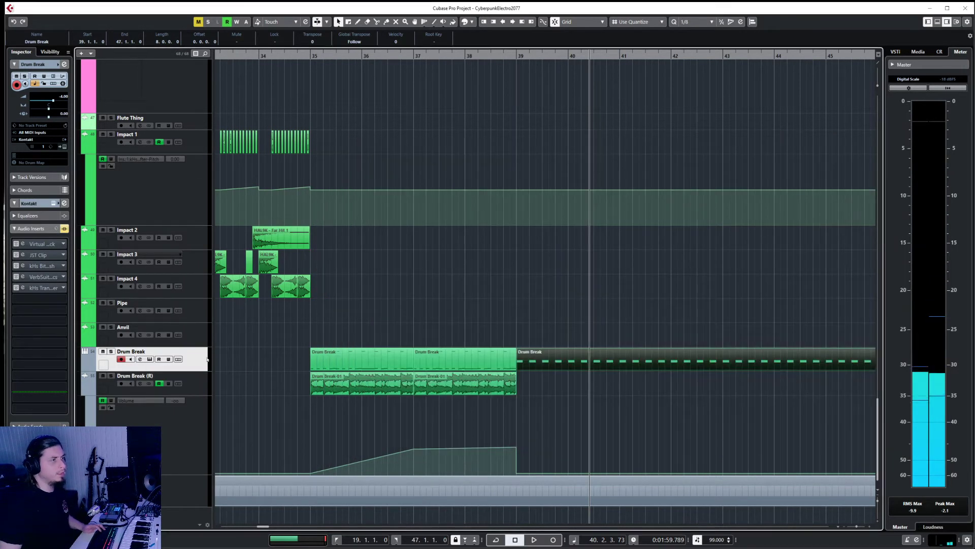
pyautogui.press('F3')
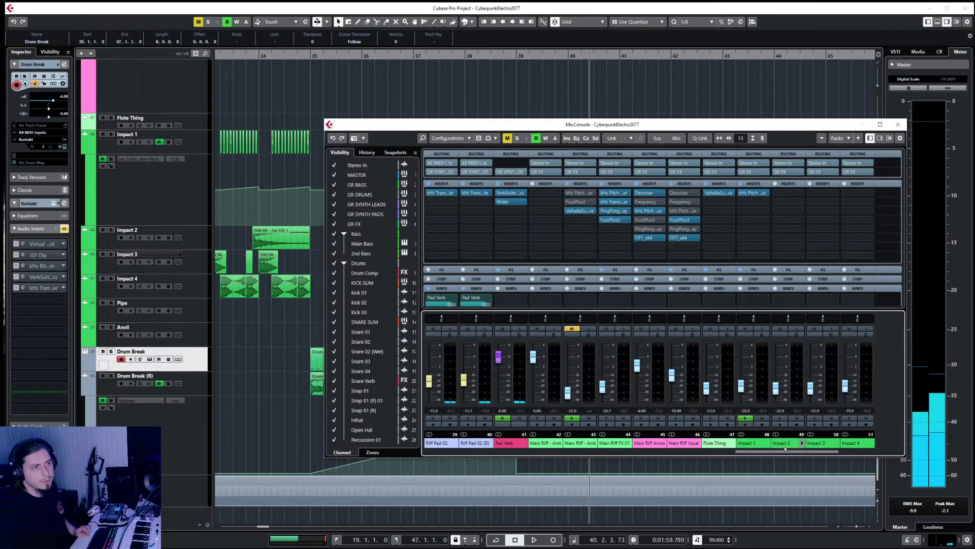
pyautogui.moveTo(831, 452); pyautogui.dragTo(872, 459)
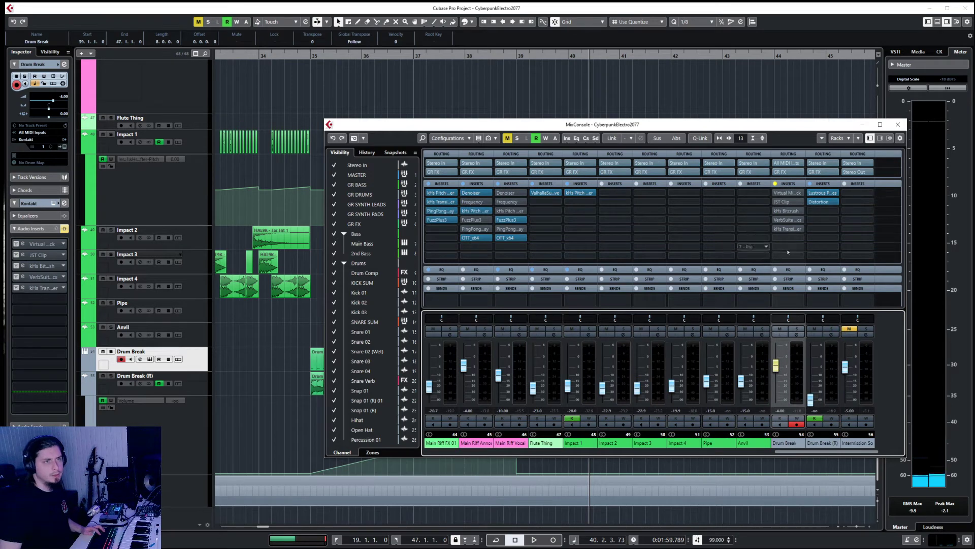
pyautogui.click(898, 126)
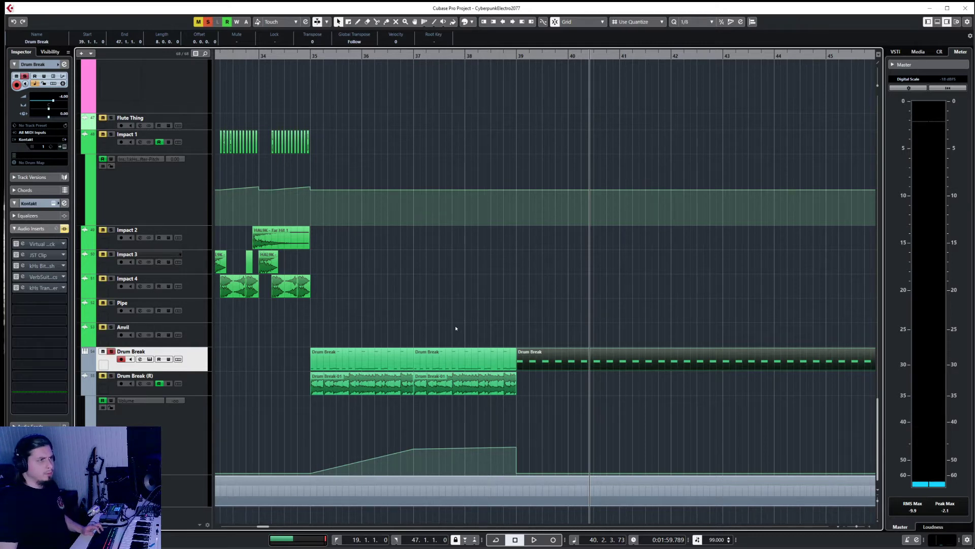
# - Activate JST Clip and the Drum Break track's other inserts, including the bitcrusher, reverb and transient shaper, while playing its hits soloed
pyautogui.hscroll(5, 456, 328)
pyautogui.press('space')
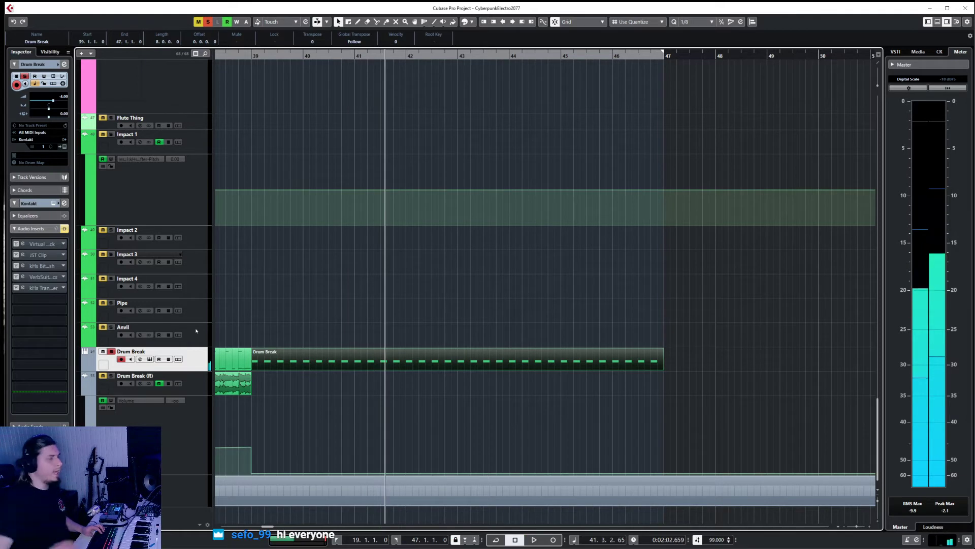
pyautogui.click(18, 258)
pyautogui.press('space')
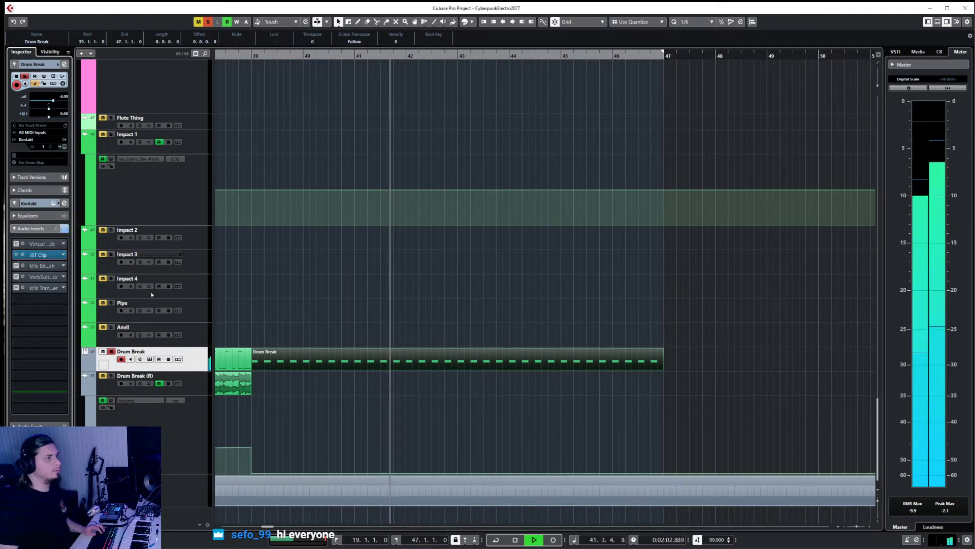
pyautogui.click(16, 265)
pyautogui.click(16, 277)
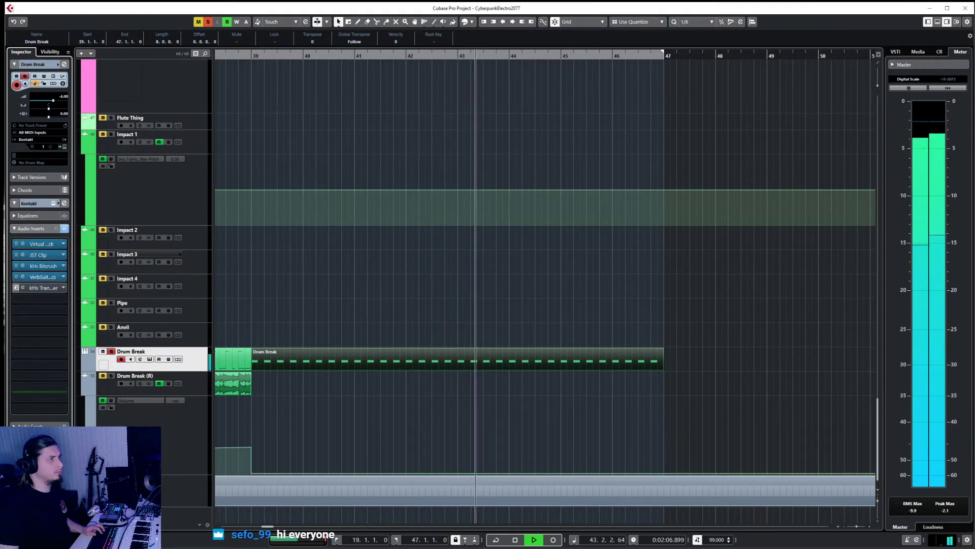
pyautogui.click(16, 288)
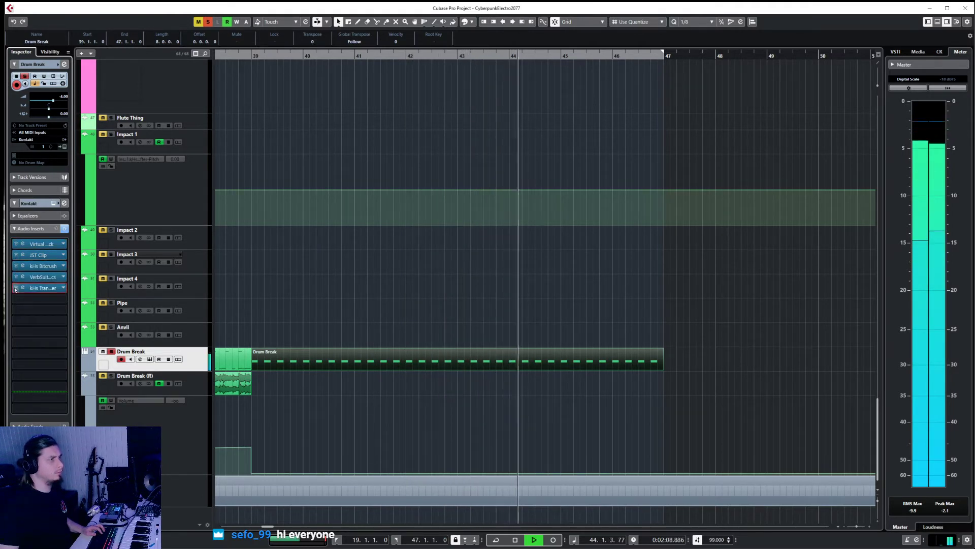
pyautogui.press('space')
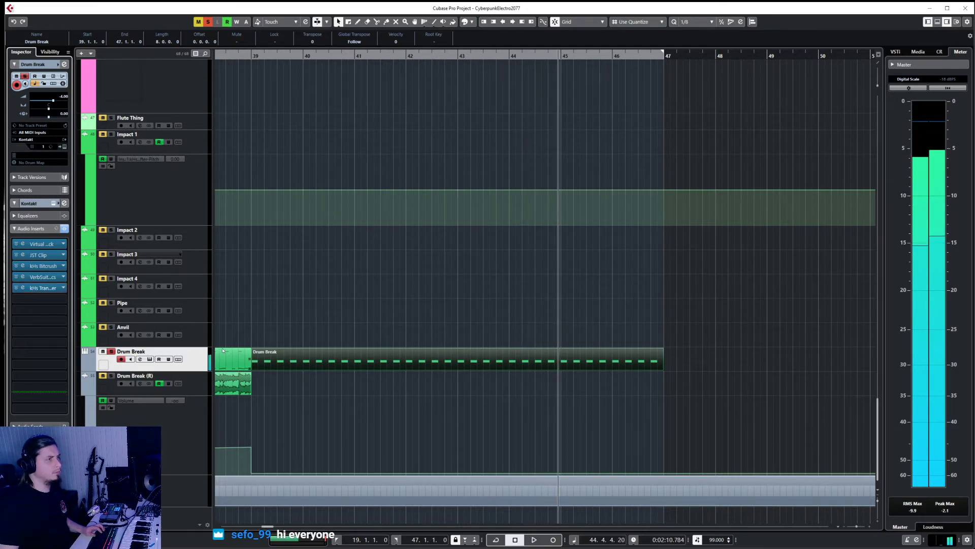
# - Unsolo the Drum Break track and play back the full arrangement past bar 47, reviewing the synth and FX tracks
pyautogui.press('s')
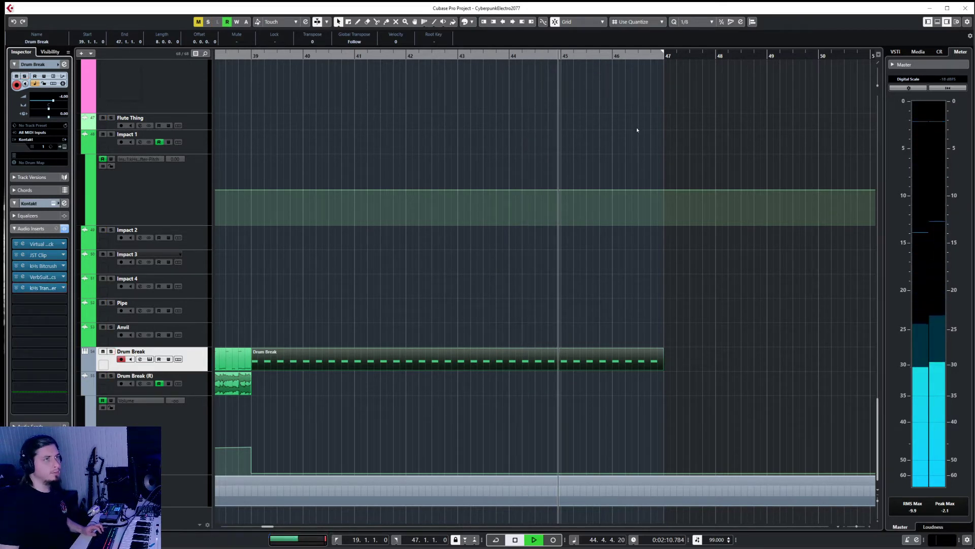
pyautogui.press('space')
pyautogui.scroll(5, 544, 321)
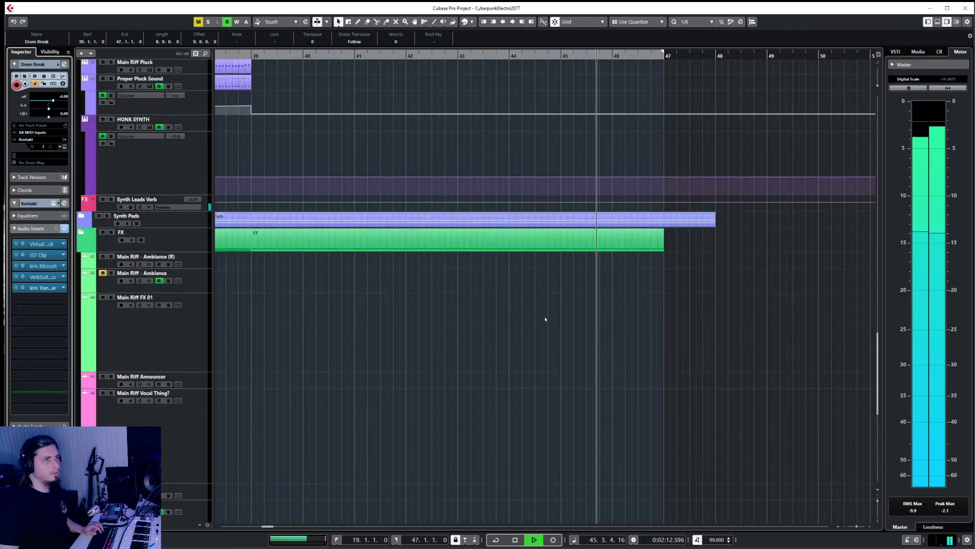
pyautogui.scroll(-10, 545, 319)
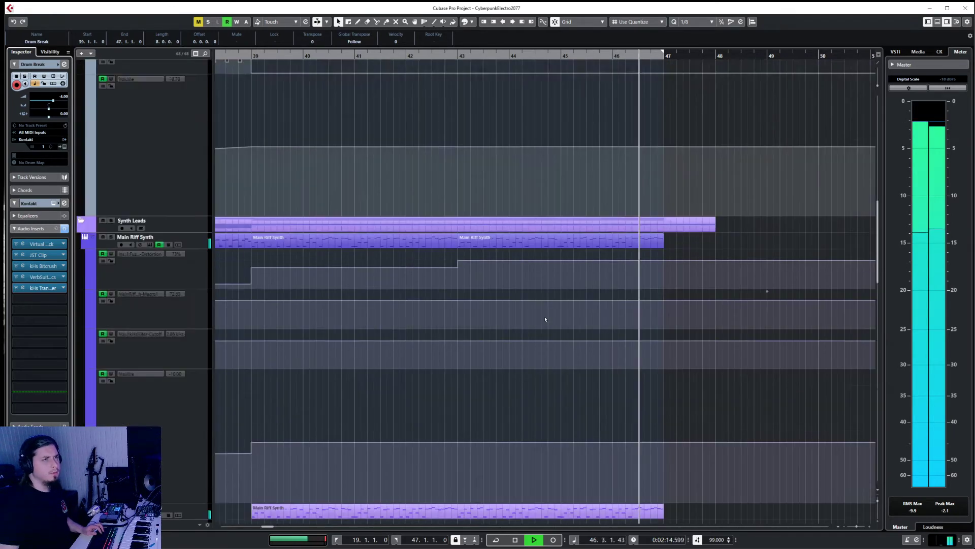
pyautogui.scroll(-15, 545, 319)
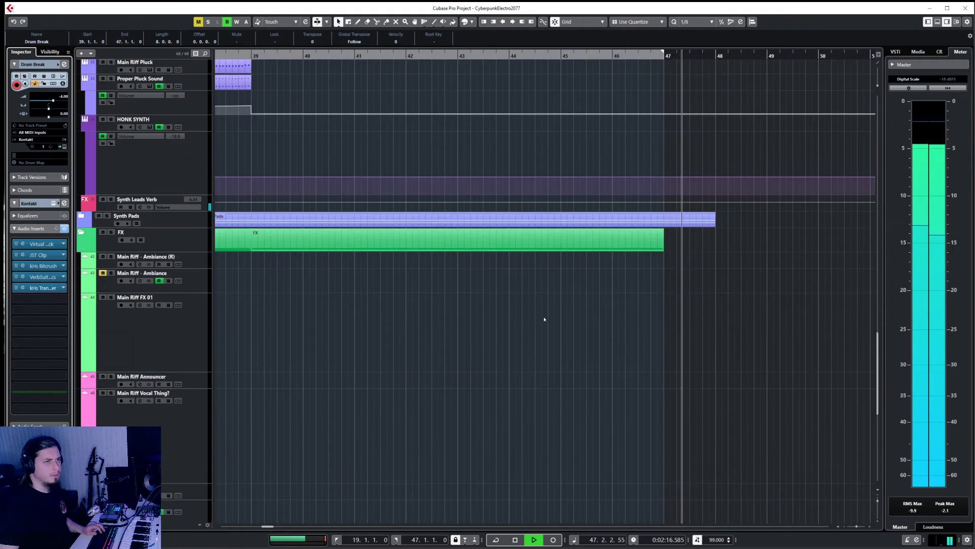
pyautogui.press('space')
# - Draw an empty eight-bar part on the Drum Break track from bar 47 to bar 55 and open it for note editing
pyautogui.hscroll(3, 688, 366)
pyautogui.rightClick(520, 362)
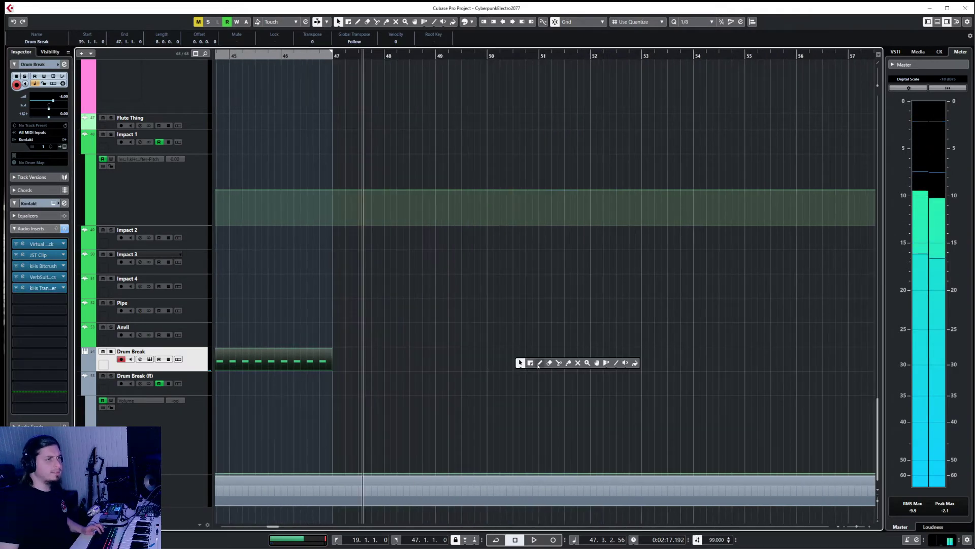
pyautogui.click(540, 363)
pyautogui.moveTo(332, 359); pyautogui.dragTo(748, 369)
pyautogui.press('1')
pyautogui.doubleClick(555, 355)
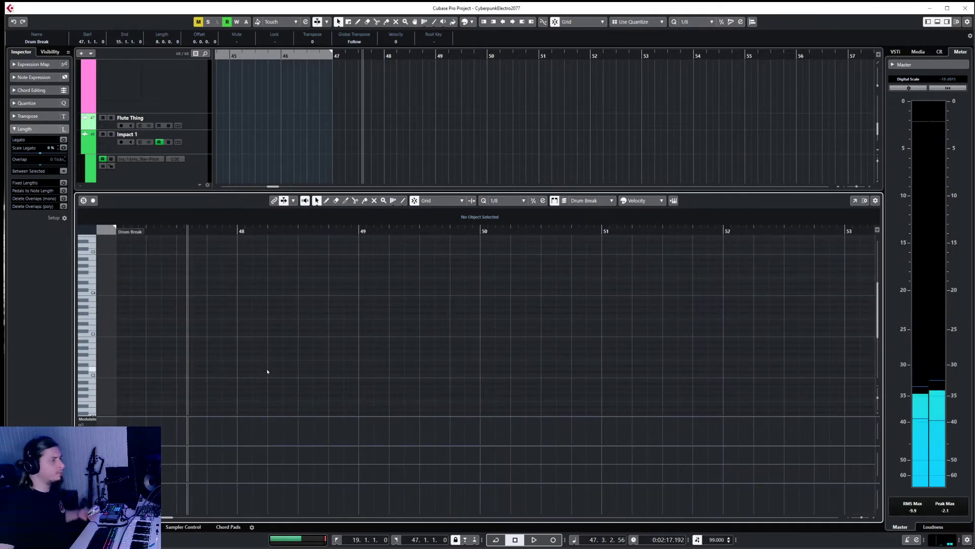
# - Audition a drum key, set the Drum Break track's volume to -10, and reopen the part at bar 47 for note editing
pyautogui.rightClick(304, 375)
pyautogui.click(315, 375)
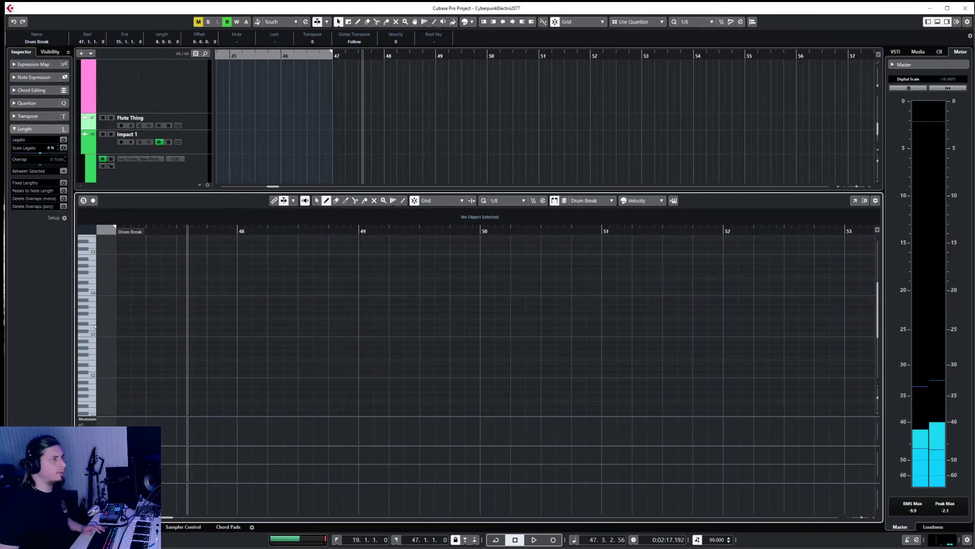
pyautogui.click(93, 329)
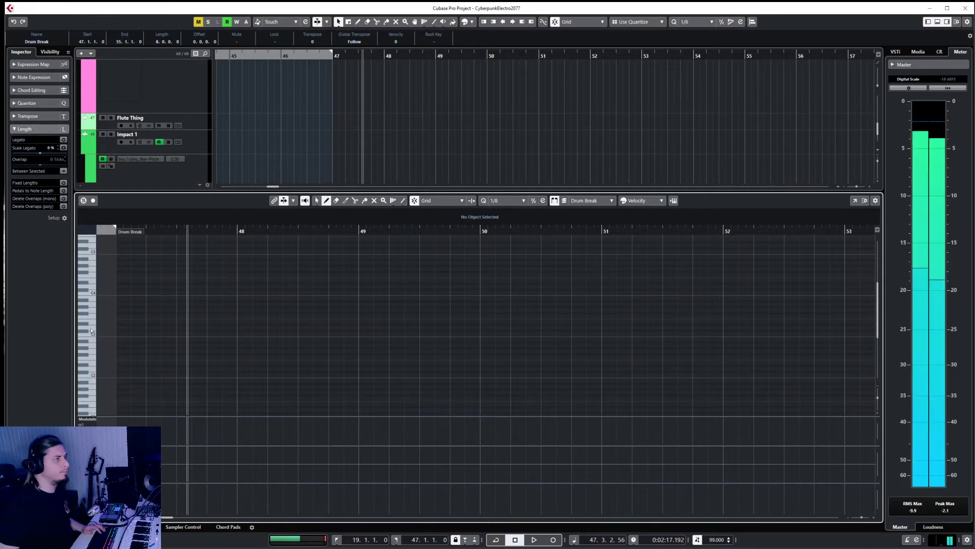
pyautogui.hotkey('ctrl', 'e')
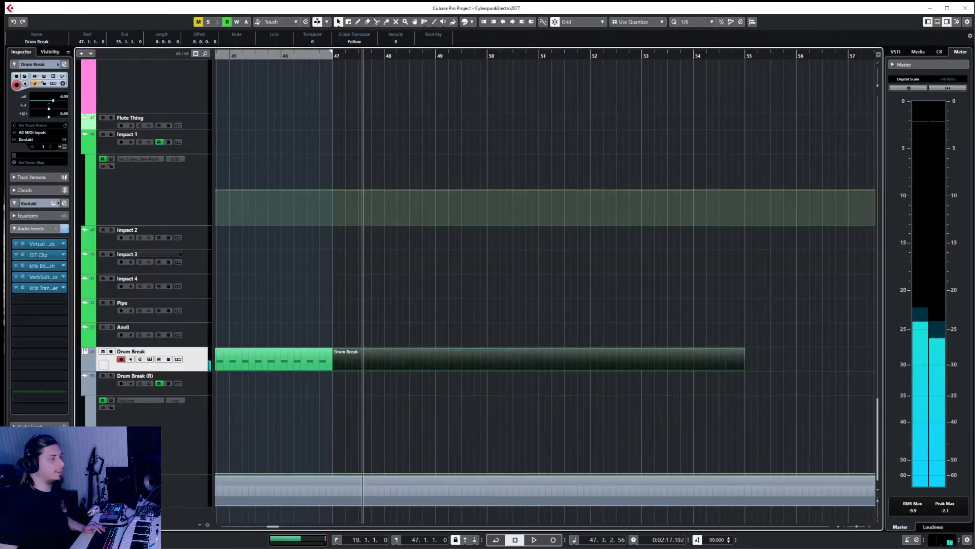
pyautogui.click(64, 96)
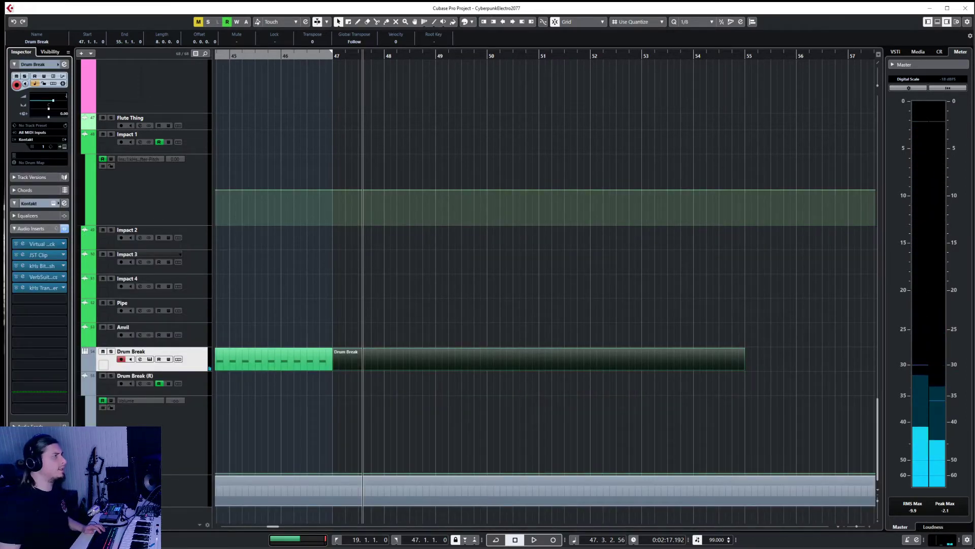
pyautogui.doubleClick(391, 367)
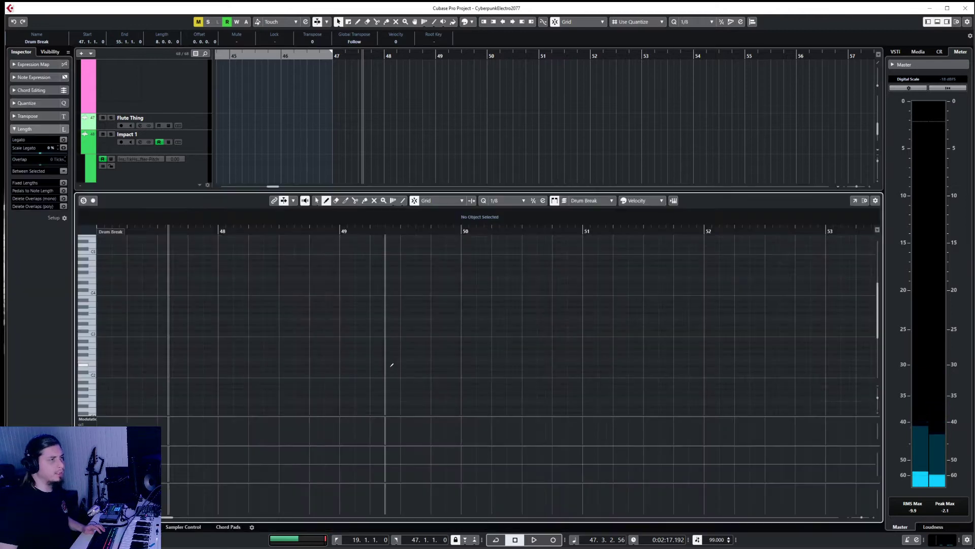
# - Audition the drum sounds around C3, and draw one-bar notes on D3 and G3 at bar 47
pyautogui.rightClick(267, 361)
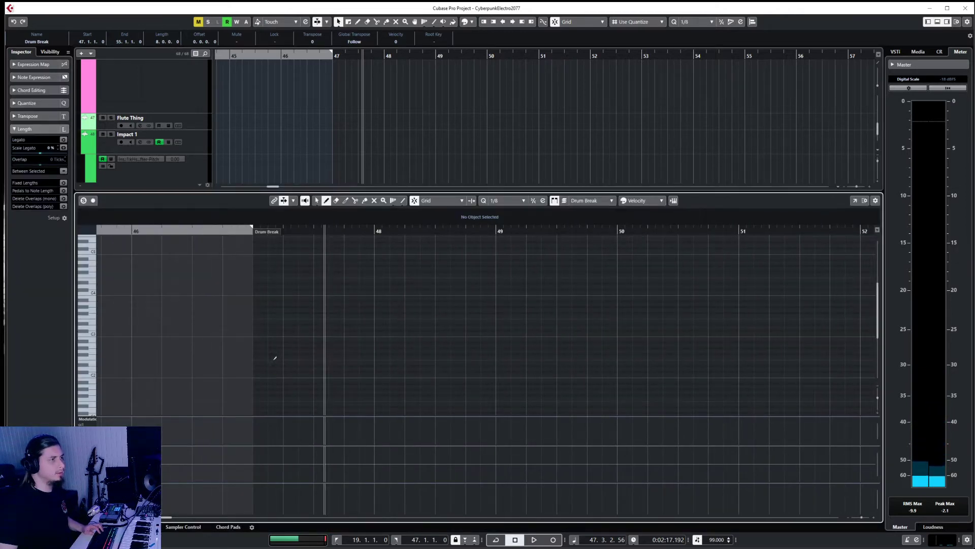
pyautogui.click(94, 330)
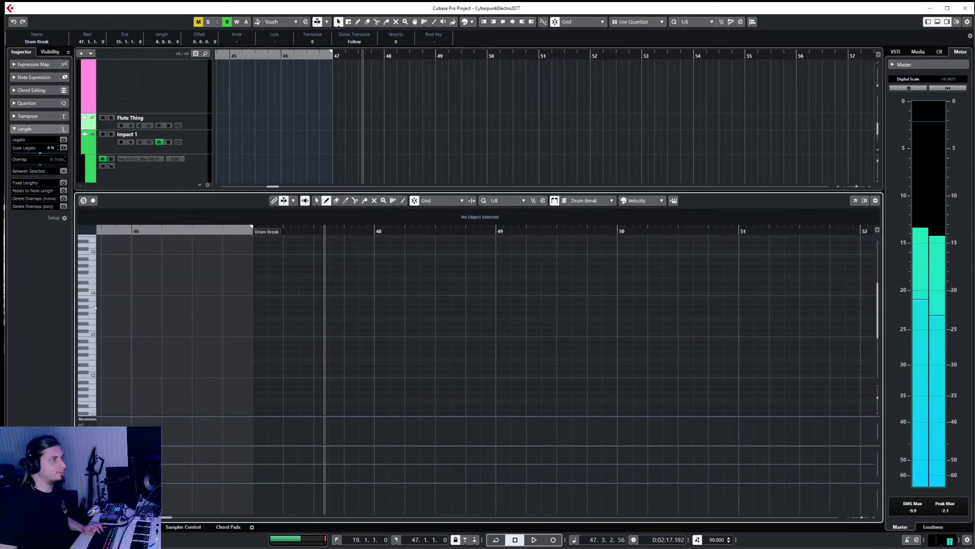
pyautogui.click(94, 320)
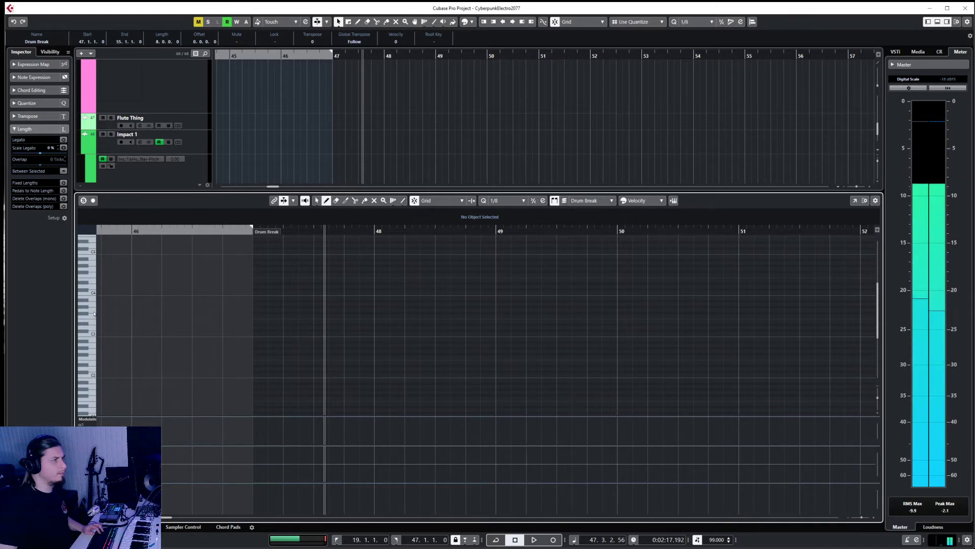
pyautogui.click(91, 310)
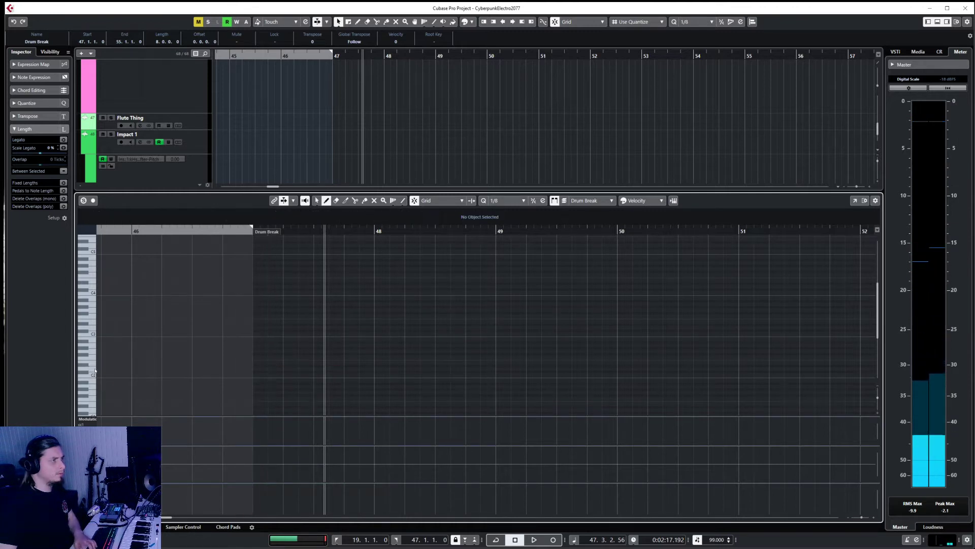
pyautogui.moveTo(261, 327); pyautogui.dragTo(374, 327)
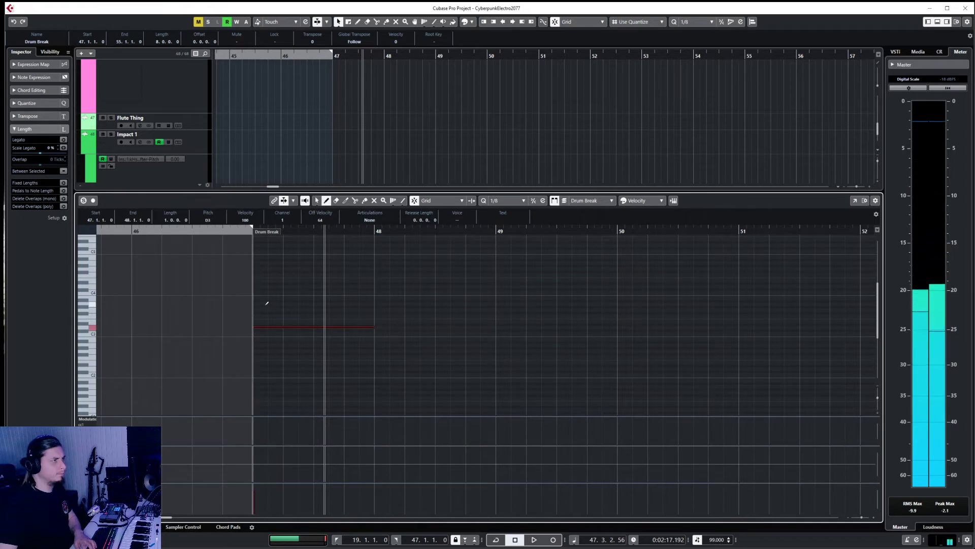
pyautogui.moveTo(267, 303); pyautogui.dragTo(375, 301)
pyautogui.press('Down')
pyautogui.press('Down')
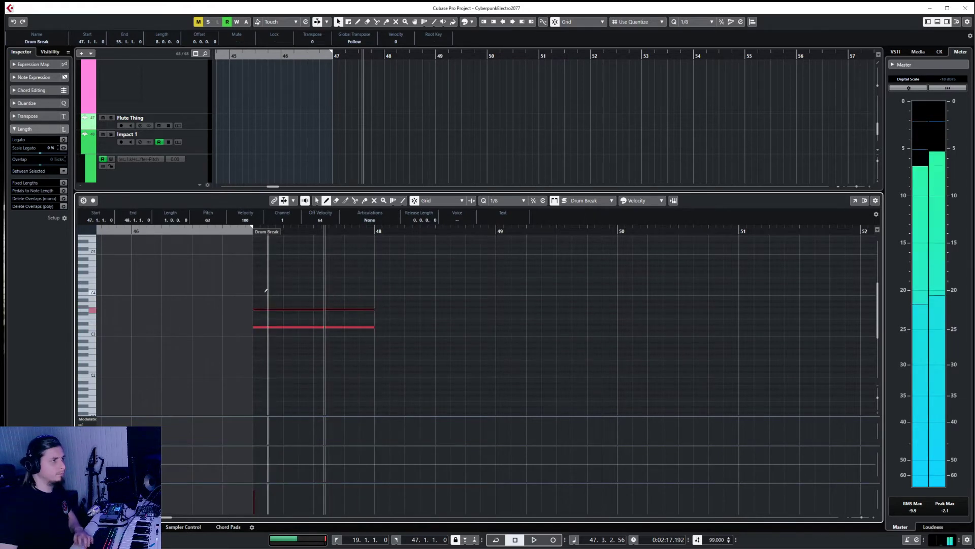
# - Raise the velocity of both bar 47 notes, D3 and G3, to 127
pyautogui.press('1')
pyautogui.moveTo(232, 291); pyautogui.dragTo(341, 392)
pyautogui.moveTo(255, 488); pyautogui.dragTo(259, 443)
pyautogui.click(308, 343)
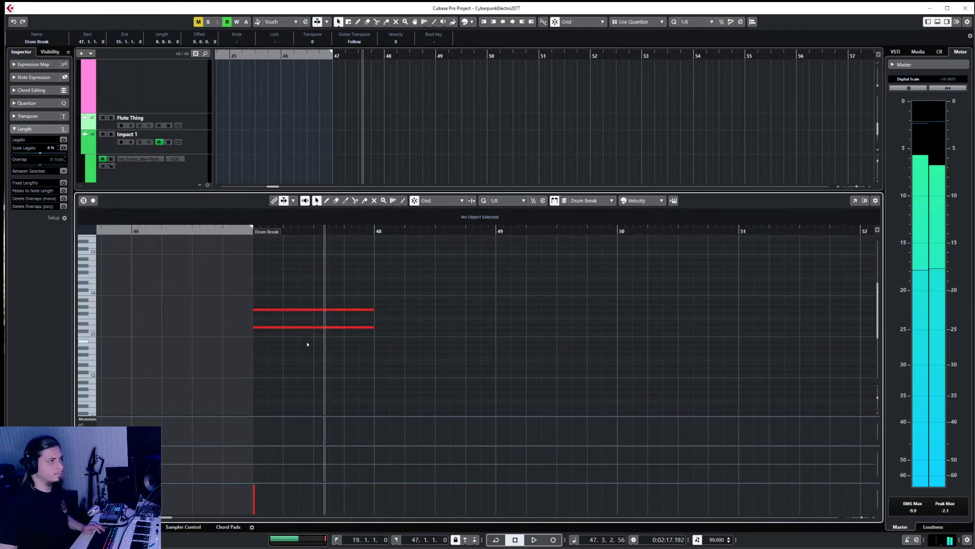
# - Shorten the G3 note to one beat and add one-beat G3 notes on beats 2, 3 and 4 of bar 47
pyautogui.scroll(3, 285, 348)
pyautogui.click(395, 309)
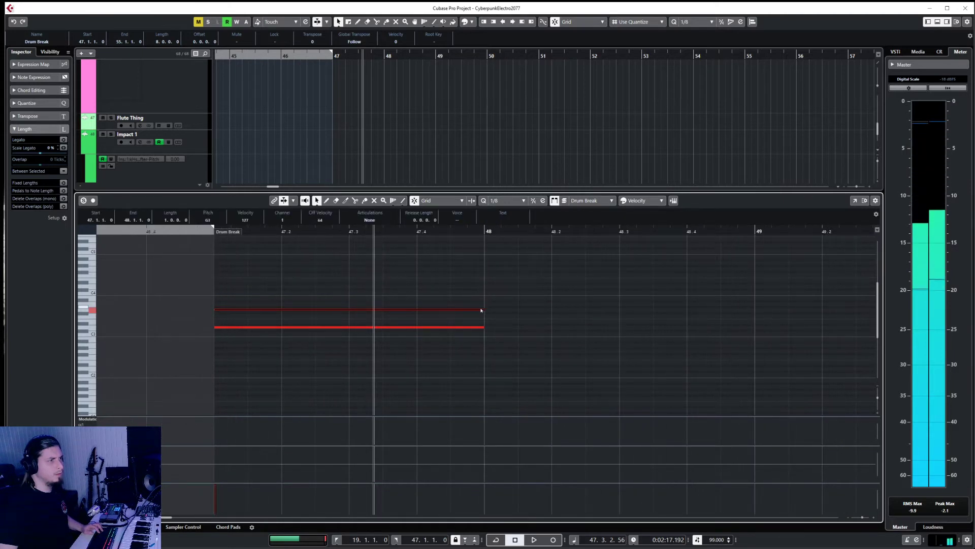
pyautogui.moveTo(481, 309)
pyautogui.mouseDown()
pyautogui.moveTo(281, 309)
pyautogui.moveTo(474, 308)
pyautogui.mouseUp()
pyautogui.rightClick(283, 308)
pyautogui.click(292, 309)
pyautogui.press('1')
# - Audition the keys below C3 and draw eighth-note A#2 hits on beats 2, 3 and 4 of bar 47
pyautogui.rightClick(272, 388)
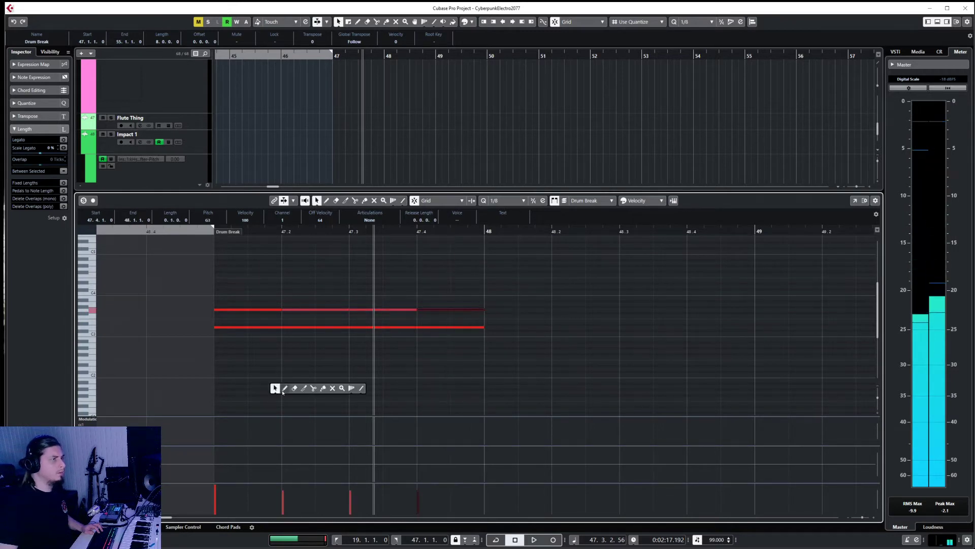
pyautogui.click(281, 389)
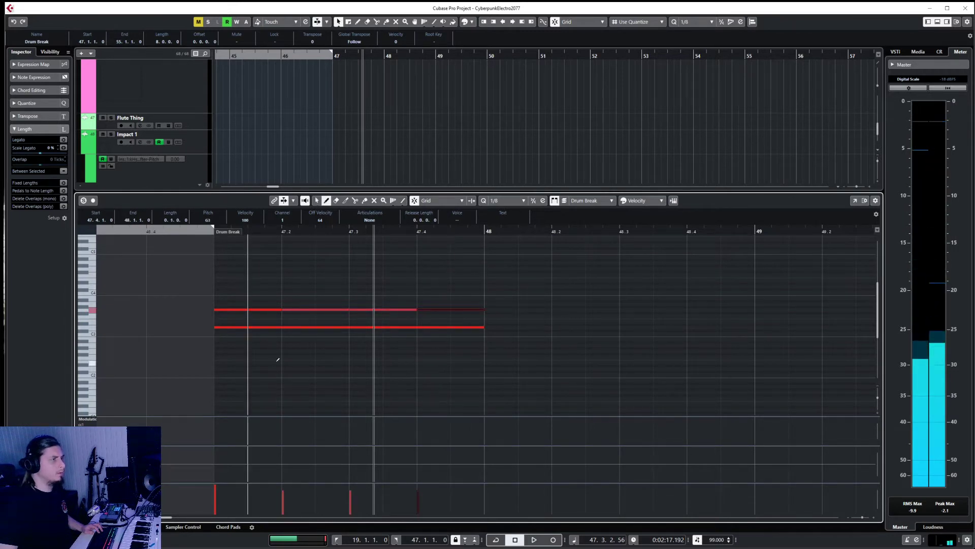
pyautogui.click(88, 345)
pyautogui.click(298, 342)
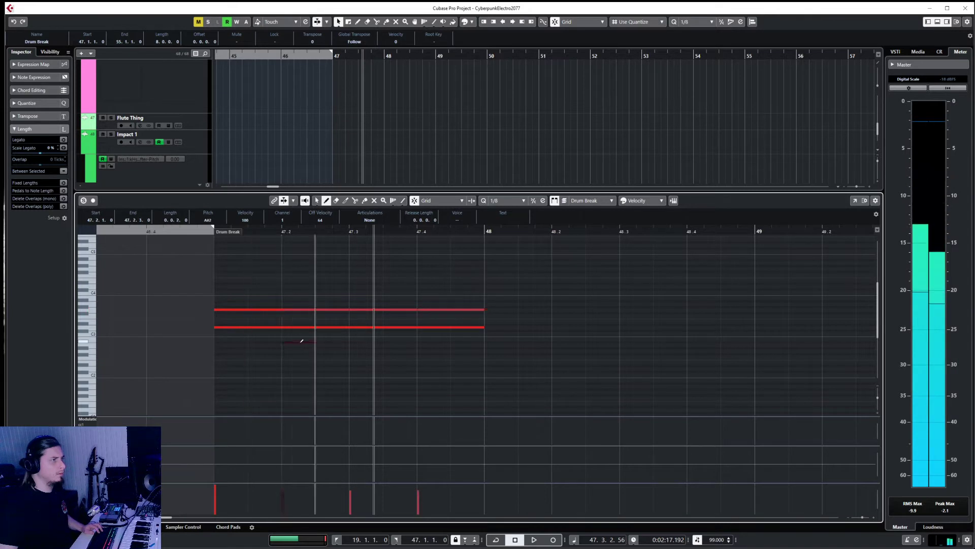
pyautogui.click(365, 342)
pyautogui.click(430, 341)
pyautogui.rightClick(429, 341)
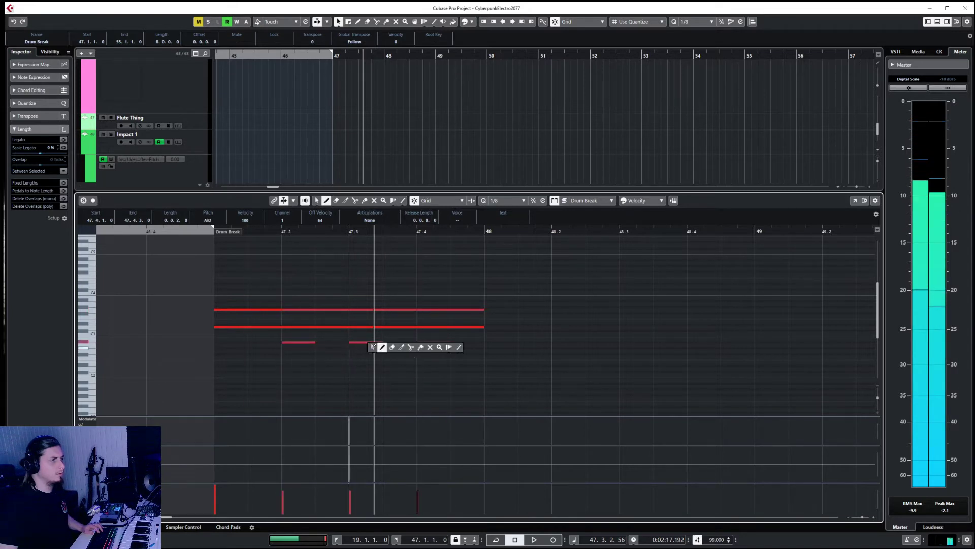
pyautogui.click(421, 343)
# - Draw A#2 eighth notes on the four off-beats of bar 47, from 47.1.3 to 47.4.3
pyautogui.rightClick(258, 342)
pyautogui.click(266, 342)
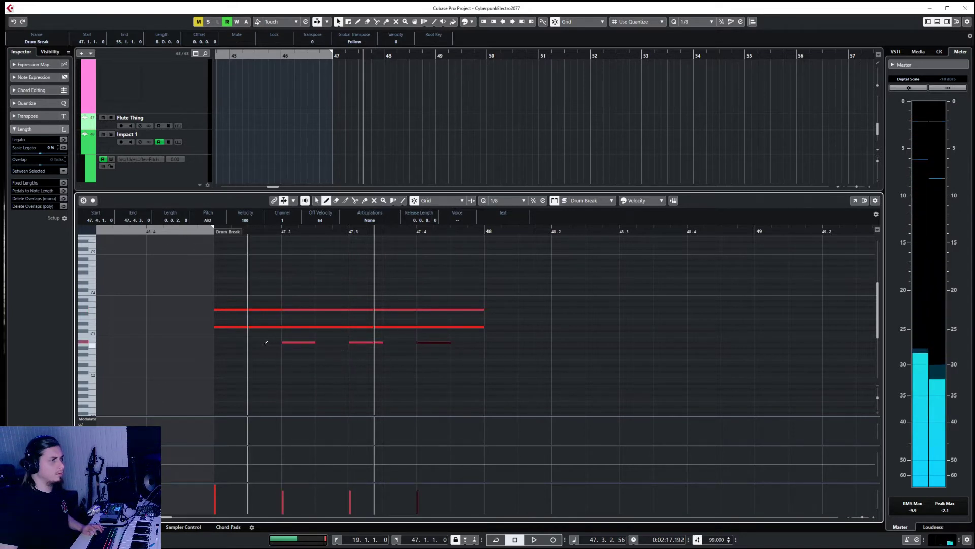
pyautogui.click(328, 342)
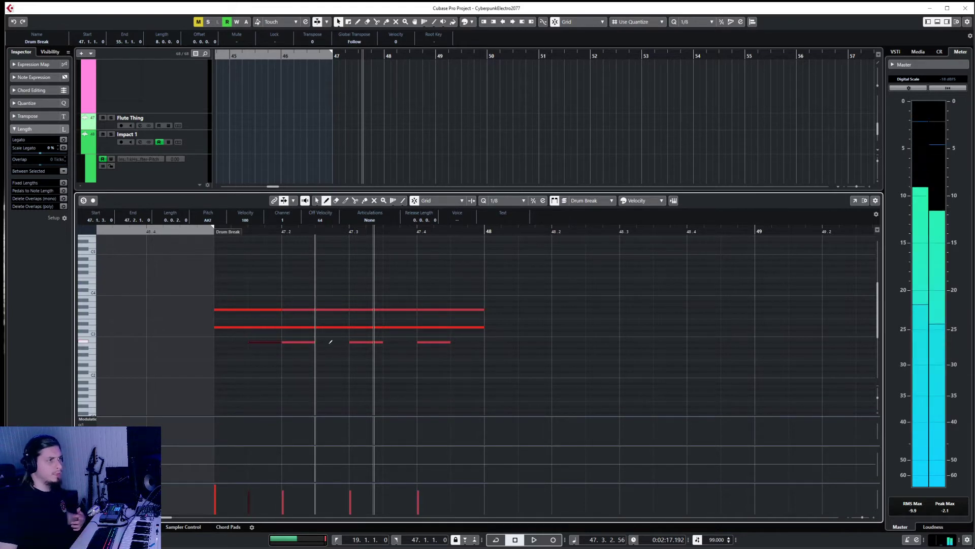
pyautogui.click(399, 343)
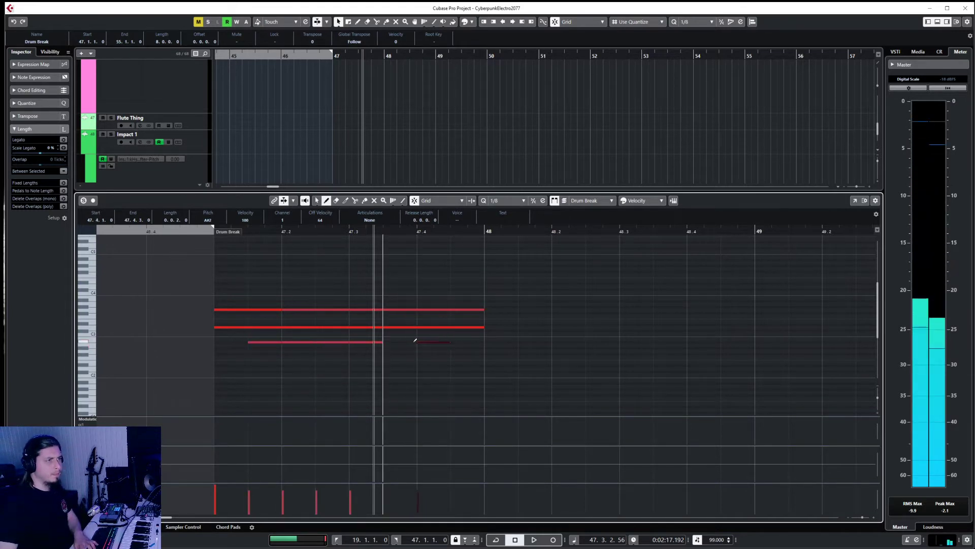
pyautogui.click(453, 341)
pyautogui.press('1')
# - Select the four off-beat A#2 notes and lower their velocity to 54
pyautogui.click(465, 360)
pyautogui.click(460, 342)
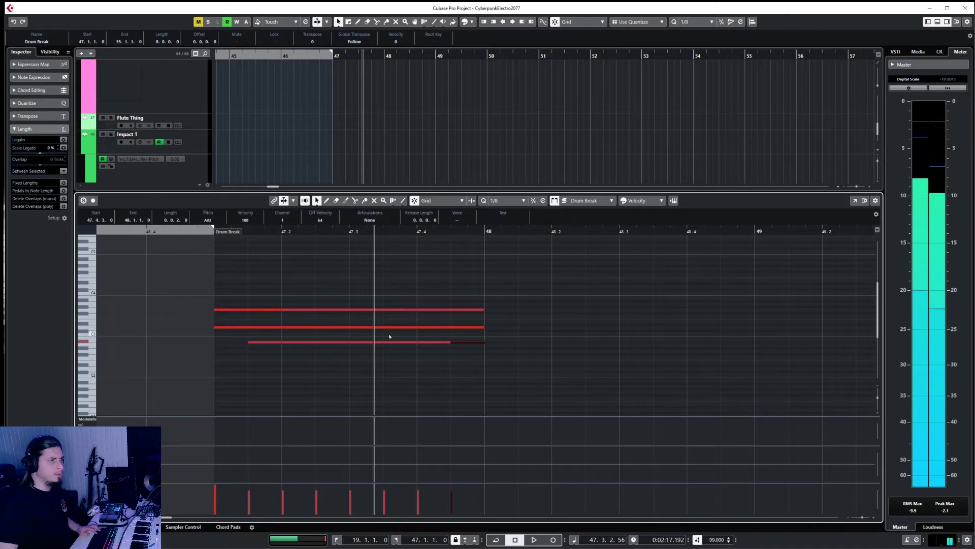
pyautogui.keyDown('shift'); pyautogui.click(388, 342); pyautogui.keyUp('shift')
pyautogui.keyDown('shift'); pyautogui.click(325, 341); pyautogui.keyUp('shift')
pyautogui.keyDown('shift'); pyautogui.click(266, 342); pyautogui.keyUp('shift')
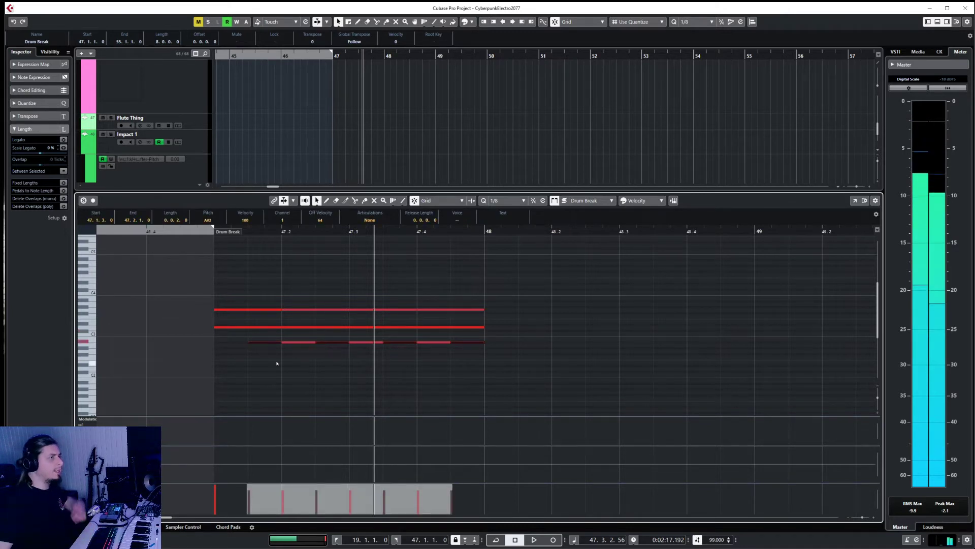
pyautogui.scroll(2, 276, 363)
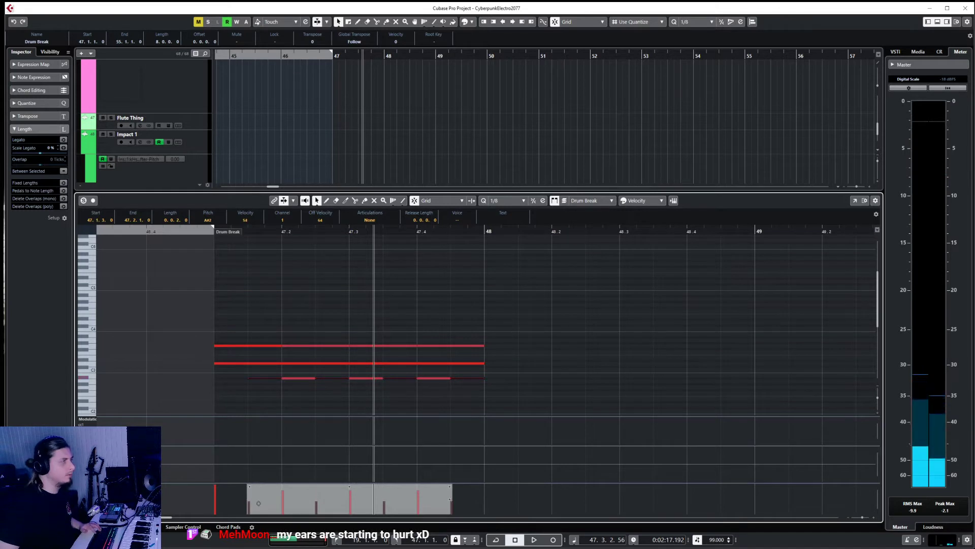
# - Place the cursor at bar 47, close the note editor, and set the Drum Break track's volume to -20
pyautogui.click(213, 232)
pyautogui.hotkey('ctrl', 'e')
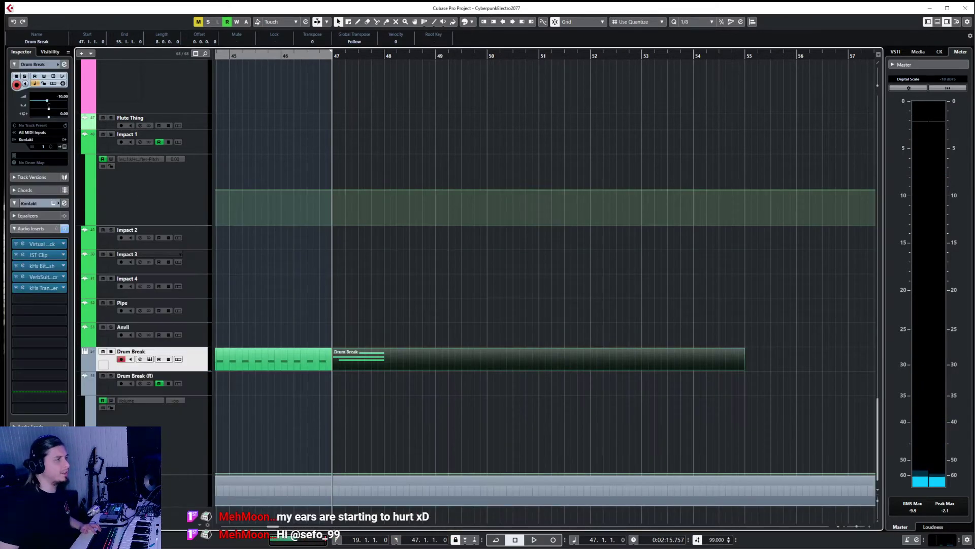
pyautogui.moveTo(60, 95); pyautogui.dragTo(138, 162)
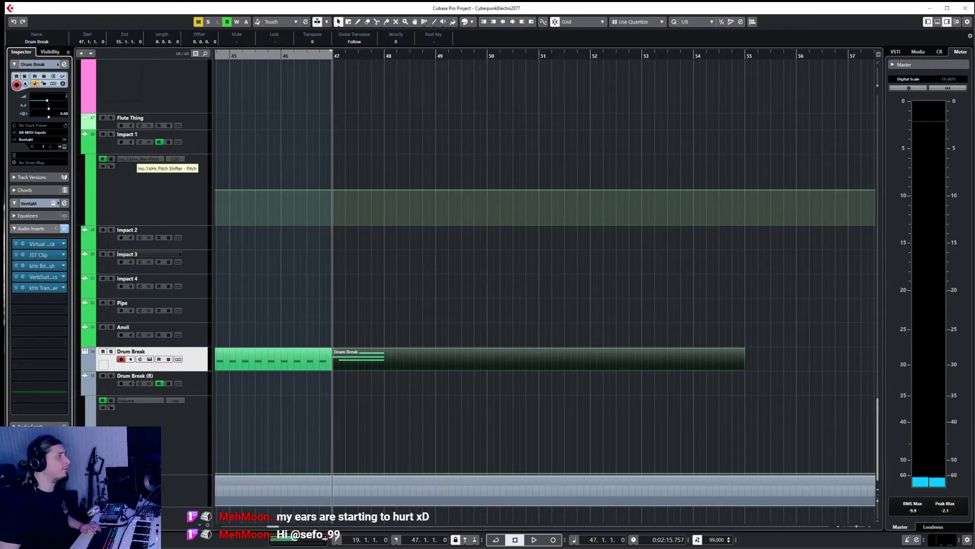
# - Solo the Drum Break track and play its new pattern from bar 46 with the part open for note editing
pyautogui.press('s')
pyautogui.press('space')
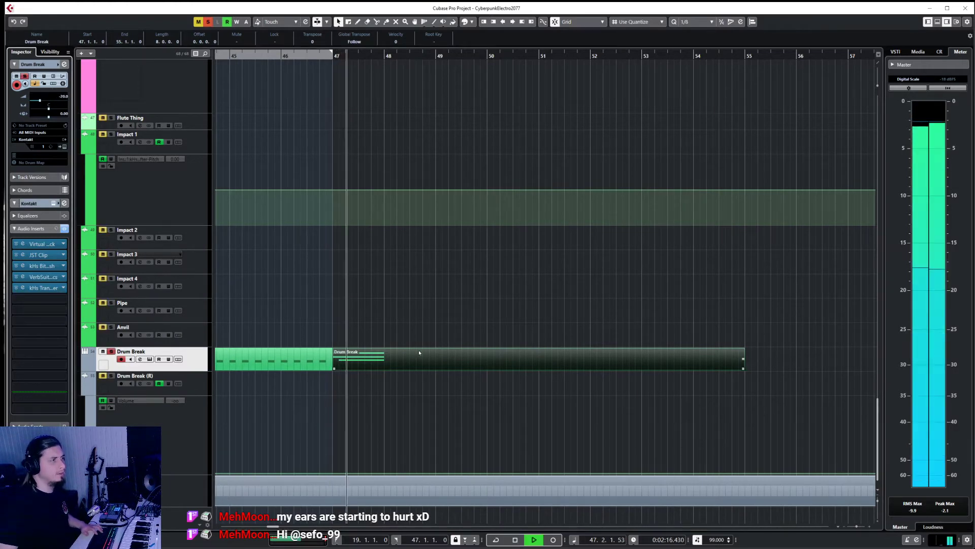
pyautogui.click(281, 53)
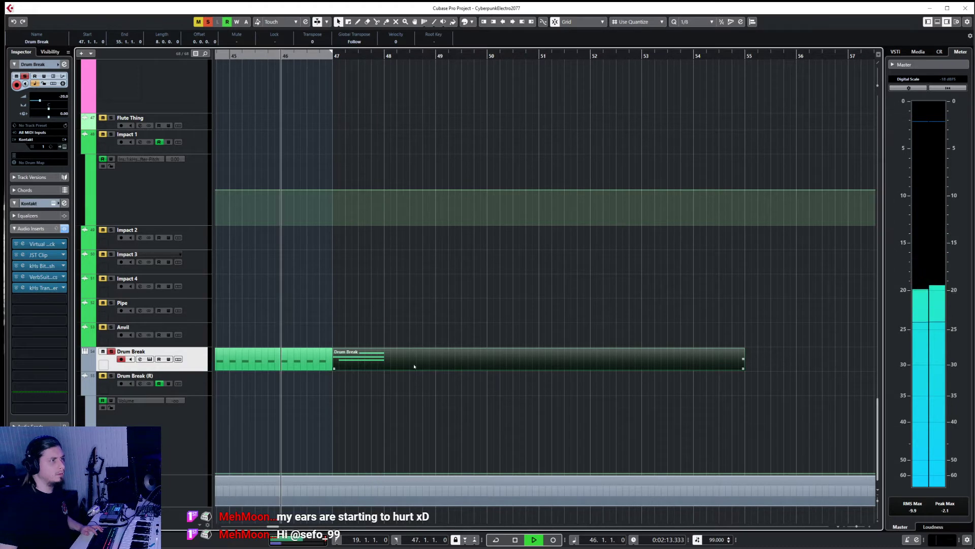
pyautogui.doubleClick(391, 362)
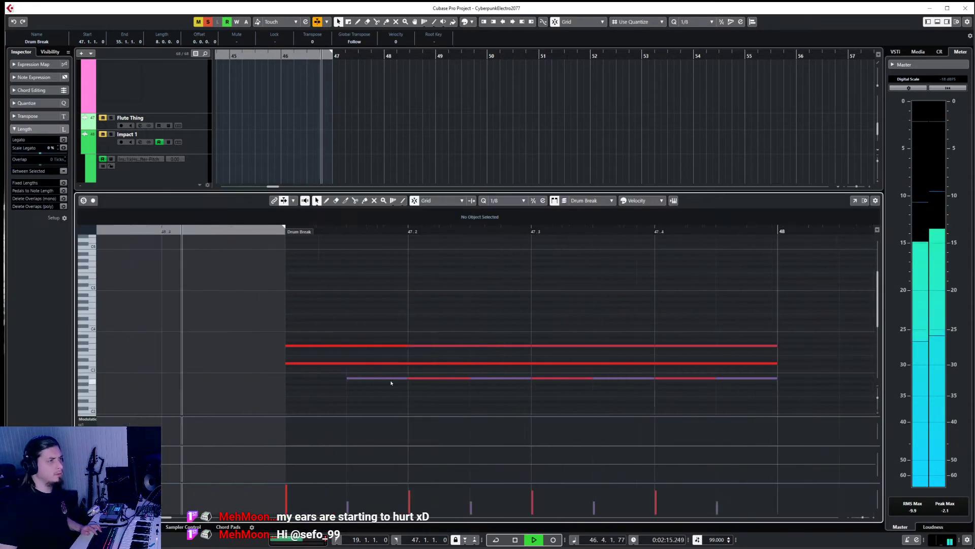
pyautogui.scroll(-2, 391, 382)
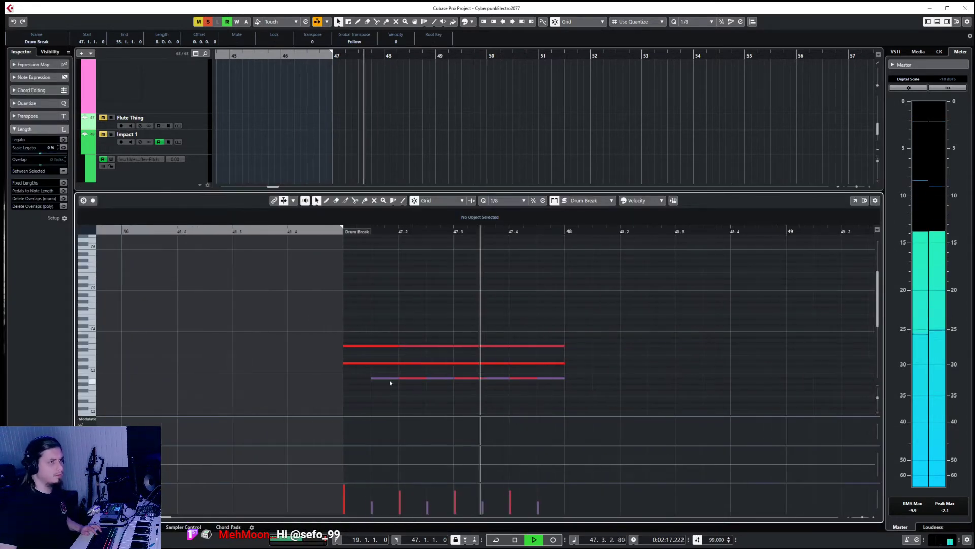
pyautogui.press('space')
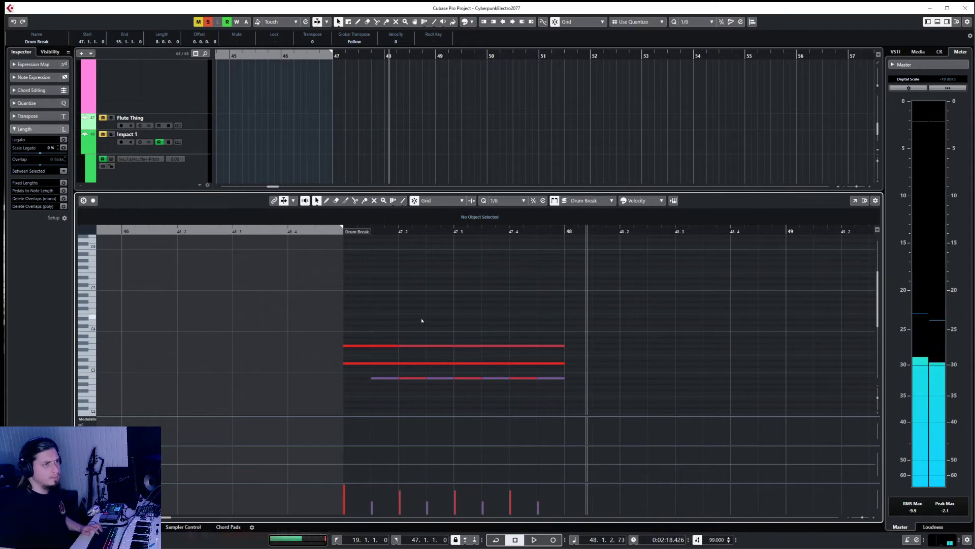
# - Delete the G3 notes on beats 2 and 4 of bar 47, and play back the pattern
pyautogui.moveTo(421, 320); pyautogui.dragTo(441, 353)
pyautogui.press('Delete')
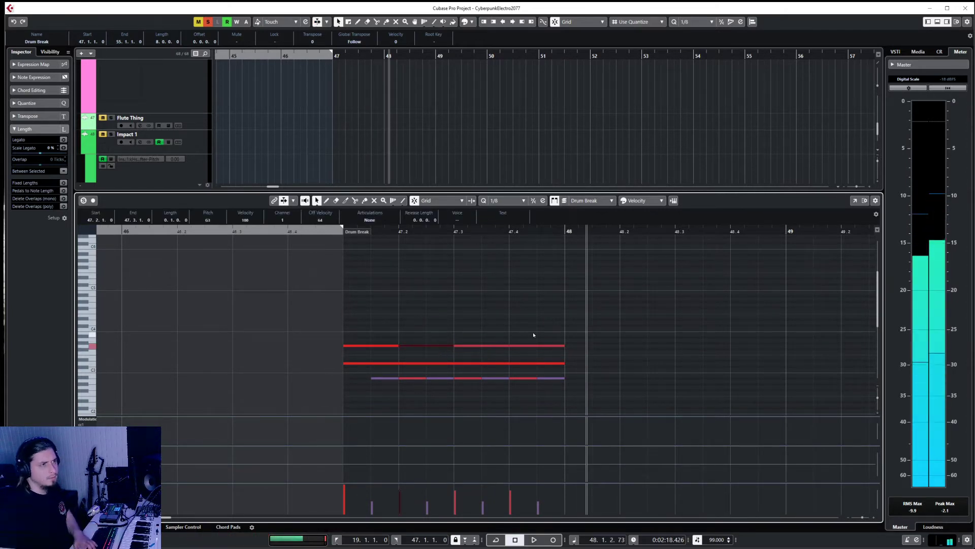
pyautogui.moveTo(533, 334); pyautogui.dragTo(547, 351)
pyautogui.press('Delete')
pyautogui.click(287, 232)
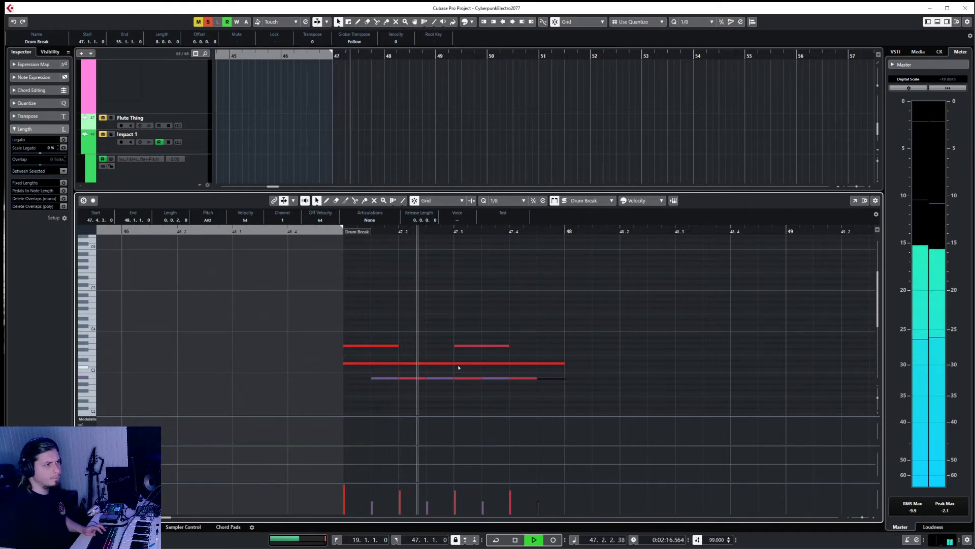
pyautogui.press('space')
# - Move the beat-3 G3 note to 47.4.3, set its velocity to 121, and lengthen it to bar 49
pyautogui.moveTo(446, 338); pyautogui.dragTo(573, 349)
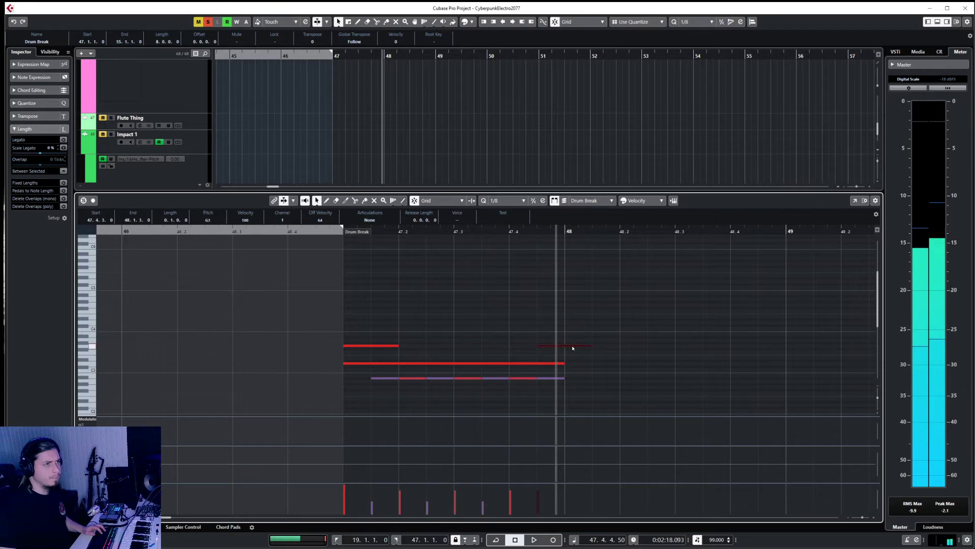
pyautogui.moveTo(539, 493); pyautogui.dragTo(538, 481)
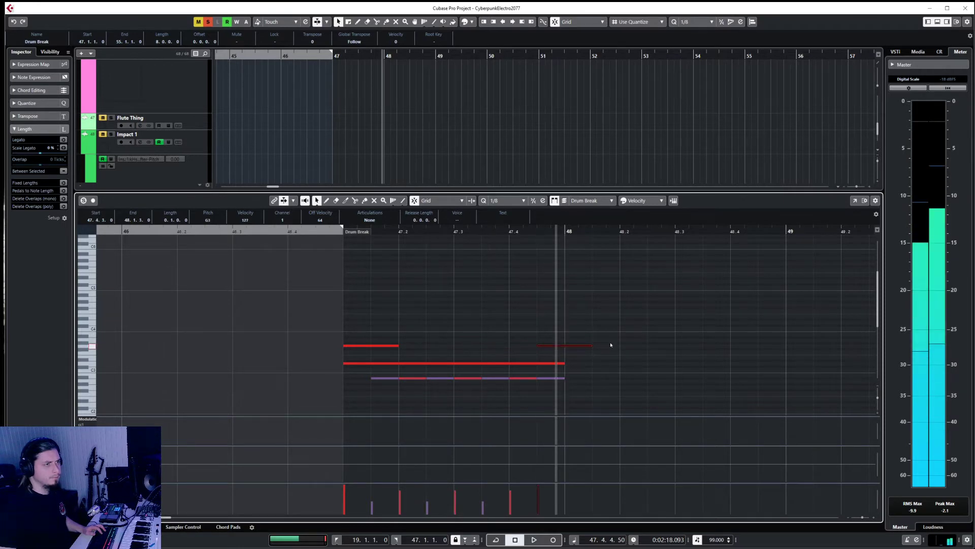
pyautogui.moveTo(594, 347); pyautogui.dragTo(788, 349)
pyautogui.hscroll(2, 524, 383)
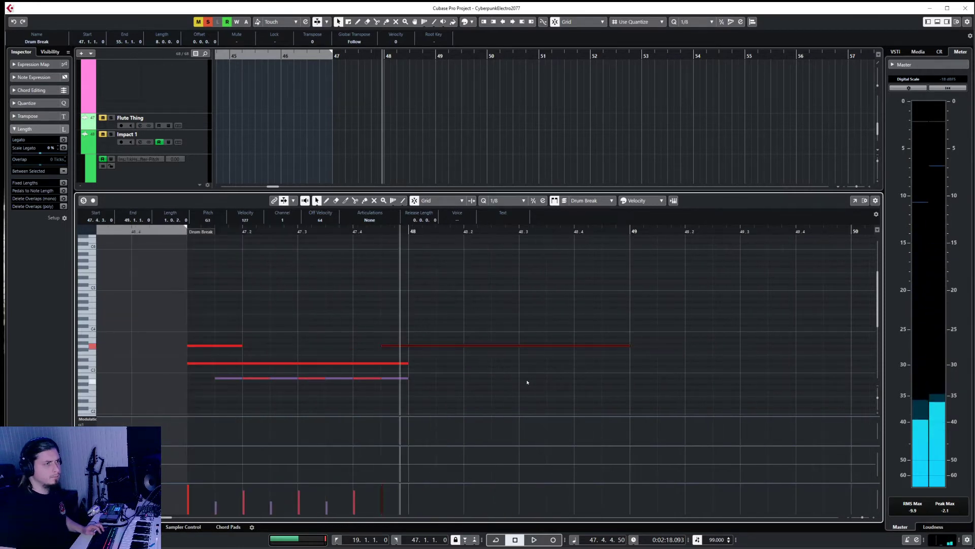
# - Copy the A#2 notes from the second half of bar 47 forward so that they fill bar 48
pyautogui.rightClick(340, 350)
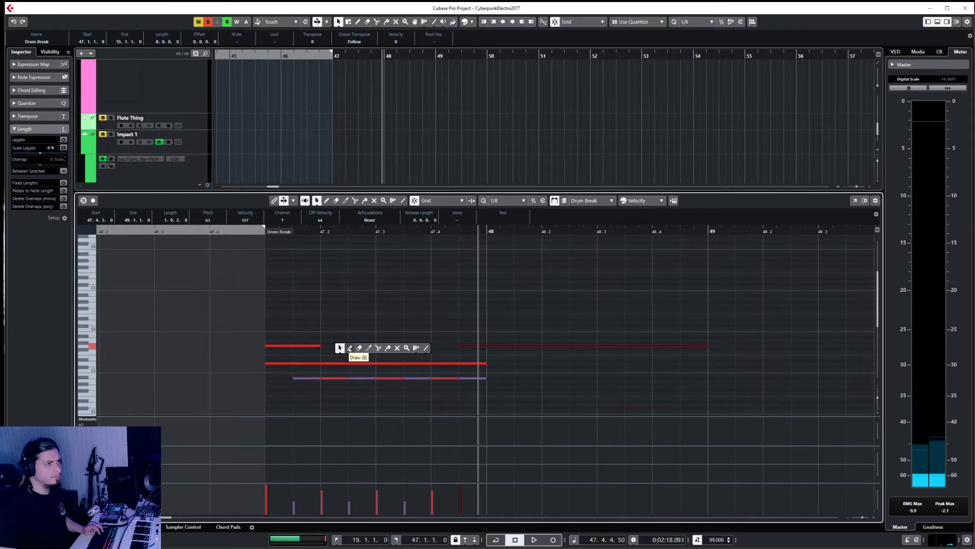
pyautogui.click(349, 350)
pyautogui.moveTo(375, 378); pyautogui.dragTo(509, 391)
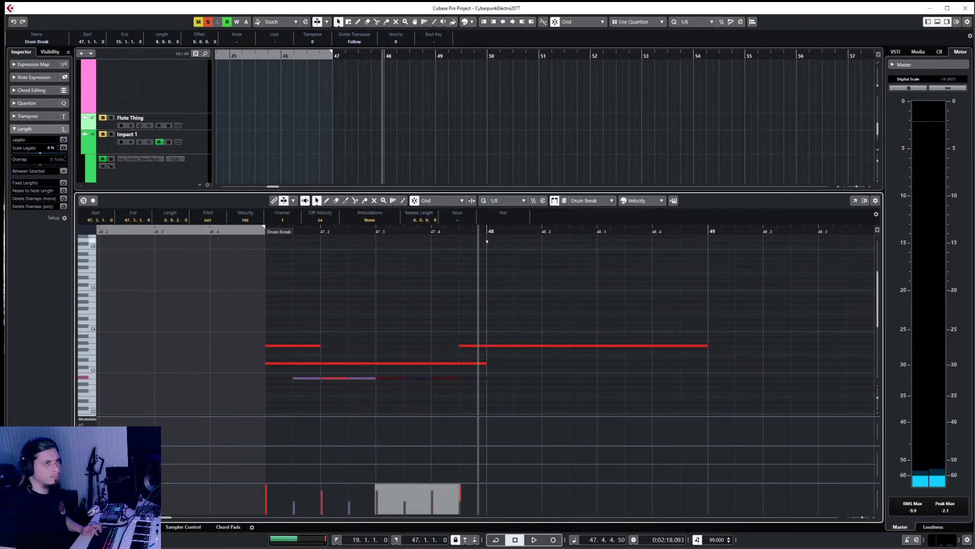
pyautogui.moveTo(487, 241); pyautogui.dragTo(708, 242)
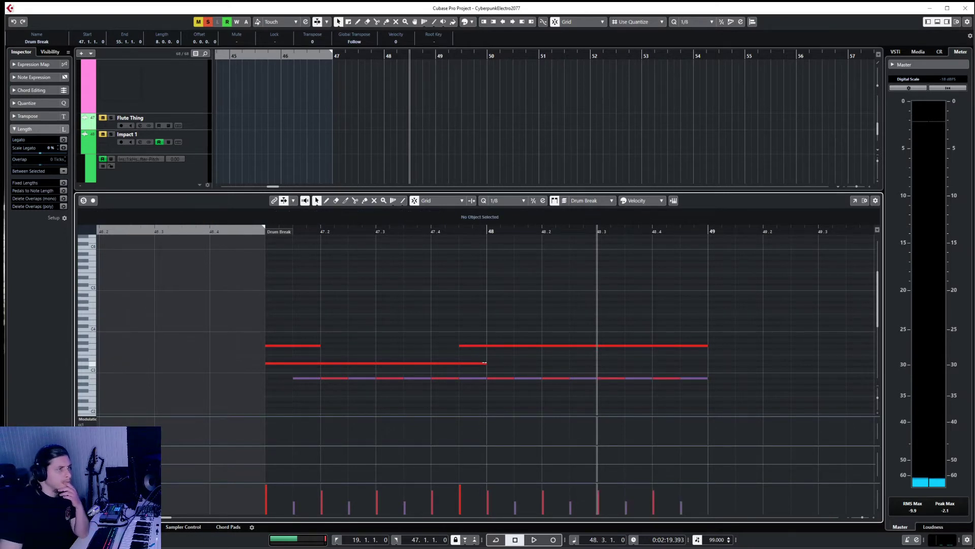
# - Fill bars 47 and 48 with one-beat D3 notes up to bar 49, and play back the pattern
pyautogui.moveTo(485, 363)
pyautogui.mouseDown()
pyautogui.moveTo(327, 365)
pyautogui.moveTo(699, 361)
pyautogui.mouseUp()
pyautogui.click(356, 364)
pyautogui.press('1')
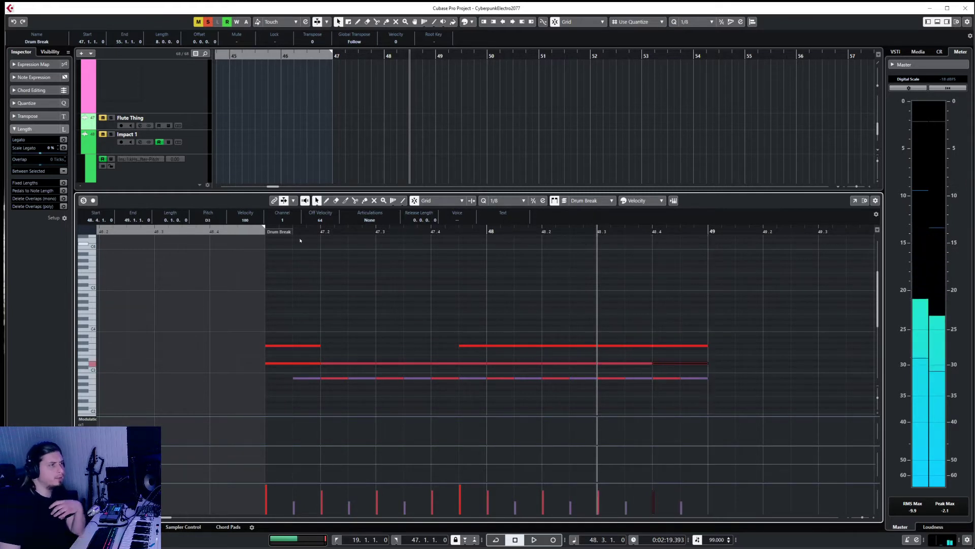
pyautogui.click(246, 229)
pyautogui.press('space')
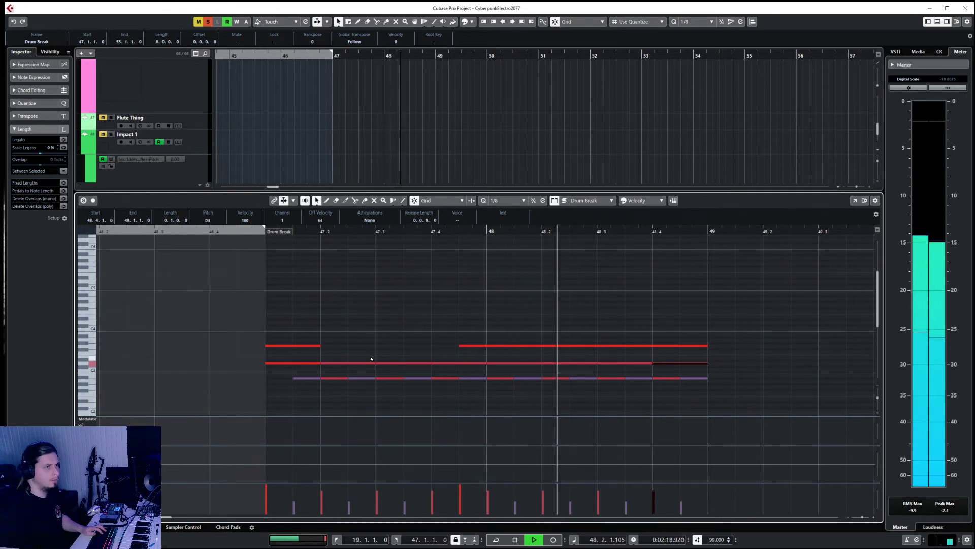
# - Duplicate all notes of the two-bar pattern to bar 49 and close the note editor
pyautogui.moveTo(246, 326); pyautogui.dragTo(721, 381)
pyautogui.press('space')
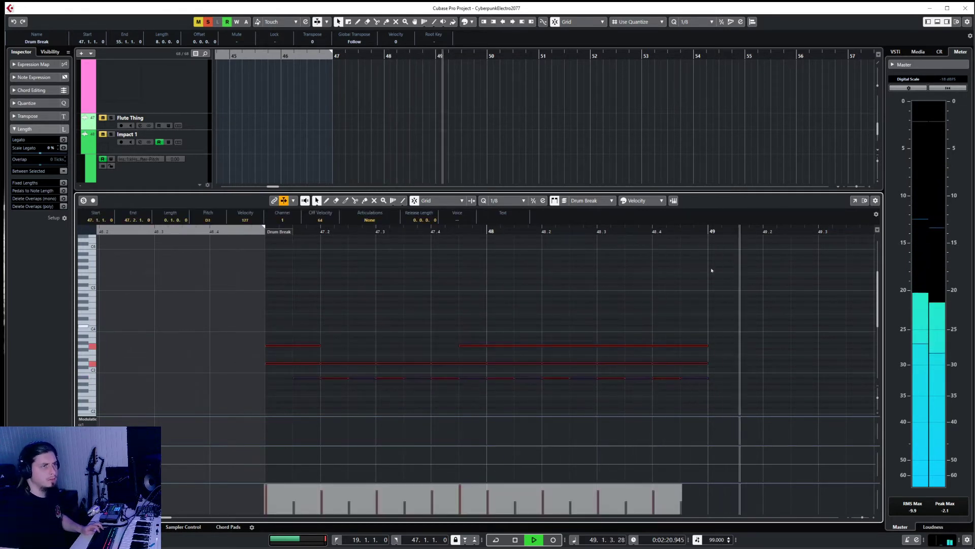
pyautogui.click(711, 231)
pyautogui.hotkey('ctrl', 'd')
pyautogui.scroll(-4, 534, 319)
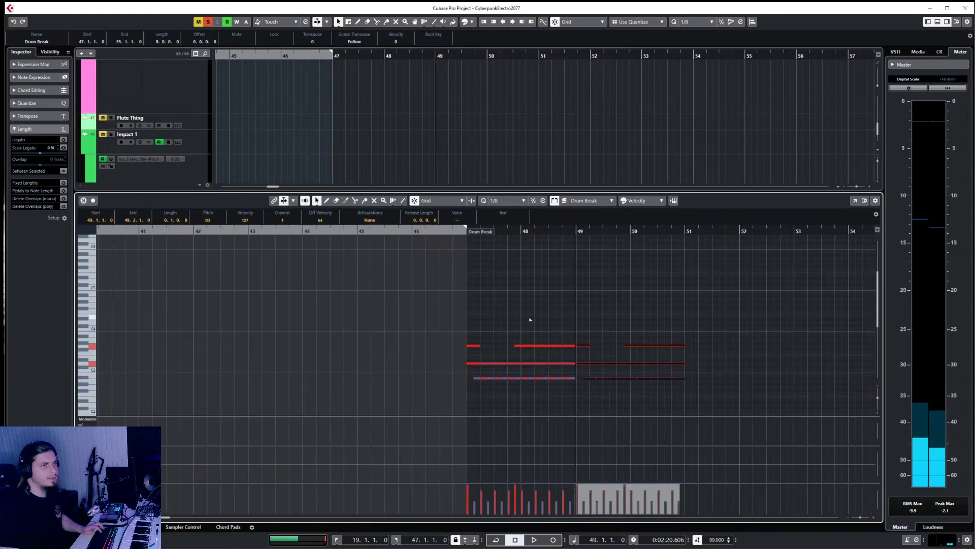
pyautogui.hscroll(3, 530, 320)
pyautogui.press('Return')
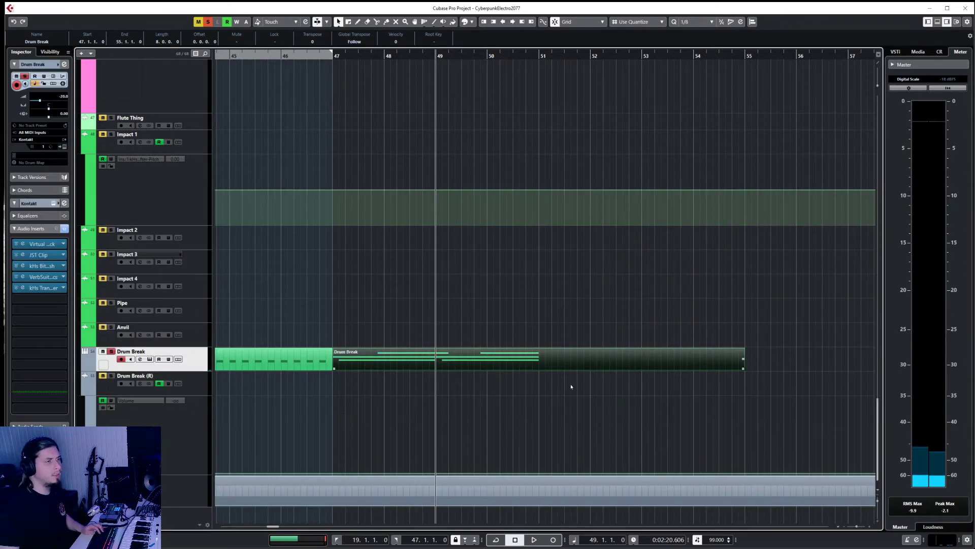
# - Reopen the Drum Break part, duplicate its notes from bars 47 to 50 at bar 51, and close the editor
pyautogui.moveTo(742, 367)
pyautogui.mouseDown()
pyautogui.moveTo(537, 376)
pyautogui.moveTo(747, 376)
pyautogui.mouseUp()
pyautogui.doubleClick(608, 361)
pyautogui.press('g')
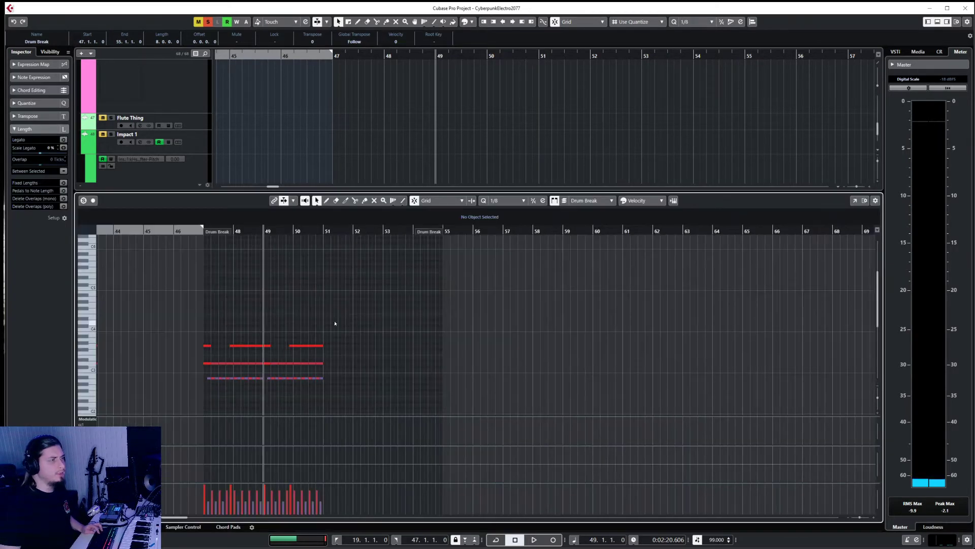
pyautogui.moveTo(327, 322); pyautogui.dragTo(170, 384)
pyautogui.click(323, 232)
pyautogui.hotkey('ctrl', 'd')
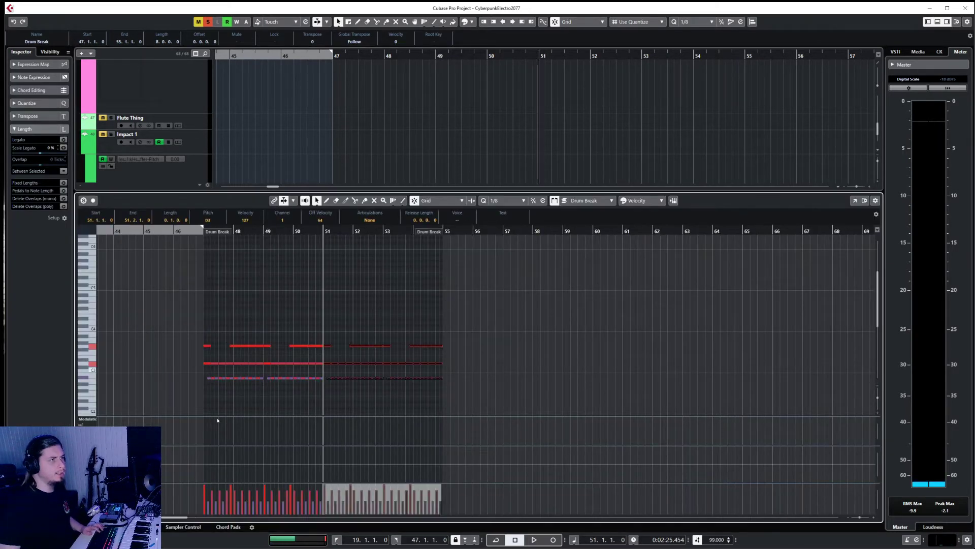
pyautogui.press('Return')
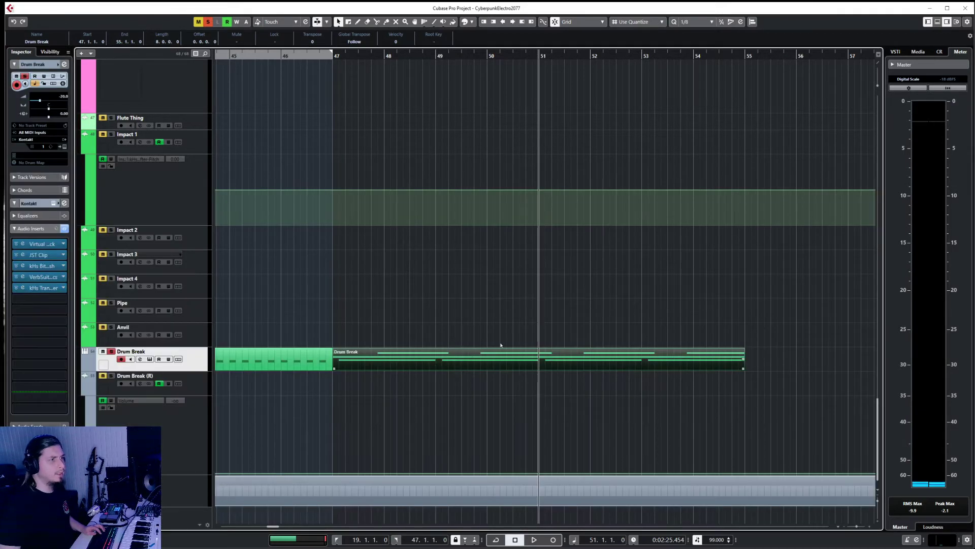
# - Select the Drum Break parts starting at bars 39 and 47 and render them in place to a new audio track
pyautogui.scroll(3, 475, 351)
pyautogui.scroll(-3, 475, 350)
pyautogui.scroll(-2, 444, 357)
pyautogui.hscroll(-3, 444, 357)
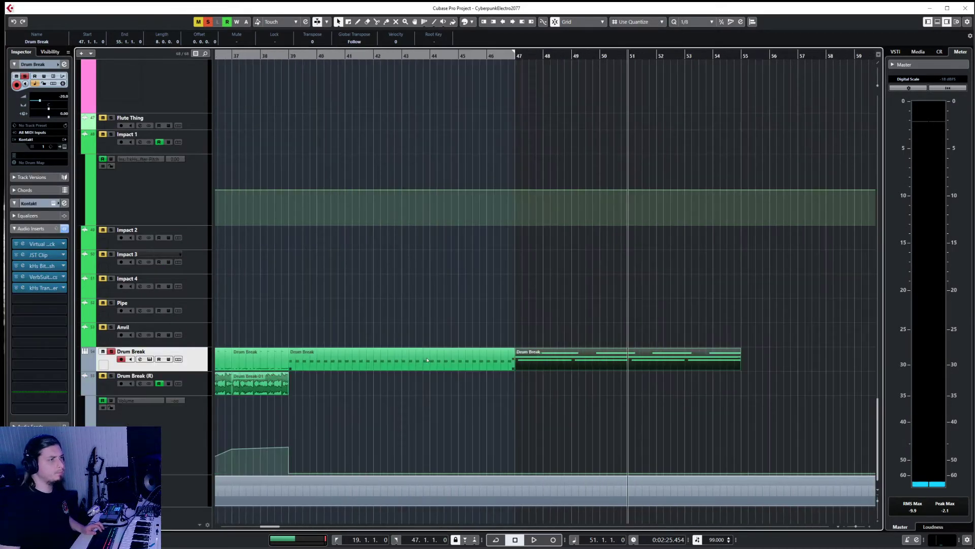
pyautogui.click(449, 358)
pyautogui.keyDown('shift'); pyautogui.click(529, 362); pyautogui.keyUp('shift')
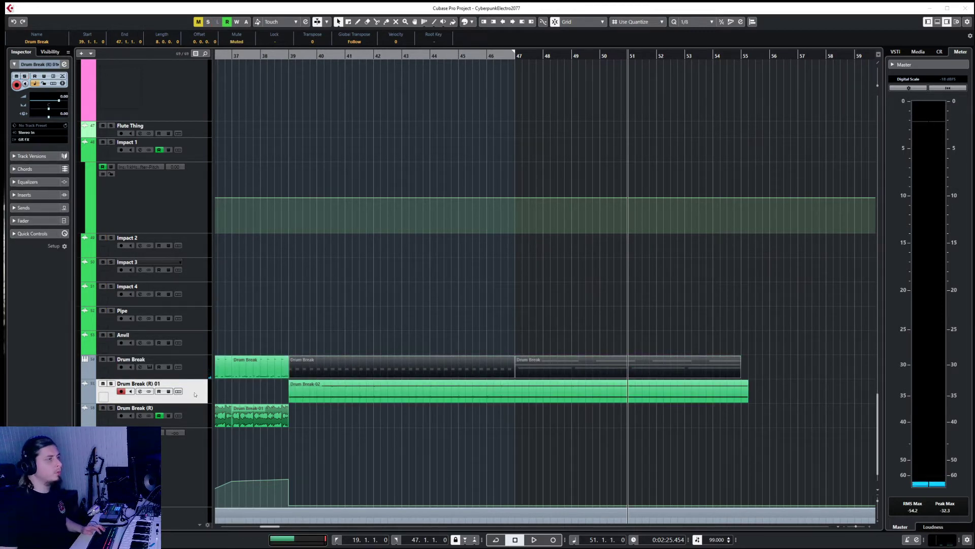
# - Unmute the two original Drum Break parts, and remove the rendered Drum Break-02 event with its Drum Break (R) 01 track
pyautogui.press('Up')
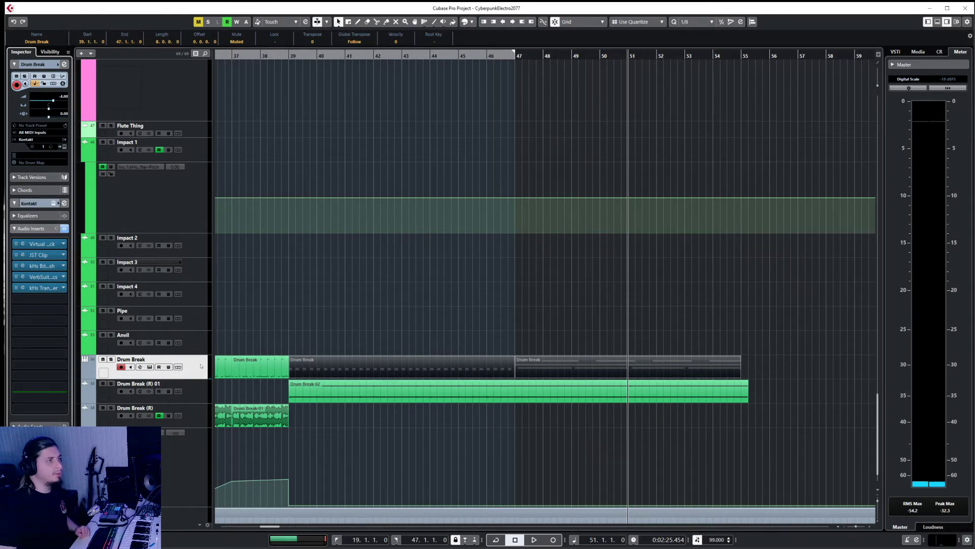
pyautogui.rightClick(402, 362)
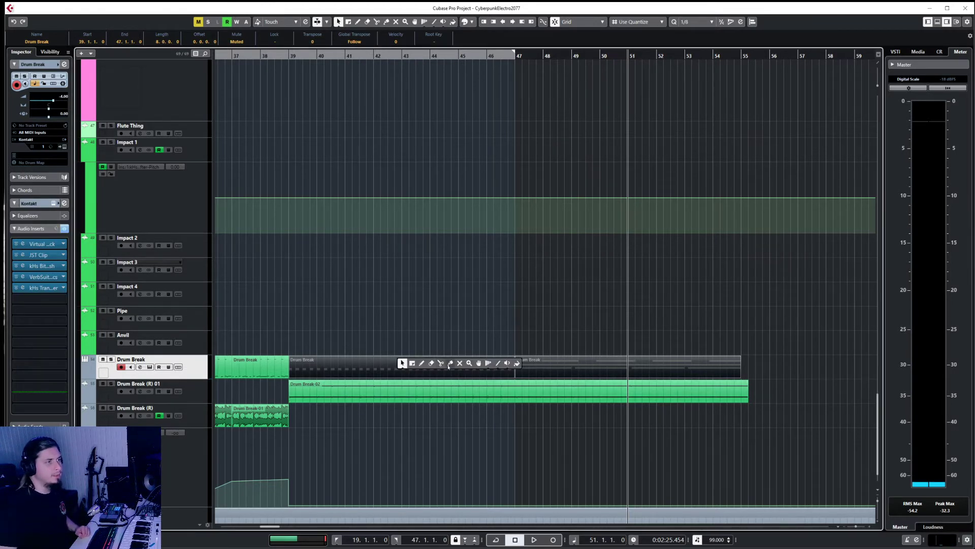
pyautogui.click(402, 362)
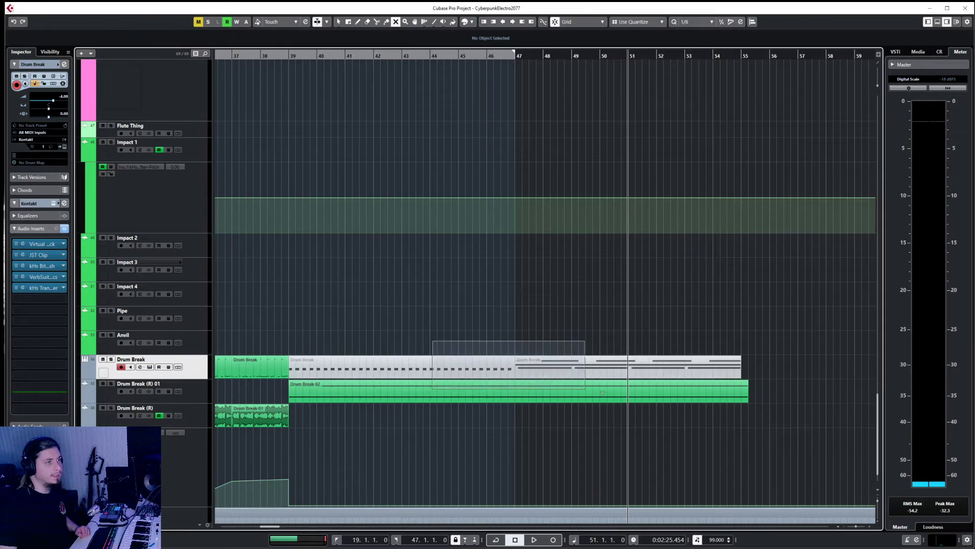
pyautogui.click(507, 399)
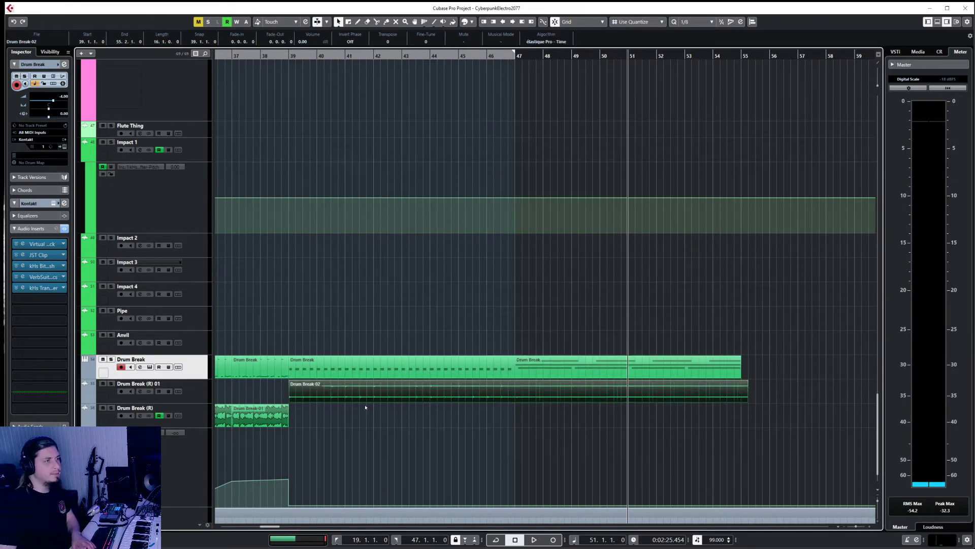
pyautogui.press('Delete')
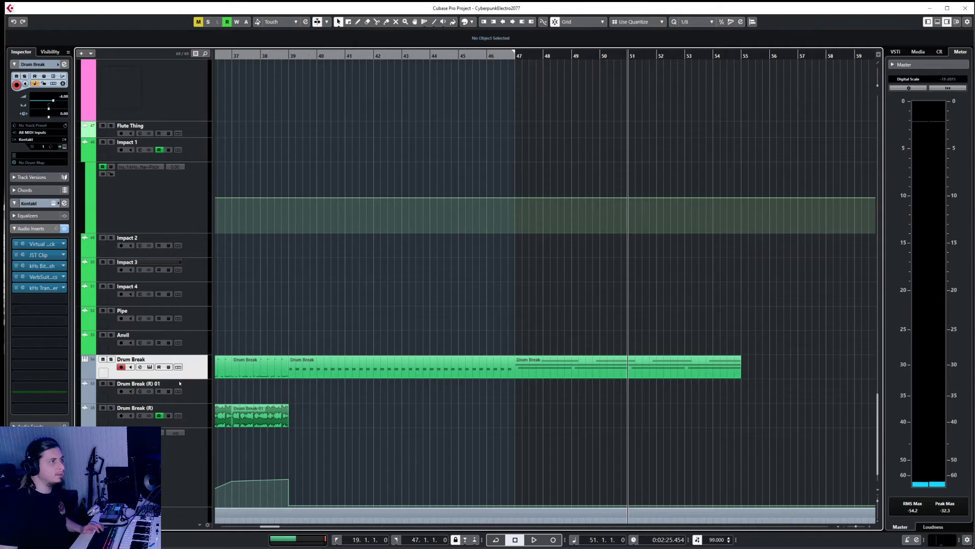
pyautogui.click(179, 384)
pyautogui.rightClick(180, 383)
pyautogui.click(244, 236)
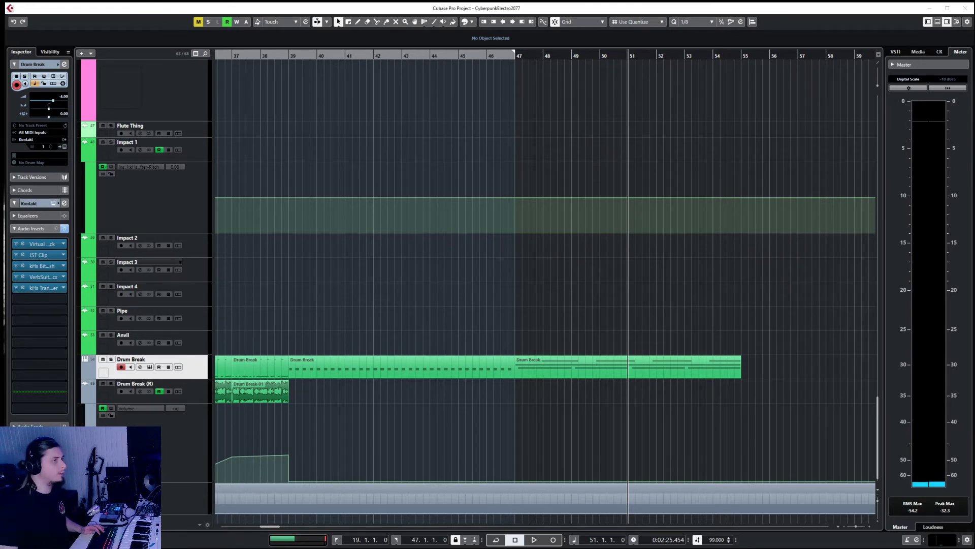
# - Render the Drum Break parts at bars 39 and 47 in place again to a new audio track
pyautogui.moveTo(476, 343); pyautogui.dragTo(617, 416)
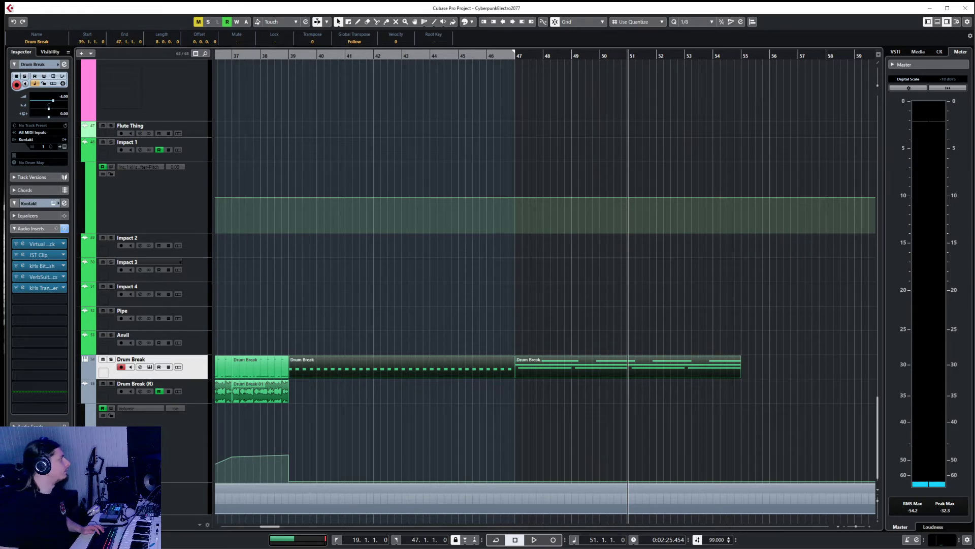
pyautogui.hotkey('ctrl', 'r')
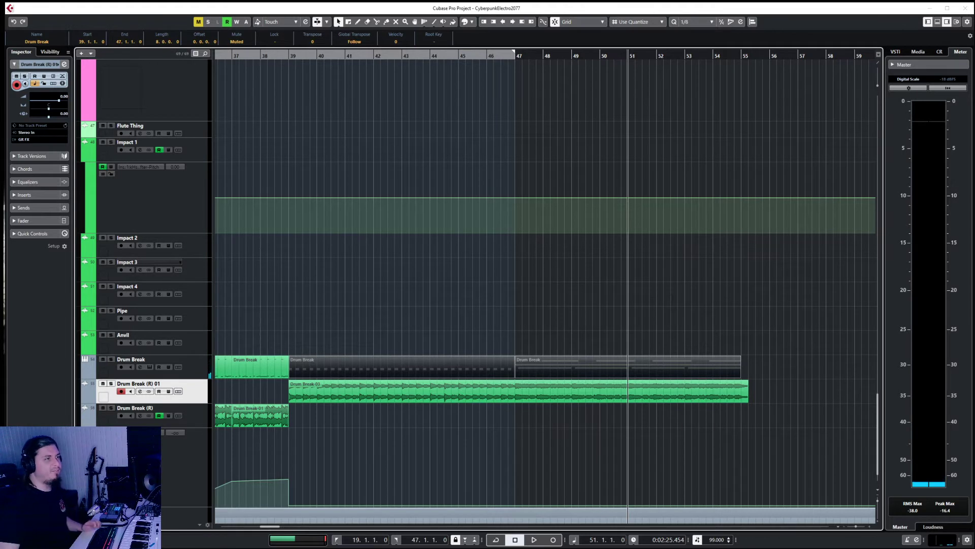
# - Deactivate the audio inserts on the original Drum Break track and set its instrument to No VST Instrument
pyautogui.click(213, 358)
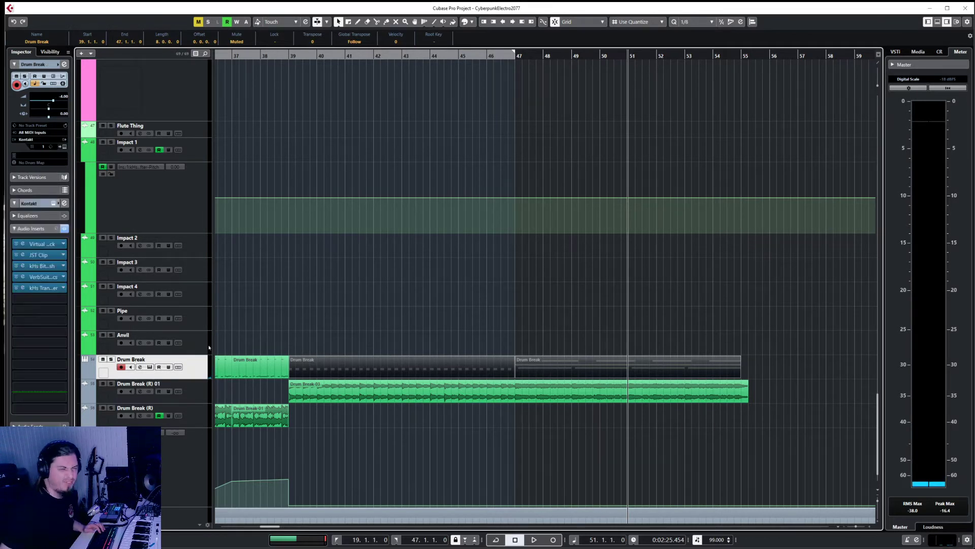
pyautogui.click(16, 255)
pyautogui.click(17, 266)
pyautogui.click(17, 277)
pyautogui.click(17, 287)
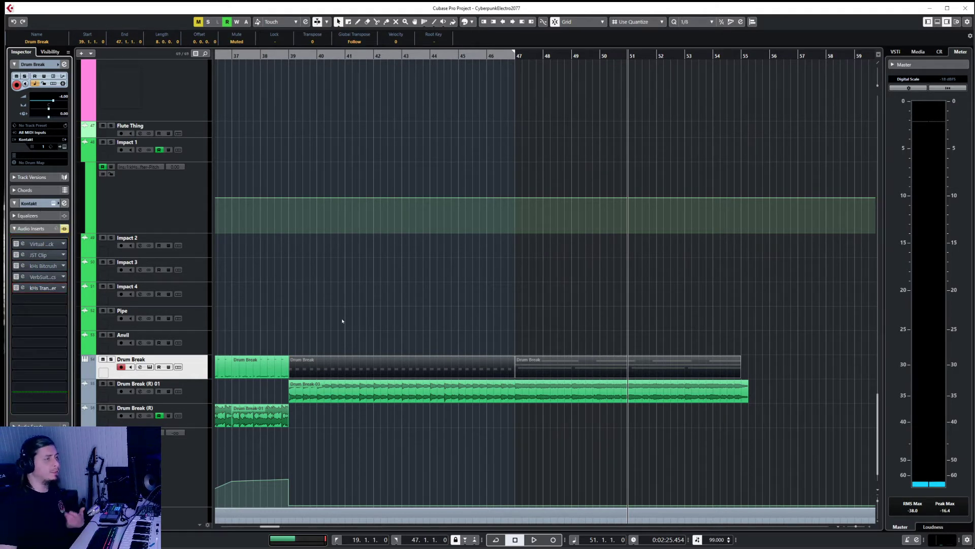
pyautogui.click(42, 145)
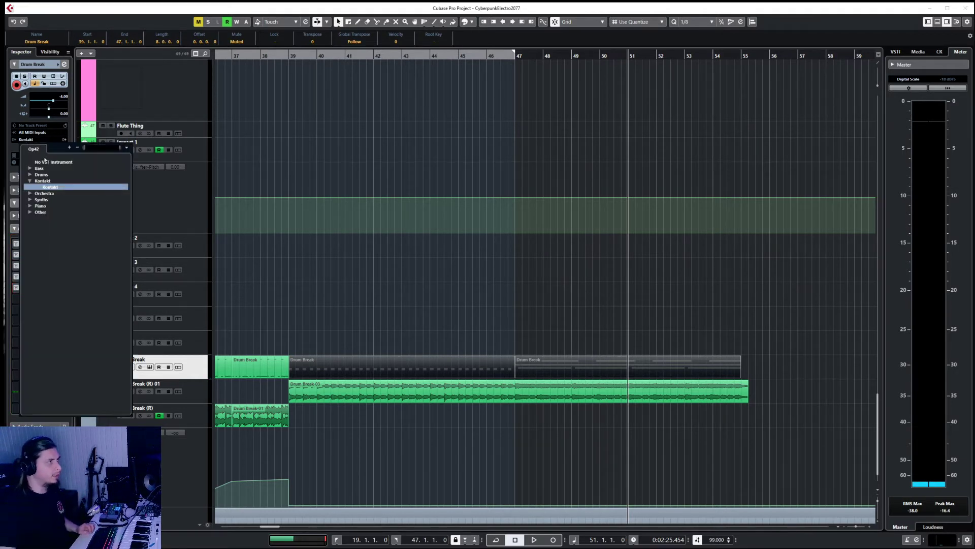
pyautogui.click(42, 164)
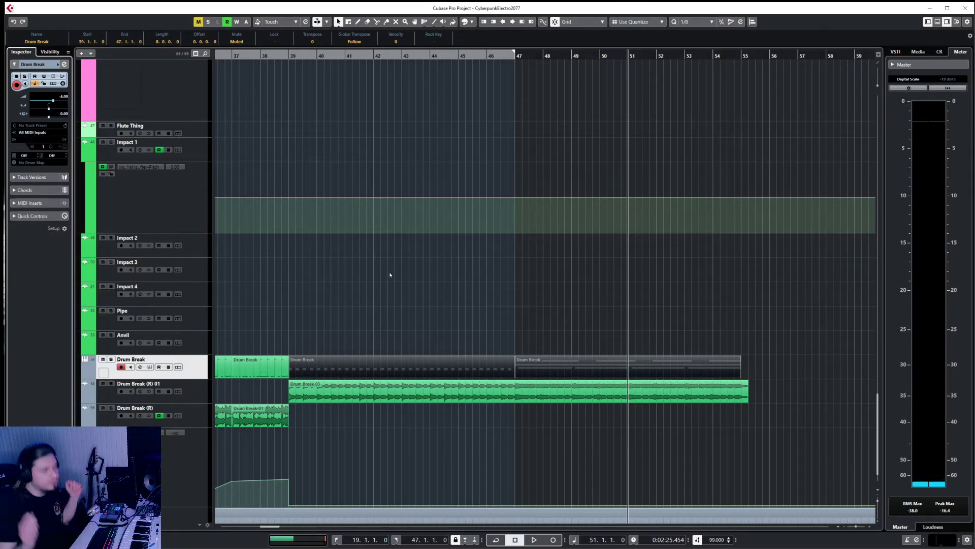
# - Move the rendered Drum Break-03 event onto the Drum Break (R) track and raise the volume automation point at bar 39 to -28.7
pyautogui.click(187, 391)
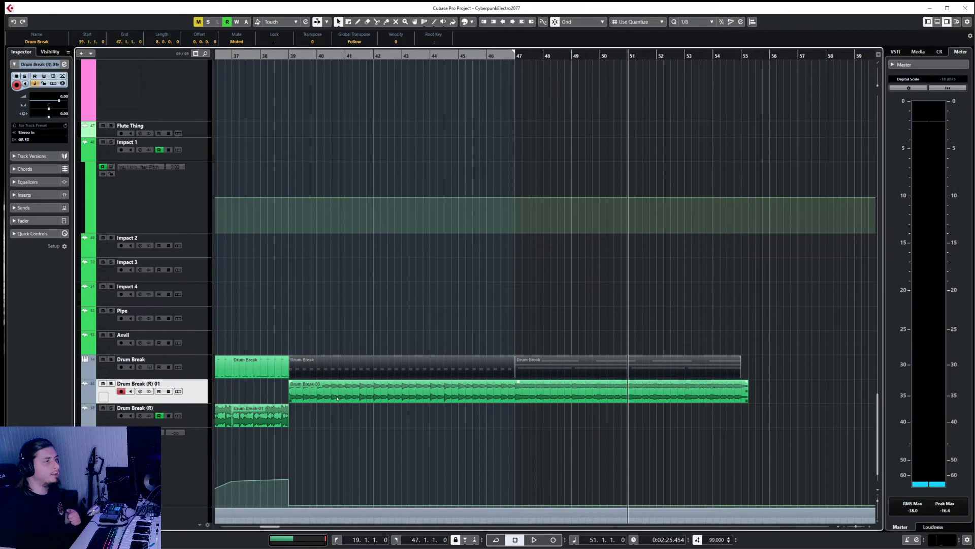
pyautogui.moveTo(366, 391); pyautogui.dragTo(358, 415)
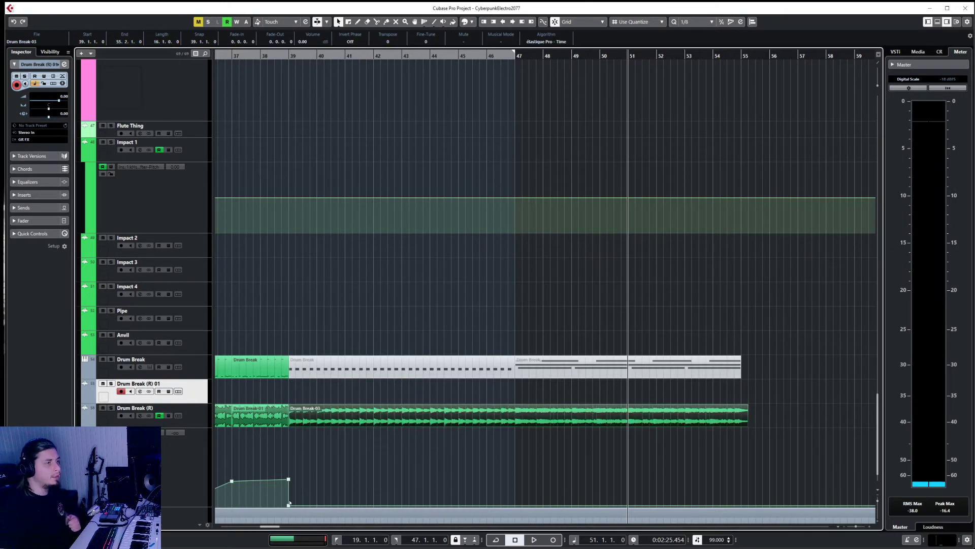
pyautogui.moveTo(289, 503); pyautogui.dragTo(288, 493)
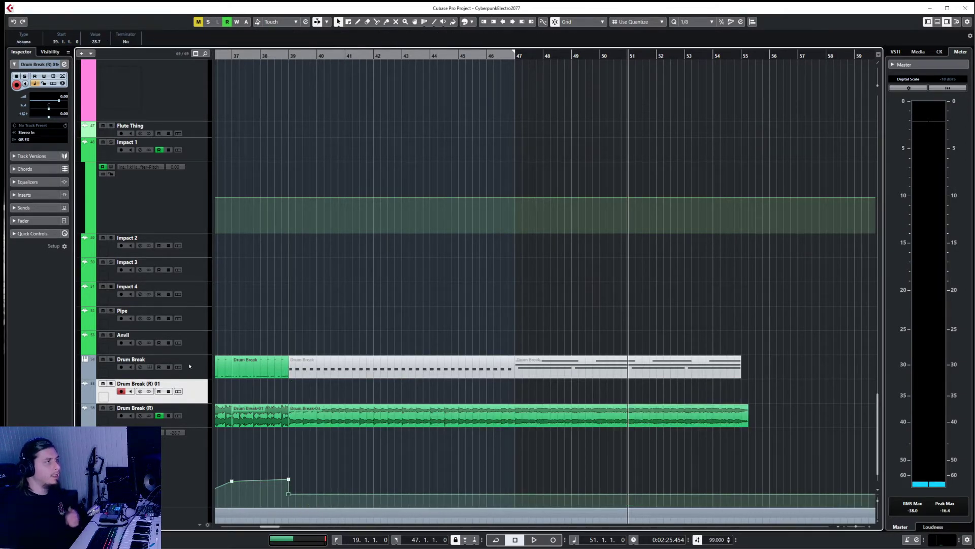
# - Play Drum Break (R) from bar 37 beat 2 and adjust its volume automation point at bar 39 to -15.8
pyautogui.click(194, 413)
pyautogui.click(26, 194)
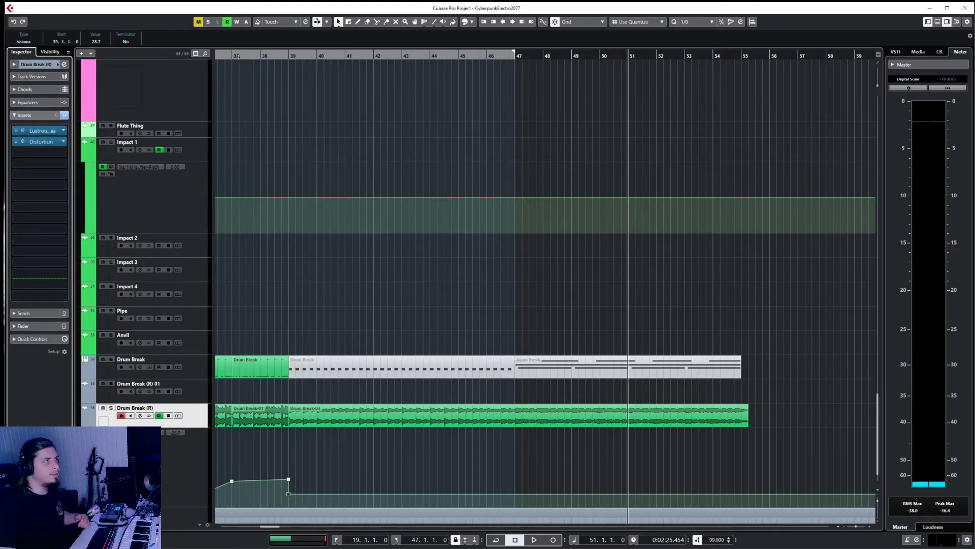
pyautogui.click(237, 57)
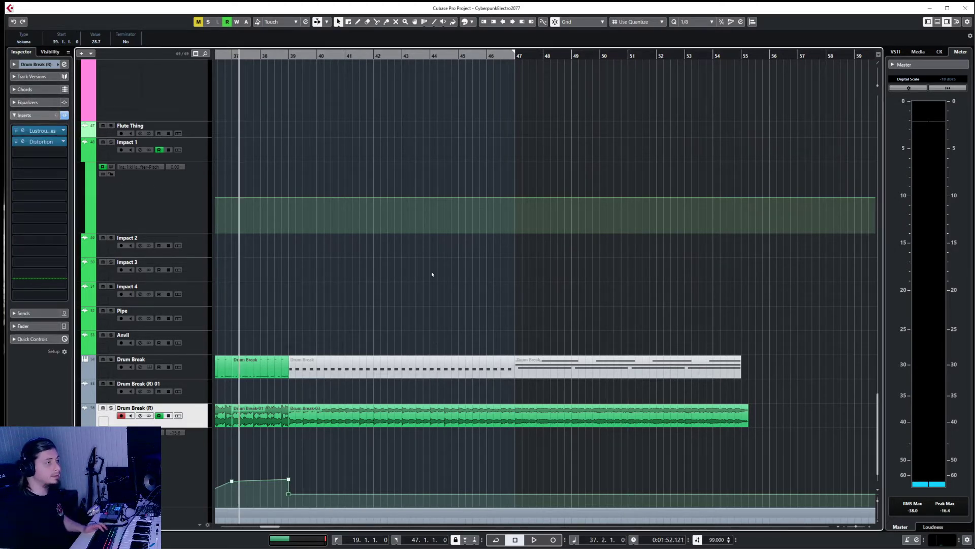
pyautogui.press('space')
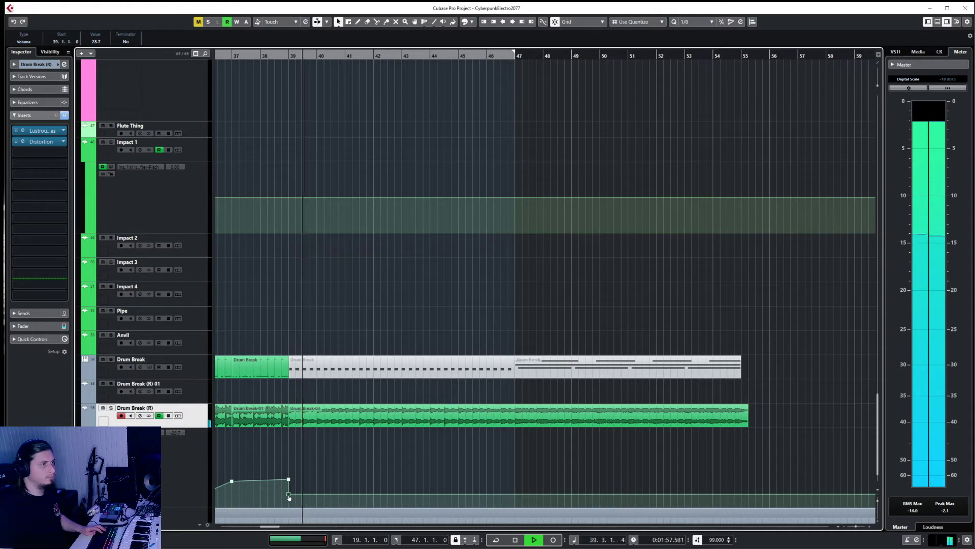
pyautogui.moveTo(288, 493); pyautogui.dragTo(288, 477)
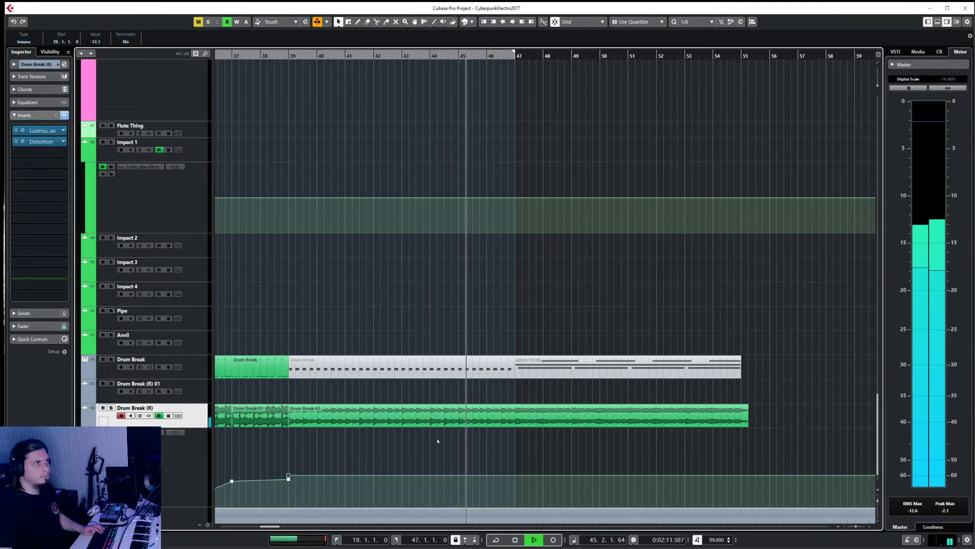
pyautogui.moveTo(288, 476); pyautogui.dragTo(289, 482)
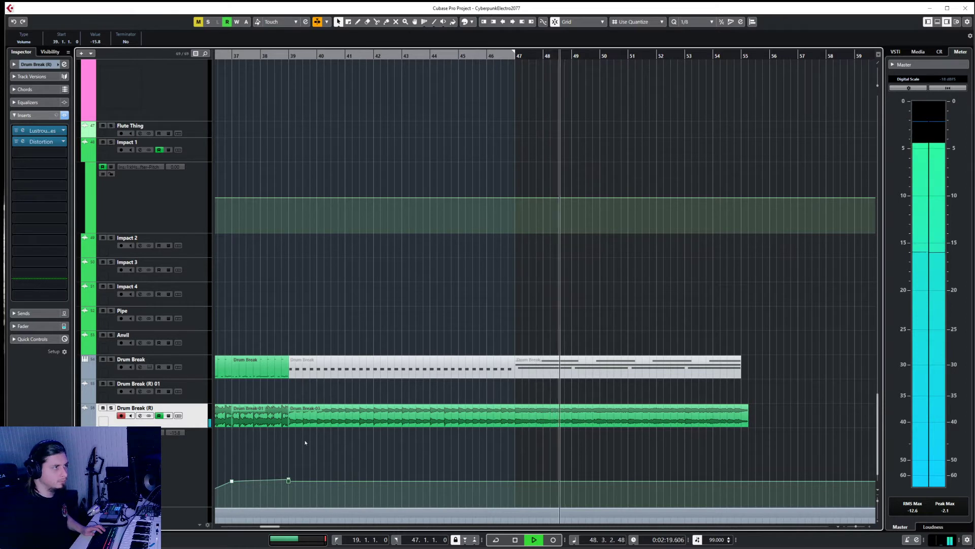
pyautogui.click(515, 480)
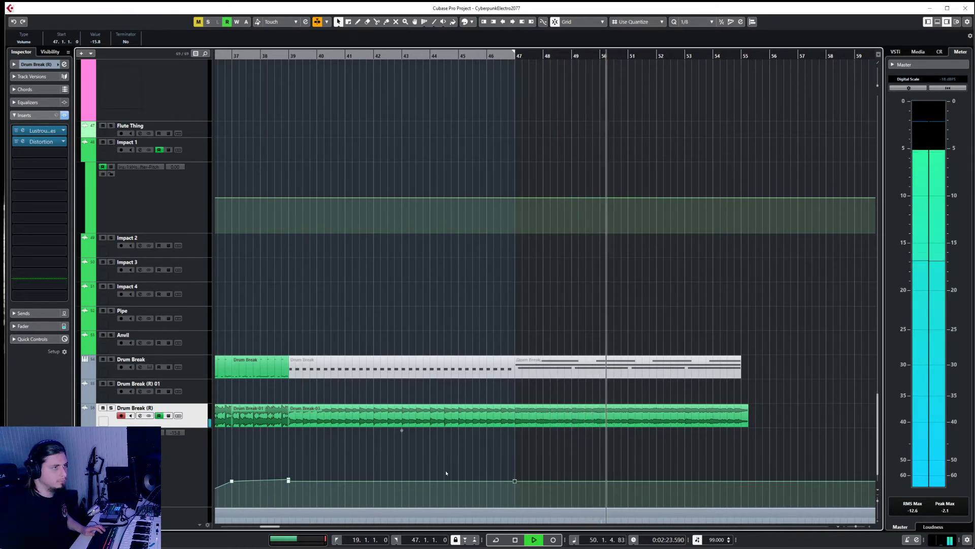
pyautogui.press('Delete')
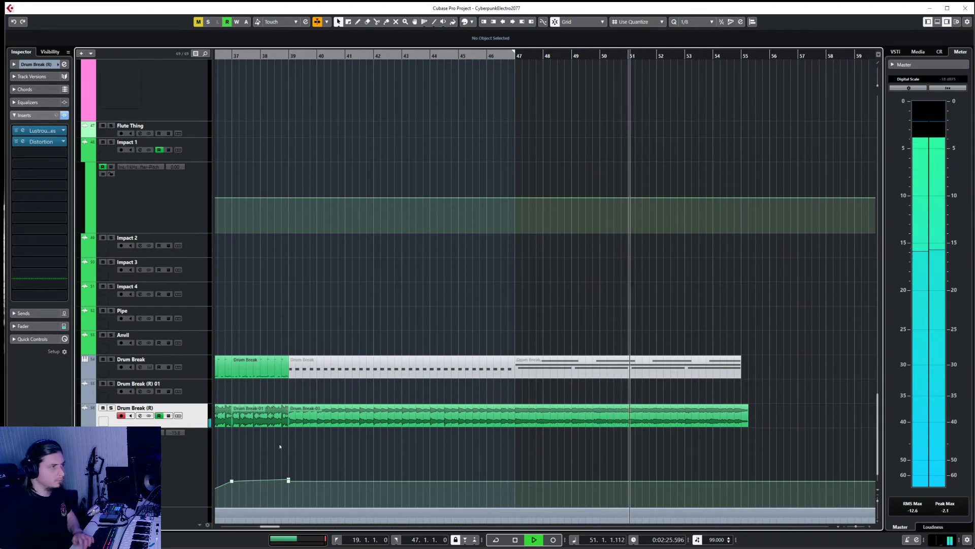
# - Add a volume automation point at bar 47 on Drum Break (R) and raise the bar 39 to 47 section to -13.1
pyautogui.scroll(-1, 239, 460)
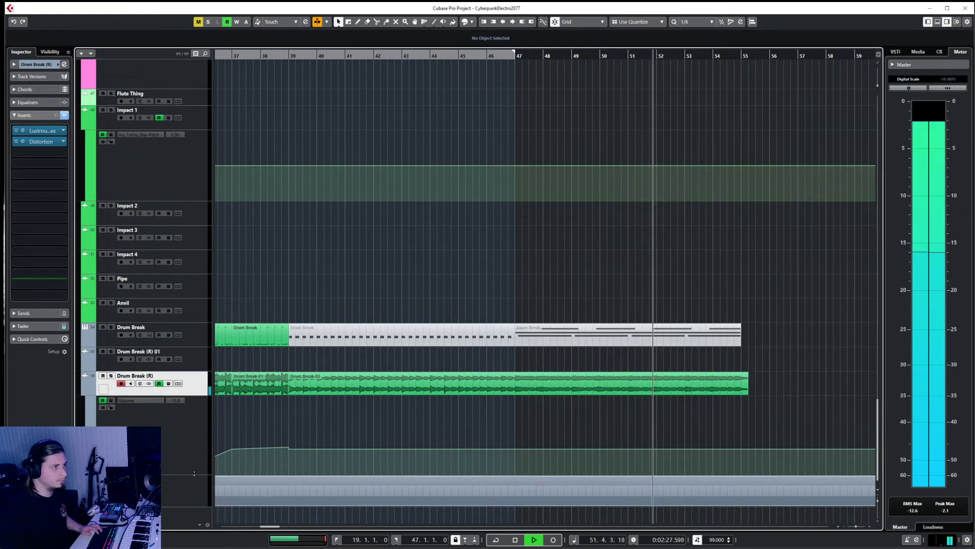
pyautogui.moveTo(194, 473); pyautogui.dragTo(194, 505)
pyautogui.press('space')
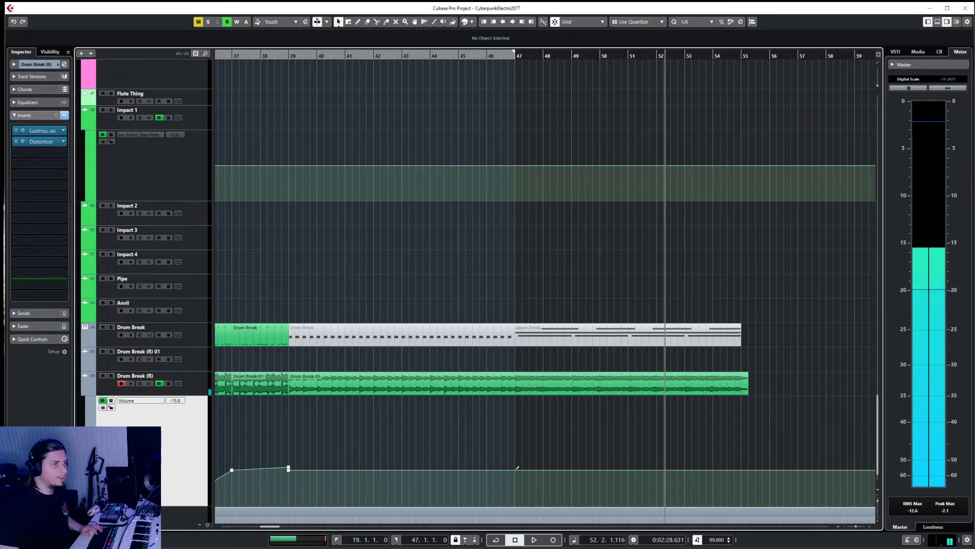
pyautogui.click(517, 467)
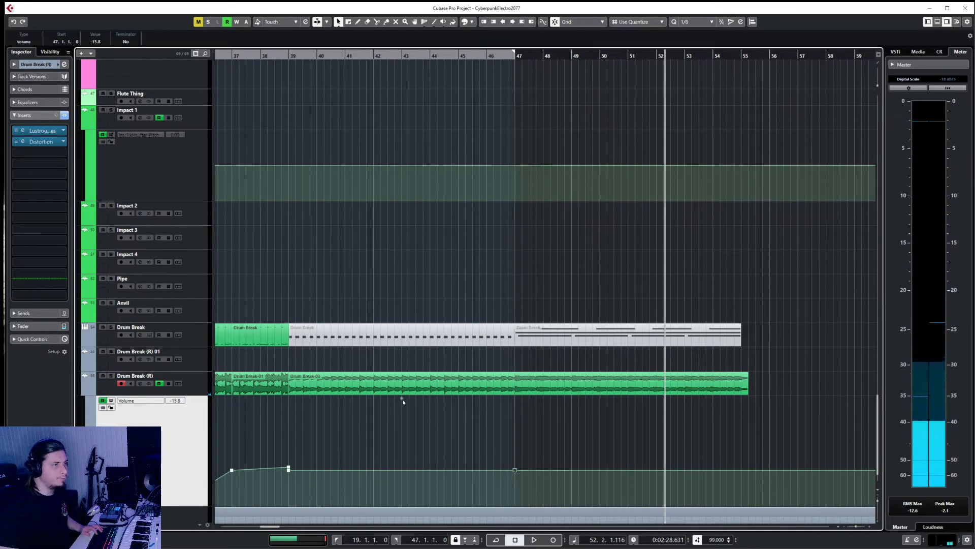
pyautogui.moveTo(404, 402); pyautogui.dragTo(422, 419)
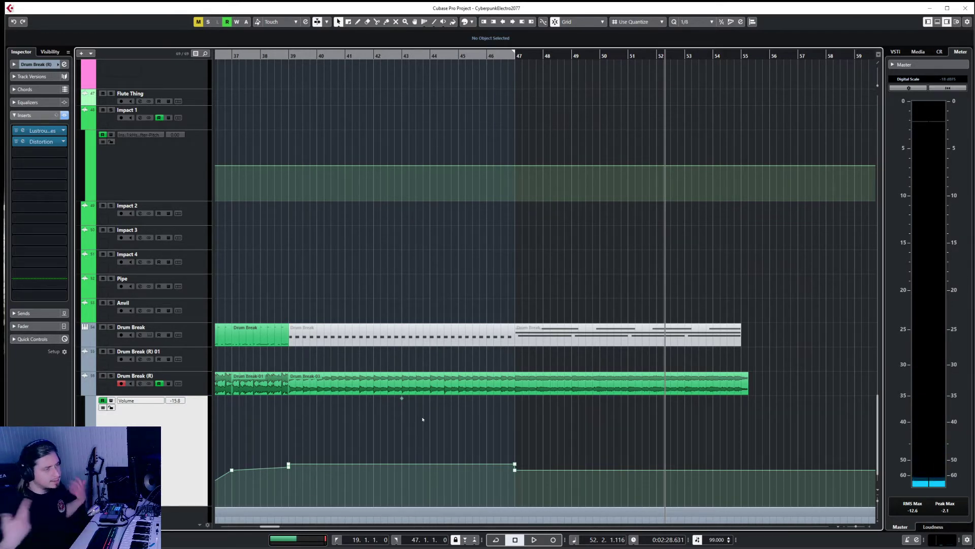
# - Place the playback position at bar 38 and lower the Drum Break (R) volume automation from bar 47 onward to -21.3
pyautogui.click(269, 53)
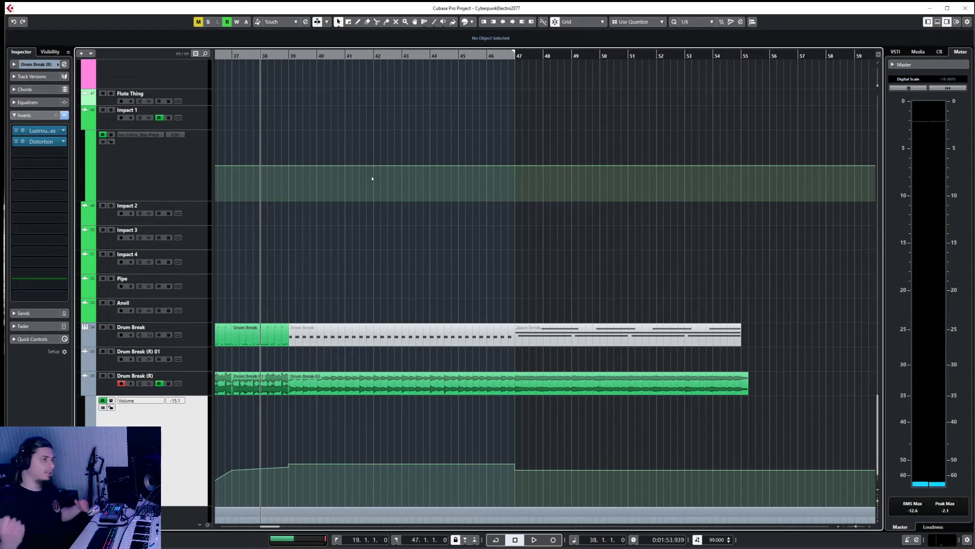
pyautogui.moveTo(516, 493)
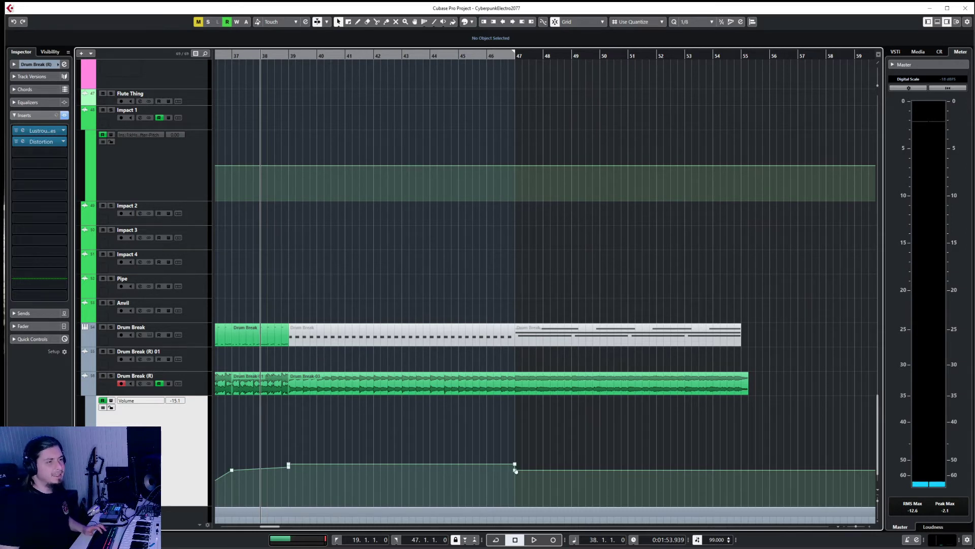
pyautogui.moveTo(516, 470); pyautogui.dragTo(515, 480)
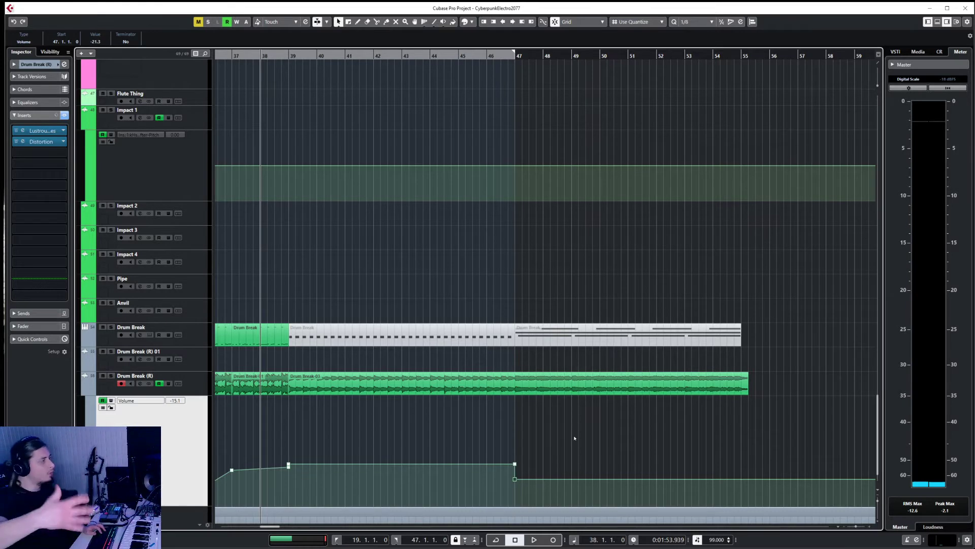
# - Play the arrangement from bar 38 and look over the FX, synth and drum tracks through the transition at bar 47
pyautogui.press('space')
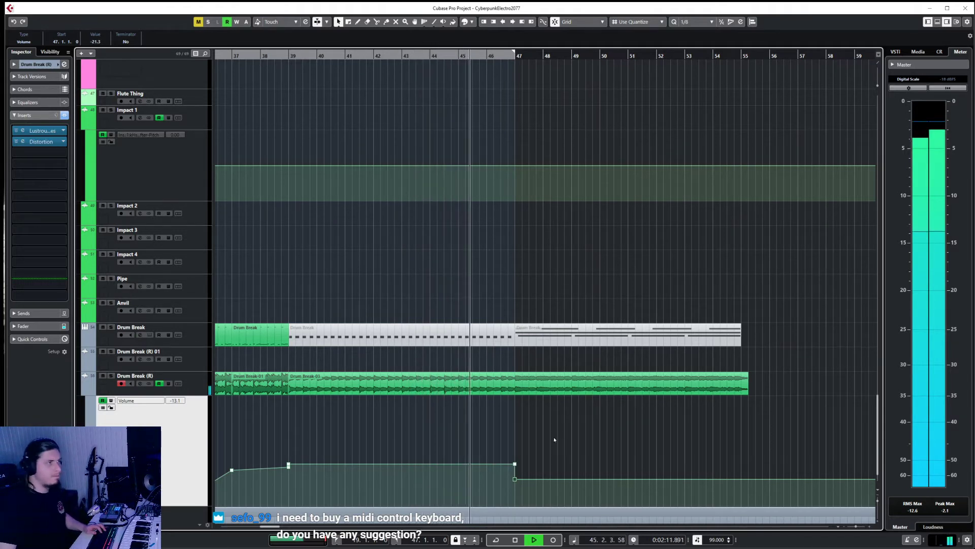
pyautogui.scroll(10, 574, 437)
pyautogui.scroll(-6, 555, 439)
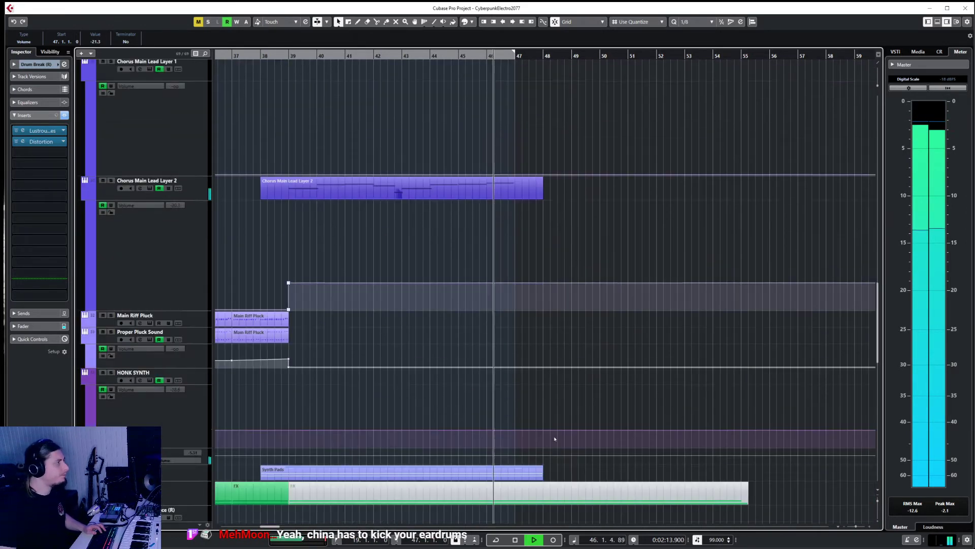
pyautogui.scroll(3, 555, 438)
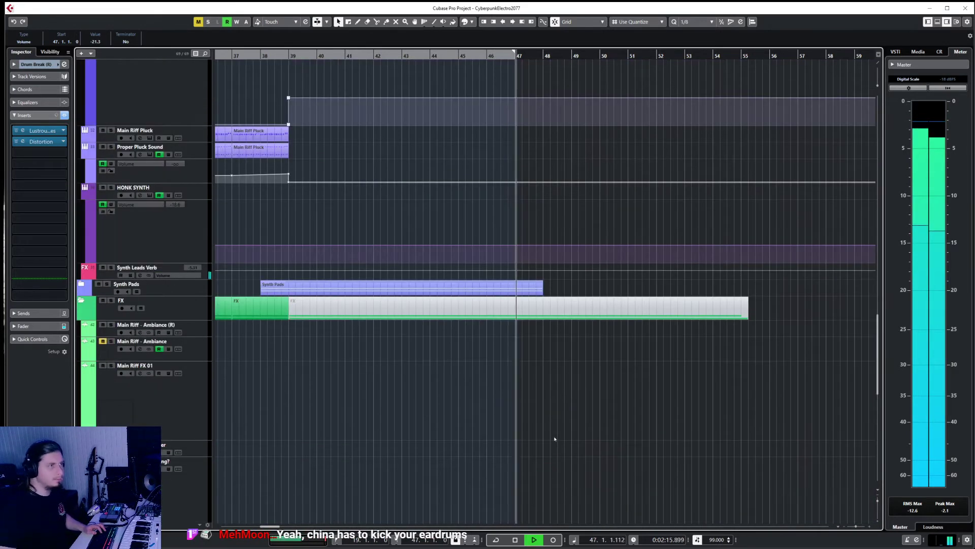
pyautogui.scroll(5, 554, 439)
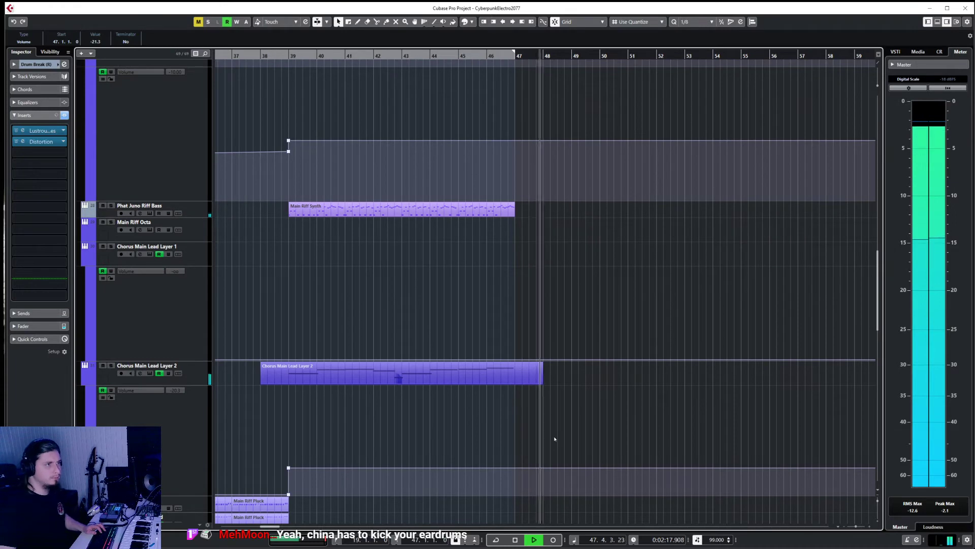
pyautogui.scroll(10, 555, 439)
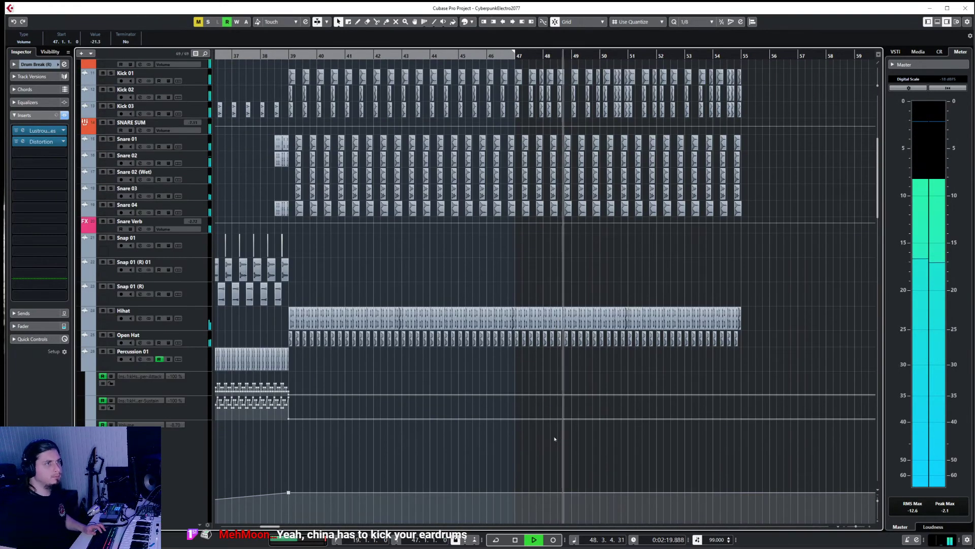
pyautogui.click(537, 265)
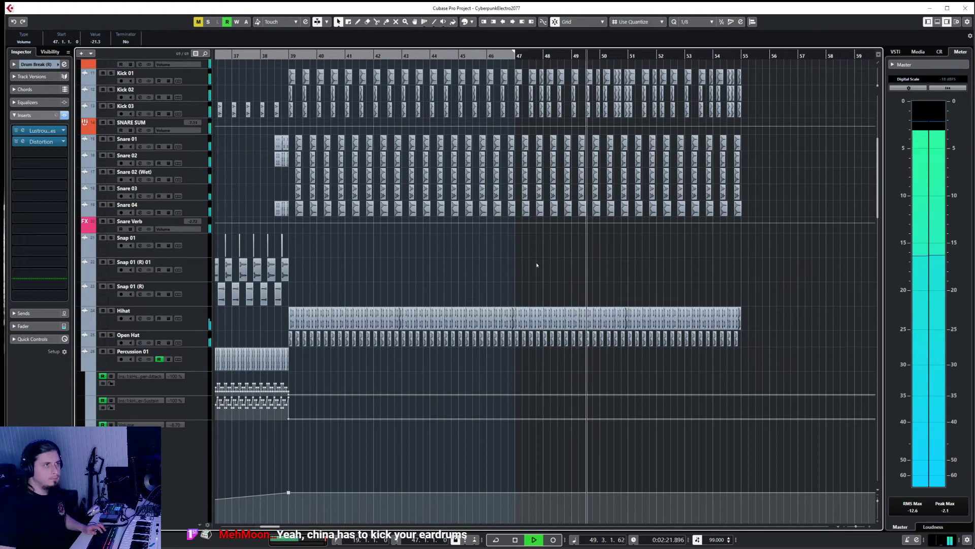
# - Stop playback, look over the arrangement around bar 47, and collapse the Drums folder in the track list
pyautogui.press('space')
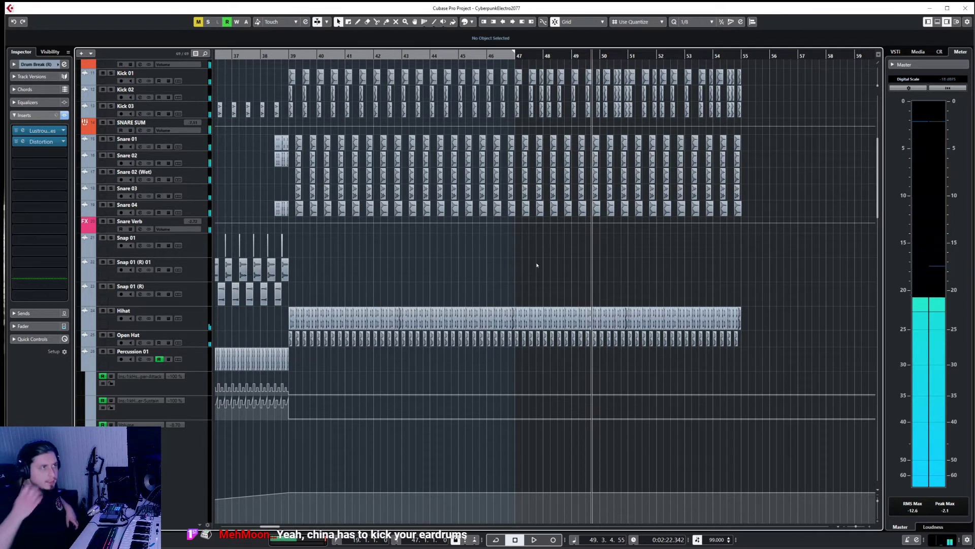
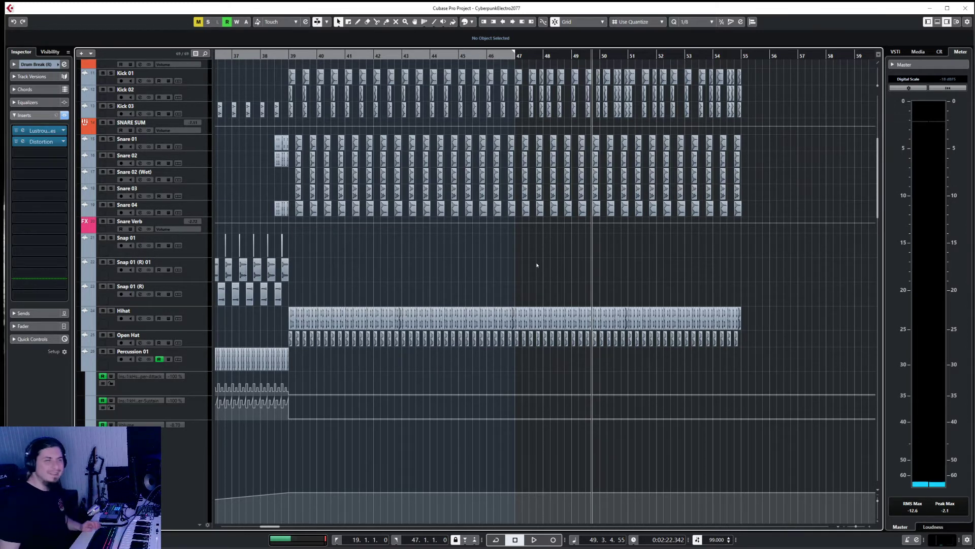
pyautogui.scroll(5, 491, 252)
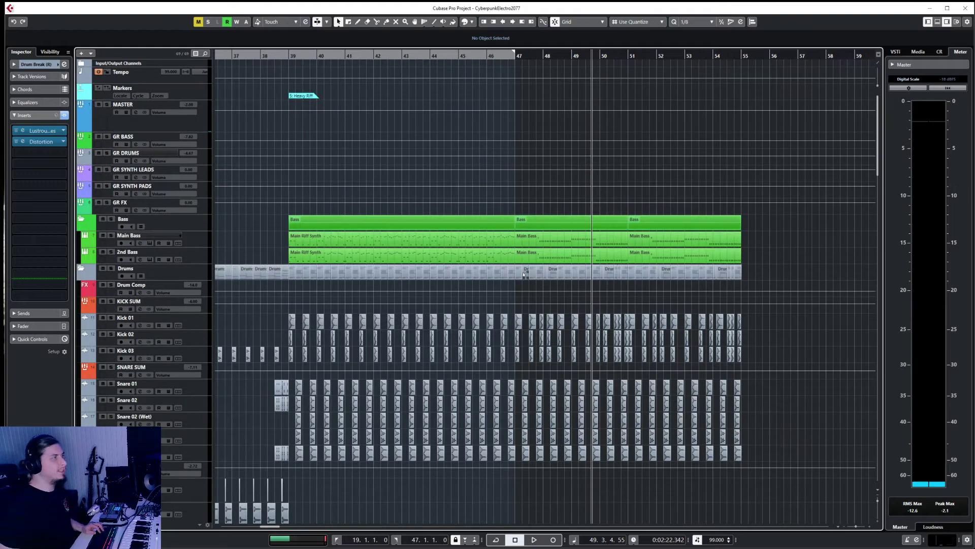
pyautogui.scroll(-15, 522, 272)
pyautogui.scroll(-10, 522, 274)
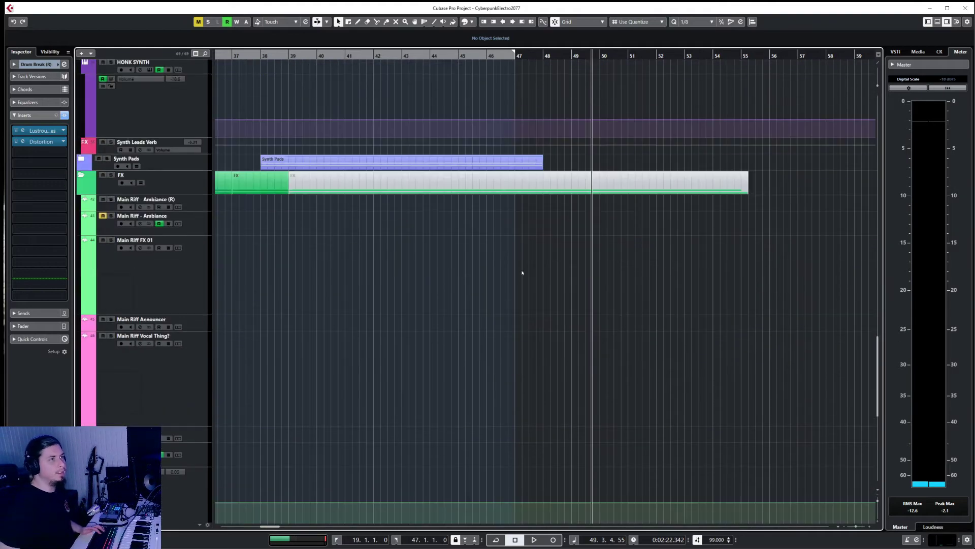
pyautogui.scroll(6, 522, 272)
pyautogui.scroll(2, 522, 272)
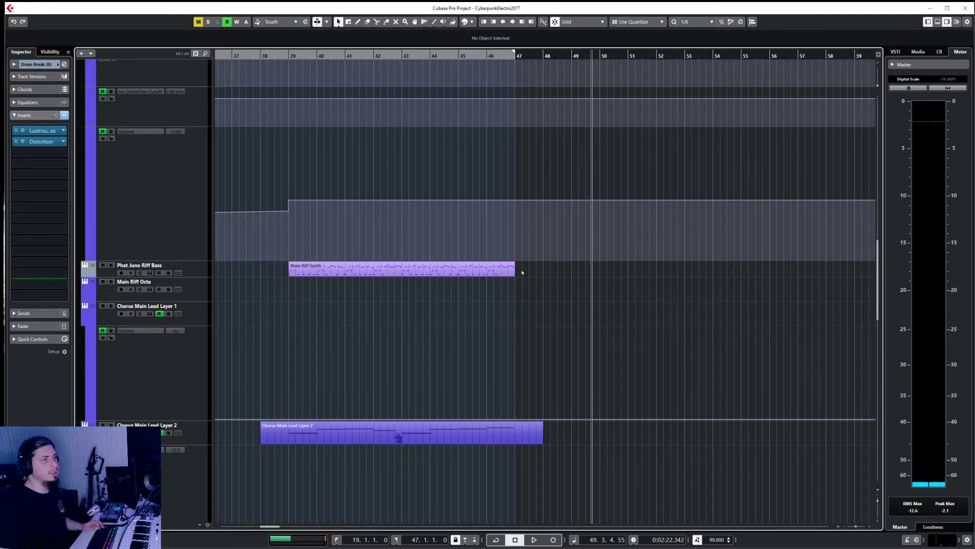
pyautogui.scroll(-10, 522, 272)
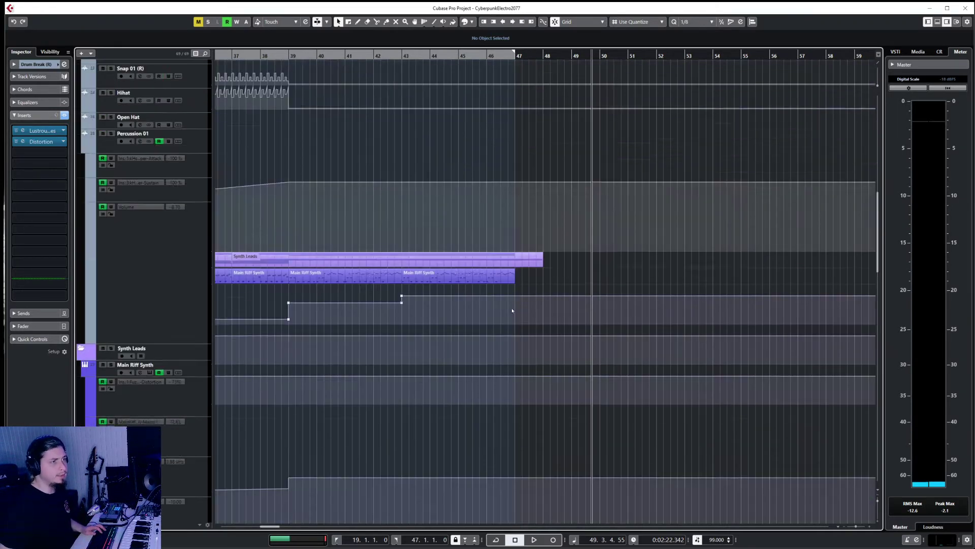
pyautogui.scroll(8, 511, 311)
pyautogui.keyDown('ctrl'); pyautogui.scroll(3, 509, 306); pyautogui.keyUp('ctrl')
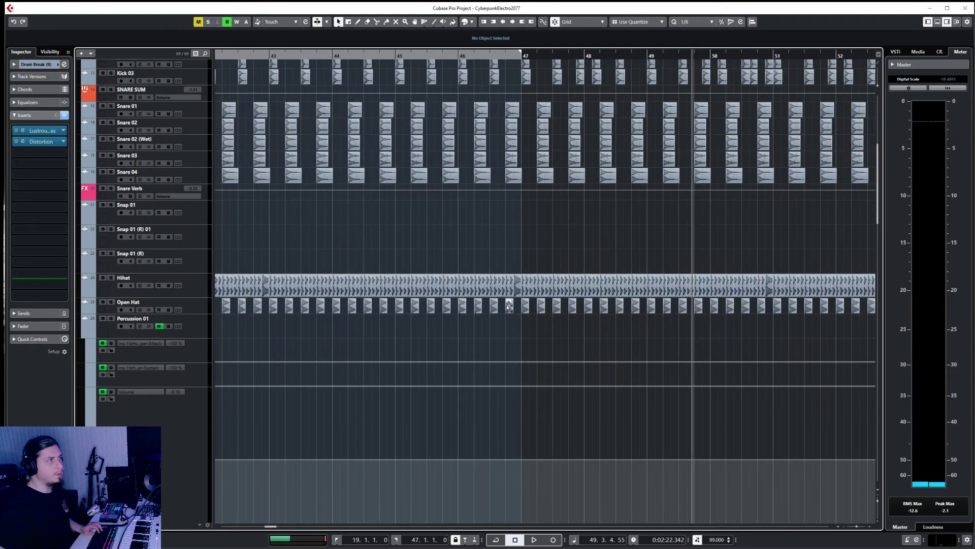
pyautogui.scroll(10, 510, 306)
pyautogui.click(80, 268)
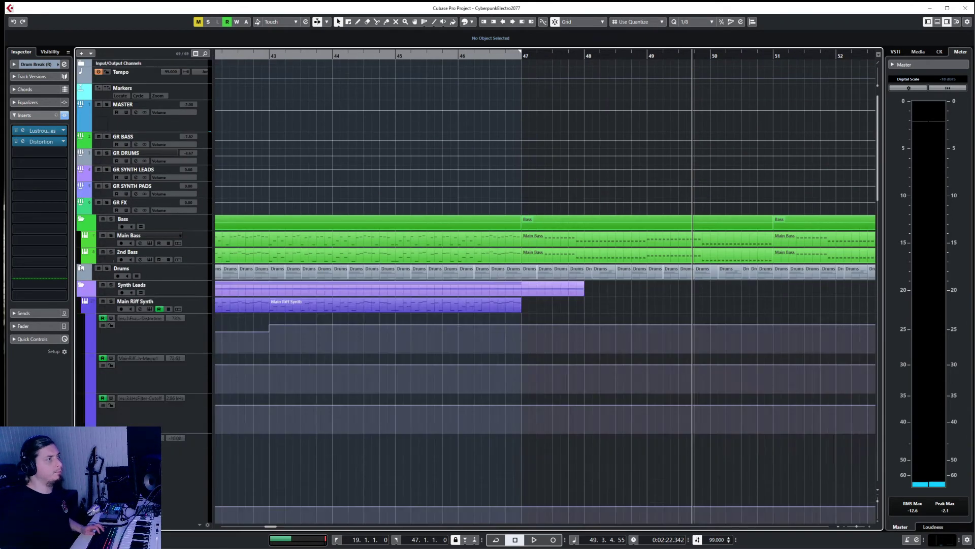
# - Examine the Synth Leads tracks and their parts across the earlier song sections, selecting the HONK SYNTH track
pyautogui.scroll(-6, 534, 308)
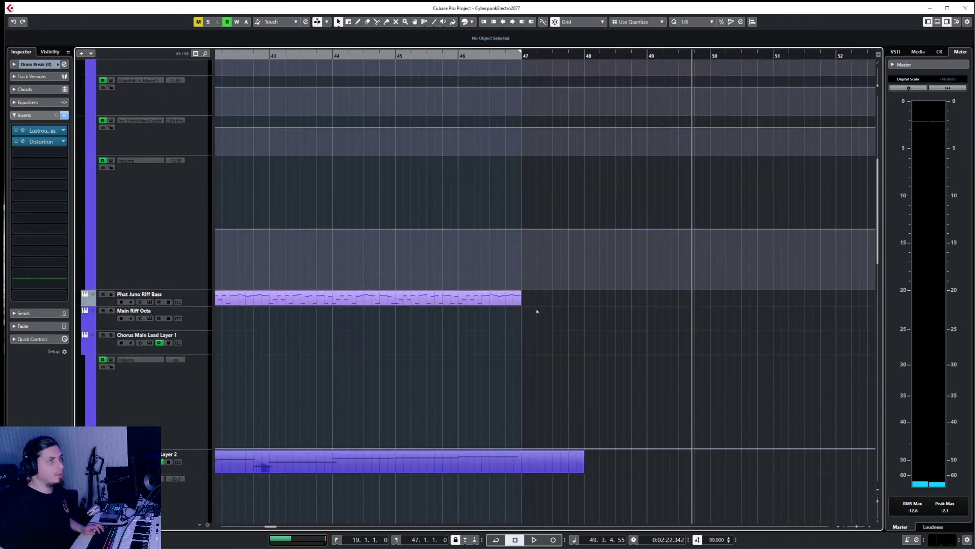
pyautogui.keyDown('ctrl'); pyautogui.scroll(-4, 534, 308); pyautogui.keyUp('ctrl')
pyautogui.scroll(6, 535, 309)
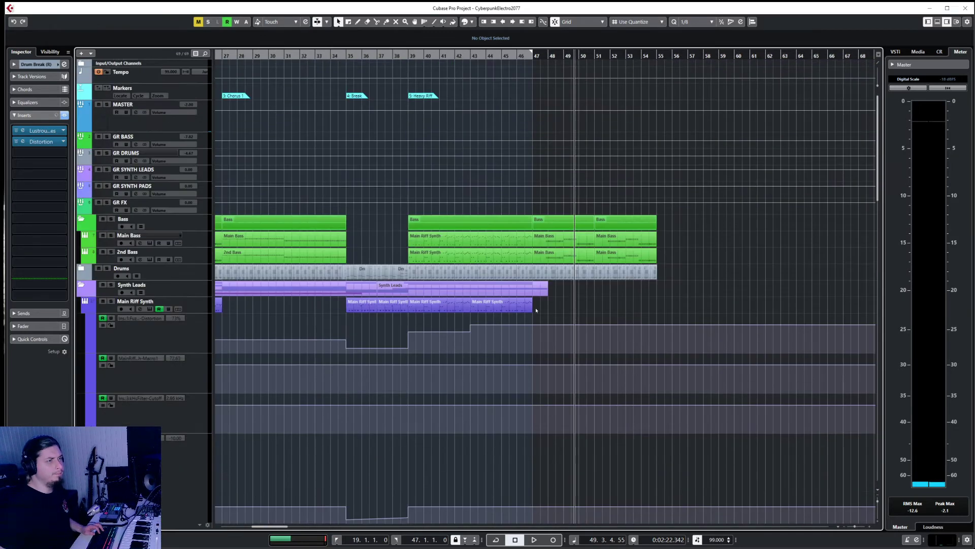
pyautogui.scroll(-8, 437, 343)
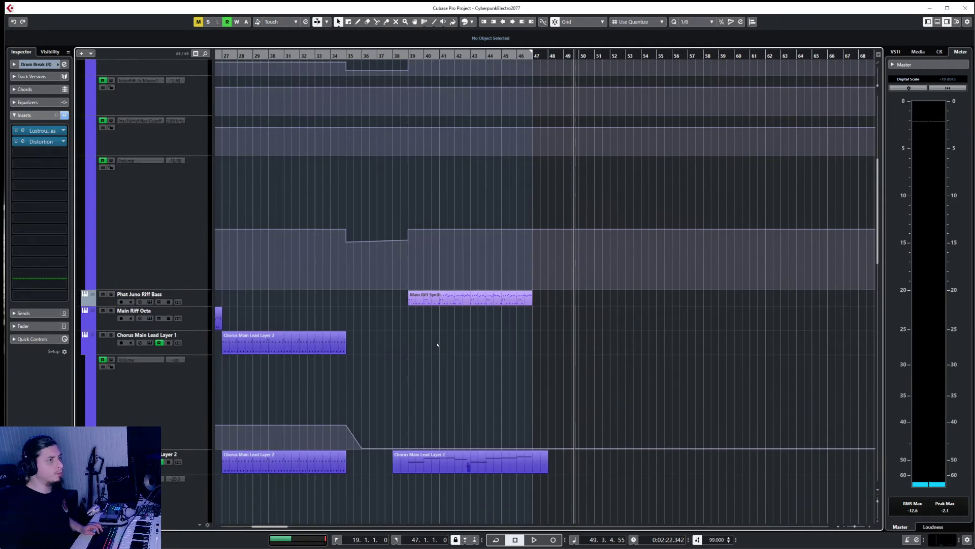
pyautogui.scroll(2, 438, 344)
pyautogui.hscroll(-5, 438, 344)
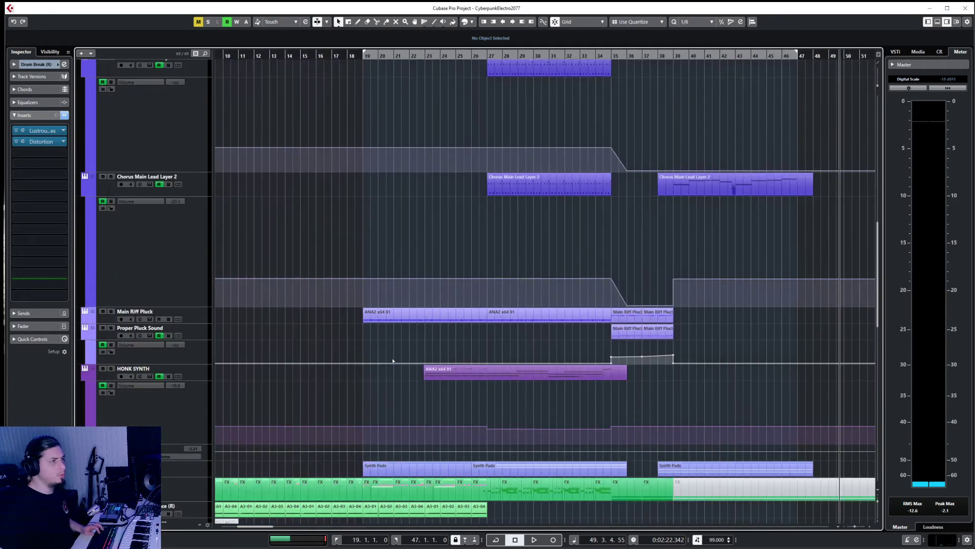
pyautogui.click(201, 375)
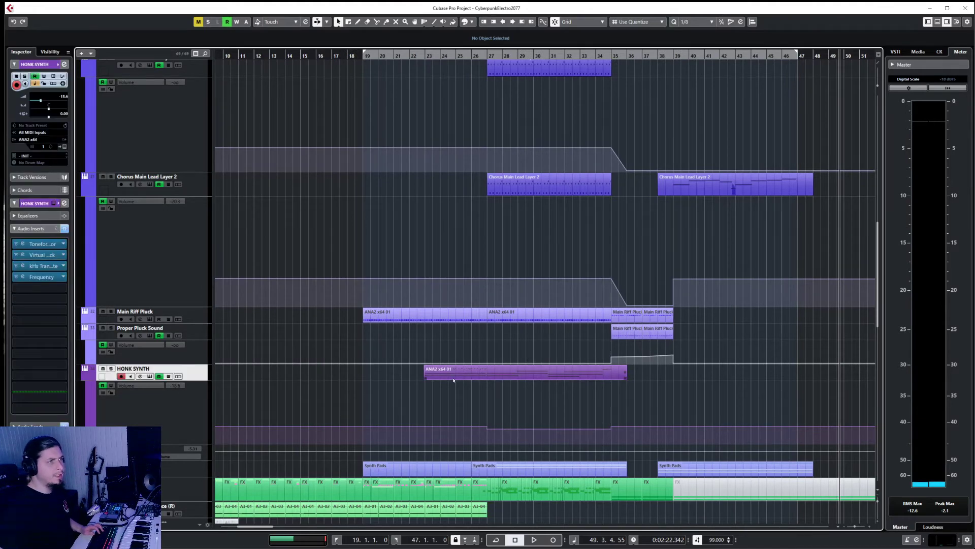
pyautogui.scroll(2, 454, 380)
pyautogui.scroll(-4, 453, 380)
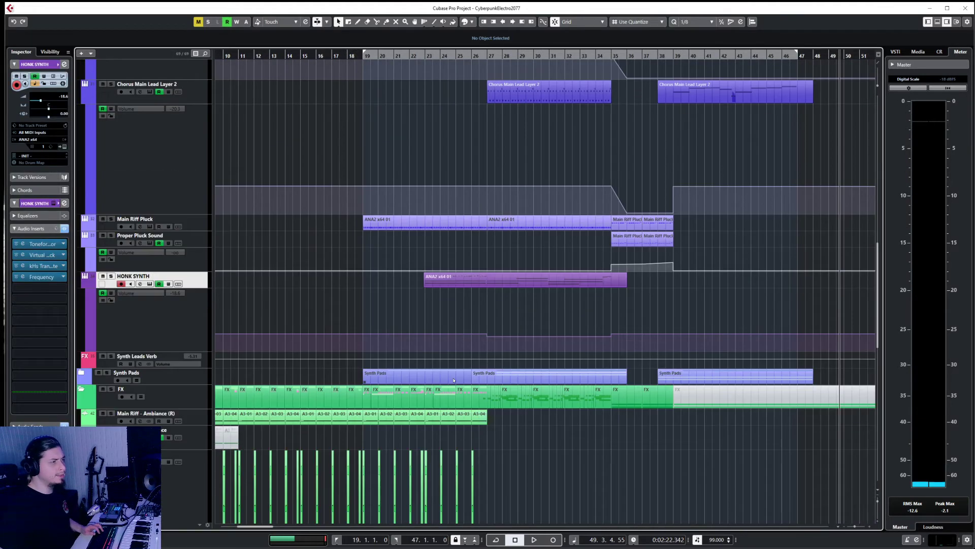
# - Expand the Synth Pads folder and collapse the Synth Leads folder
pyautogui.click(90, 377)
pyautogui.scroll(10, 250, 277)
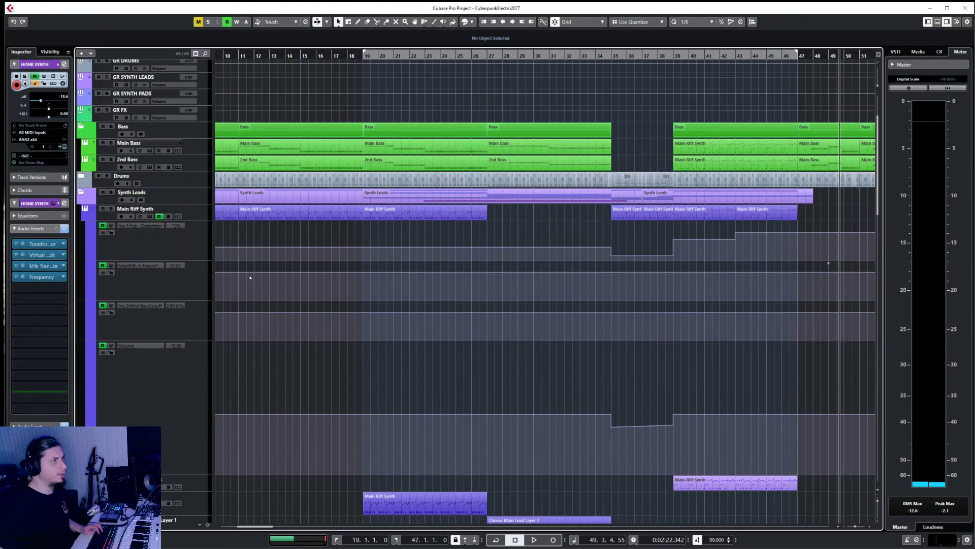
pyautogui.click(88, 195)
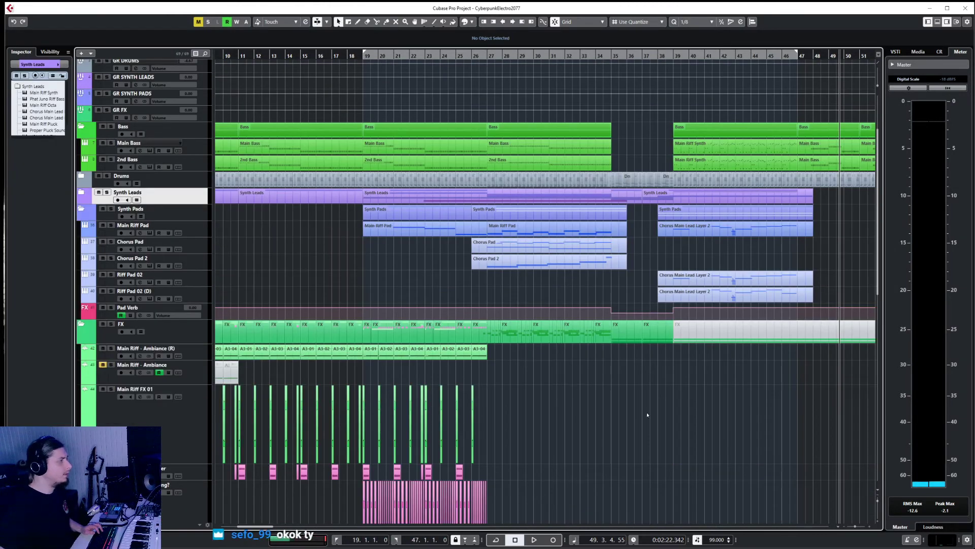
# - Select the Main Riff Pad track and examine the pad and FX parts across the whole arrangement
pyautogui.scroll(-8, 650, 409)
pyautogui.scroll(8, 653, 404)
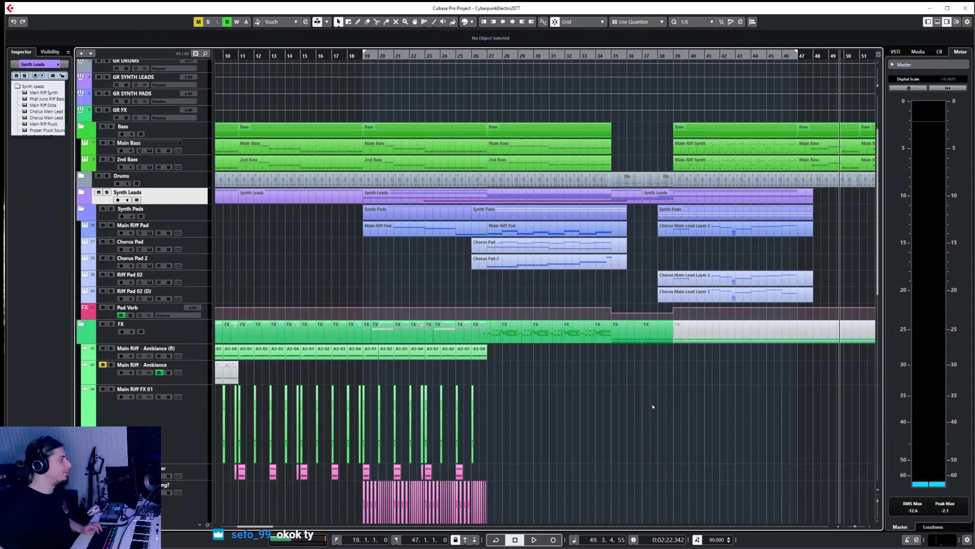
pyautogui.hscroll(3, 641, 389)
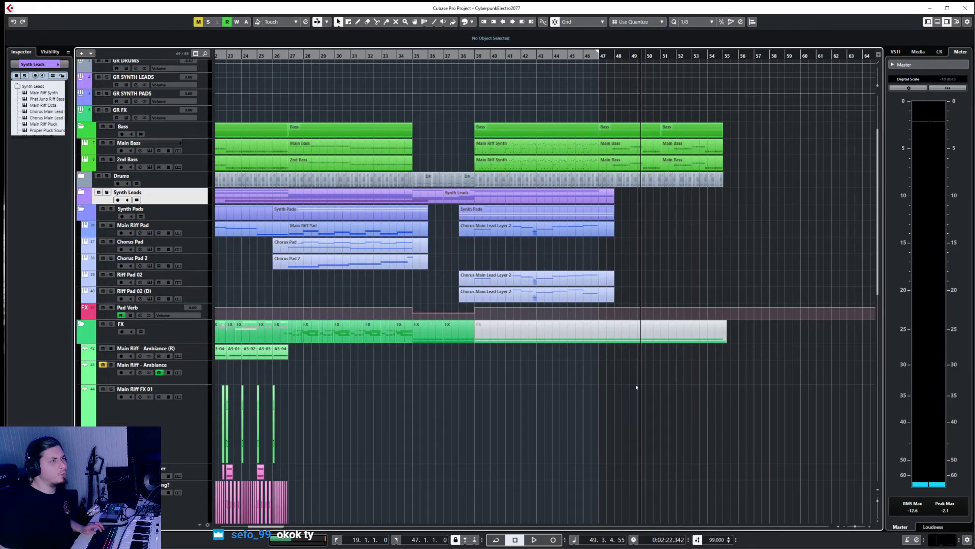
pyautogui.click(200, 229)
pyautogui.hscroll(-4, 431, 269)
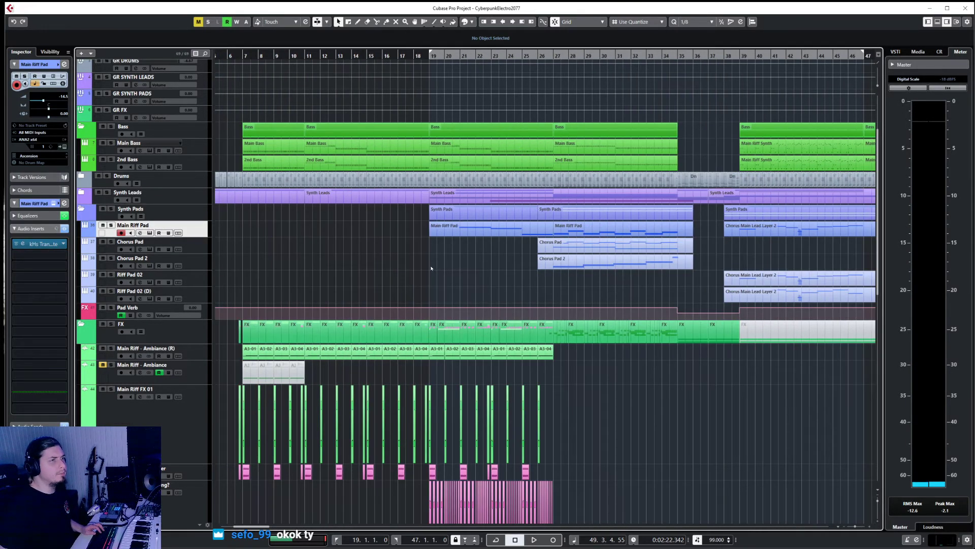
pyautogui.hscroll(4, 431, 268)
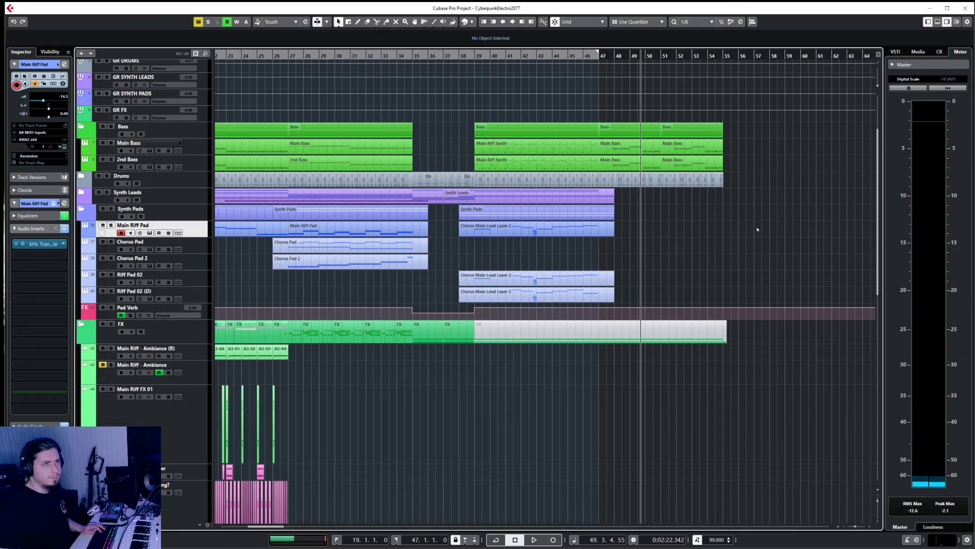
pyautogui.hscroll(5, 753, 230)
pyautogui.hscroll(-1, 715, 223)
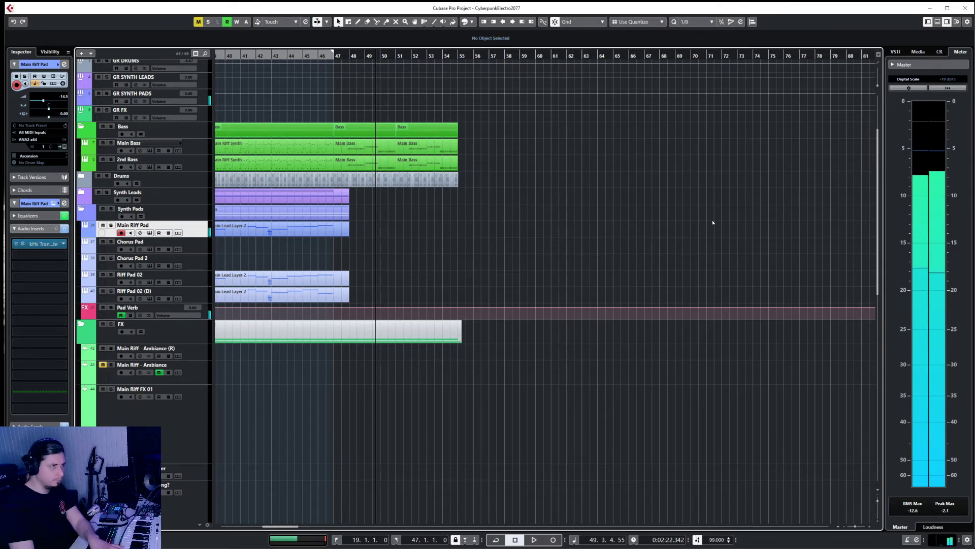
pyautogui.press('KP_Divide')
pyautogui.click(296, 54)
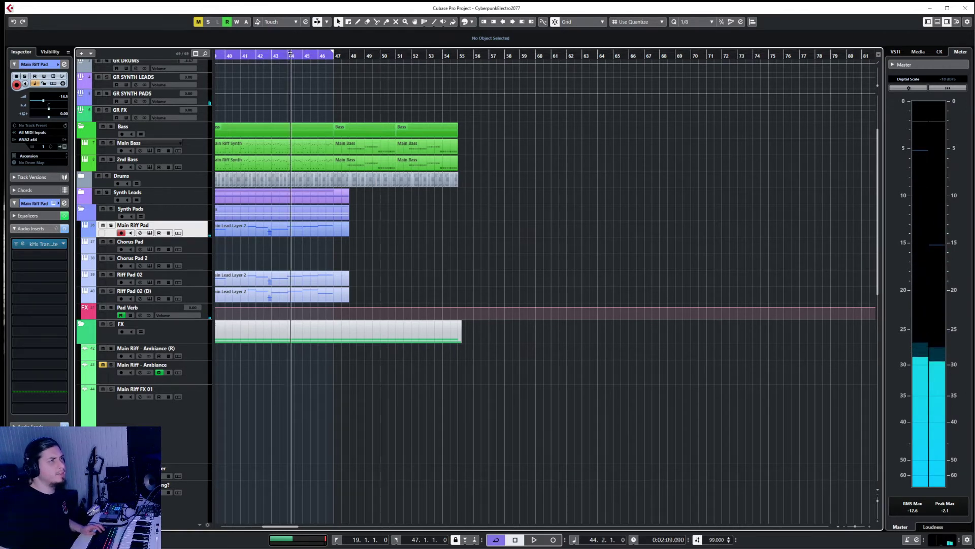
pyautogui.press('KP_Divide')
# - Play the arrangement from bar 45 to the end of the existing parts at bar 55 and stop playback
pyautogui.scroll(3, 448, 263)
pyautogui.hscroll(-3, 447, 263)
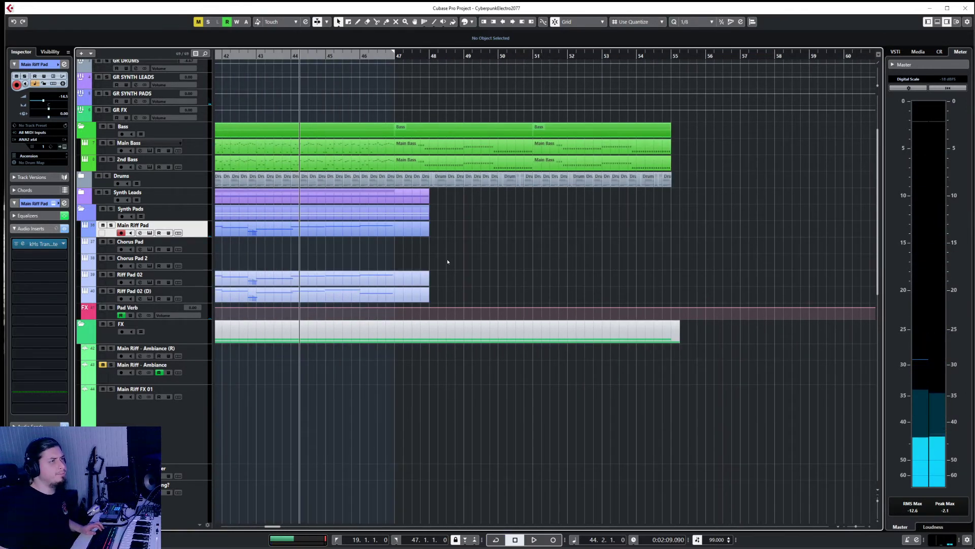
pyautogui.click(326, 55)
pyautogui.press('space')
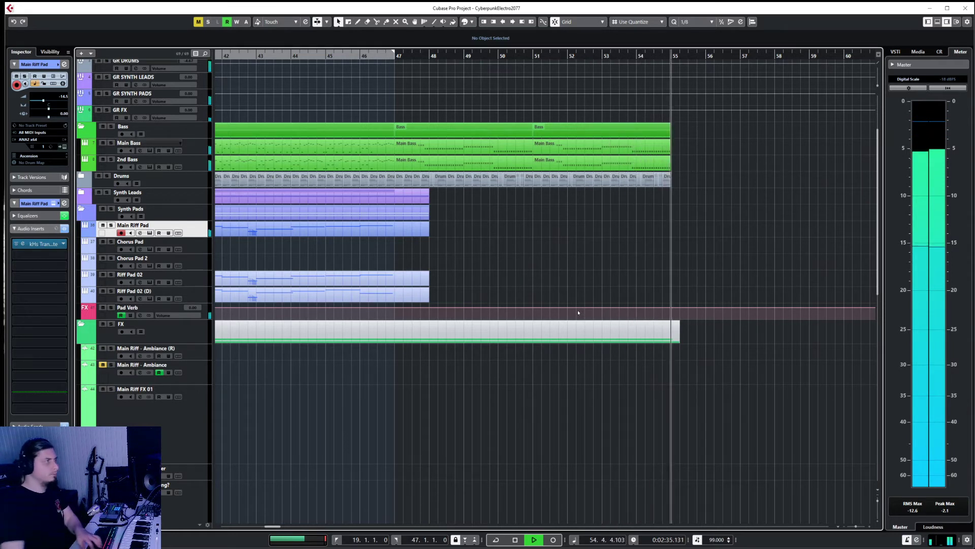
pyautogui.press('space')
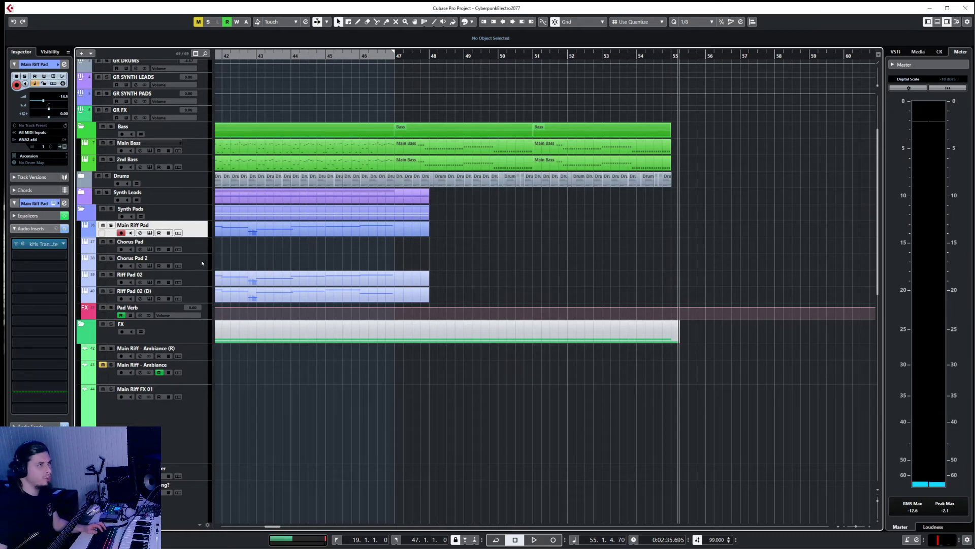
# - Add a mono audio track named "Chorus 2 Guitar" below Riff Pad 02 (D), with hardware Input 2 as its input and Stereo Out as output
pyautogui.scroll(-6, 303, 254)
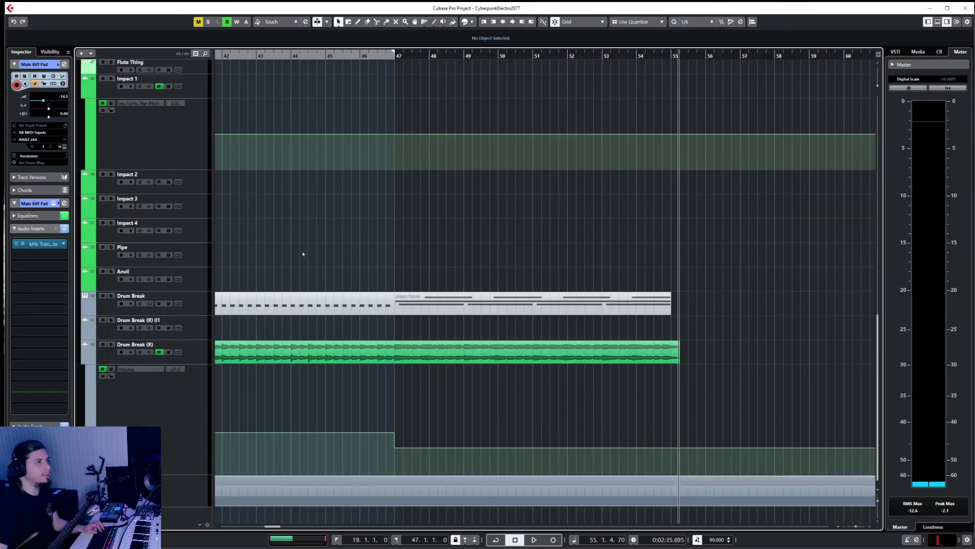
pyautogui.scroll(10, 303, 253)
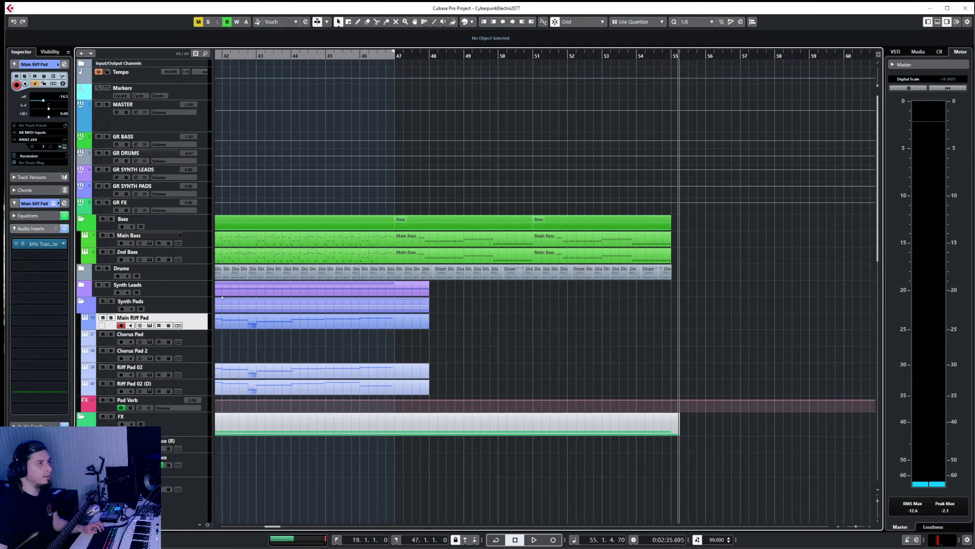
pyautogui.click(199, 389)
pyautogui.rightClick(199, 389)
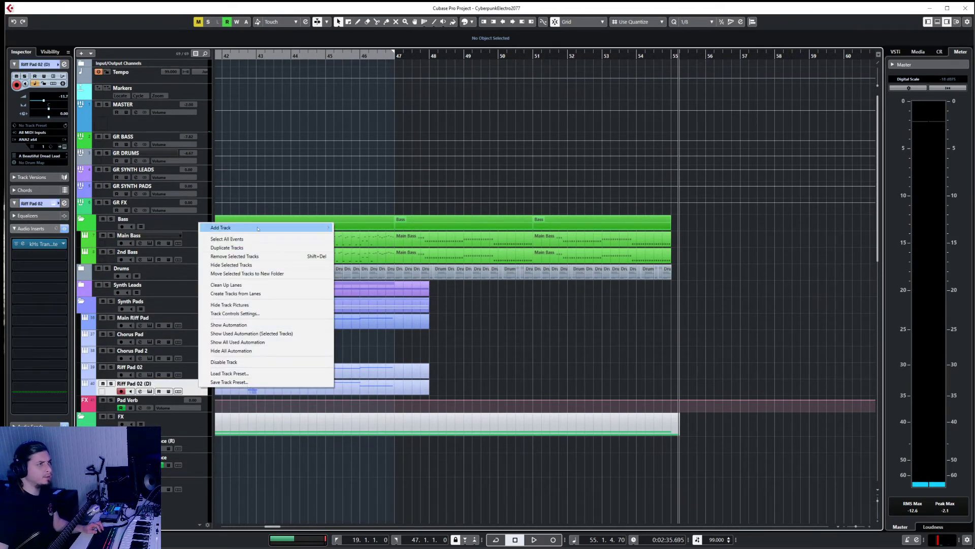
pyautogui.moveTo(229, 227)
pyautogui.click(355, 224)
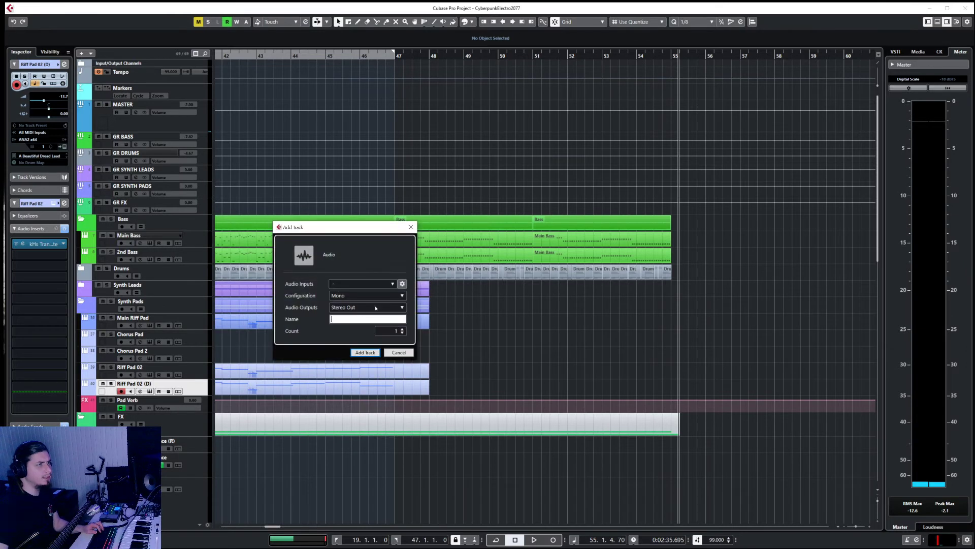
pyautogui.click(392, 284)
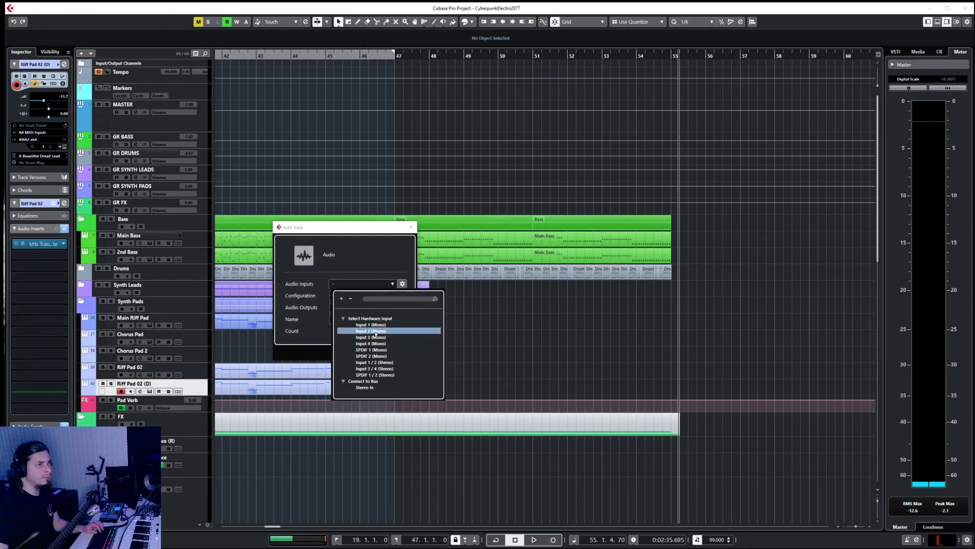
pyautogui.click(360, 331)
pyautogui.click(358, 319)
pyautogui.write('Chorus 2 Guitar')
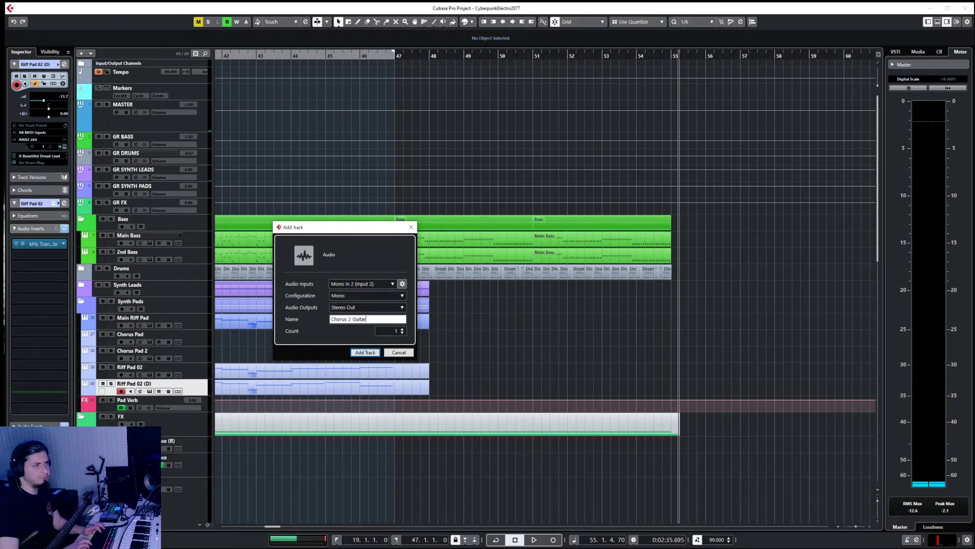
pyautogui.press('Return')
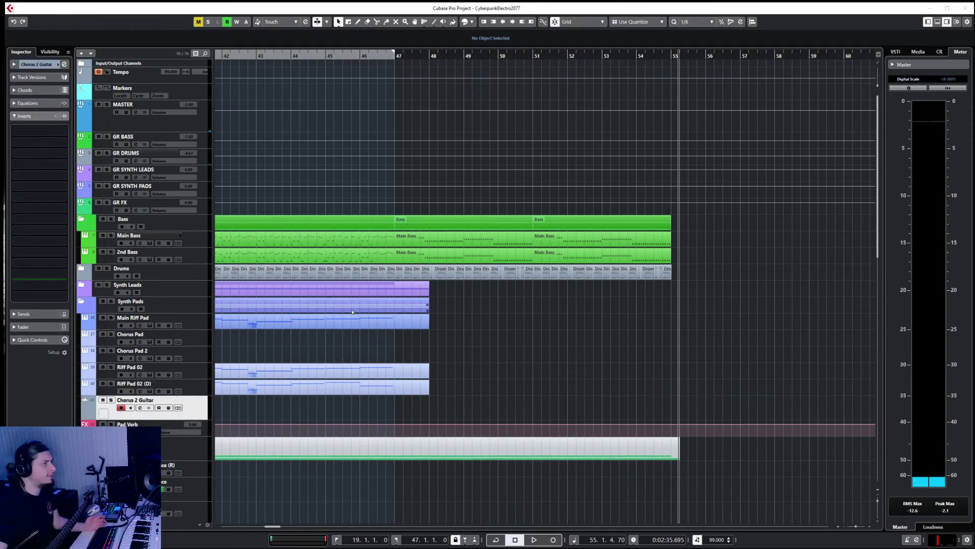
# - Colour the Chorus 2 Guitar track light yellow and place the playhead at bar 46
pyautogui.click(89, 418)
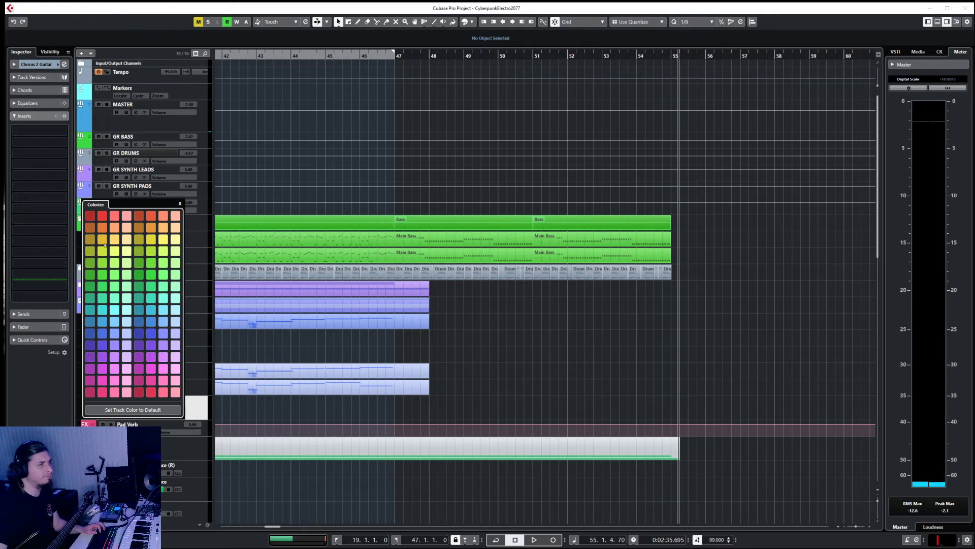
pyautogui.click(163, 239)
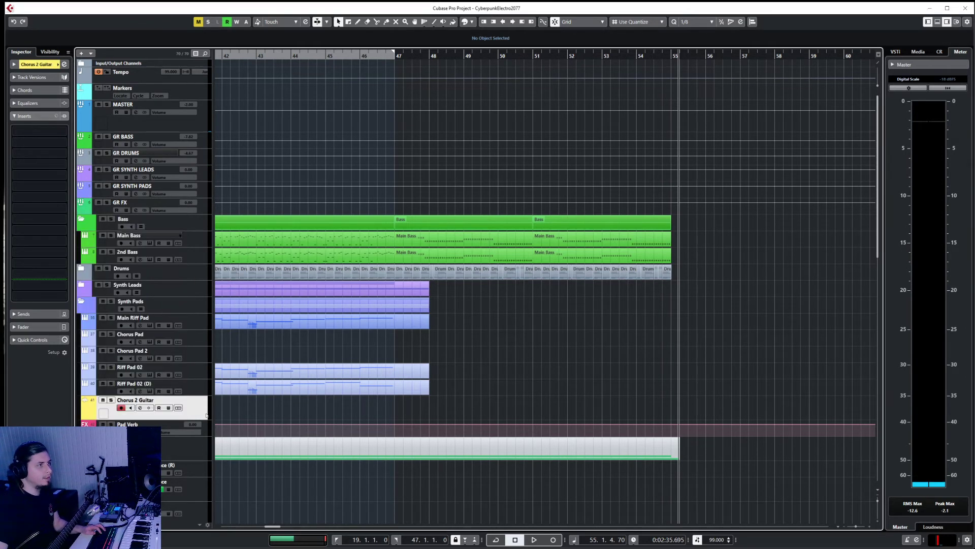
pyautogui.click(358, 58)
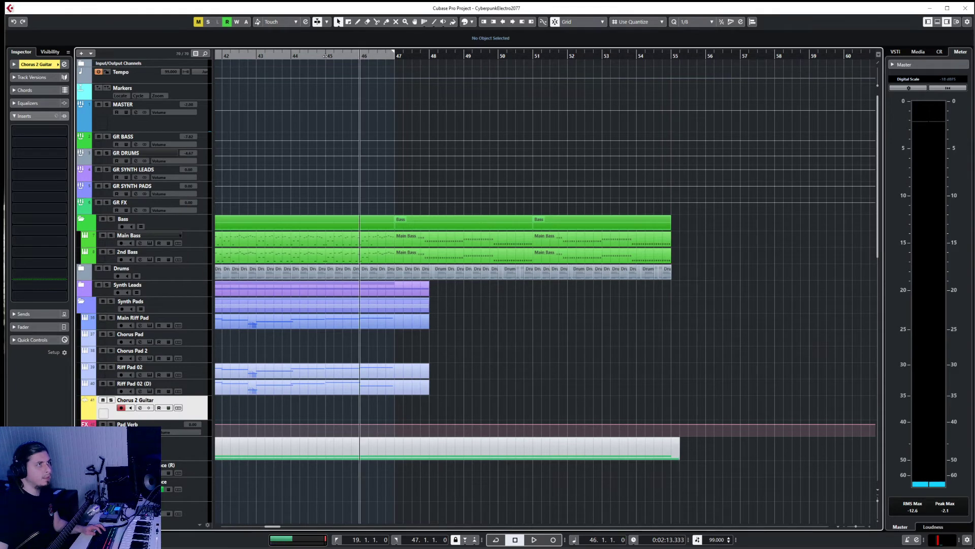
# - Place the playhead at bar 45 and route the Chorus 2 Guitar track's output to the GR SYNTH PADS group
pyautogui.click(326, 57)
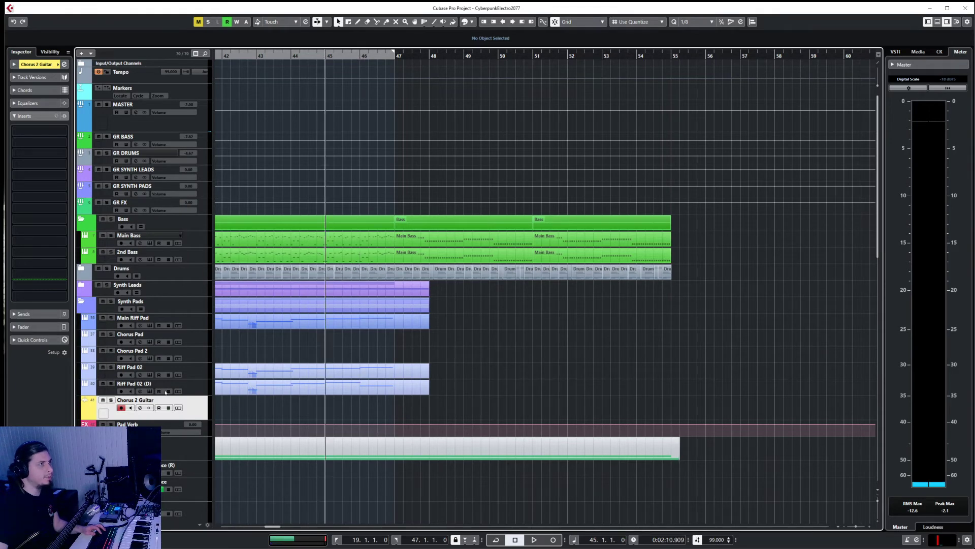
pyautogui.click(35, 64)
pyautogui.press('F3')
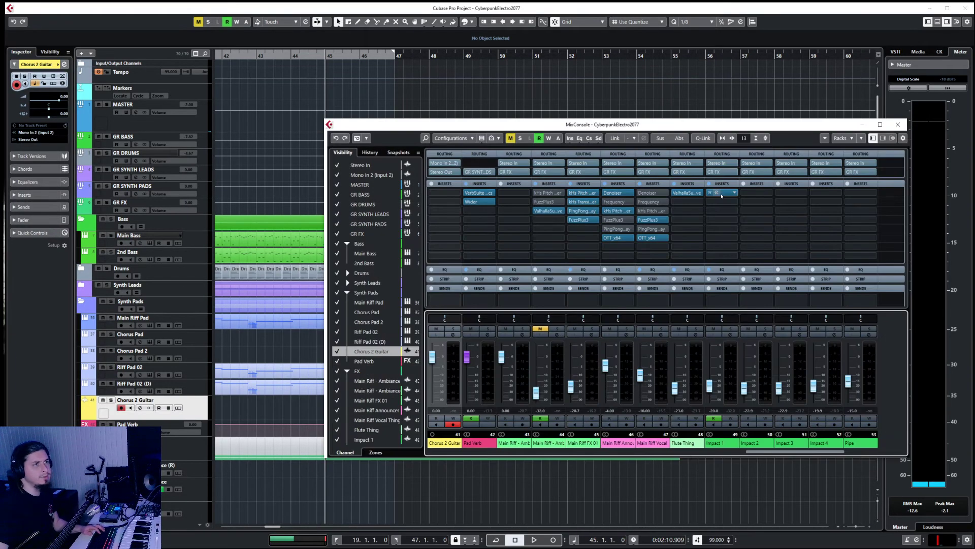
pyautogui.click(447, 173)
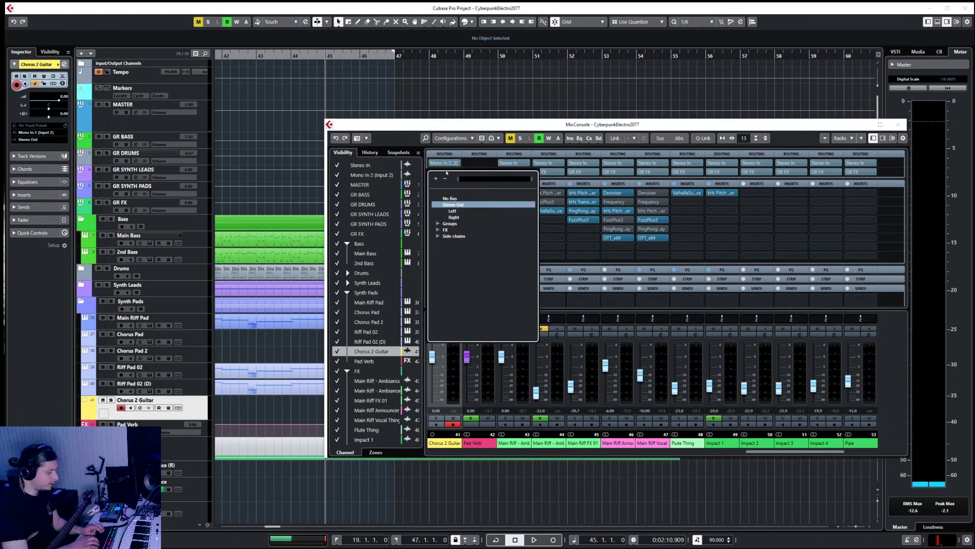
pyautogui.write('pad')
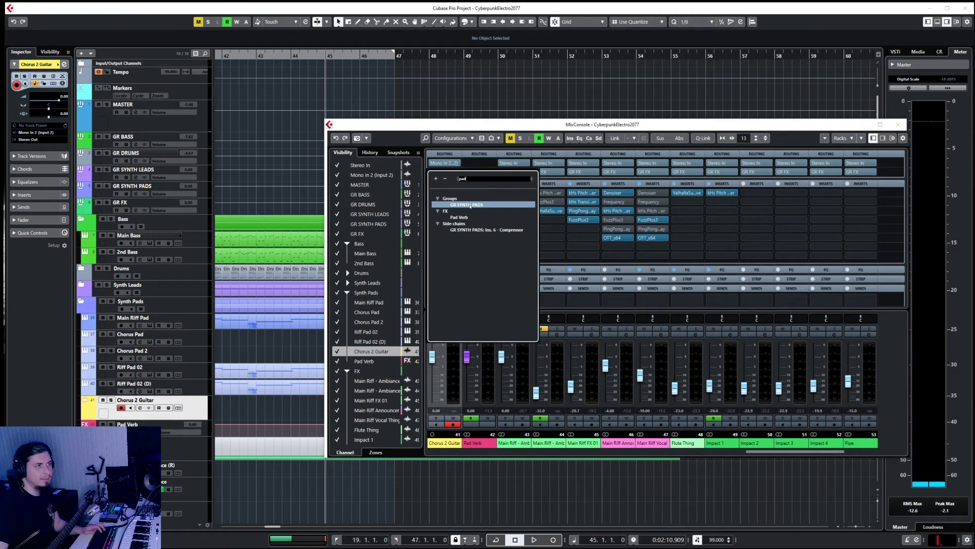
pyautogui.click(469, 205)
pyautogui.click(895, 126)
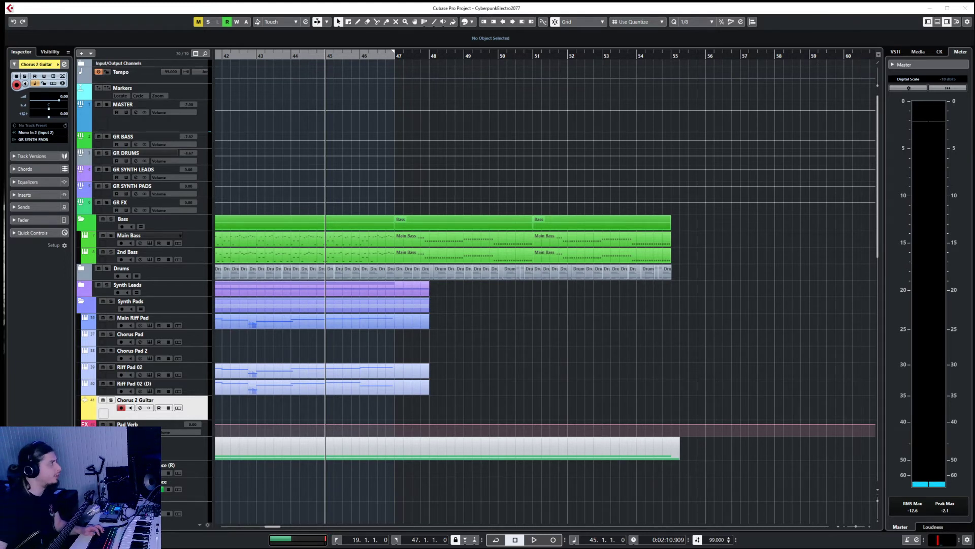
# - Switch to the browser and examine the sengpielaudio tempo-to-delay chart for the 99 BPM delay times, then close it
pyautogui.moveTo(0, 168); pyautogui.dragTo(663, 113)
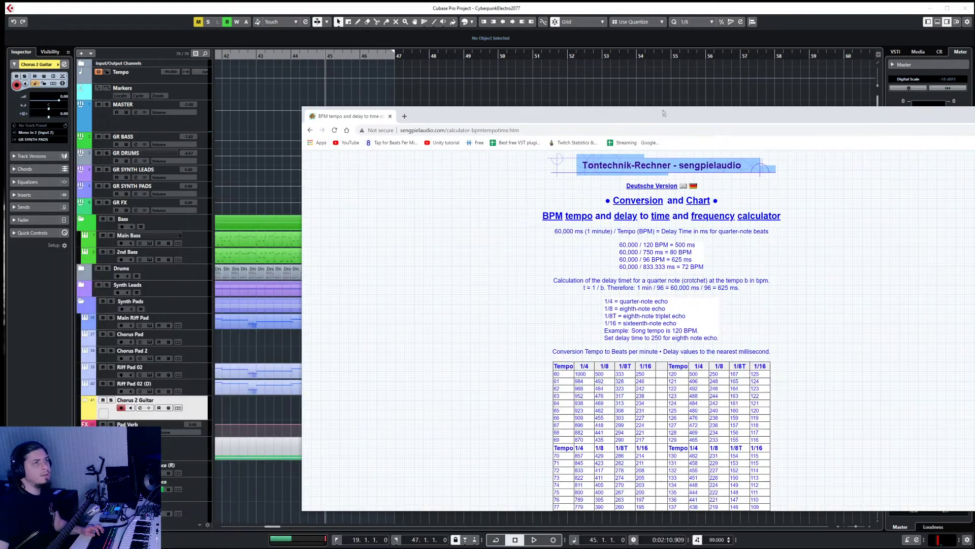
pyautogui.doubleClick(663, 112)
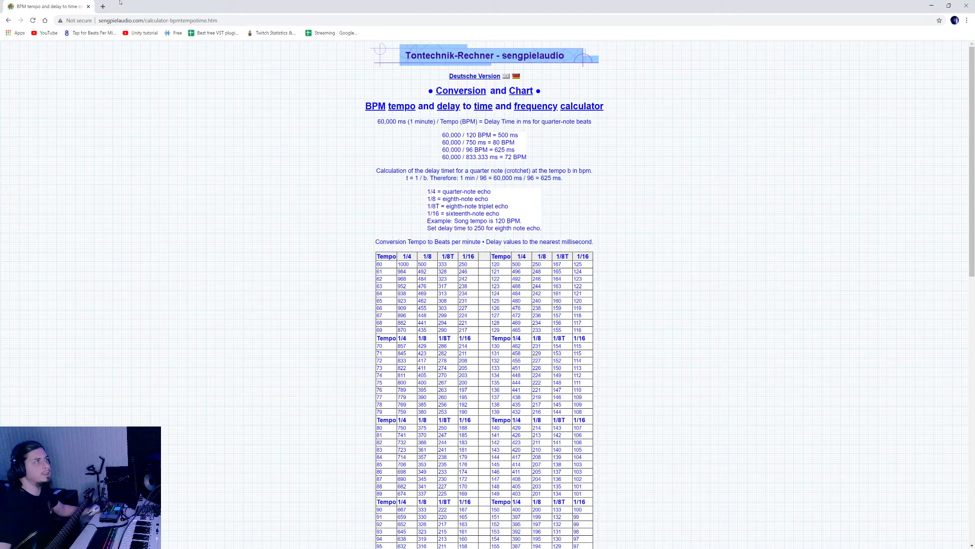
pyautogui.click(931, 6)
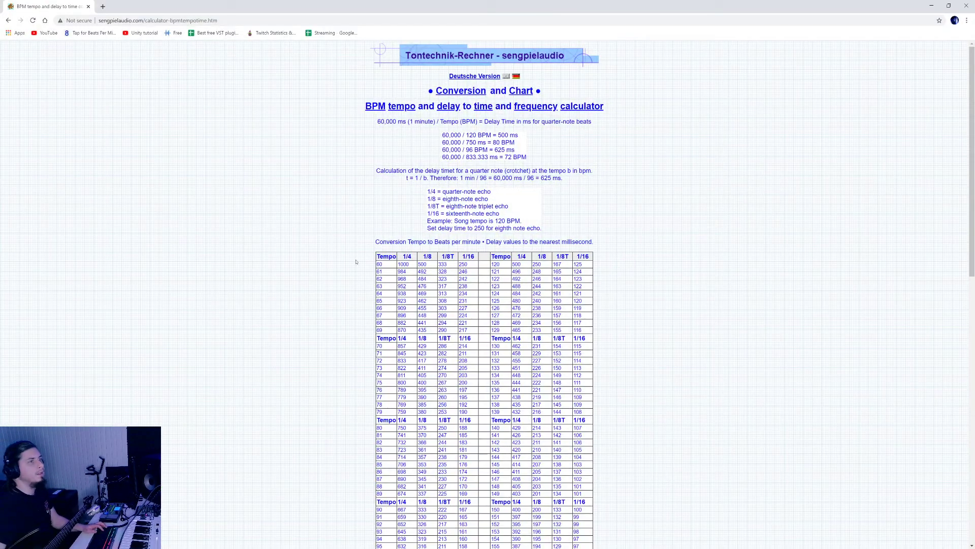
pyautogui.scroll(-3, 392, 245)
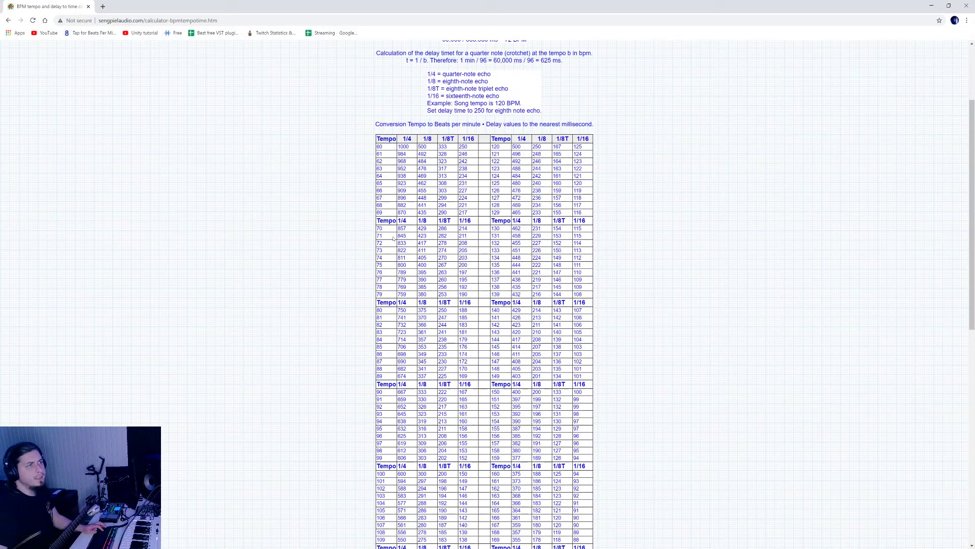
pyautogui.scroll(-2, 391, 315)
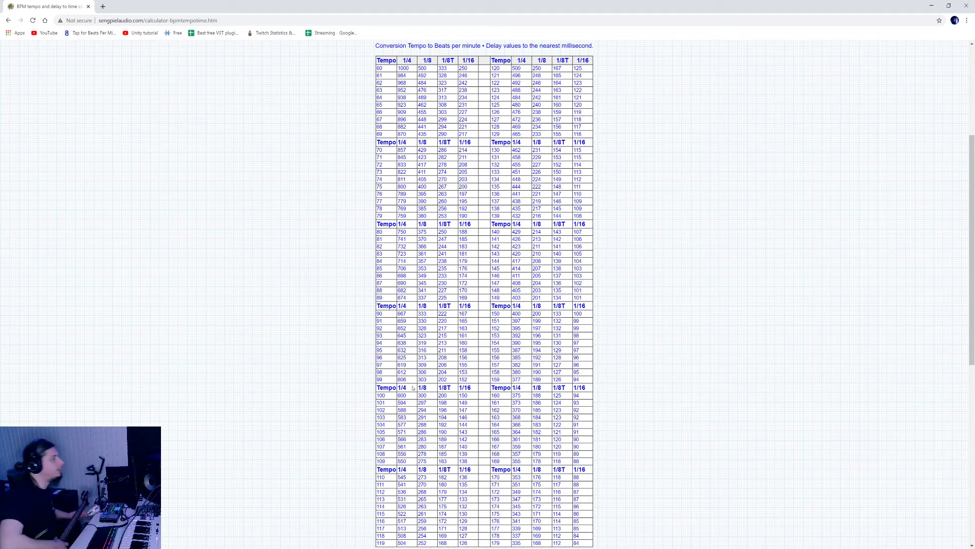
pyautogui.click(967, 6)
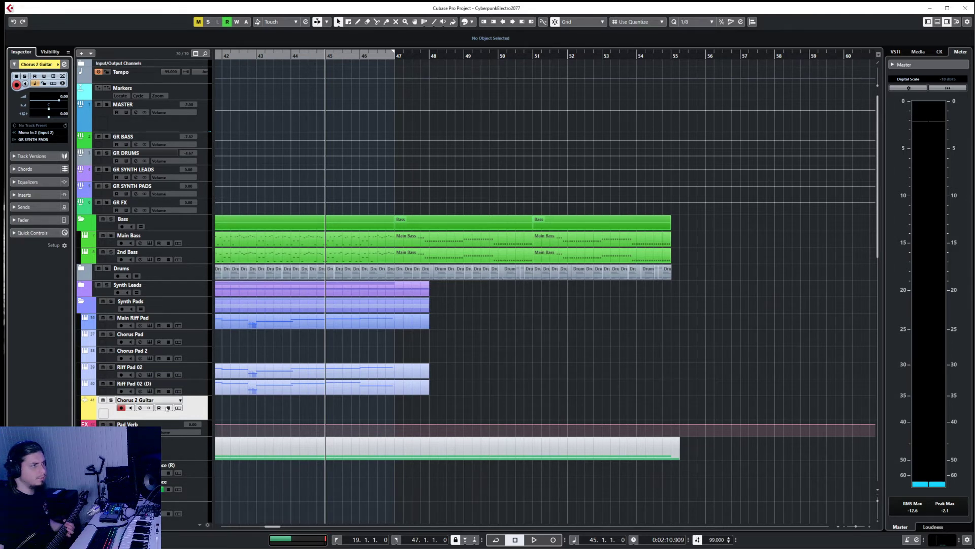
# - Record a guitar take on the Chorus 2 Guitar track from bar 45 until just past bar 51
pyautogui.click(131, 408)
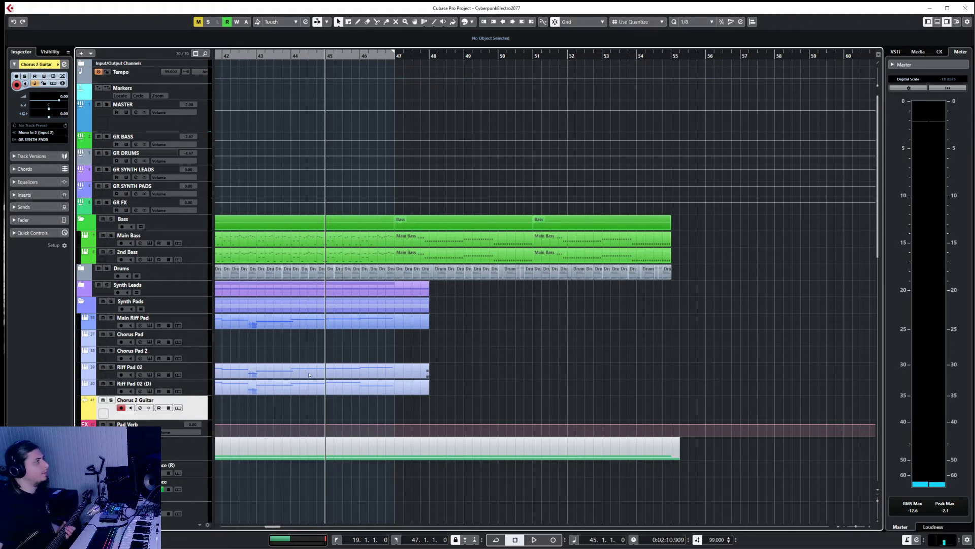
pyautogui.click(557, 541)
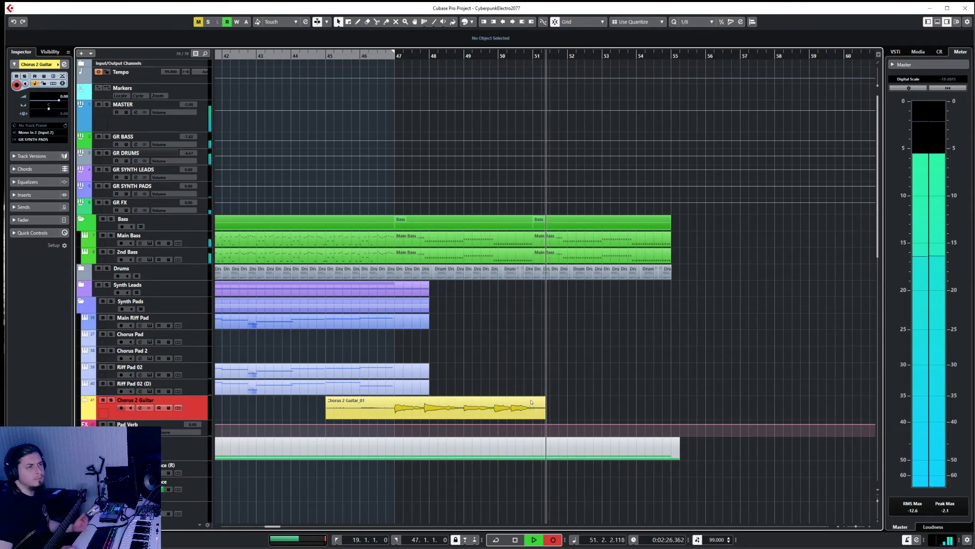
pyautogui.press('space')
# - Trim both ends of the recorded guitar clip so it runs from bar 47 to bar 51
pyautogui.moveTo(553, 412)
pyautogui.mouseDown()
pyautogui.moveTo(534, 408)
pyautogui.moveTo(545, 407)
pyautogui.mouseUp()
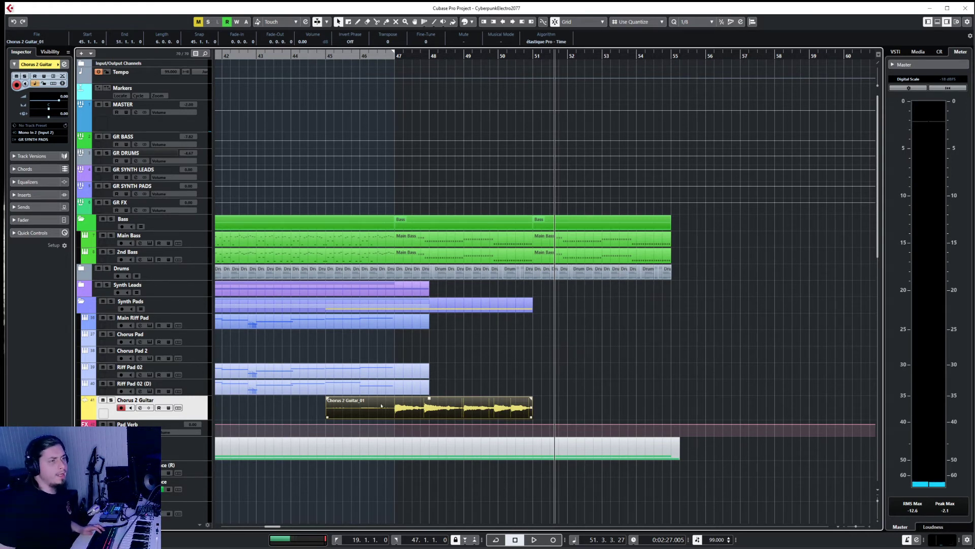
pyautogui.moveTo(328, 417); pyautogui.dragTo(396, 417)
pyautogui.scroll(3, 410, 409)
pyautogui.scroll(1, 409, 408)
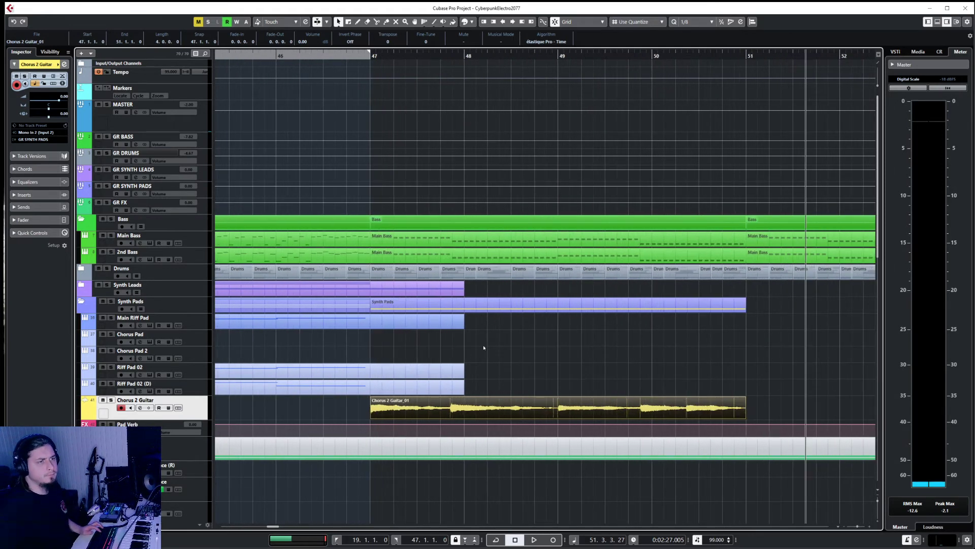
# - Duplicate the trimmed guitar clip so the copy covers bars 51 to 55
pyautogui.hscroll(3, 480, 203)
pyautogui.click(482, 52)
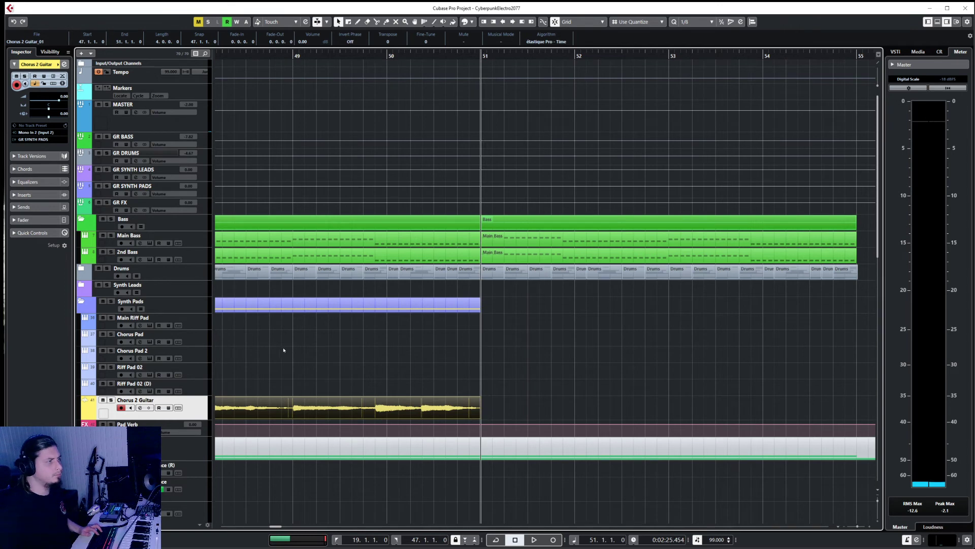
pyautogui.hotkey('ctrl', 'd')
pyautogui.scroll(-3, 526, 340)
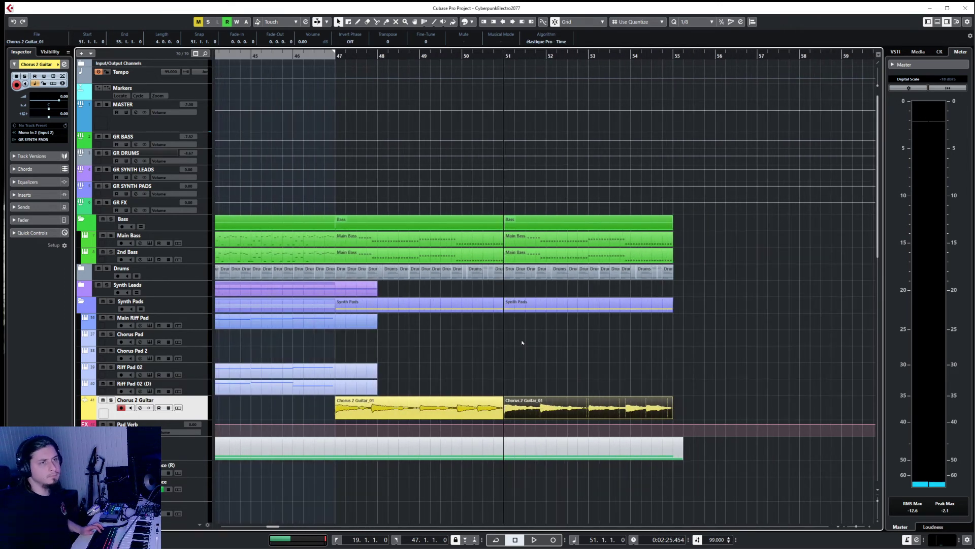
# - Place the playhead in bar 45, select both guitar clips and set the Chorus 2 Guitar track volume to -10
pyautogui.click(258, 56)
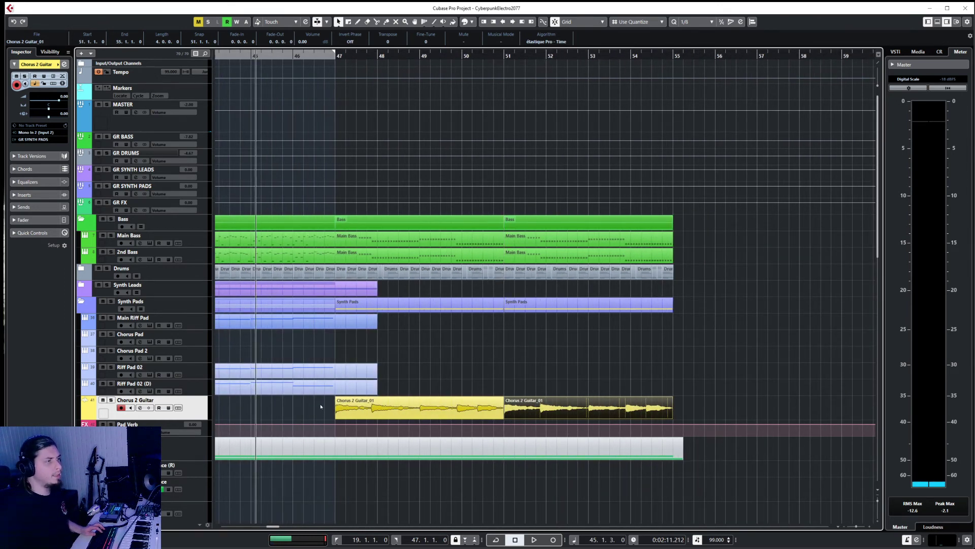
pyautogui.moveTo(320, 406); pyautogui.dragTo(549, 411)
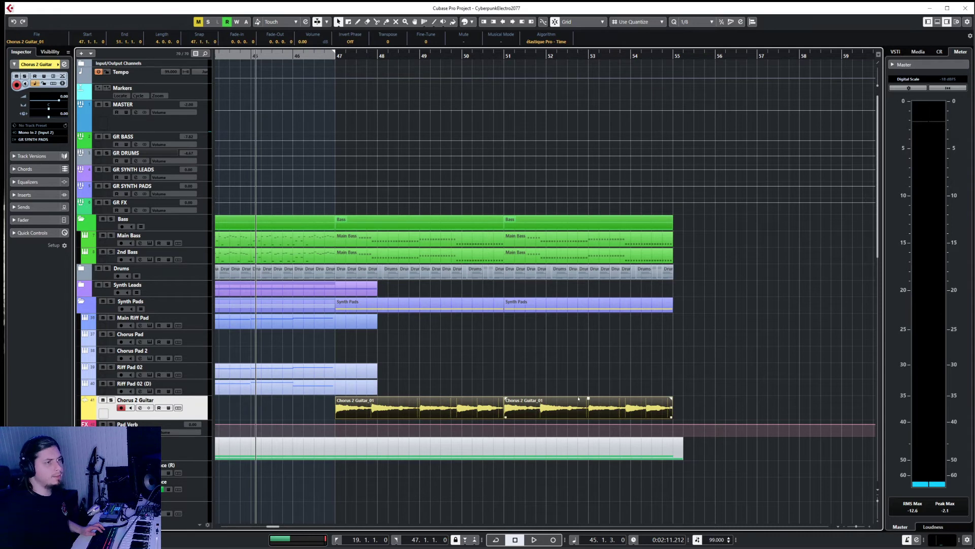
pyautogui.click(63, 96)
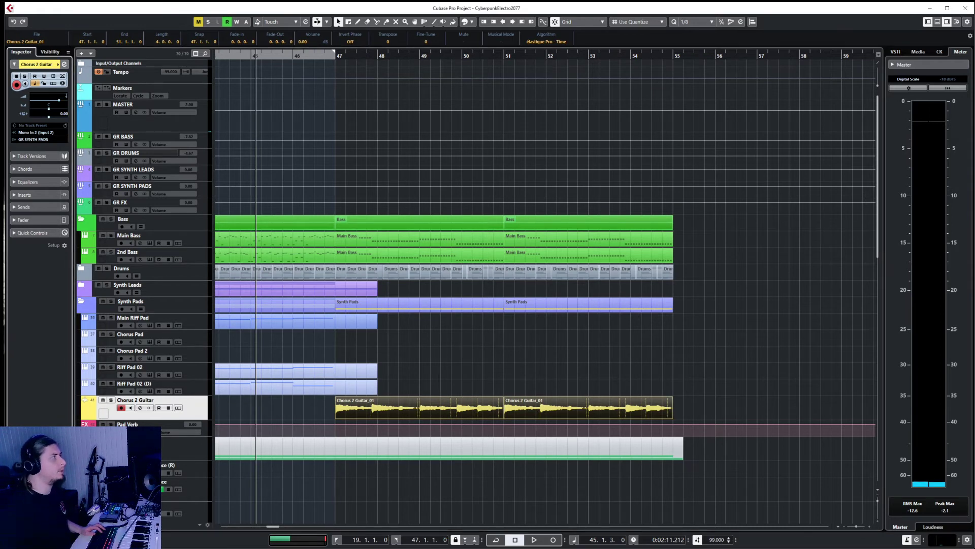
# - Play the second chorus from bar 45, solo the Chorus 2 Guitar track partway through and stop playback
pyautogui.press('space')
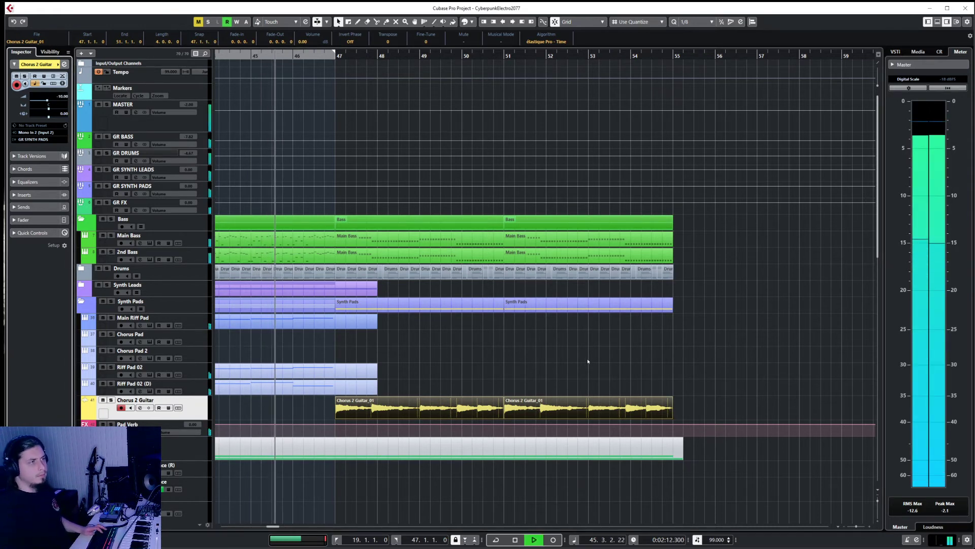
pyautogui.click(517, 366)
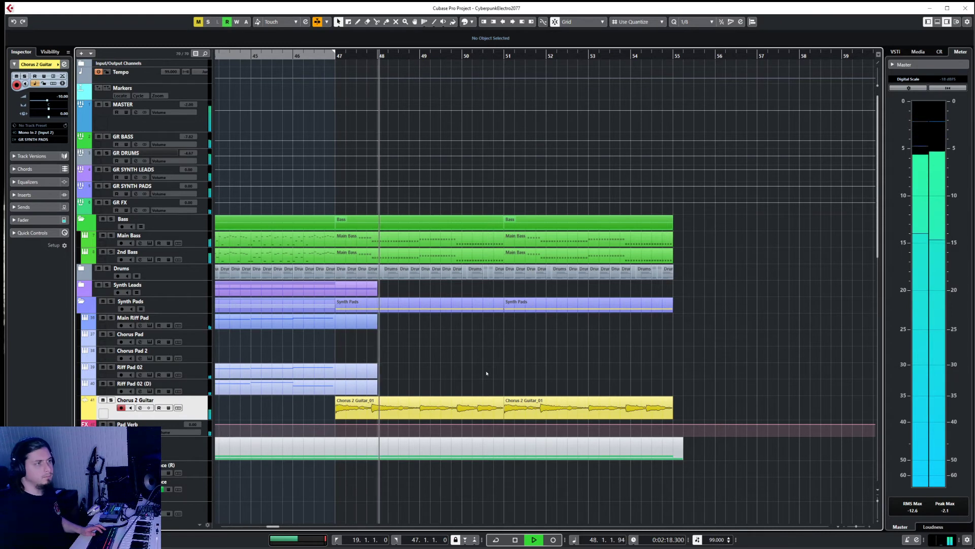
pyautogui.press('s')
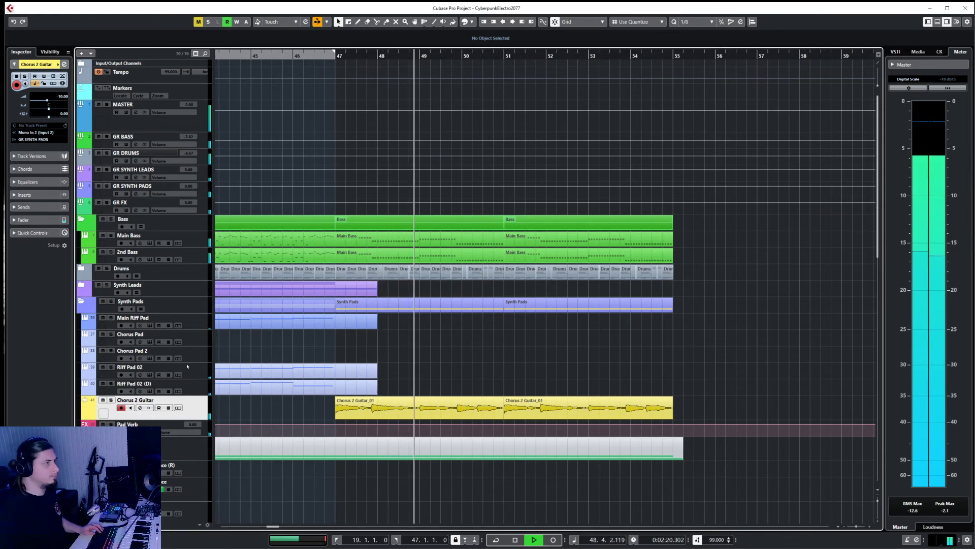
pyautogui.press('space')
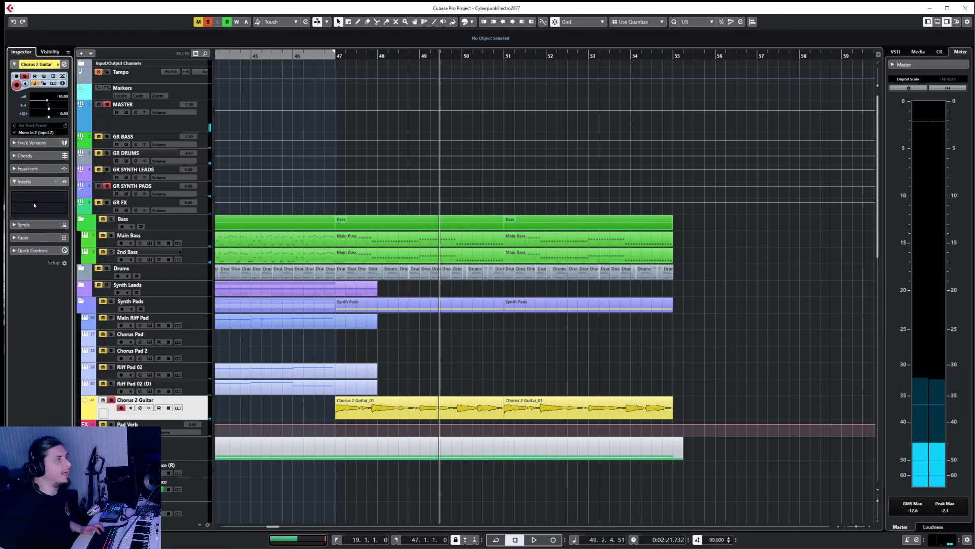
# - Insert ValhallaSupermassive as the first effect on Chorus 2 Guitar and load its massive reverb preset SpaceIsThePlace
pyautogui.click(24, 195)
pyautogui.click(48, 132)
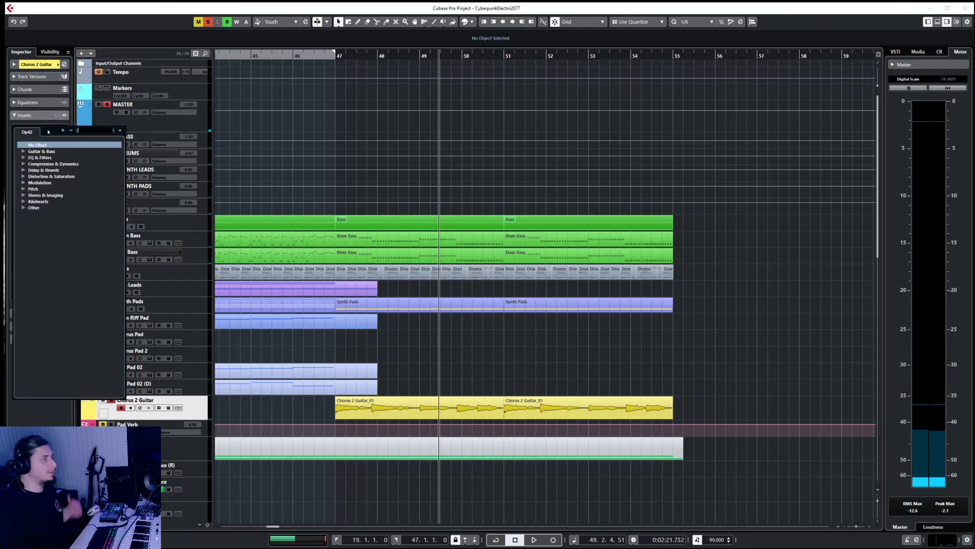
pyautogui.write('sup')
pyautogui.press('Return')
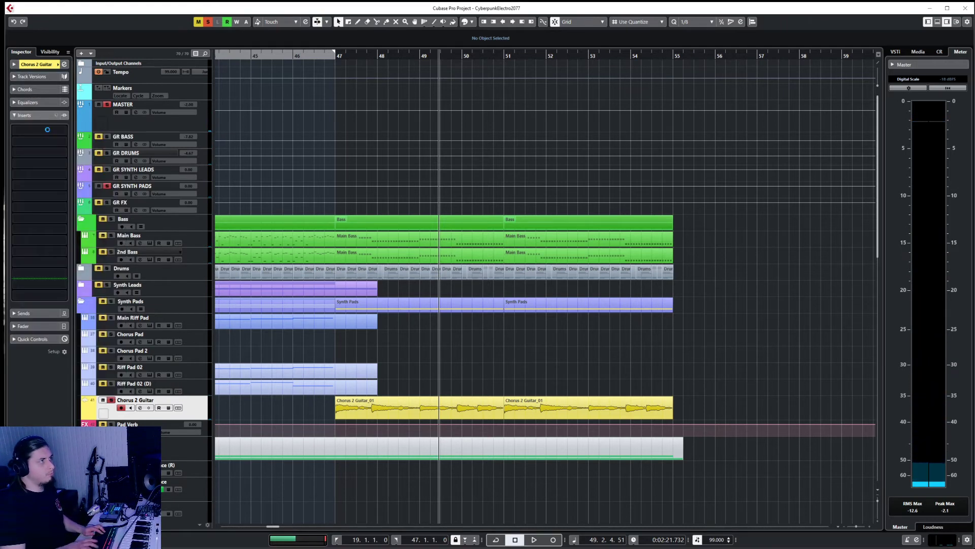
pyautogui.click(562, 338)
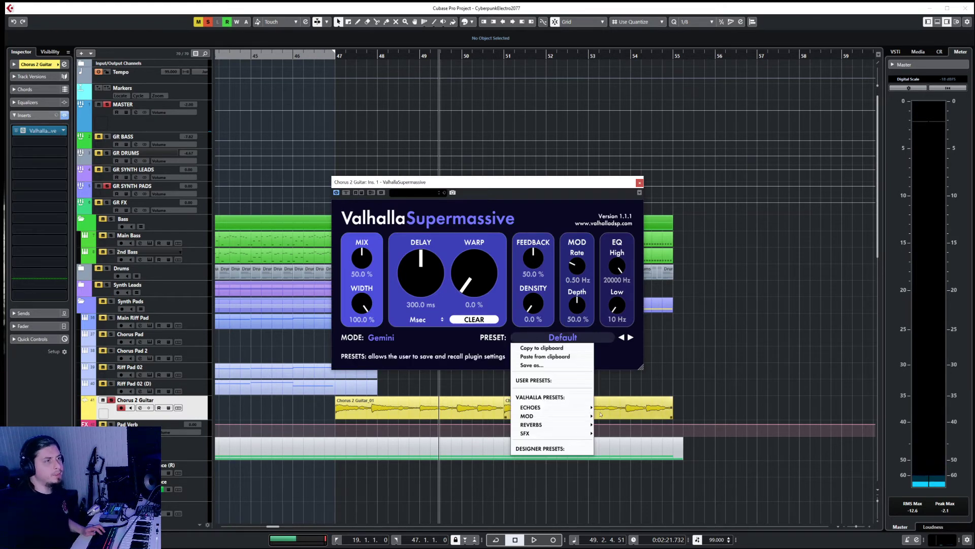
pyautogui.moveTo(563, 428)
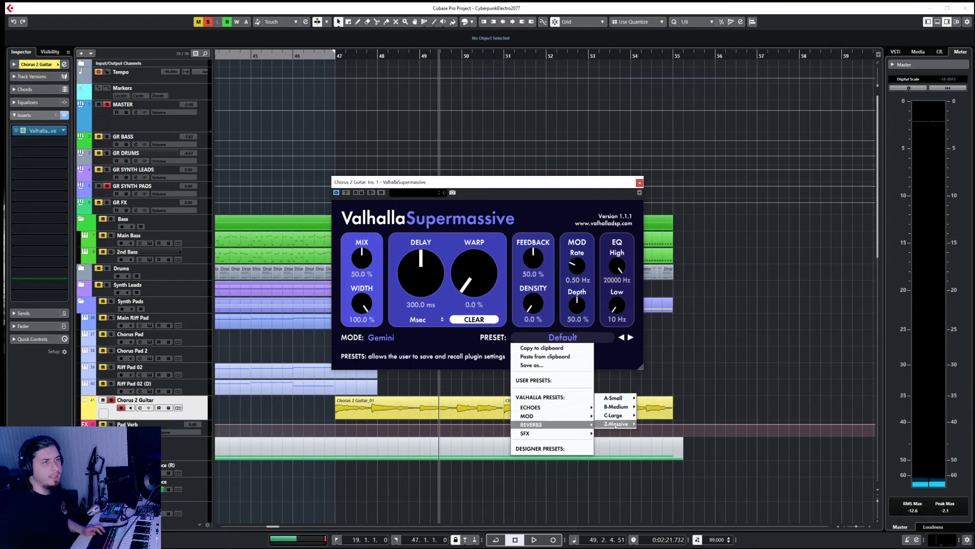
pyautogui.moveTo(624, 428)
pyautogui.click(666, 415)
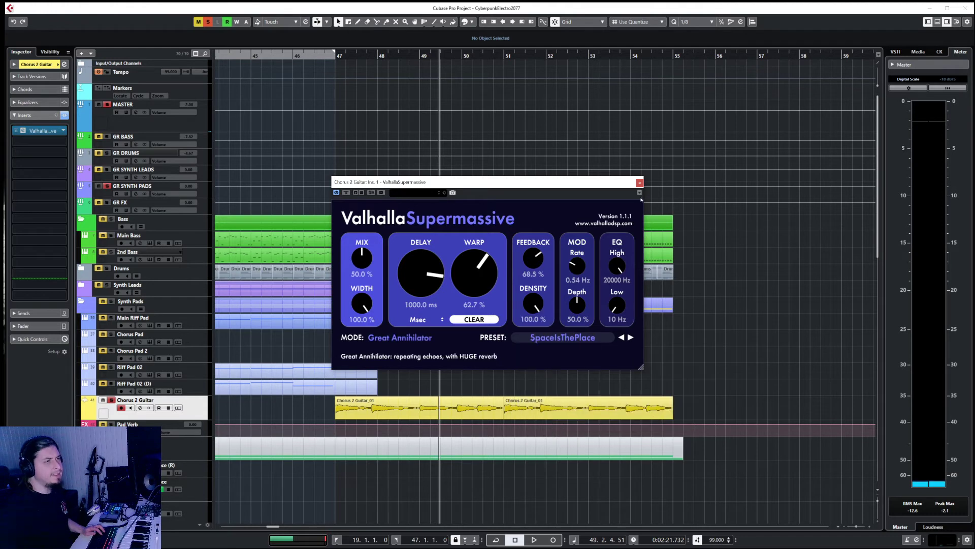
pyautogui.click(639, 182)
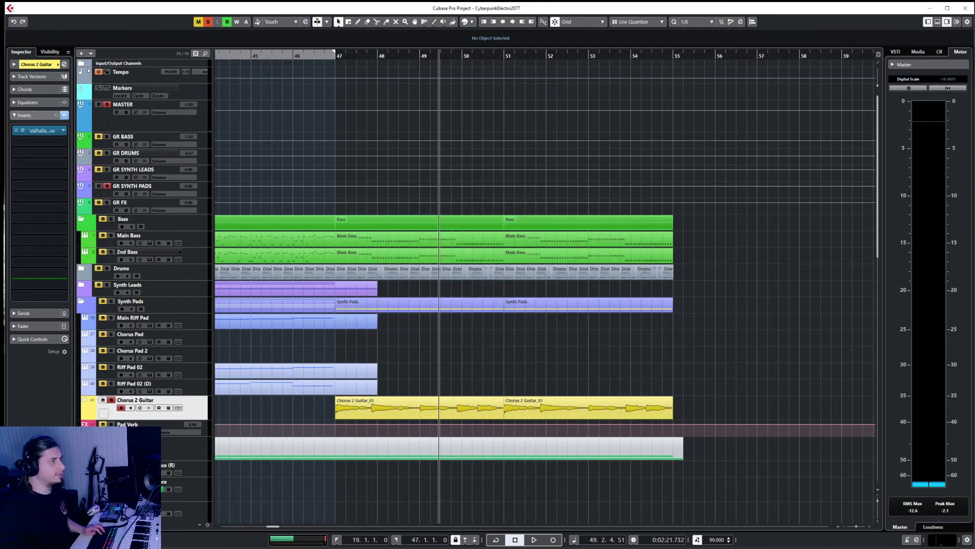
# - Add kHs Trance Gate as the second insert effect on the Chorus 2 Guitar track
pyautogui.click(52, 139)
pyautogui.write('tra')
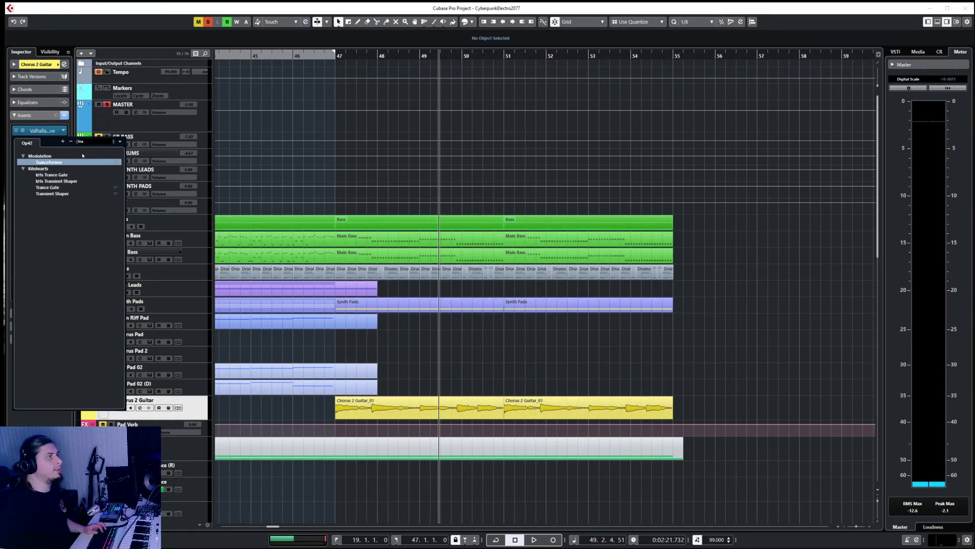
pyautogui.click(52, 175)
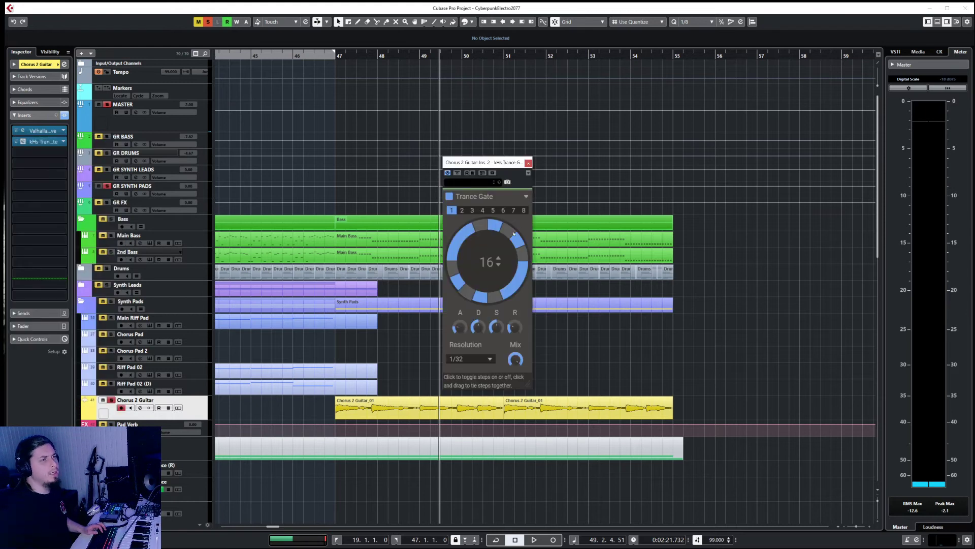
# - Play the unsoloed mix from bar 46 and check the ValhallaSupermassive settings on the guitar during playback
pyautogui.click(299, 54)
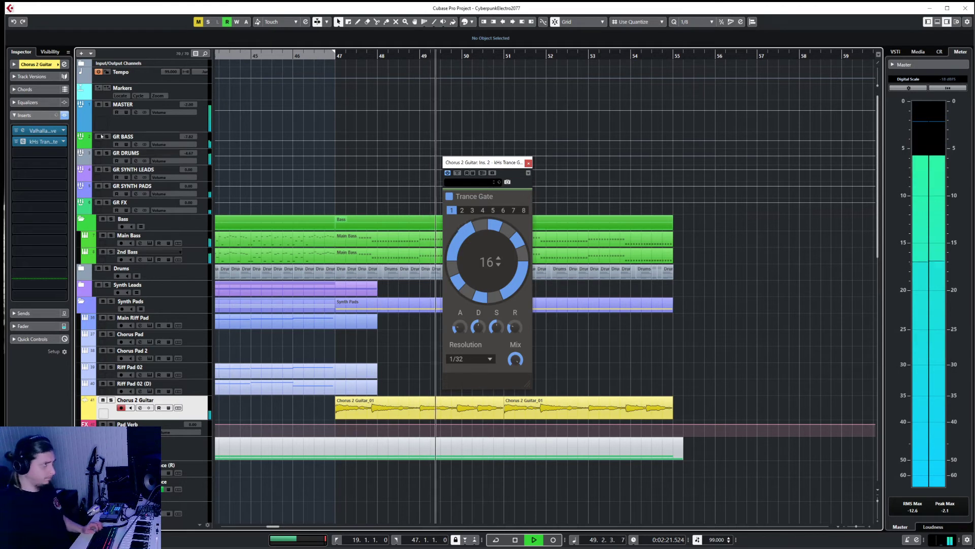
pyautogui.click(27, 132)
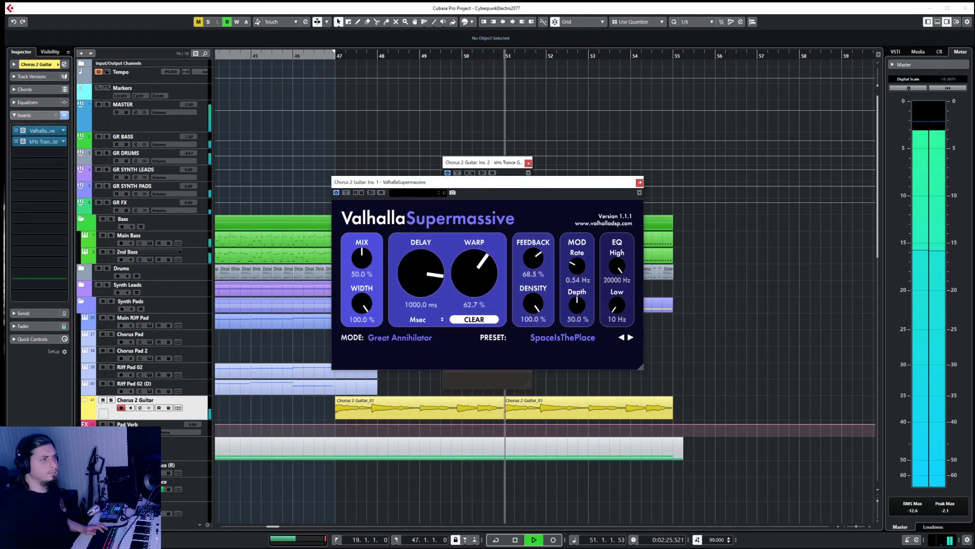
pyautogui.click(640, 182)
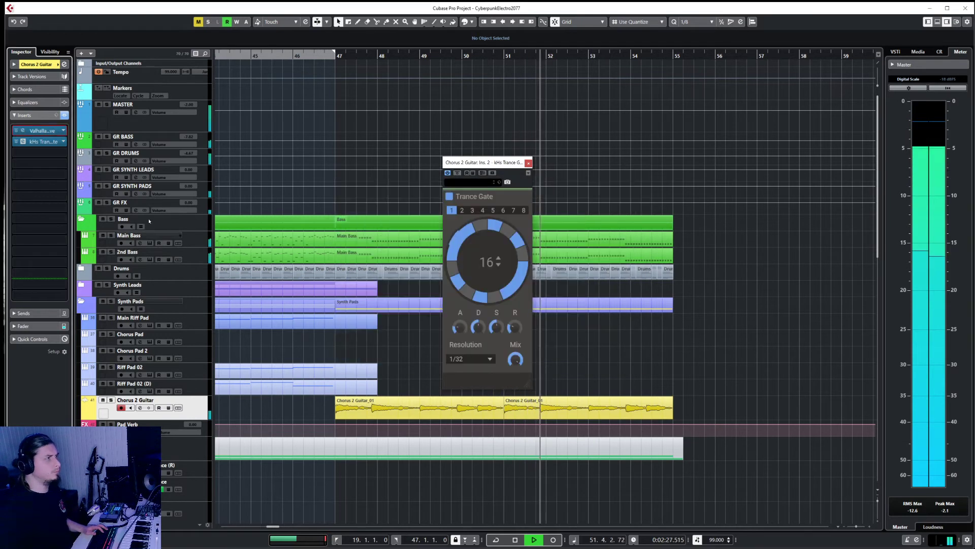
# - Stop playback, solo the Chorus 2 Guitar track and set the locator range from bar 47 to bar 55
pyautogui.click(41, 151)
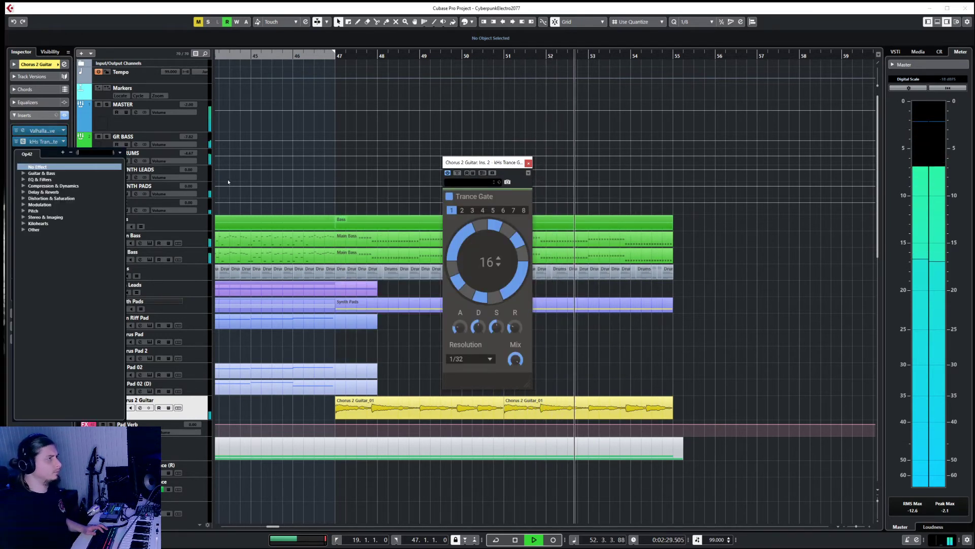
pyautogui.click(358, 144)
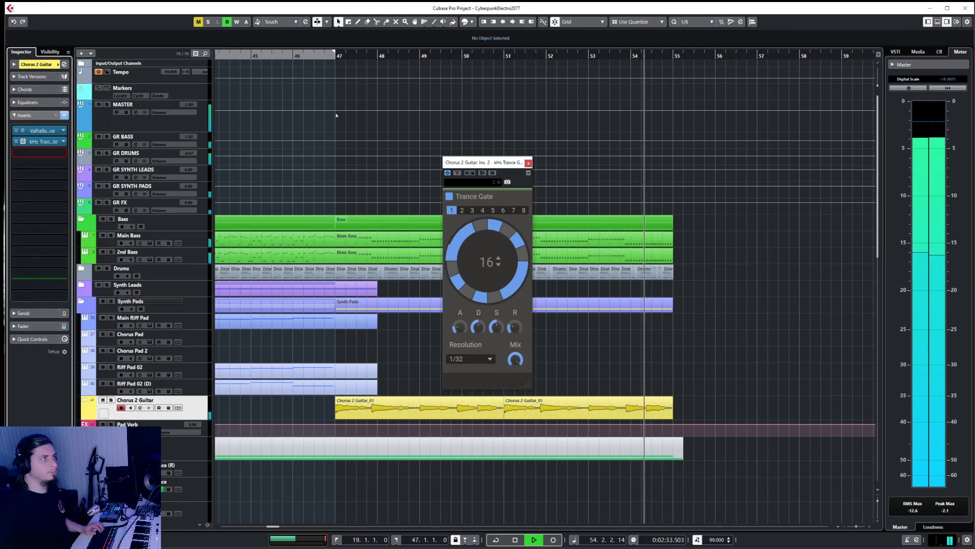
pyautogui.press('space')
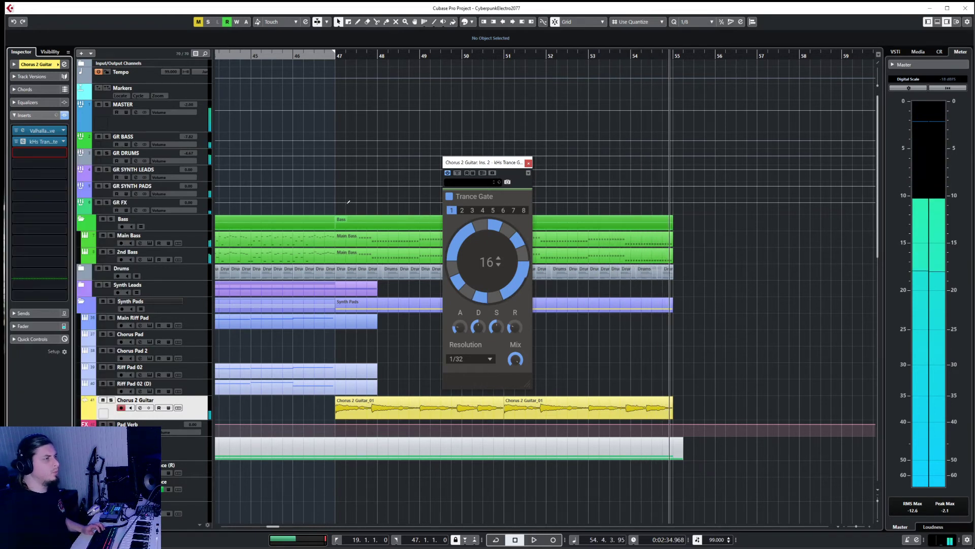
pyautogui.press('s')
pyautogui.click(333, 55)
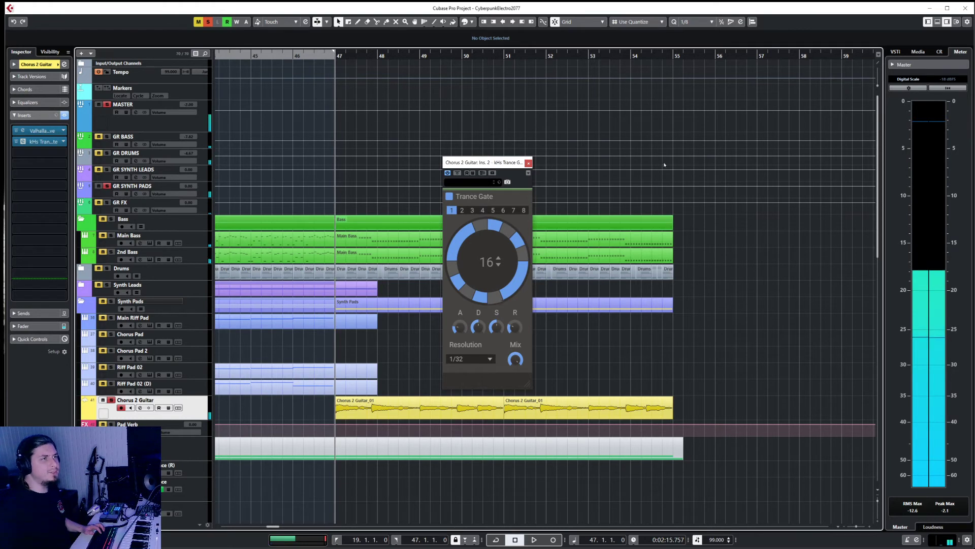
pyautogui.moveTo(673, 51); pyautogui.dragTo(349, 51)
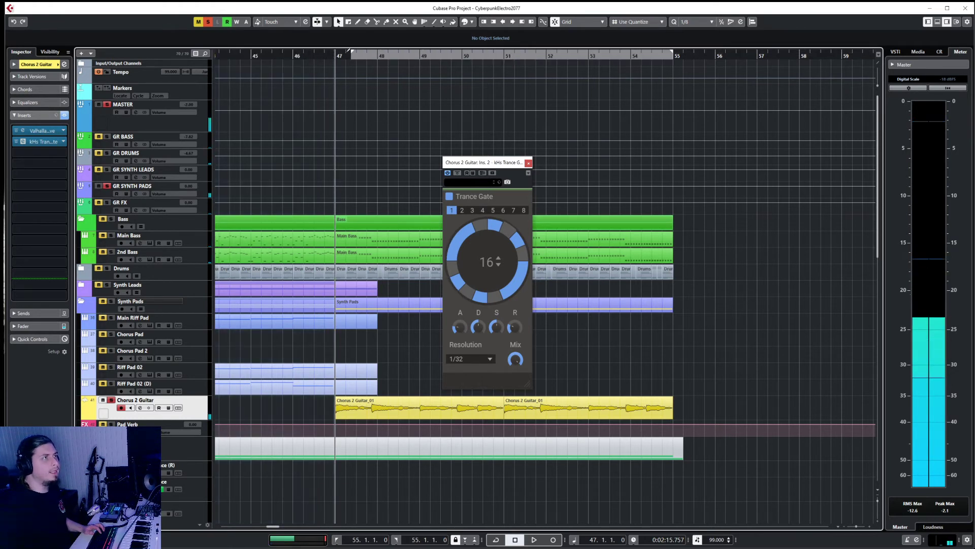
# - Insert Toneforge - Misha Mansoor as the third effect on Chorus 2 Guitar and set up its compressor stage
pyautogui.click(61, 160)
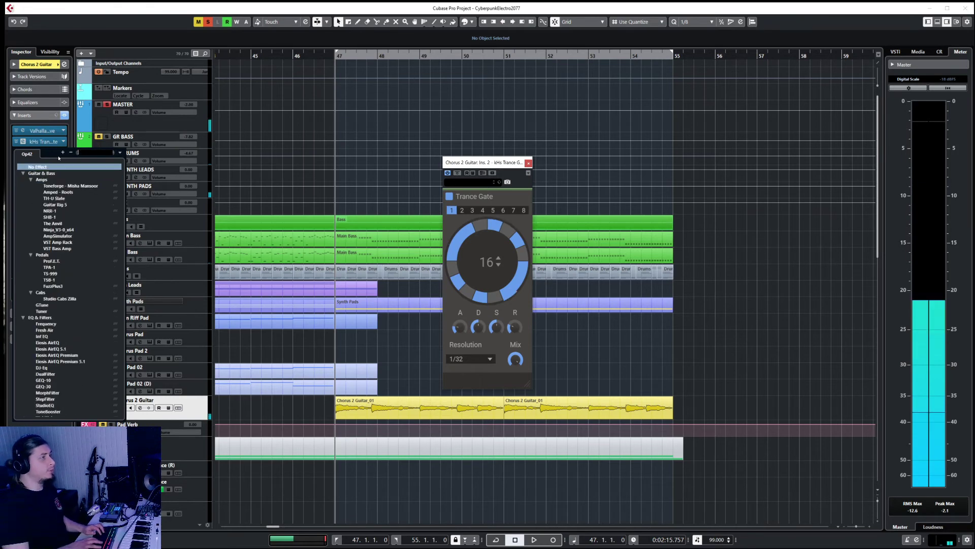
pyautogui.click(71, 186)
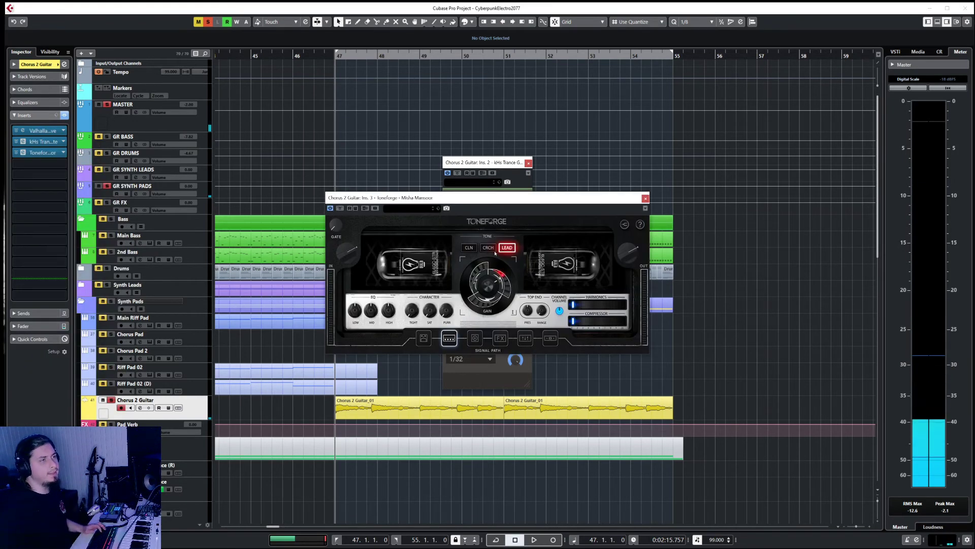
pyautogui.click(493, 351)
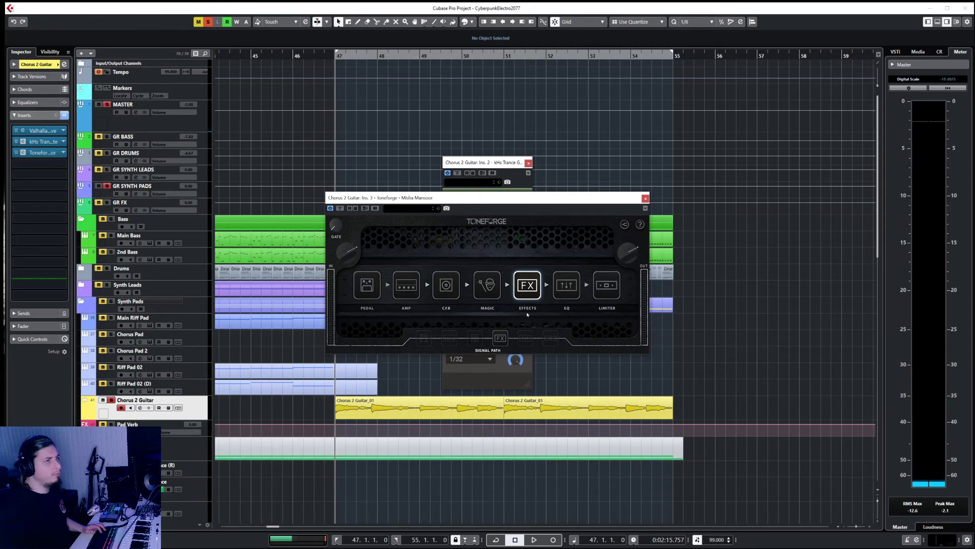
pyautogui.click(550, 337)
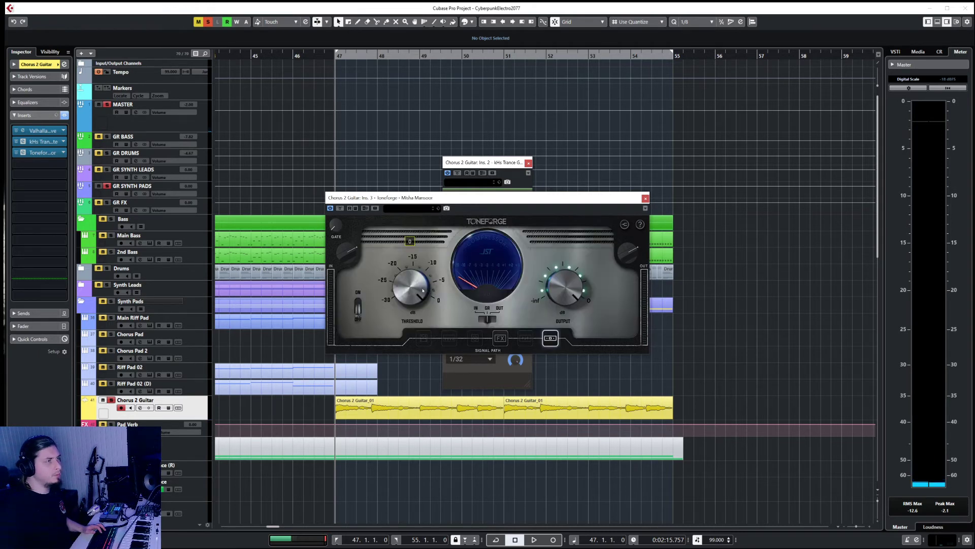
pyautogui.click(358, 307)
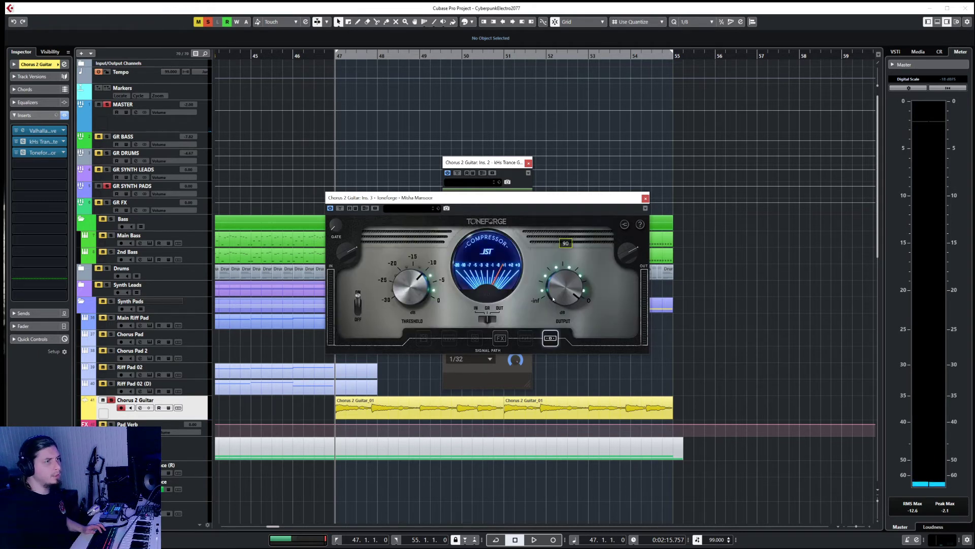
# - Set up the delay with a dotted 1/8 time and the reverb pedal in Toneforge's effects section
pyautogui.click(500, 338)
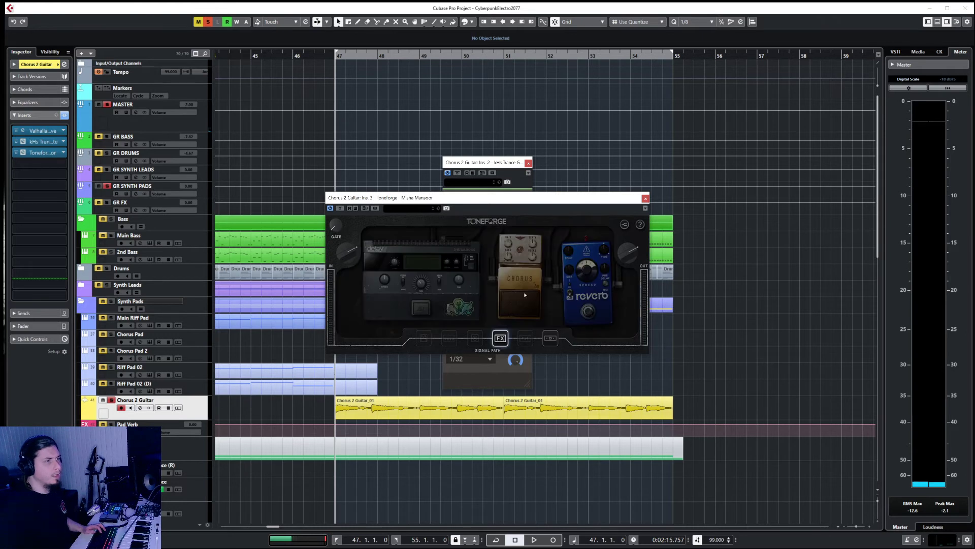
pyautogui.click(453, 316)
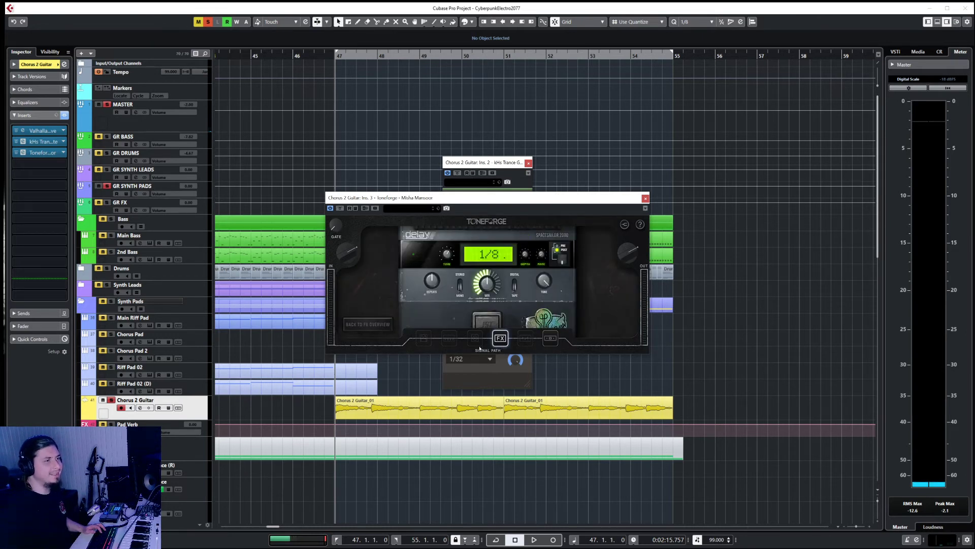
pyautogui.click(379, 327)
pyautogui.click(588, 274)
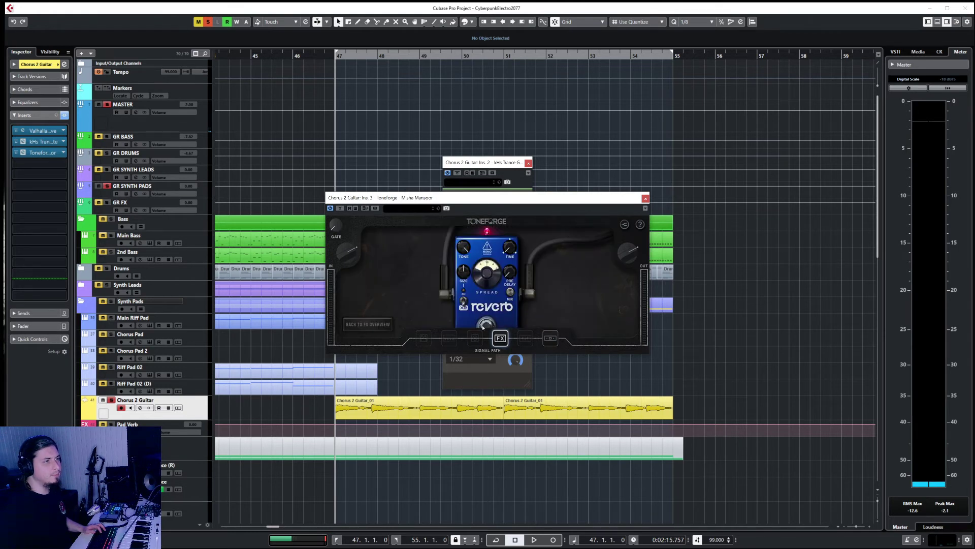
# - Unsolo the guitar, check the Toneforge compressor while playing the mix from bar 47, and close both effect windows
pyautogui.press('s')
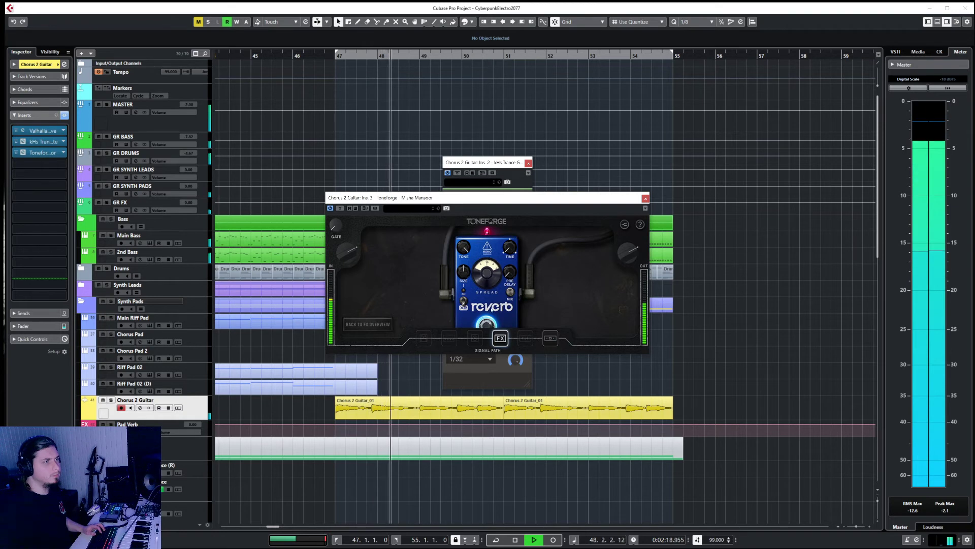
pyautogui.click(550, 338)
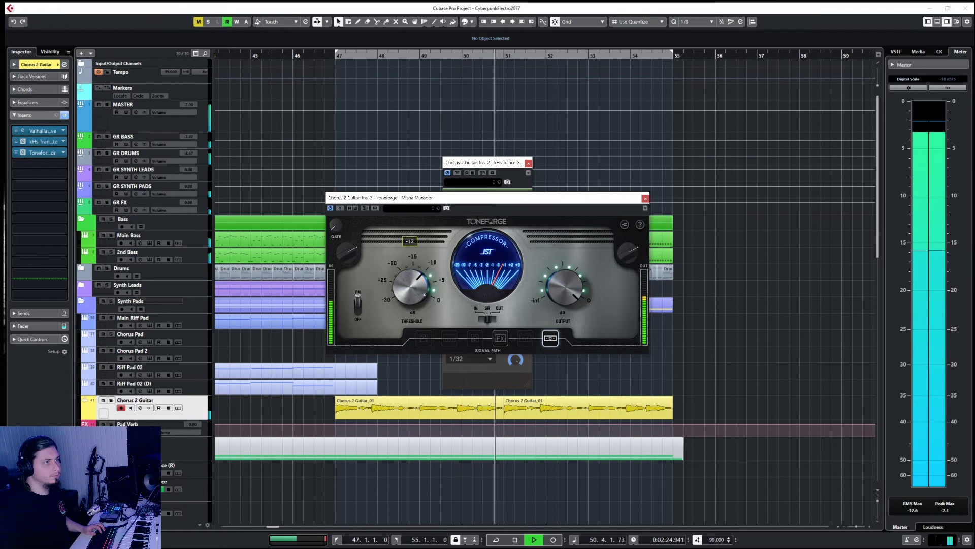
pyautogui.click(645, 198)
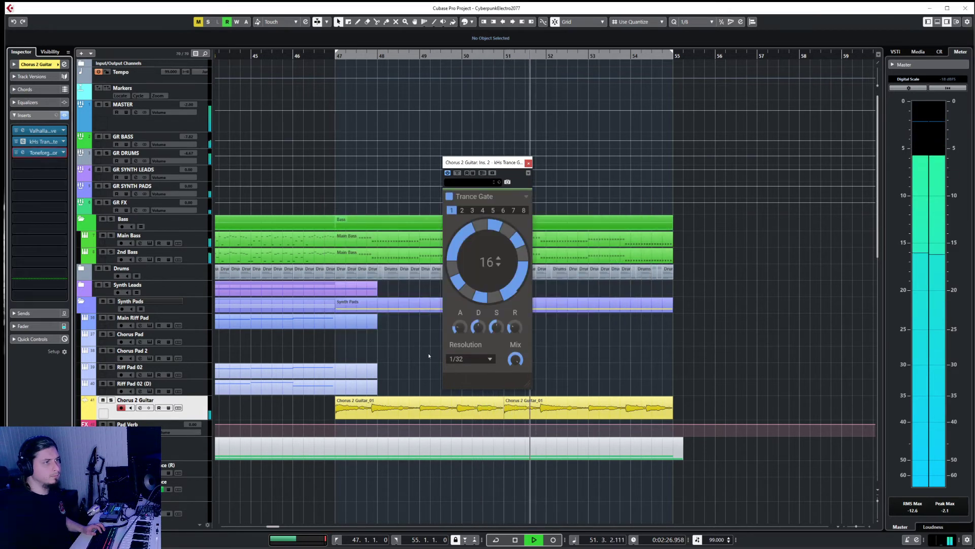
pyautogui.click(529, 162)
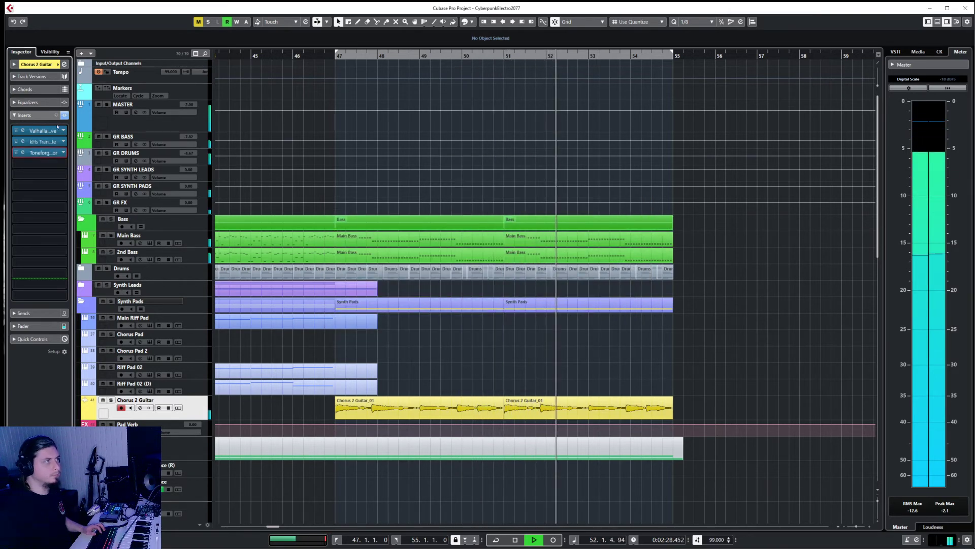
# - Reopen Toneforge on the guitar and check its delay unit's settings during playback before stopping
pyautogui.click(23, 152)
pyautogui.click(500, 338)
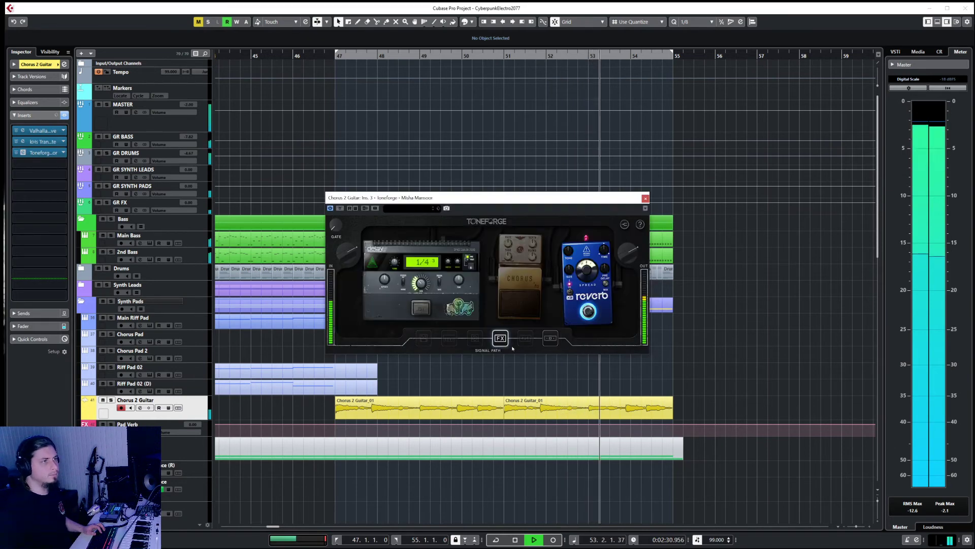
pyautogui.click(420, 283)
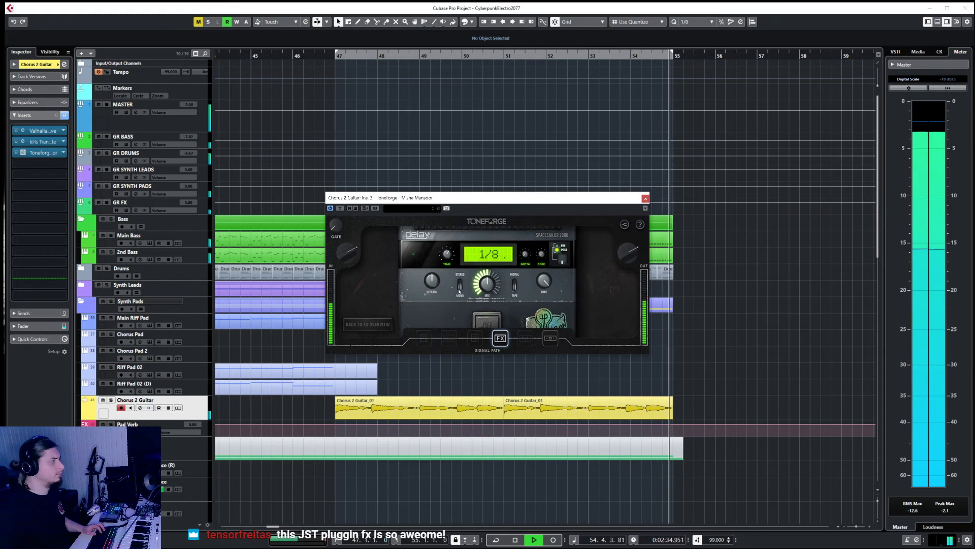
pyautogui.press('space')
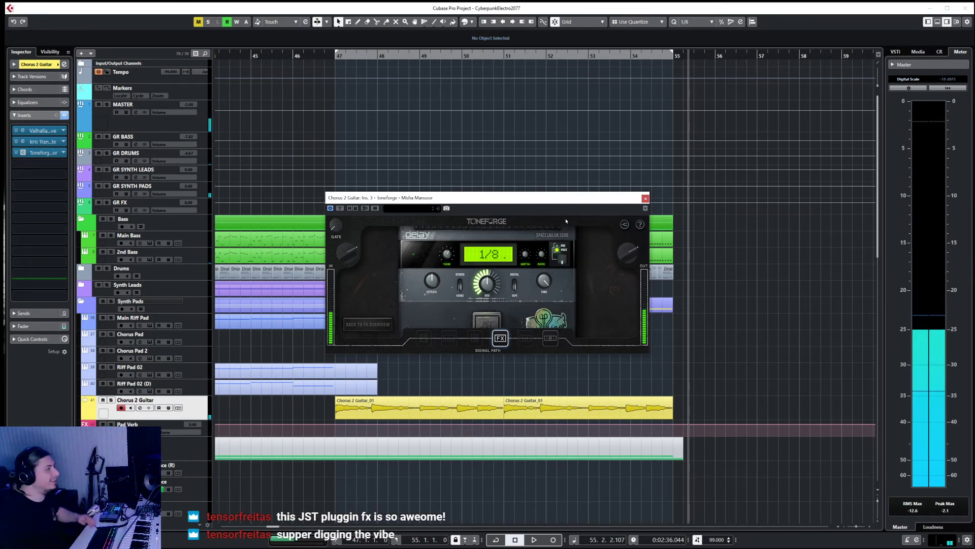
# - Replay from bar 47, lower the Toneforge compressor threshold to between -20 and -15 dB, and stop playback
pyautogui.click(342, 51)
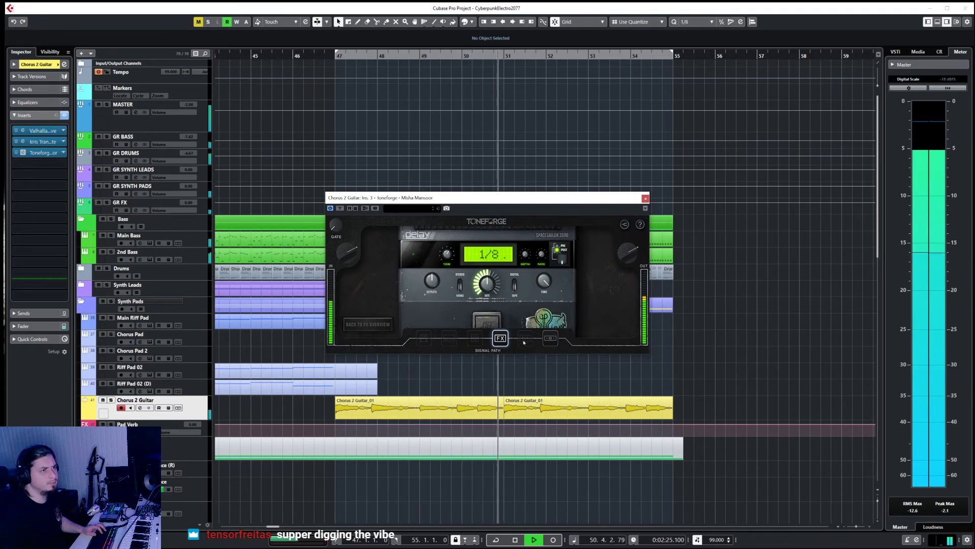
pyautogui.click(550, 338)
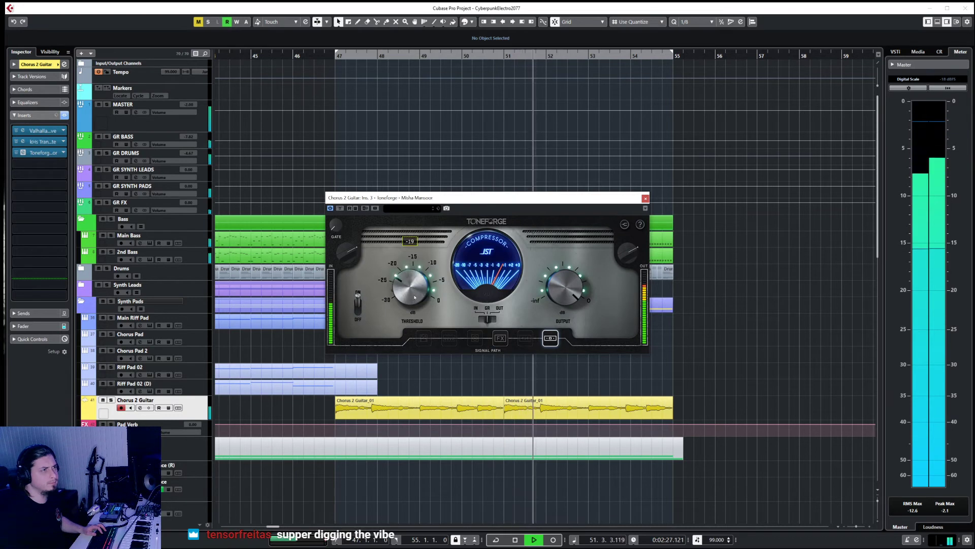
pyautogui.moveTo(416, 297); pyautogui.dragTo(418, 289)
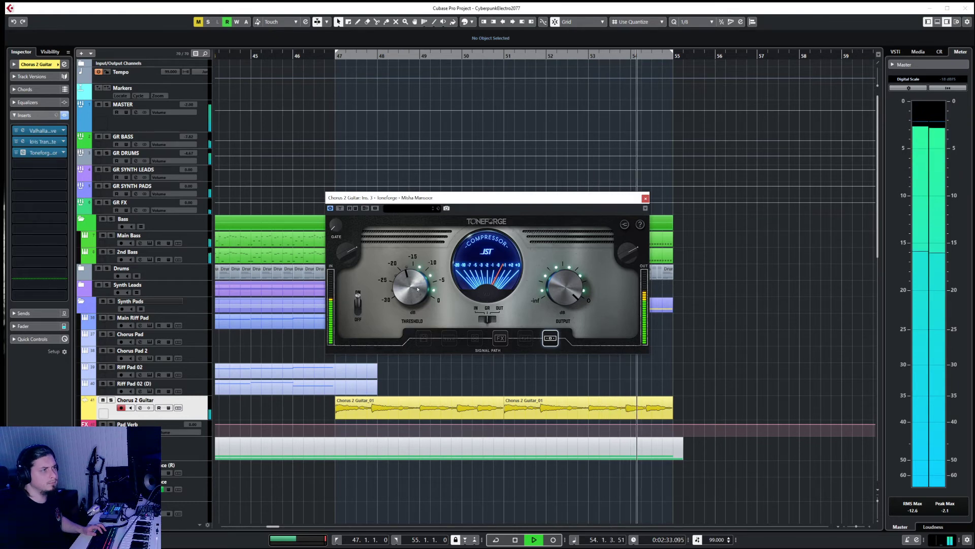
pyautogui.press('Escape')
pyautogui.press('space')
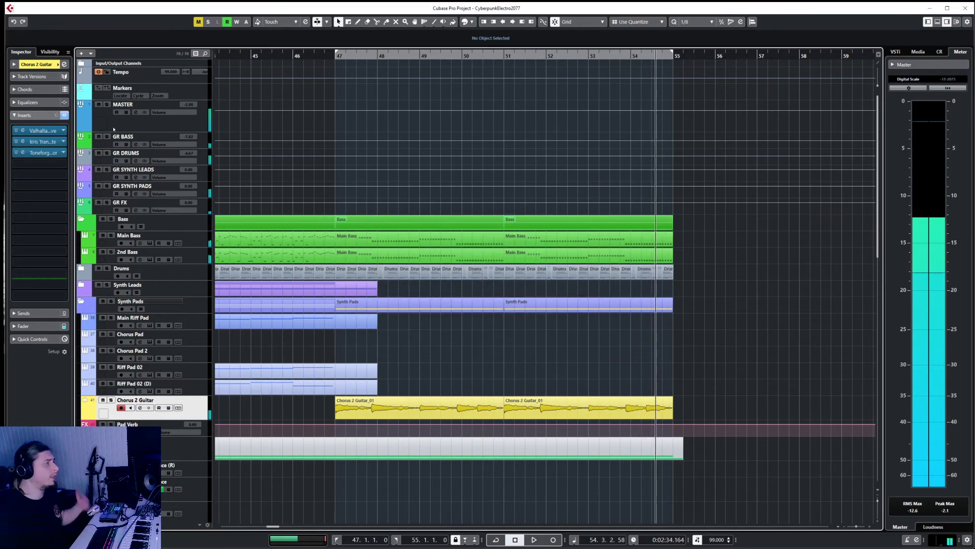
# - Add a send from the Chorus 2 Guitar channel to Pad Verb in the MixConsole
pyautogui.press('F3')
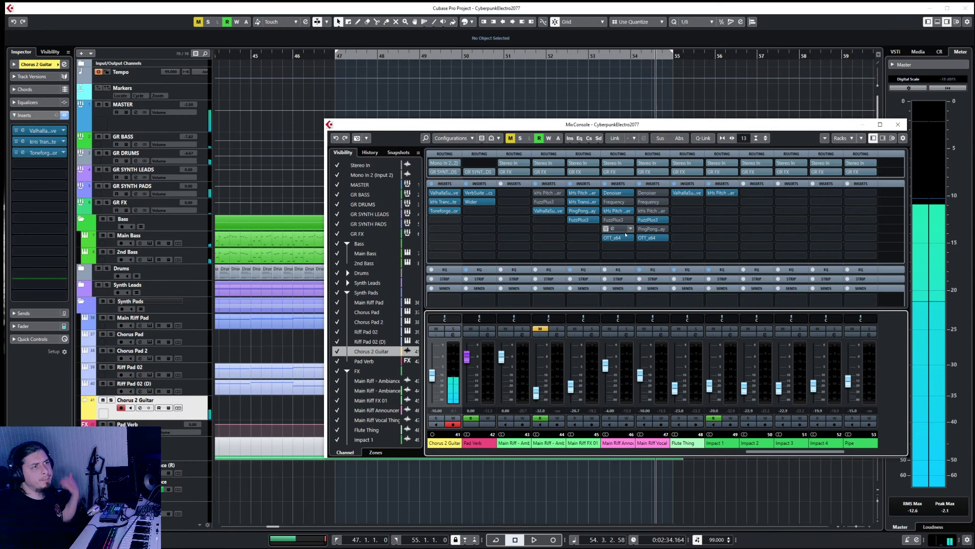
pyautogui.click(452, 301)
pyautogui.write('pa')
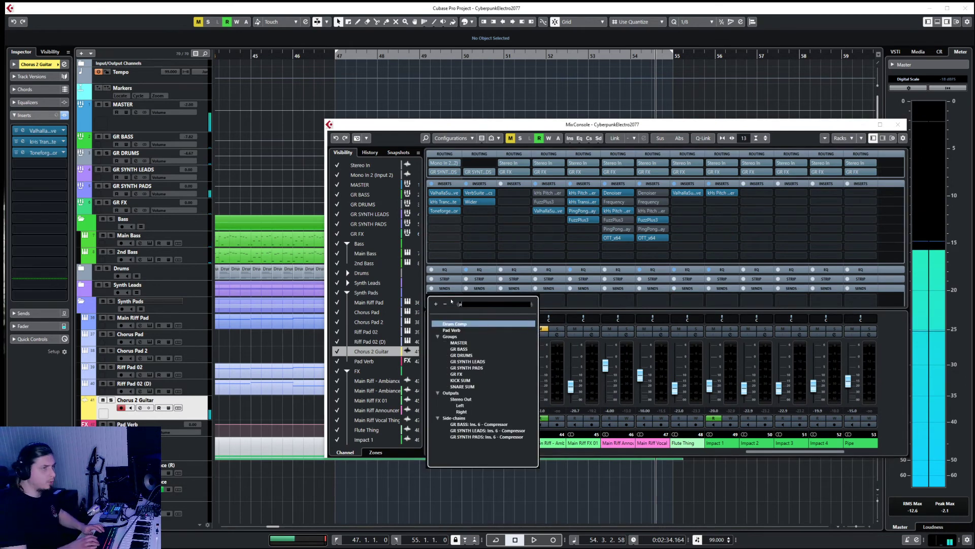
pyautogui.write('d')
pyautogui.press('Return')
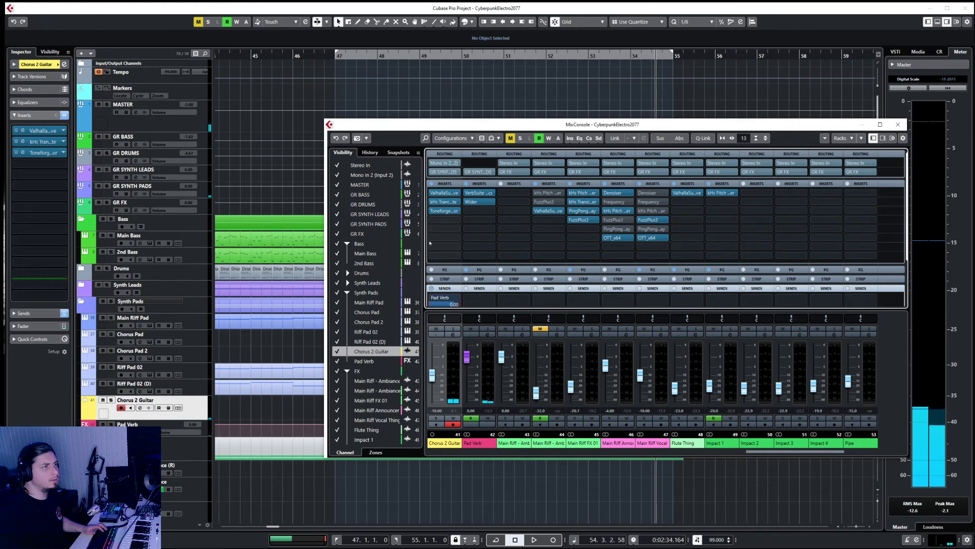
pyautogui.press('F3')
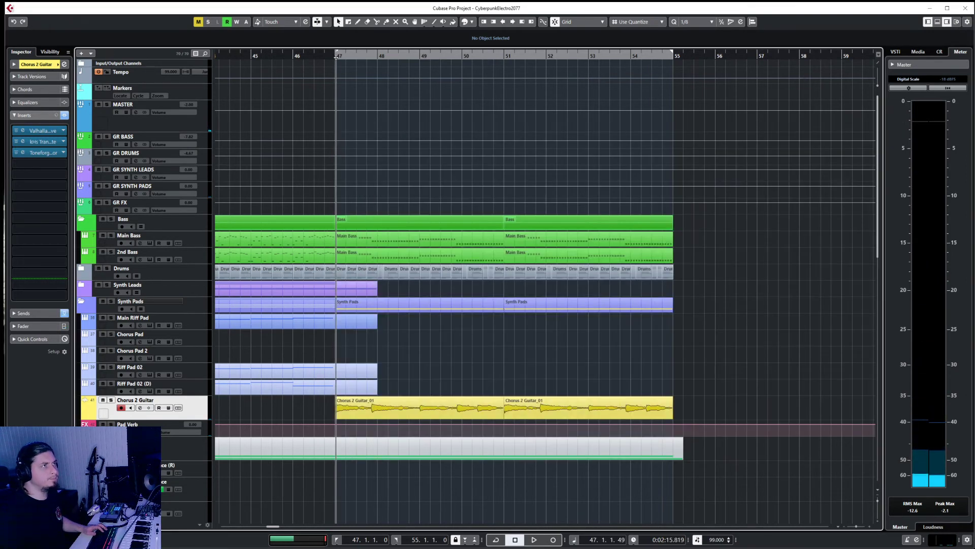
# - Play the mix from bar 47 and crossfade the two Chorus 2 Guitar_01 events where they meet at bar 51
pyautogui.press('space')
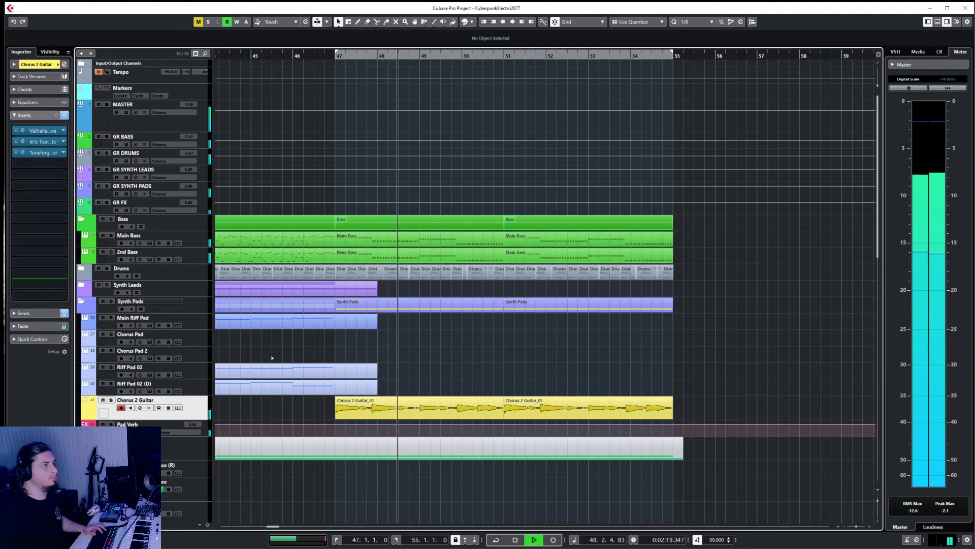
pyautogui.click(41, 64)
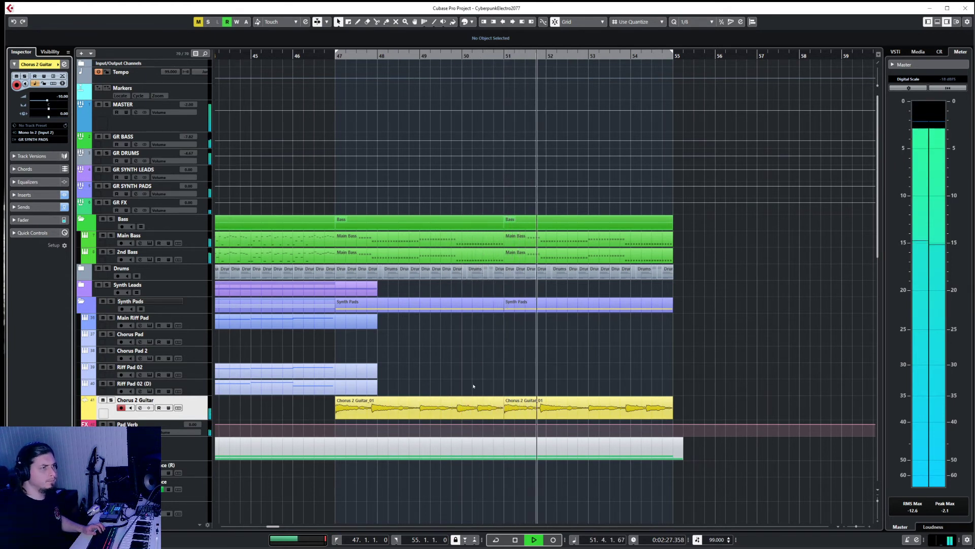
pyautogui.click(523, 409)
pyautogui.press('x')
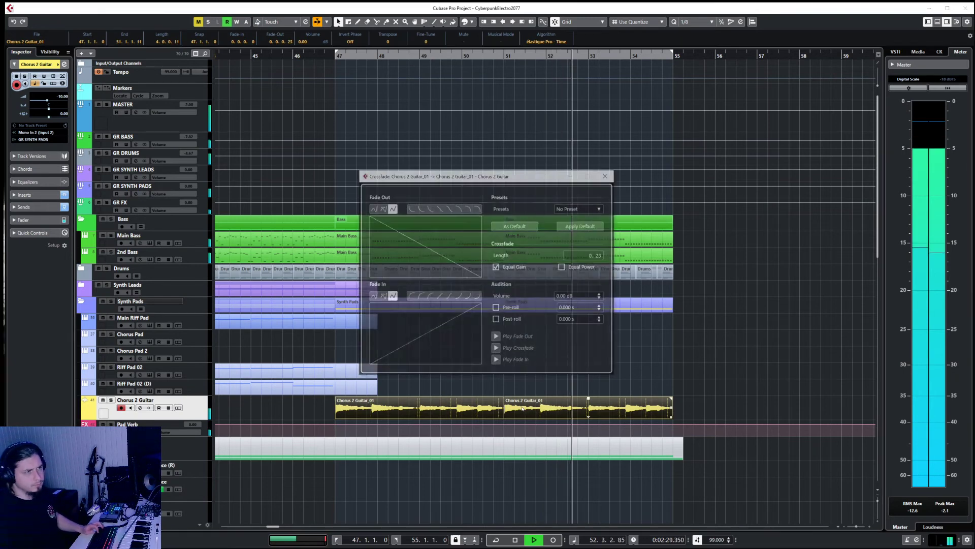
pyautogui.press('Escape')
pyautogui.scroll(3, 487, 401)
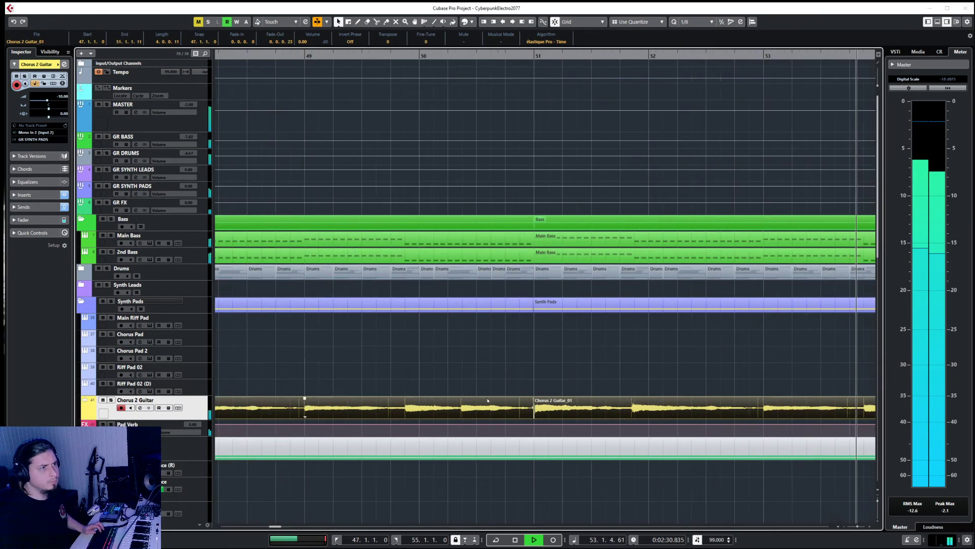
pyautogui.scroll(2, 488, 400)
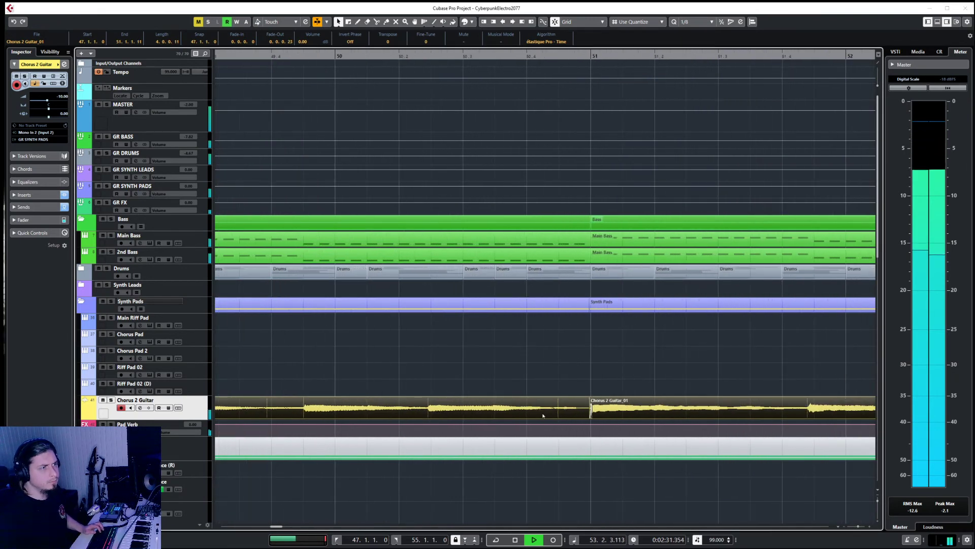
pyautogui.scroll(-5, 501, 364)
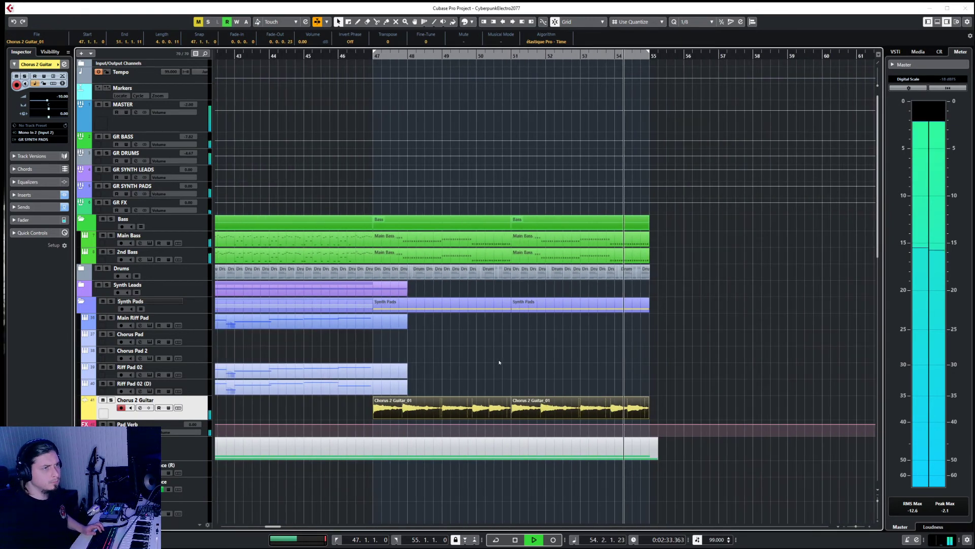
pyautogui.click(483, 342)
pyautogui.press('space')
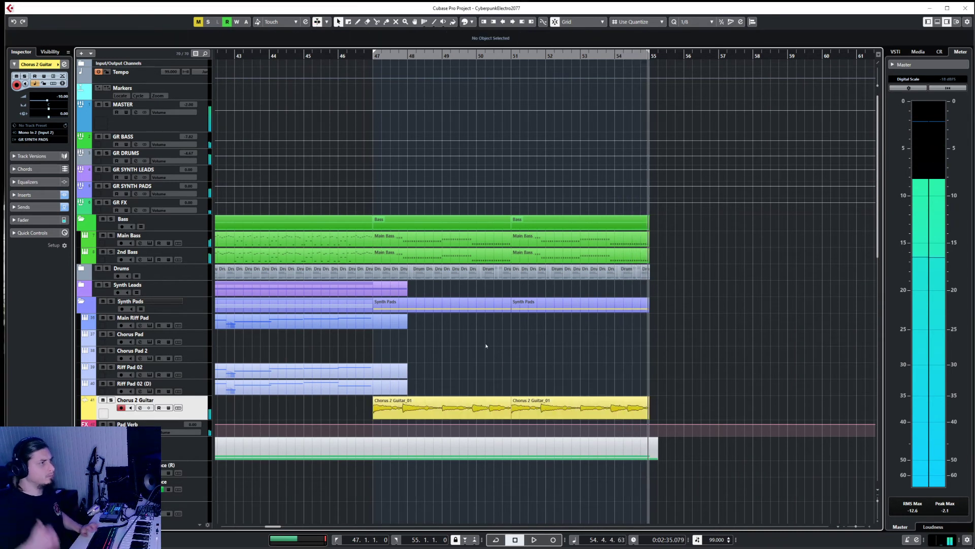
# - Automate the Chorus 2 Guitar volume to stay at -10 dB between bars 47 and 55 and drop to silence outside that range
pyautogui.click(24, 194)
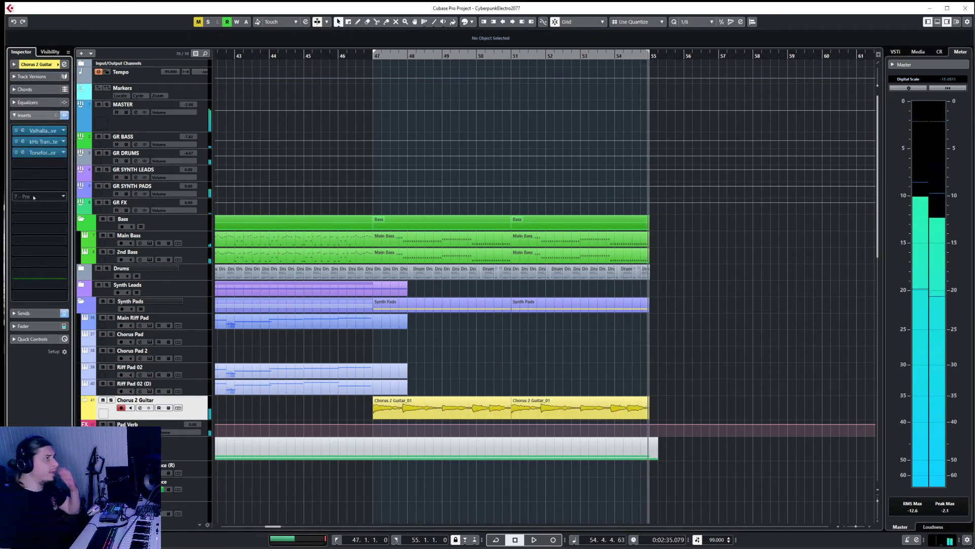
pyautogui.click(28, 103)
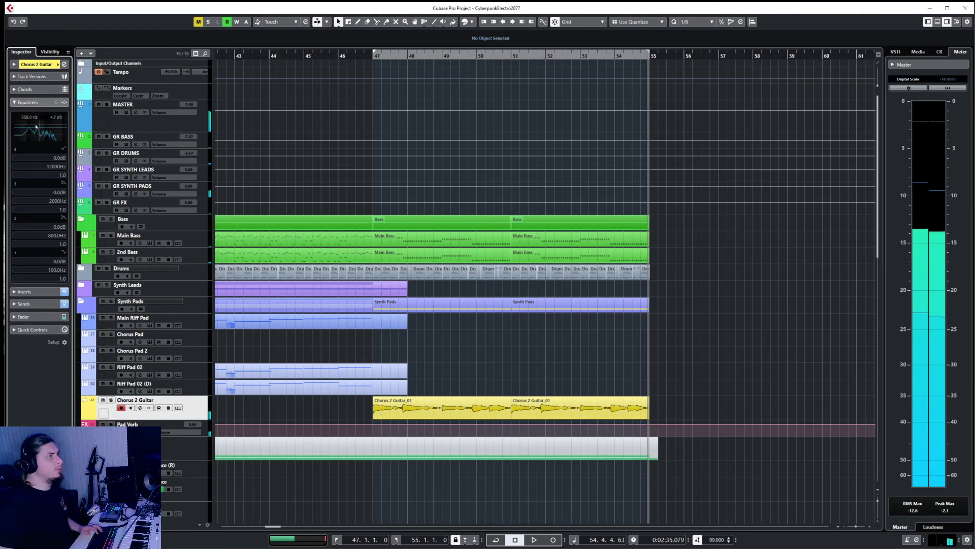
pyautogui.click(86, 417)
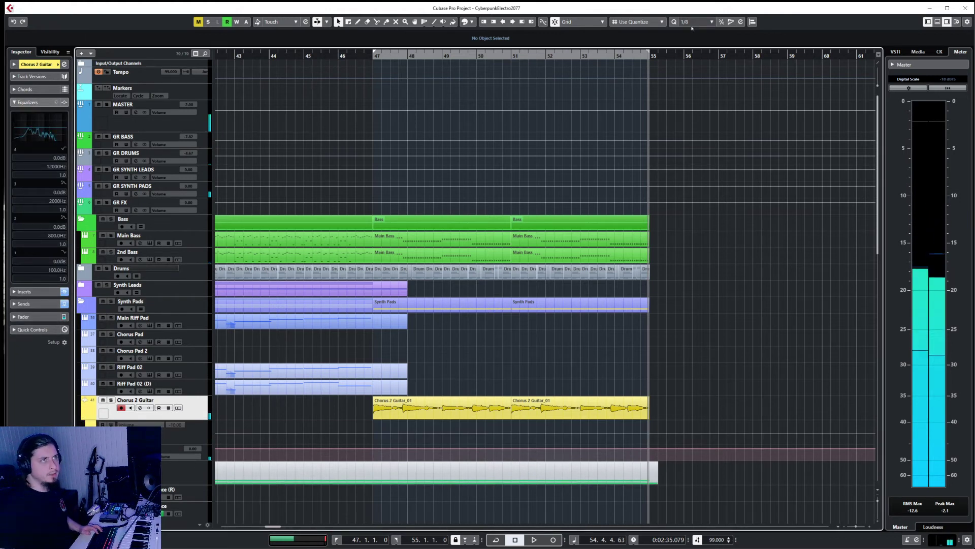
pyautogui.click(373, 434)
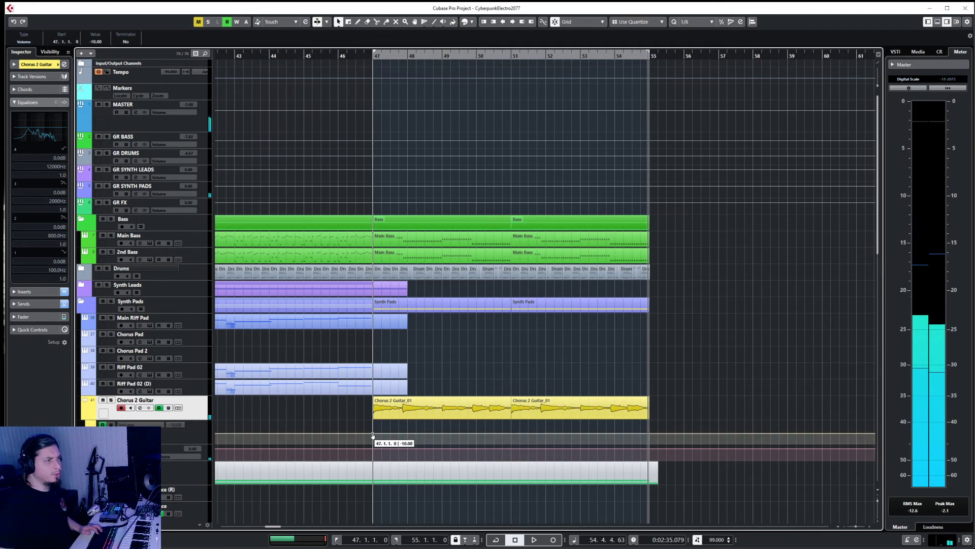
pyautogui.click(649, 433)
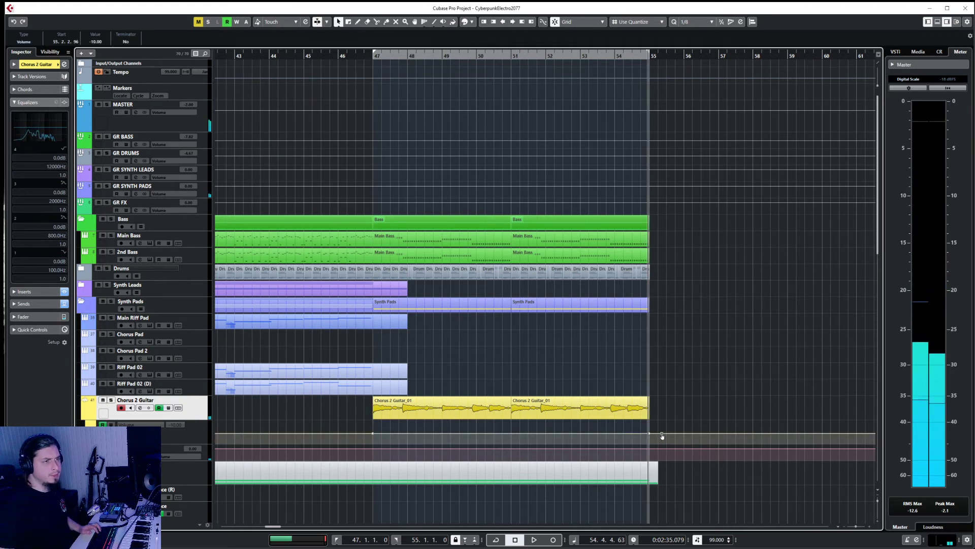
pyautogui.moveTo(650, 434); pyautogui.dragTo(650, 443)
pyautogui.moveTo(366, 435); pyautogui.dragTo(372, 443)
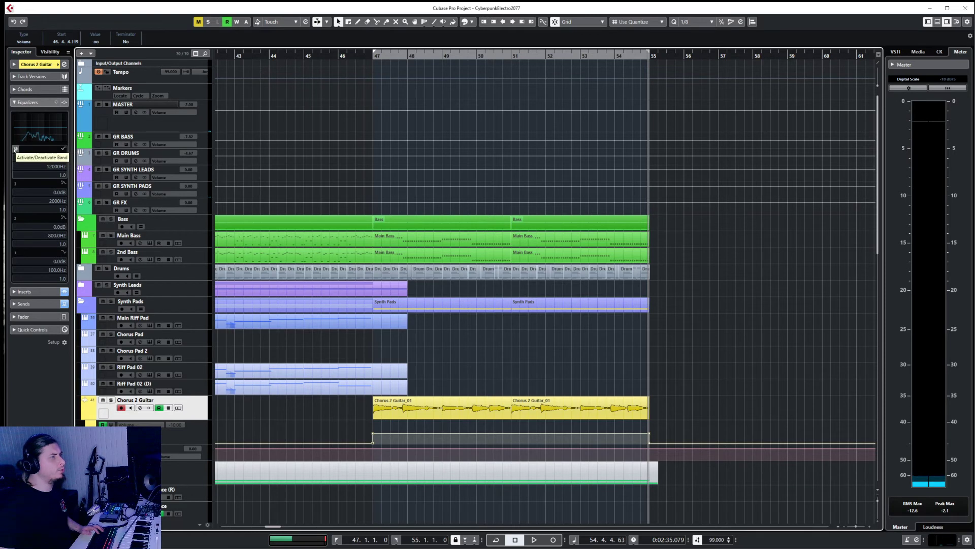
# - Activate the guitar's lowest EQ band as High Pass I and raise its frequency while playing back the second chorus
pyautogui.click(16, 149)
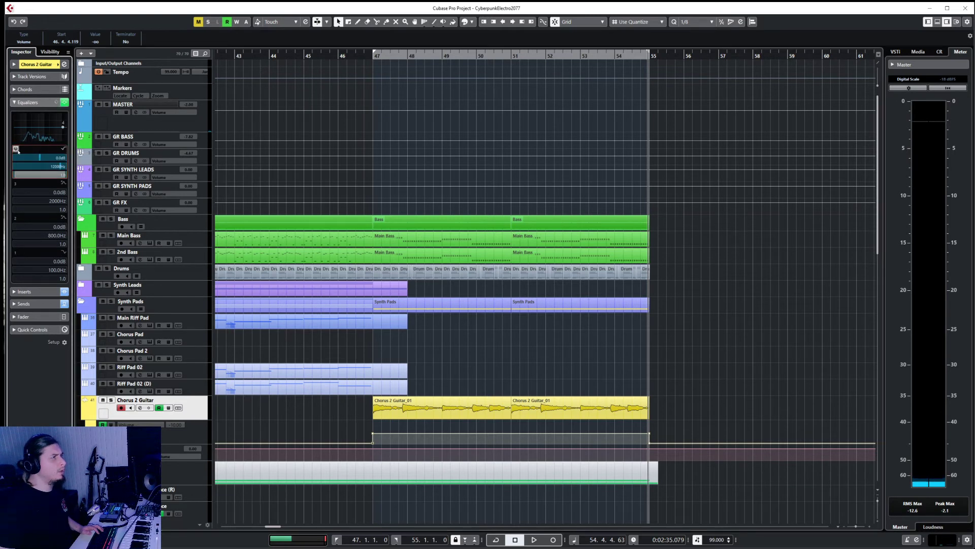
pyautogui.click(15, 149)
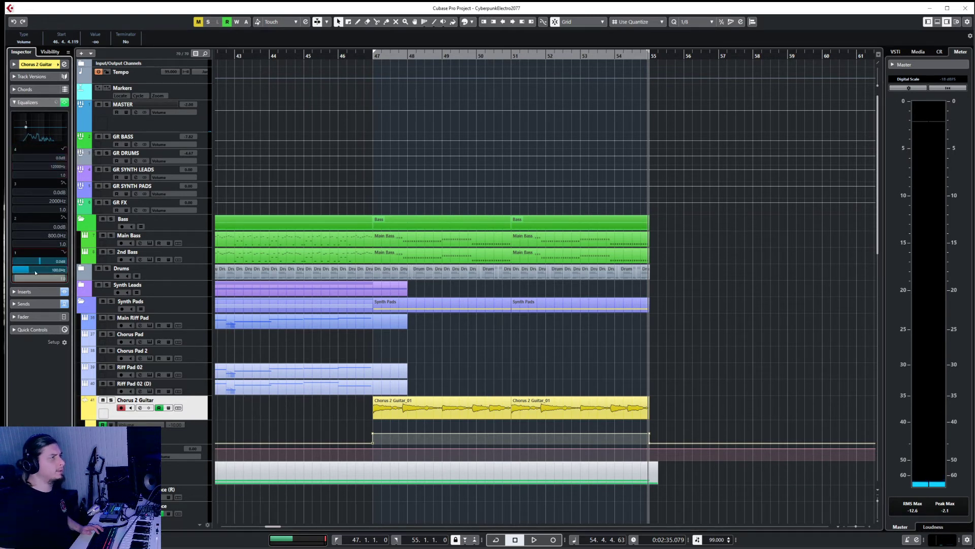
pyautogui.click(64, 252)
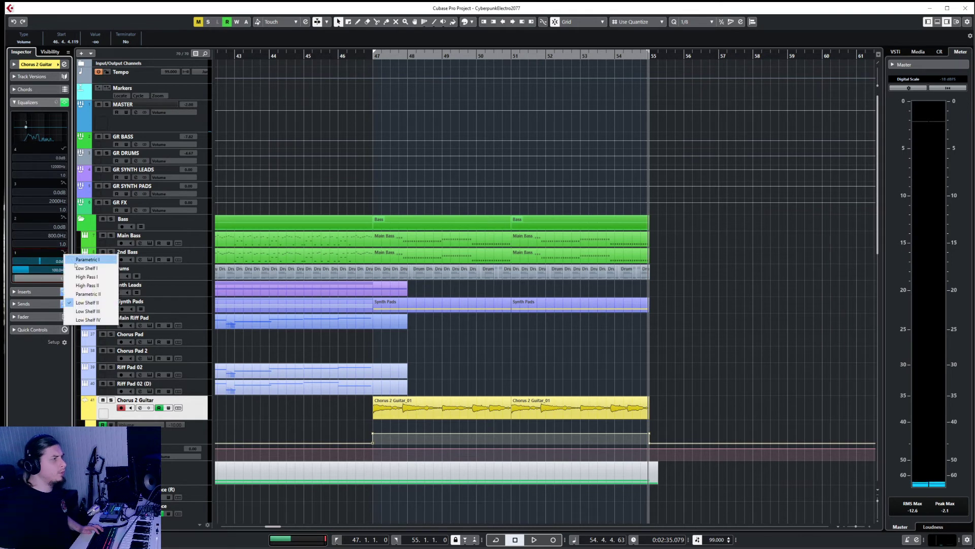
pyautogui.click(76, 277)
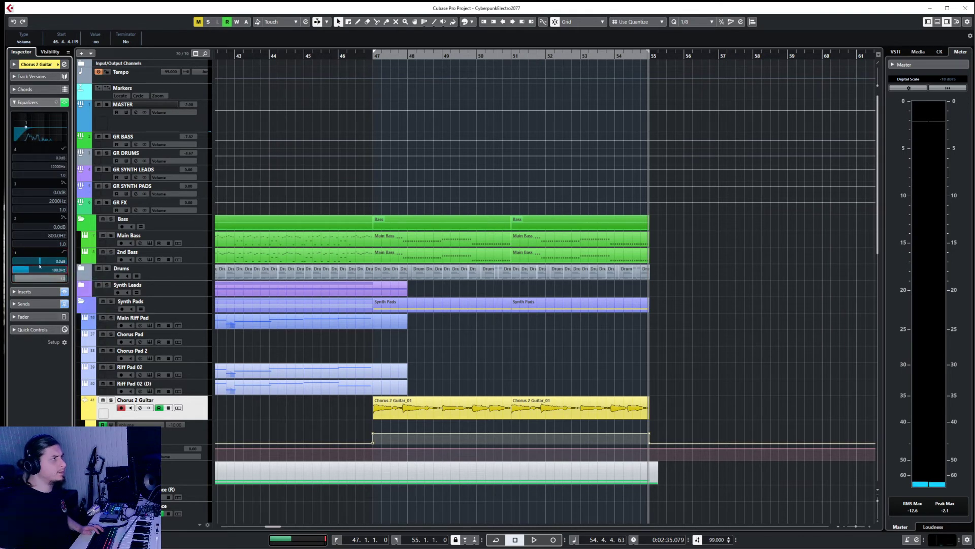
pyautogui.click(366, 57)
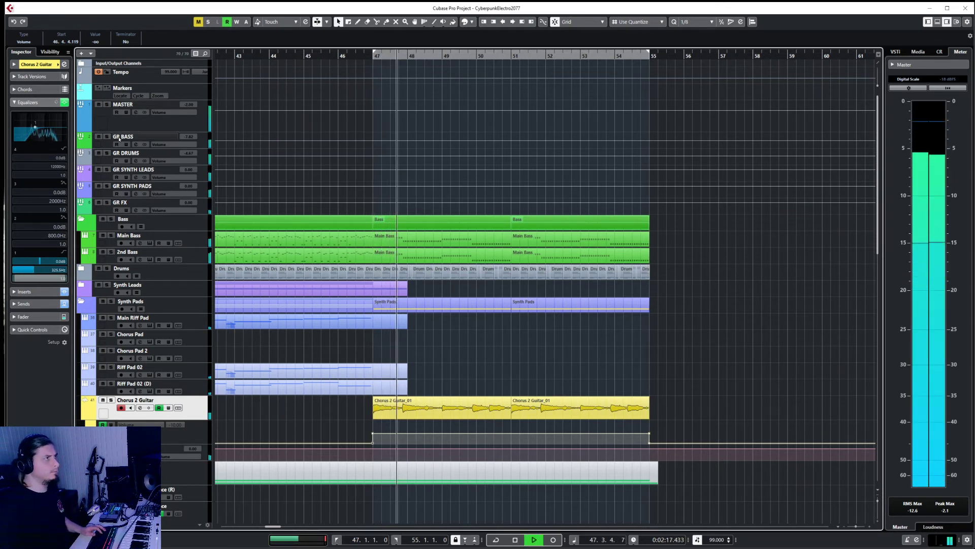
# - Move the guitar's existing insert effects down one slot and load kHs Pitch Shifter in the first slot
pyautogui.click(41, 102)
pyautogui.click(42, 116)
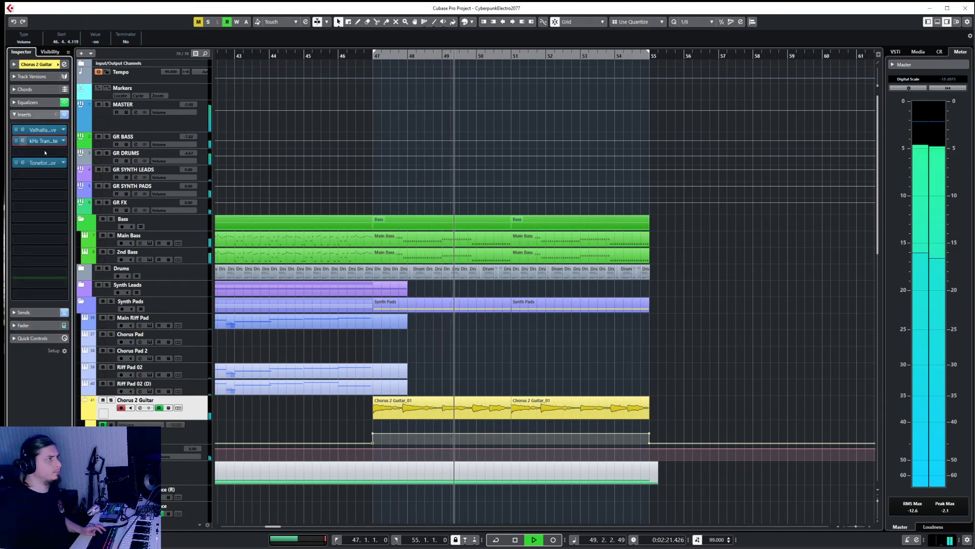
pyautogui.moveTo(45, 141)
pyautogui.mouseDown()
pyautogui.moveTo(45, 152)
pyautogui.moveTo(43, 141)
pyautogui.mouseUp()
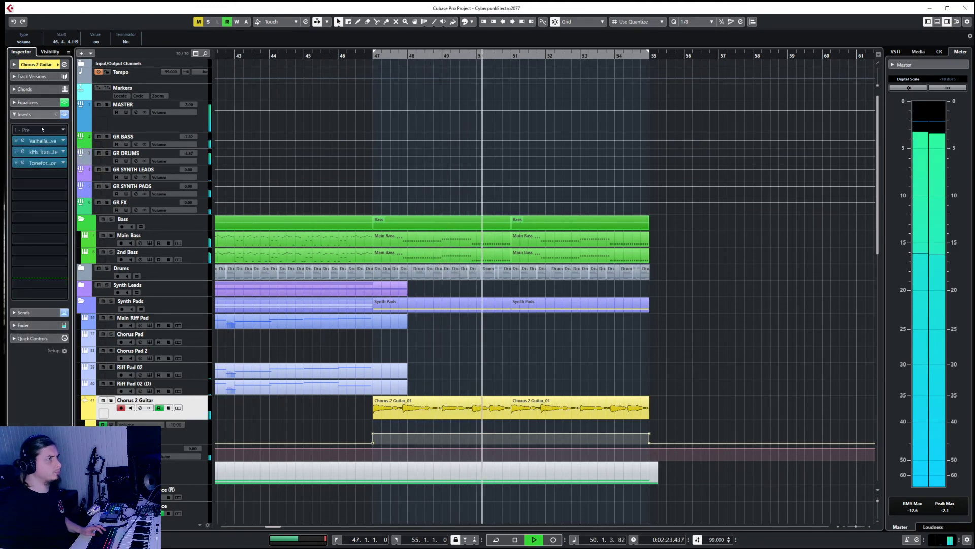
pyautogui.click(40, 130)
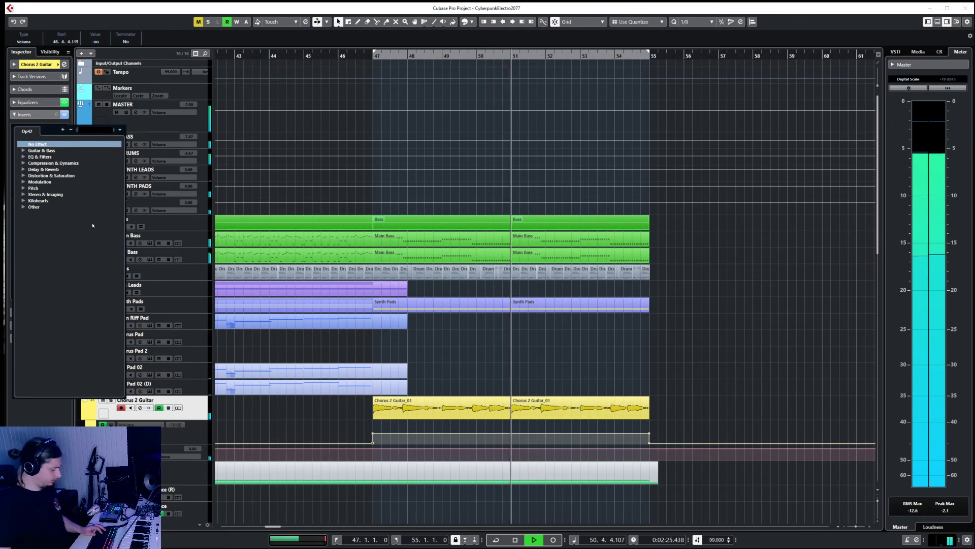
pyautogui.write('pitch')
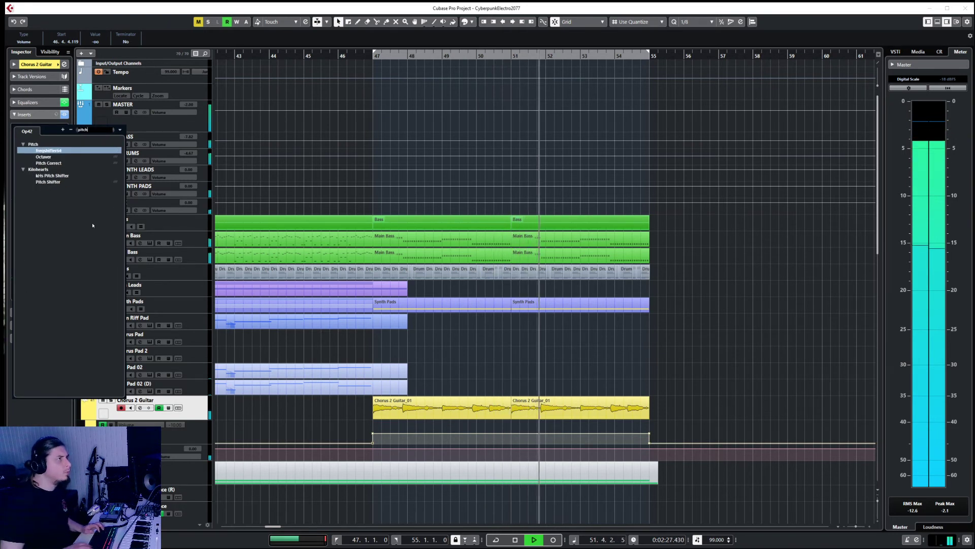
pyautogui.click(58, 176)
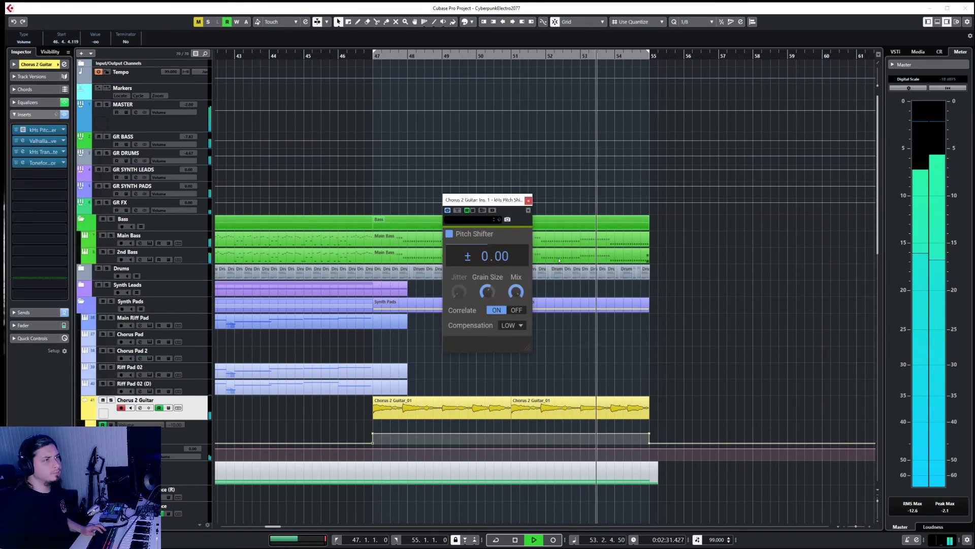
# - Set the Pitch Shifter to +12.00 semitones and its mix to about 22% during playback
pyautogui.moveTo(493, 256); pyautogui.dragTo(492, 216)
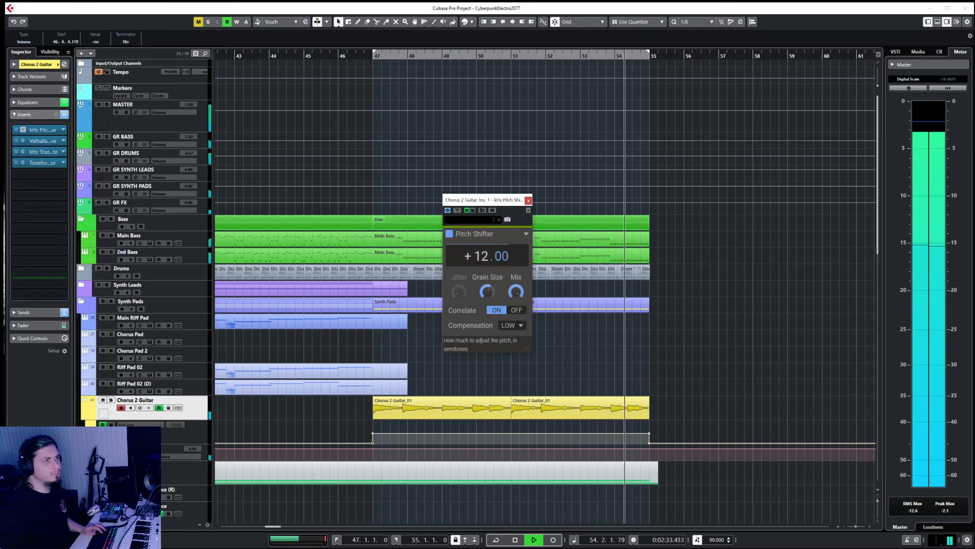
pyautogui.click(343, 51)
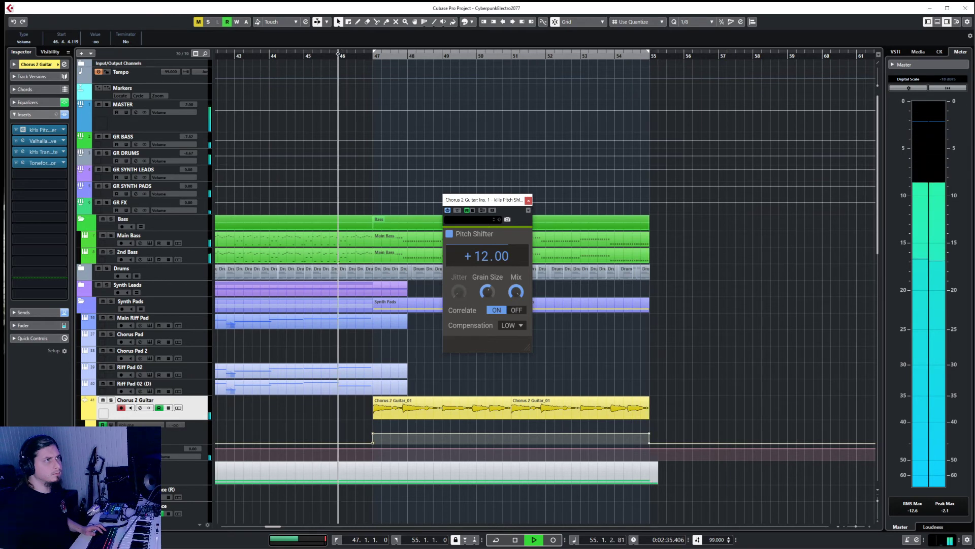
pyautogui.moveTo(516, 292); pyautogui.dragTo(516, 359)
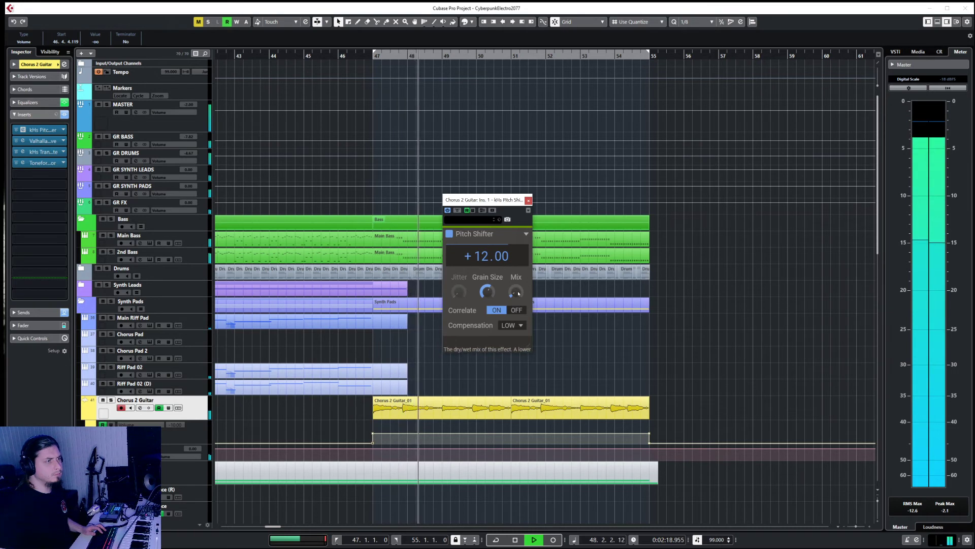
pyautogui.moveTo(518, 293); pyautogui.dragTo(518, 279)
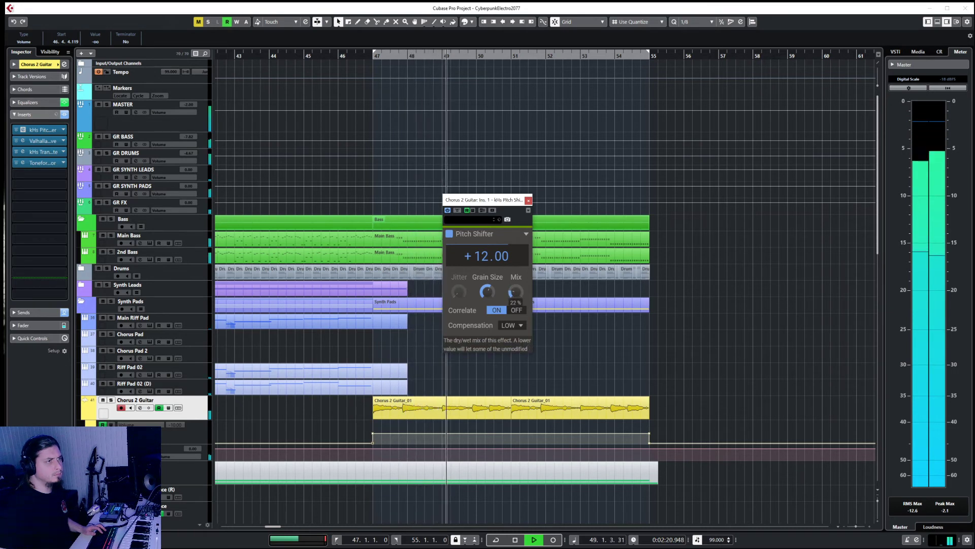
# - Solo the guitar to fine-tune the Pitch Shifter mix to about 19%, and release the solo after stopping playback
pyautogui.press('s')
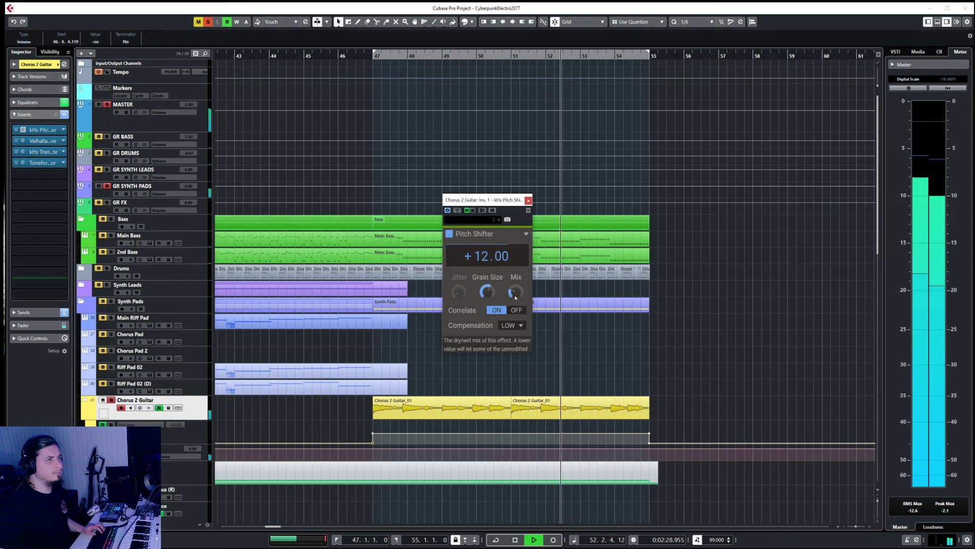
pyautogui.moveTo(515, 292)
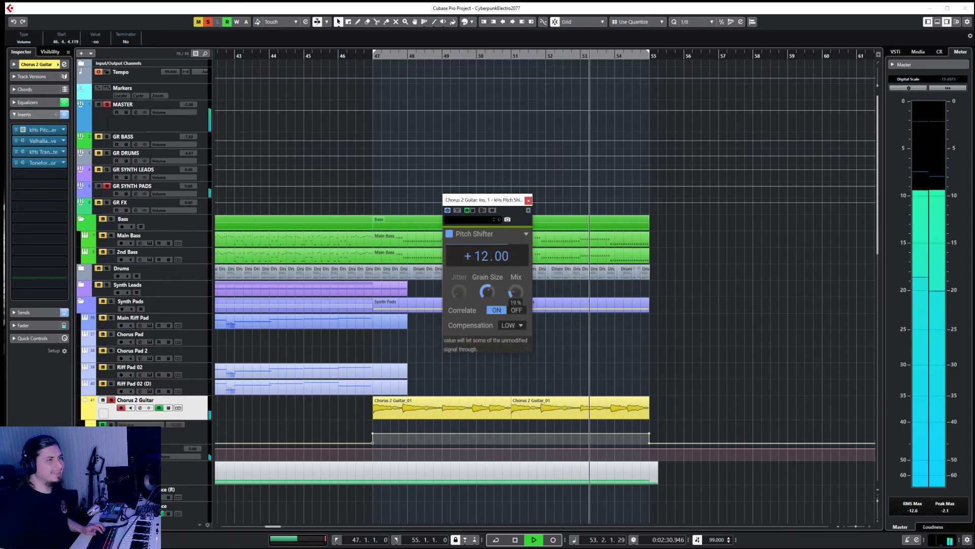
pyautogui.click(529, 199)
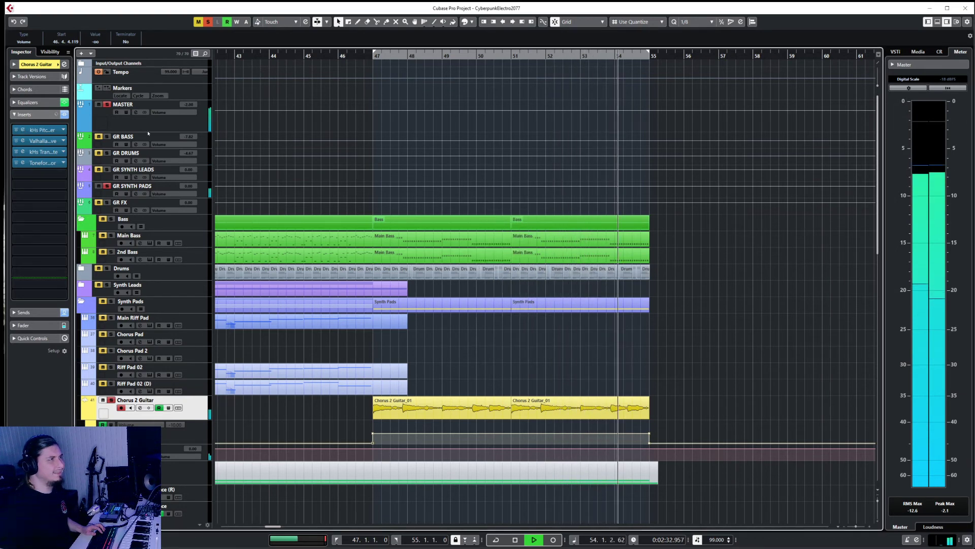
pyautogui.press('space')
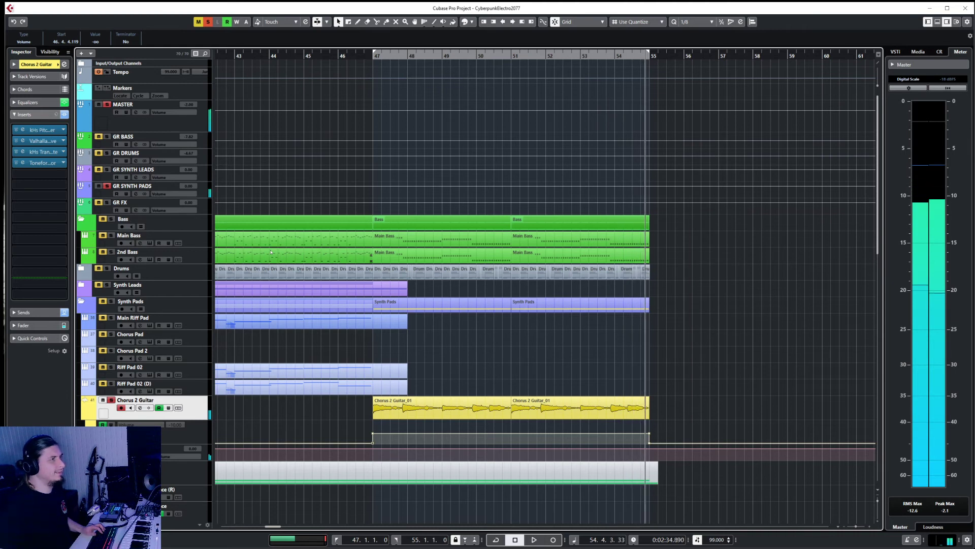
pyautogui.press('s')
# - Play the full mix from just before bar 46 through the second chorus and look over the Main Riff Pad and guitar tracks
pyautogui.click(349, 63)
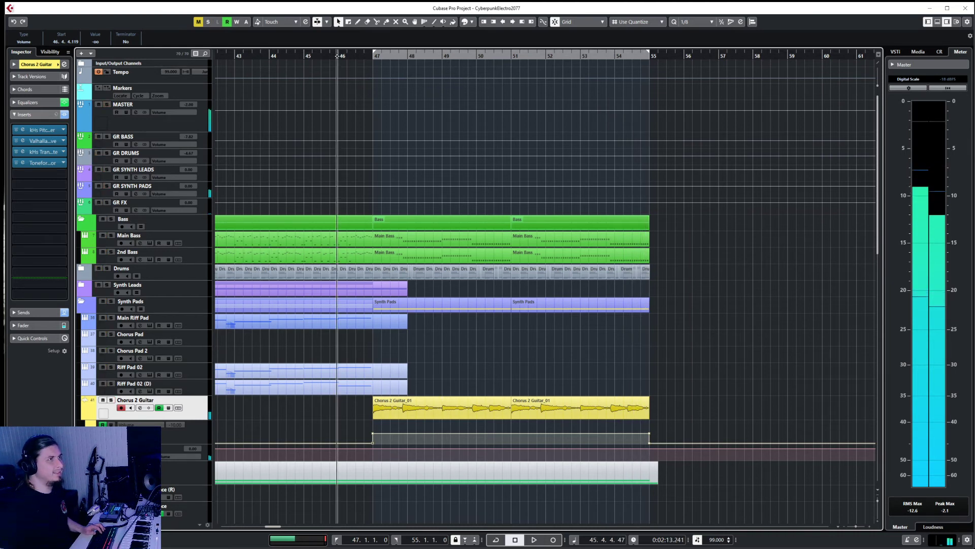
pyautogui.press('space')
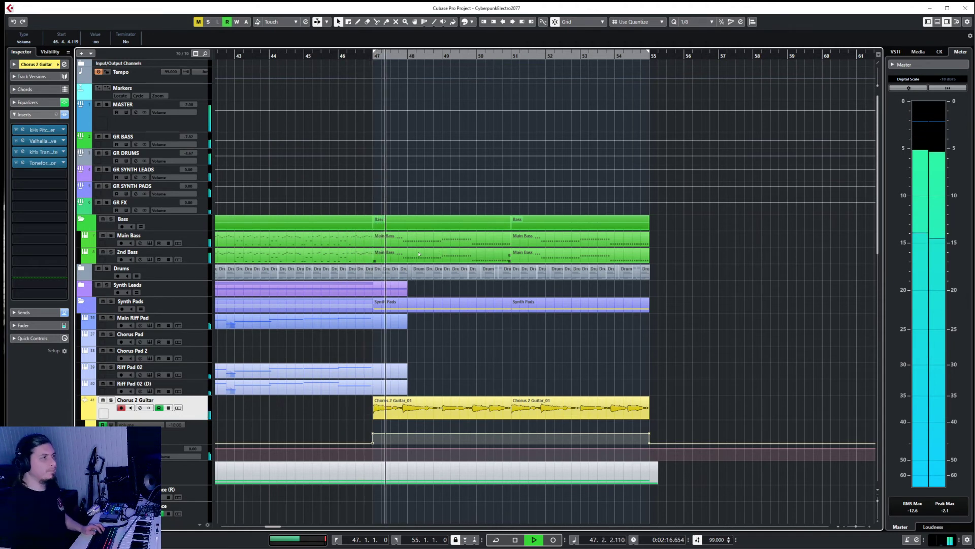
pyautogui.click(264, 320)
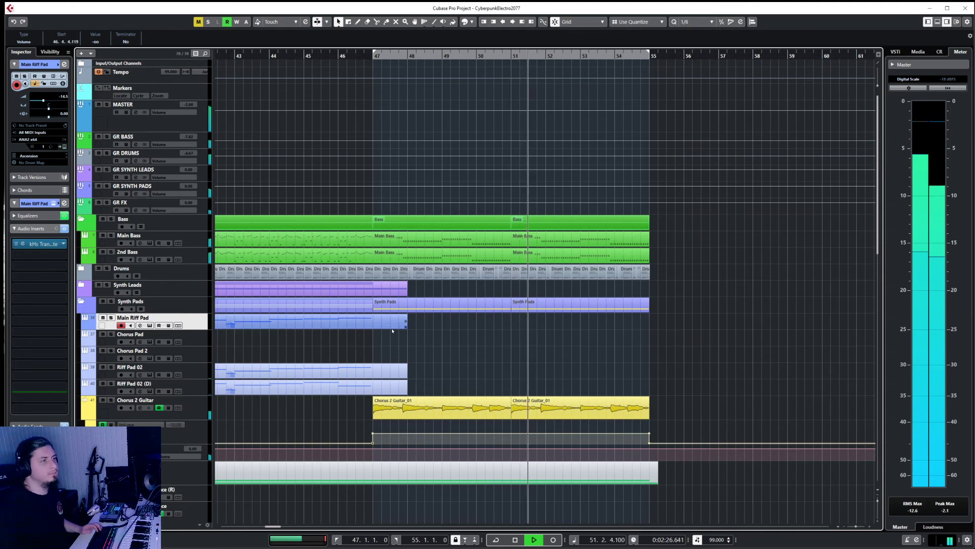
pyautogui.scroll(-10, 402, 386)
pyautogui.moveTo(372, 449); pyautogui.dragTo(373, 443)
pyautogui.click(416, 412)
pyautogui.scroll(10, 416, 411)
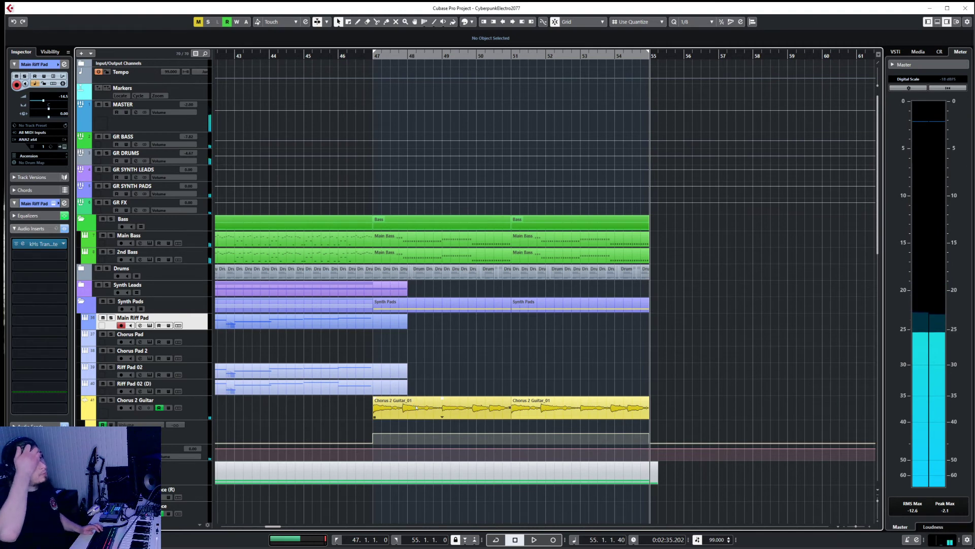
# - Replay the heavy riff from about bar 40 to review the Riff Pad 02 tracks, and reselect Chorus 2 Guitar after stopping
pyautogui.click(200, 378)
pyautogui.press('s')
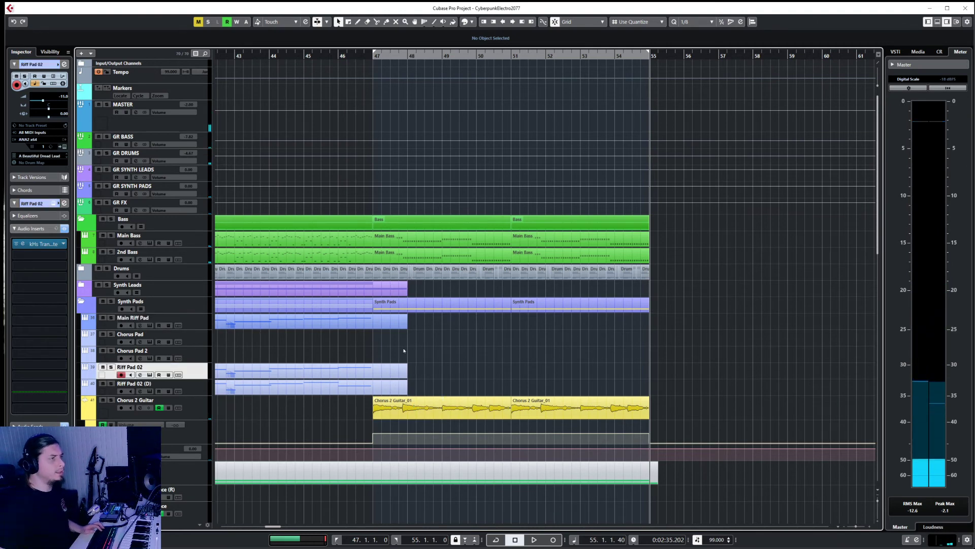
pyautogui.hscroll(-3, 401, 348)
pyautogui.click(330, 51)
pyautogui.press('s')
pyautogui.press('space')
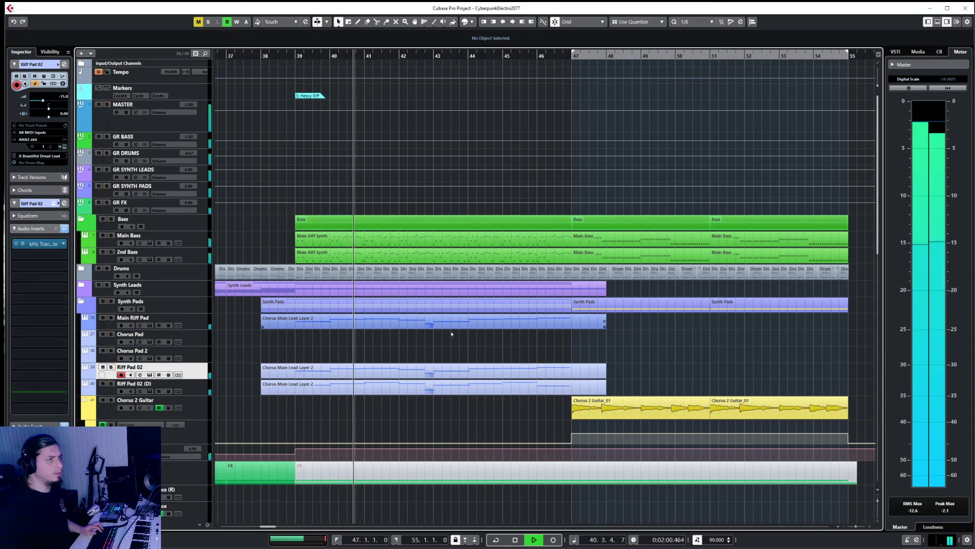
pyautogui.hscroll(-3, 449, 334)
pyautogui.hscroll(-6, 449, 334)
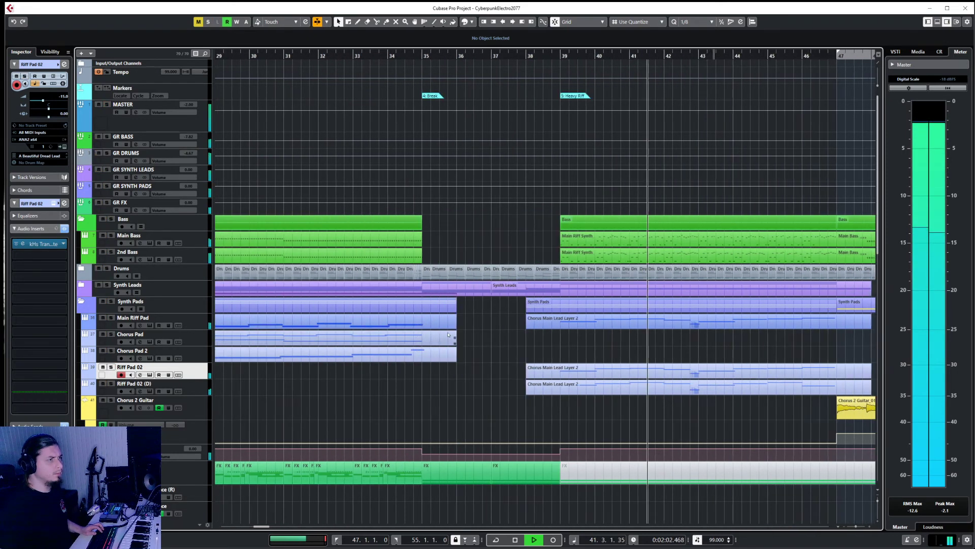
pyautogui.press('f')
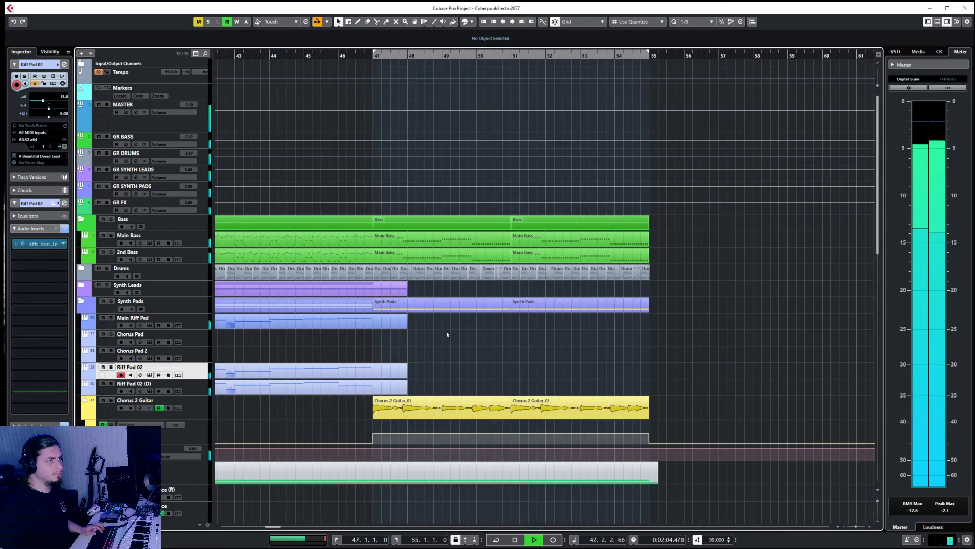
pyautogui.press('space')
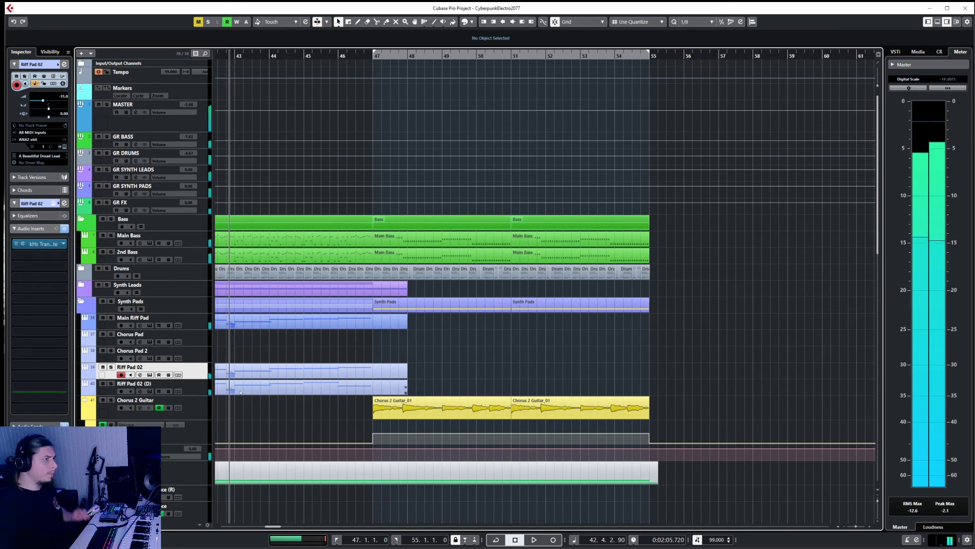
pyautogui.click(202, 387)
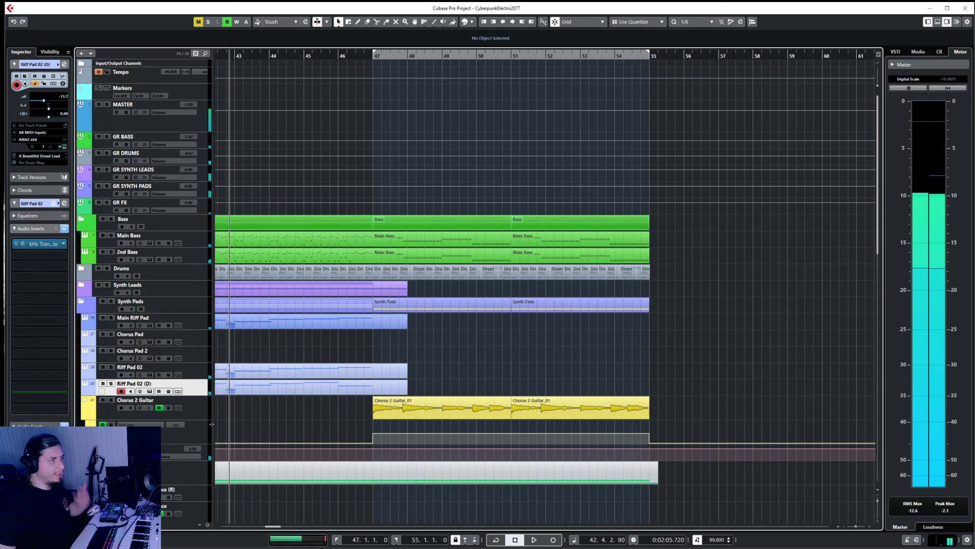
pyautogui.click(197, 403)
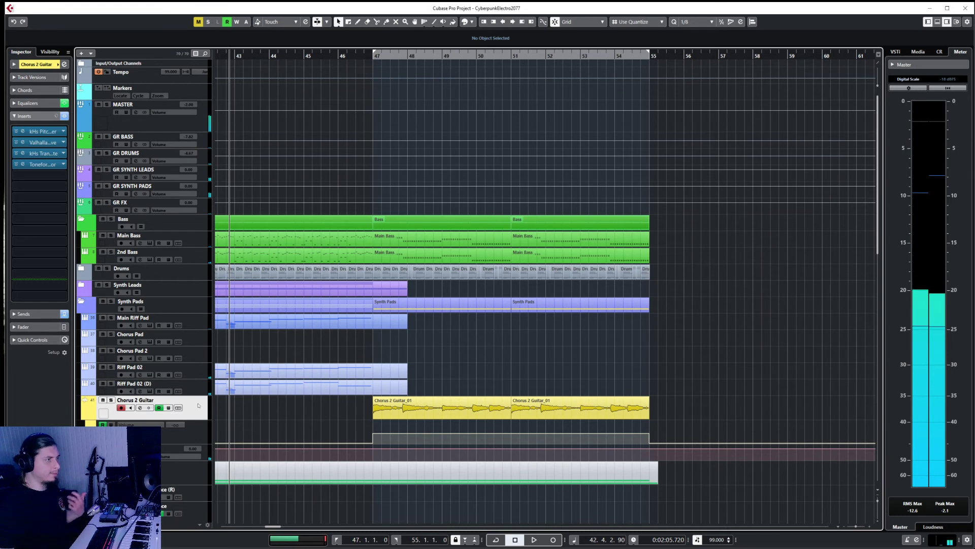
# - Begin adding an instrument track after Chorus 2 Guitar, with LABS as the instrument
pyautogui.rightClick(199, 405)
pyautogui.moveTo(310, 218)
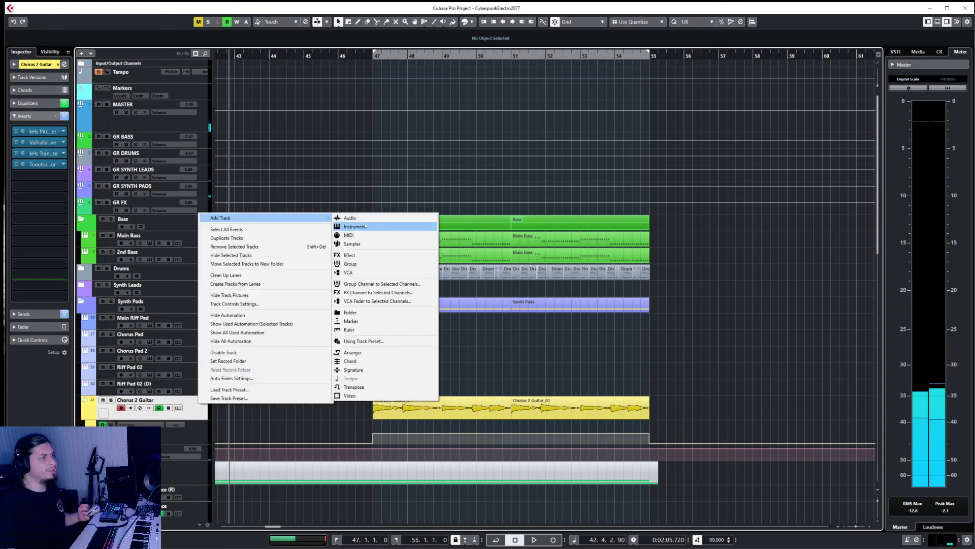
pyautogui.click(366, 226)
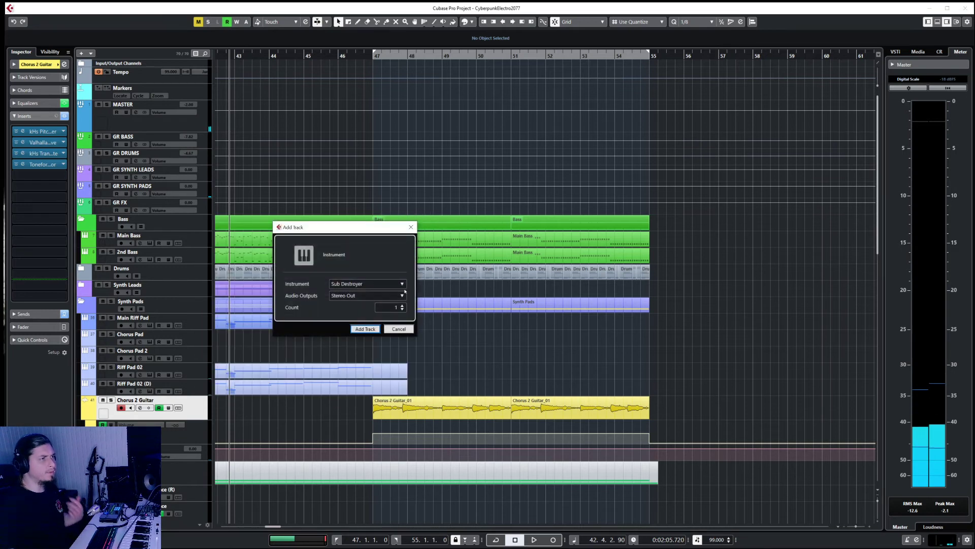
pyautogui.click(387, 284)
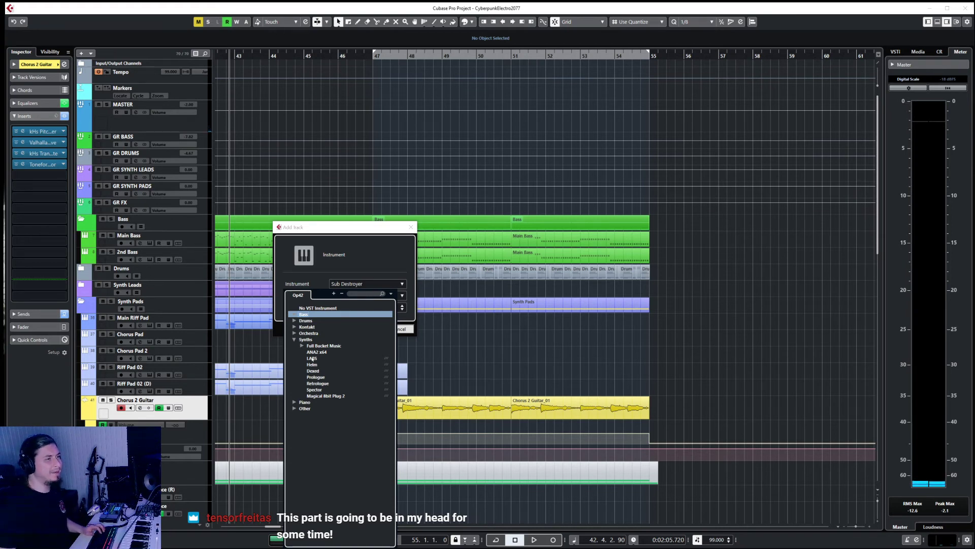
pyautogui.click(312, 359)
# - Route the new LABS track's audio output to the GR SYNTH PADS group and create the track
pyautogui.click(352, 295)
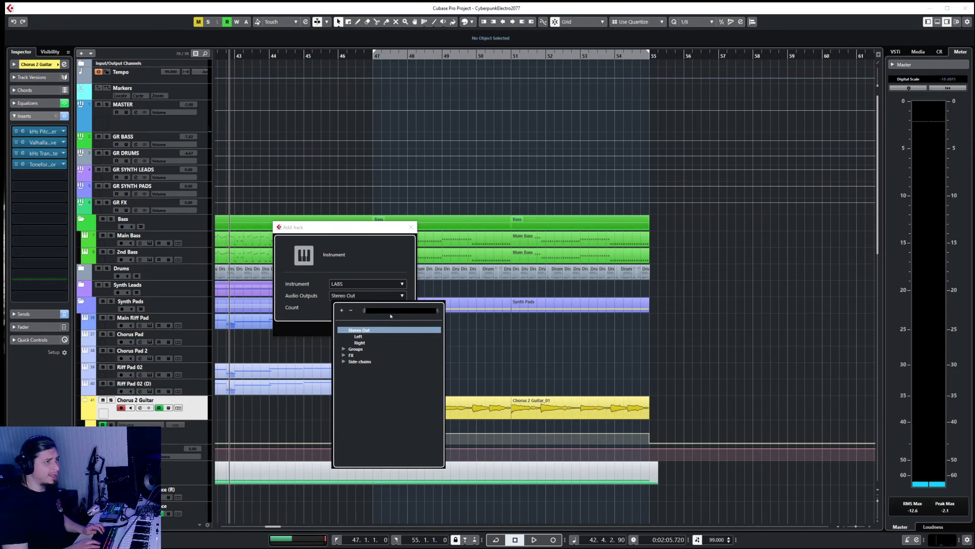
pyautogui.write('pad')
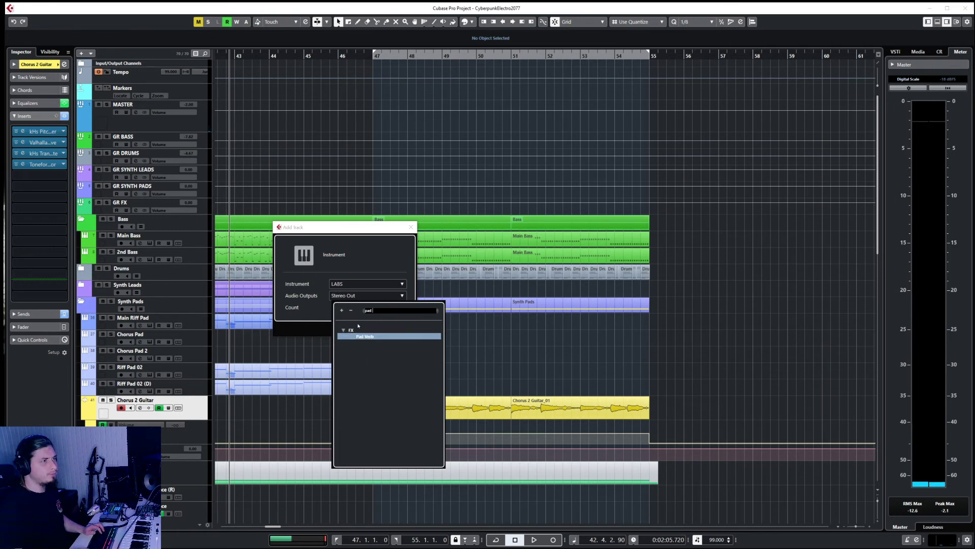
pyautogui.press('BackSpace')
pyautogui.press('BackSpace')
pyautogui.press('BackSpace')
pyautogui.write('syn')
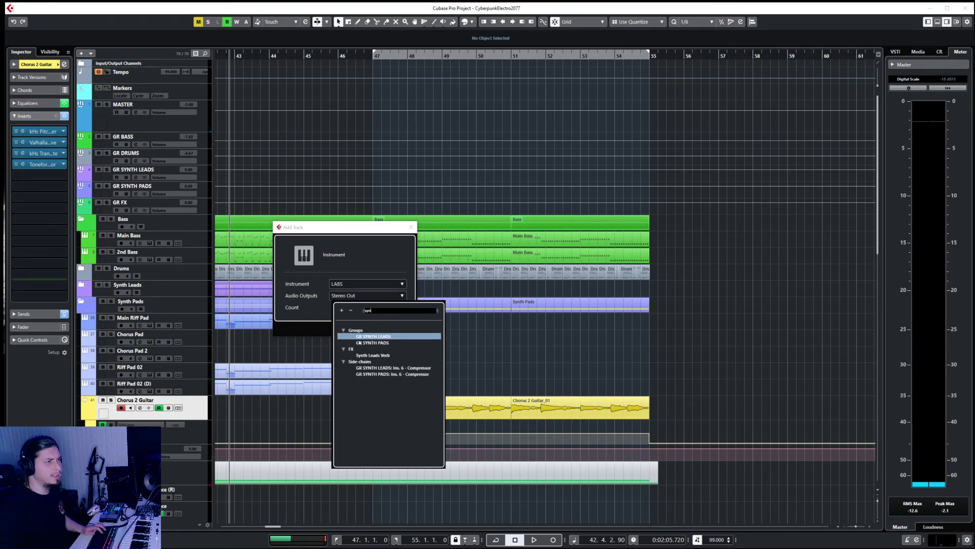
pyautogui.click(359, 343)
pyautogui.click(365, 329)
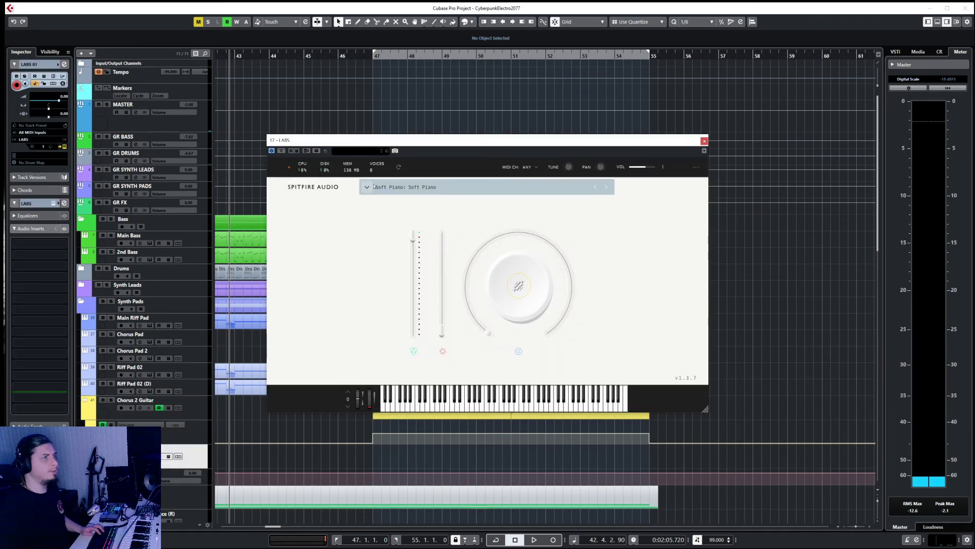
# - Filter the LABS preset browser to Synth and look through the textural, piano and synth pad presets
pyautogui.click(367, 187)
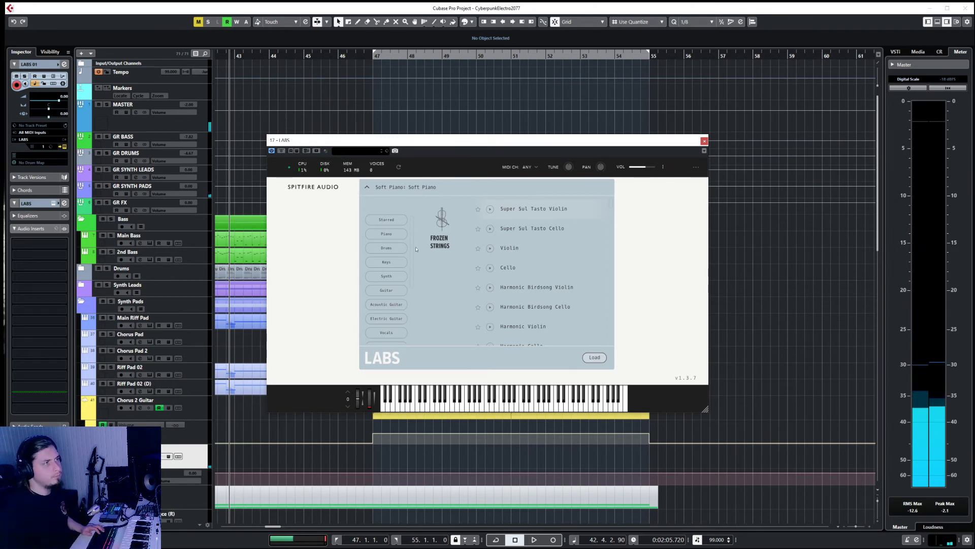
pyautogui.click(395, 278)
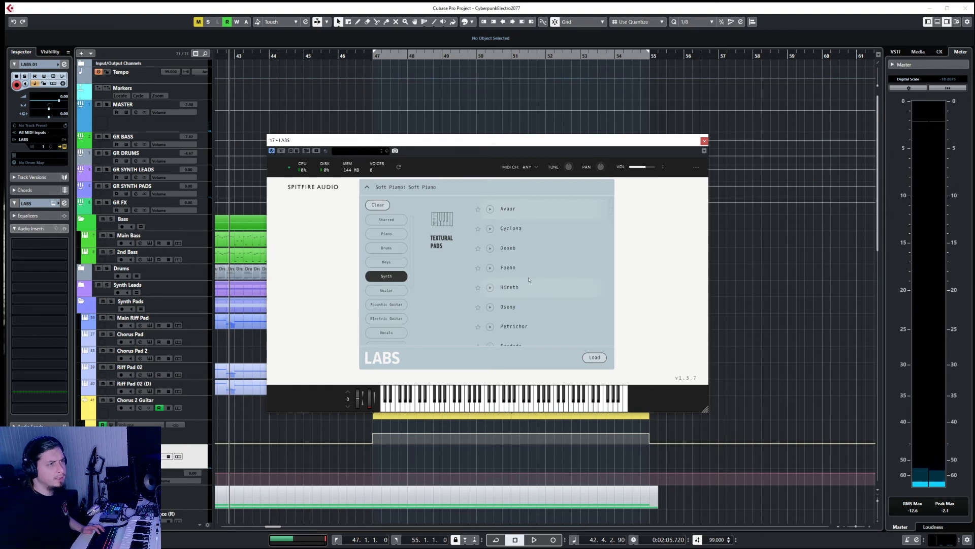
pyautogui.scroll(-2, 529, 279)
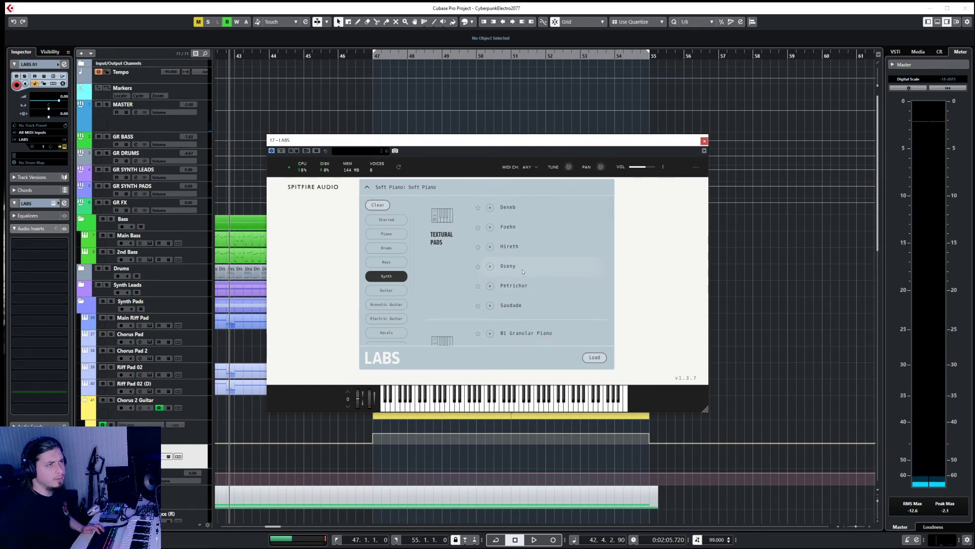
pyautogui.scroll(-4, 526, 266)
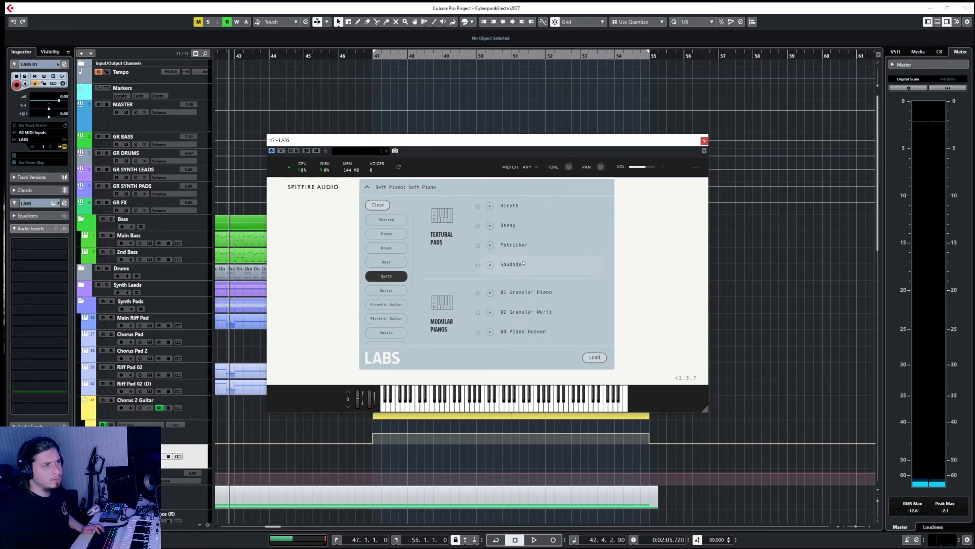
pyautogui.scroll(-6, 523, 262)
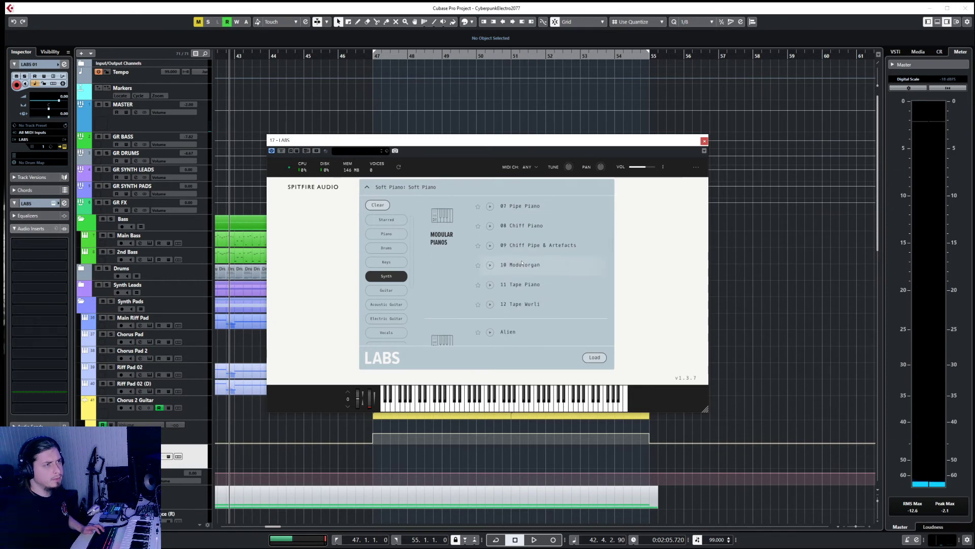
pyautogui.scroll(-10, 522, 263)
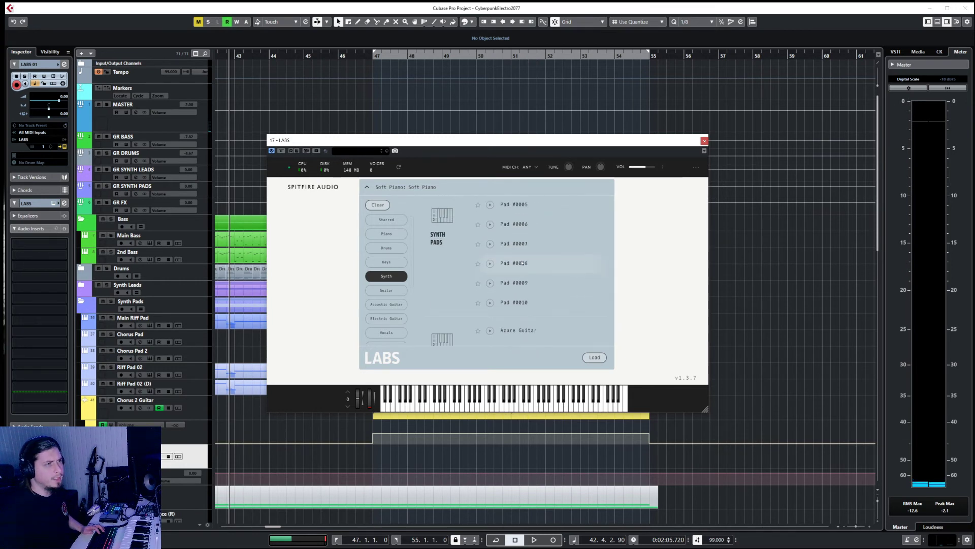
pyautogui.scroll(-2, 520, 266)
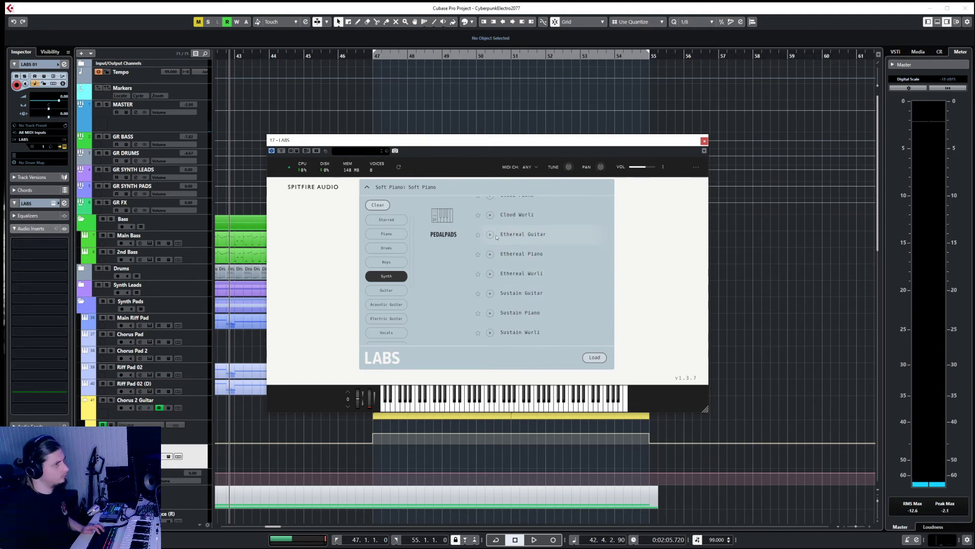
pyautogui.scroll(8, 523, 252)
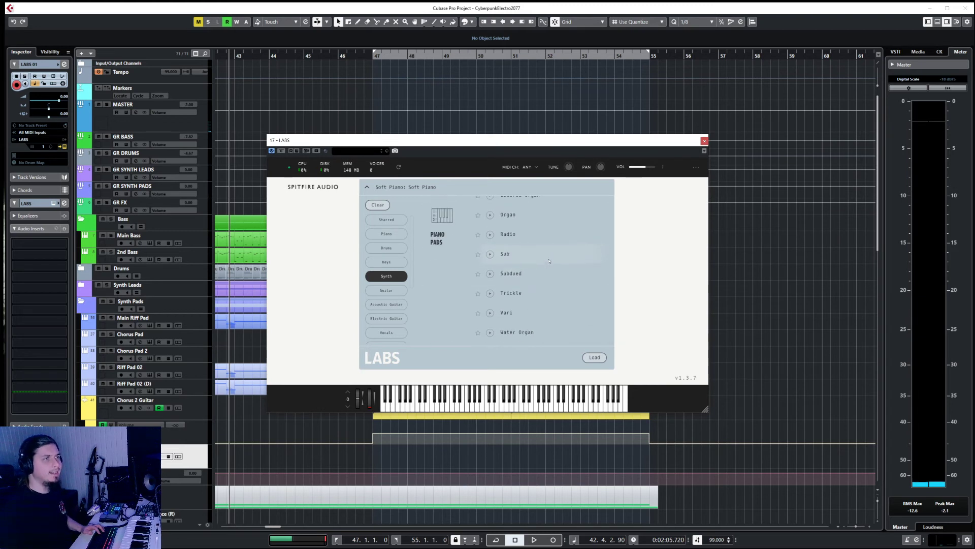
pyautogui.scroll(-6, 548, 260)
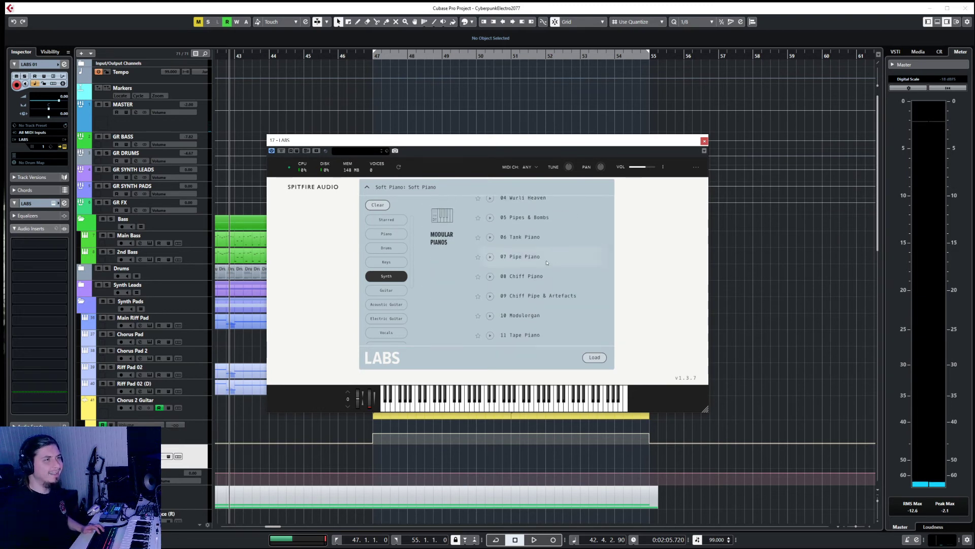
pyautogui.scroll(1, 546, 260)
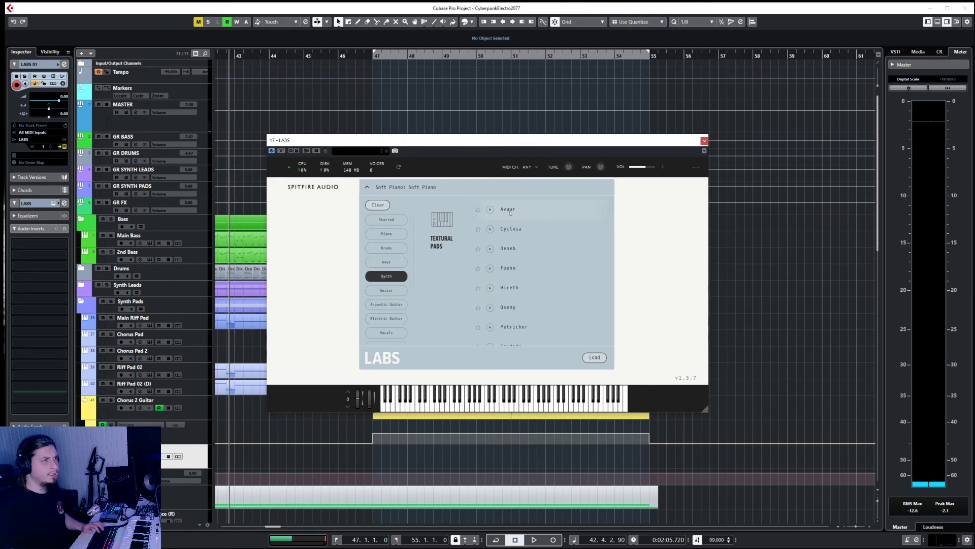
# - Audition the Textural Pads presets Avaur, Deneb and Foehn in LABS, and load Foehn
pyautogui.click(490, 210)
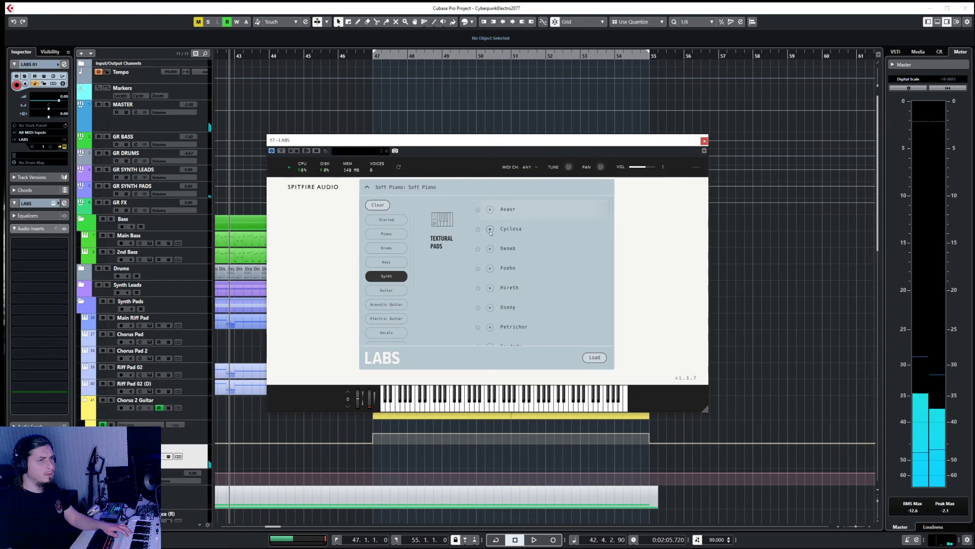
pyautogui.click(491, 249)
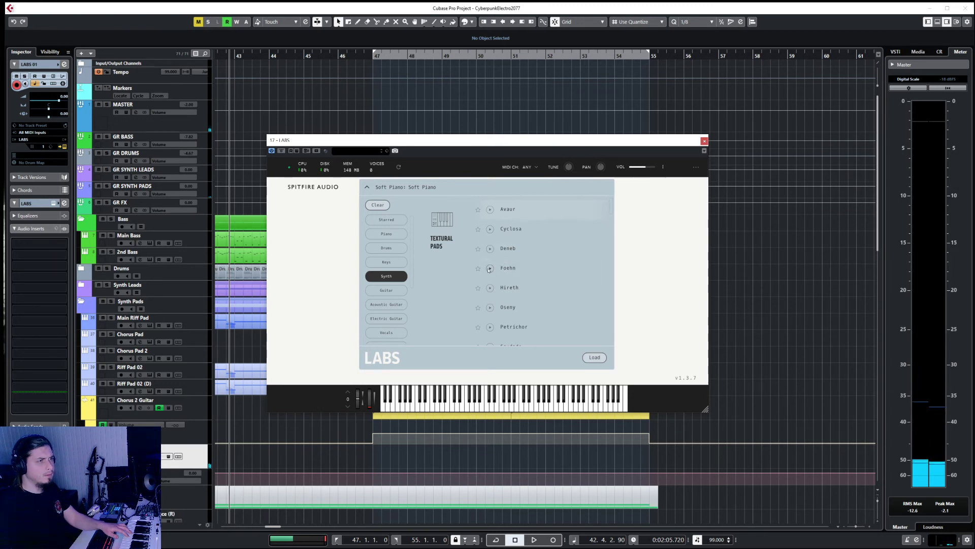
pyautogui.click(489, 268)
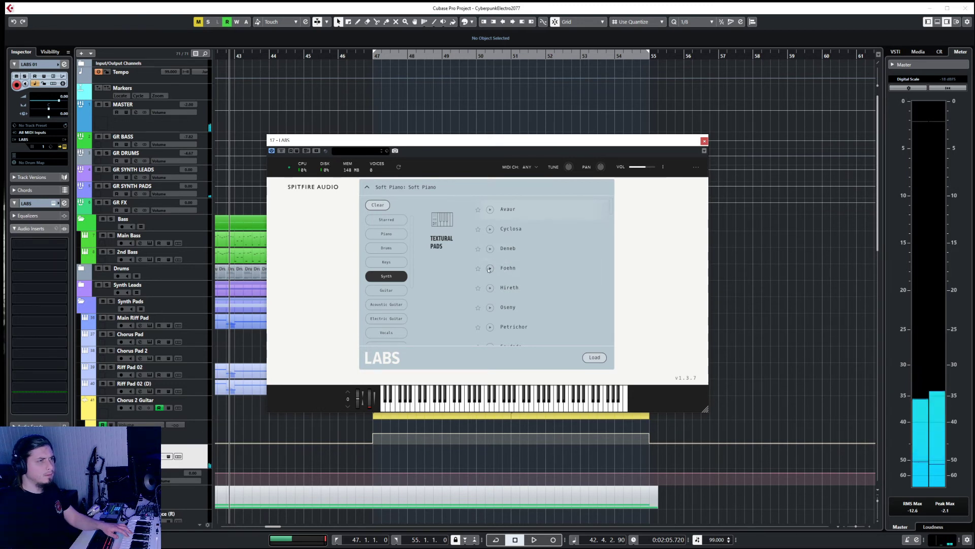
pyautogui.doubleClick(525, 271)
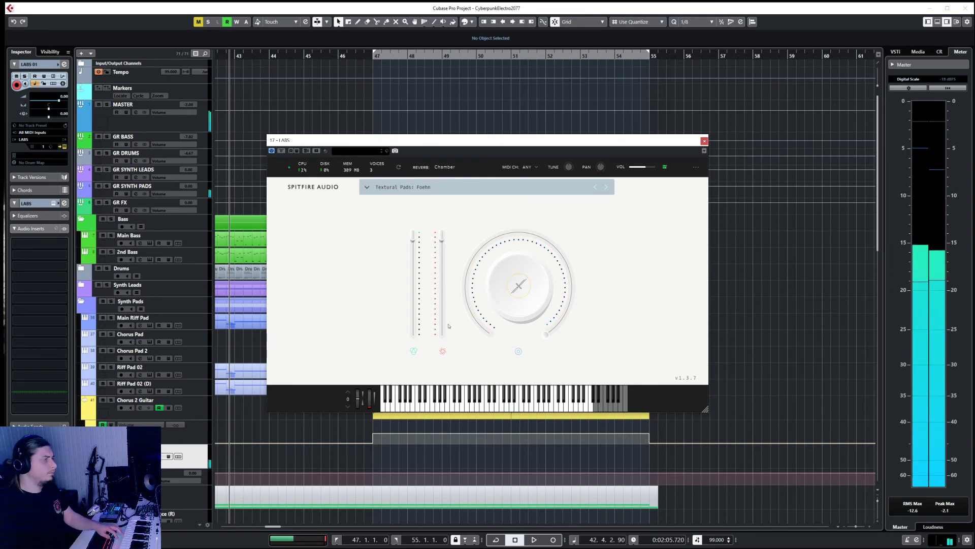
# - Add a Pad Verb send to the LABS 01 channel in the MixConsole, closing the instrument and mixer windows
pyautogui.press('F3')
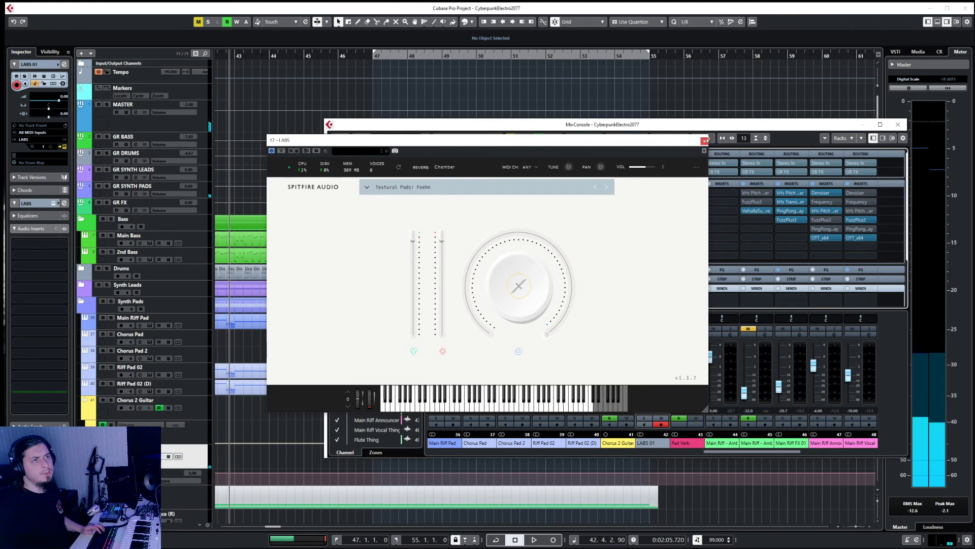
pyautogui.click(704, 141)
pyautogui.click(666, 301)
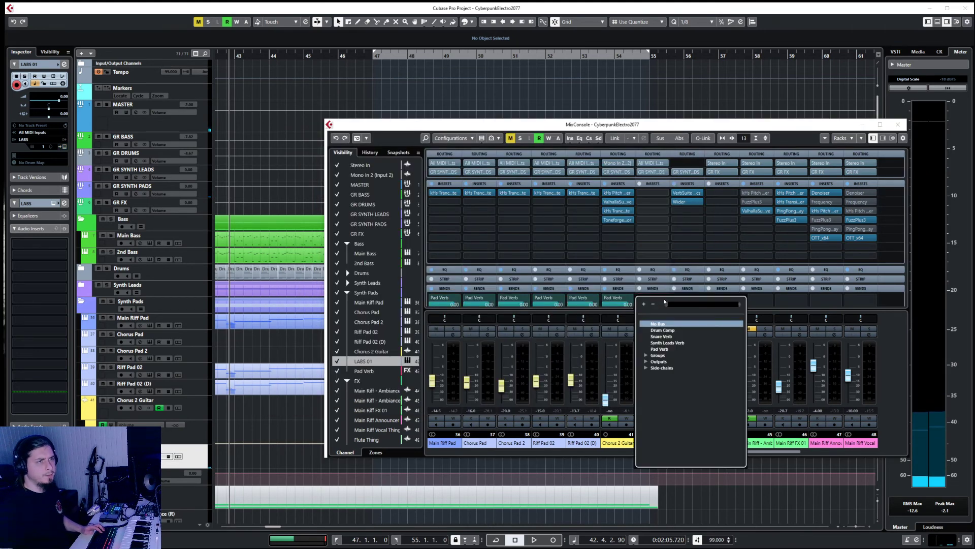
pyautogui.write('pad')
pyautogui.click(655, 323)
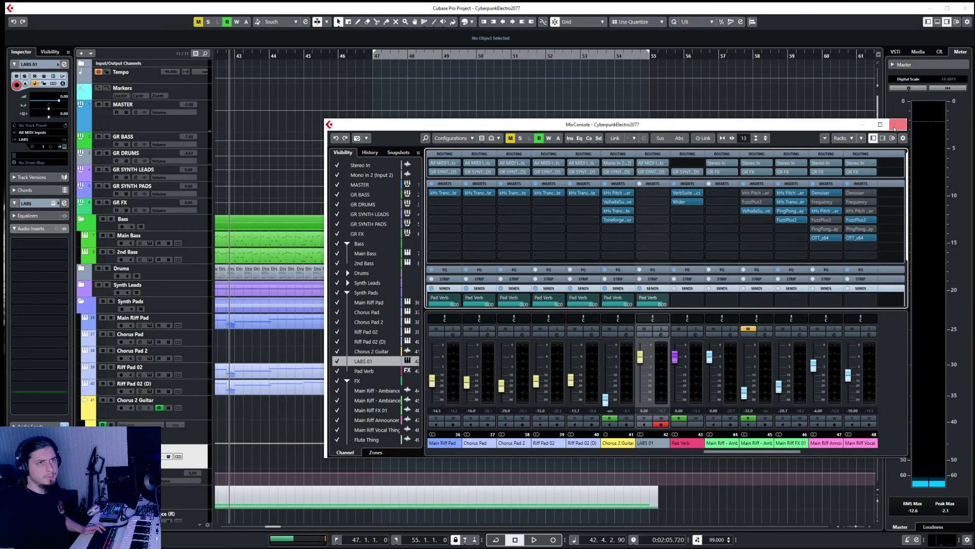
pyautogui.click(895, 129)
# - Try a short test recording on LABS 01 from bar 45, stop it, and set the track volume to -10.00
pyautogui.click(352, 61)
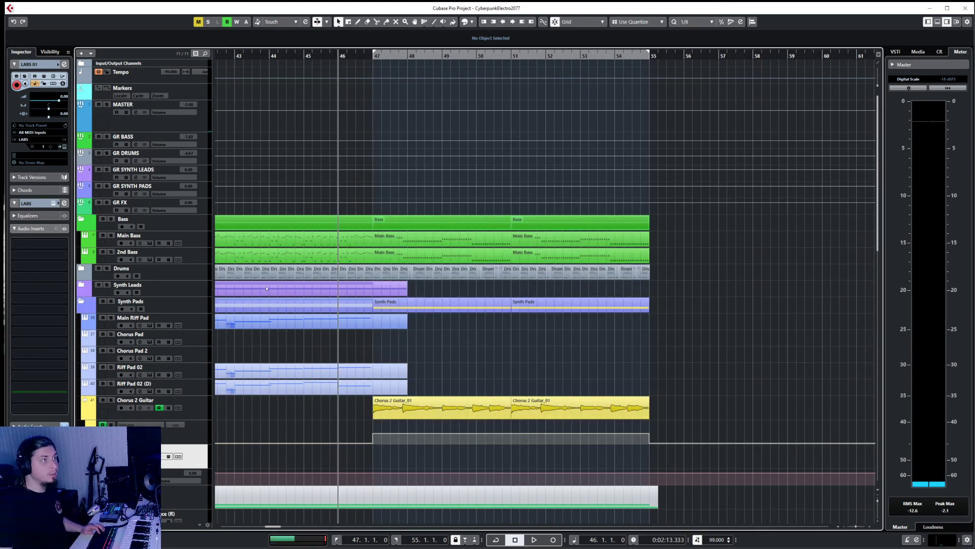
pyautogui.click(305, 54)
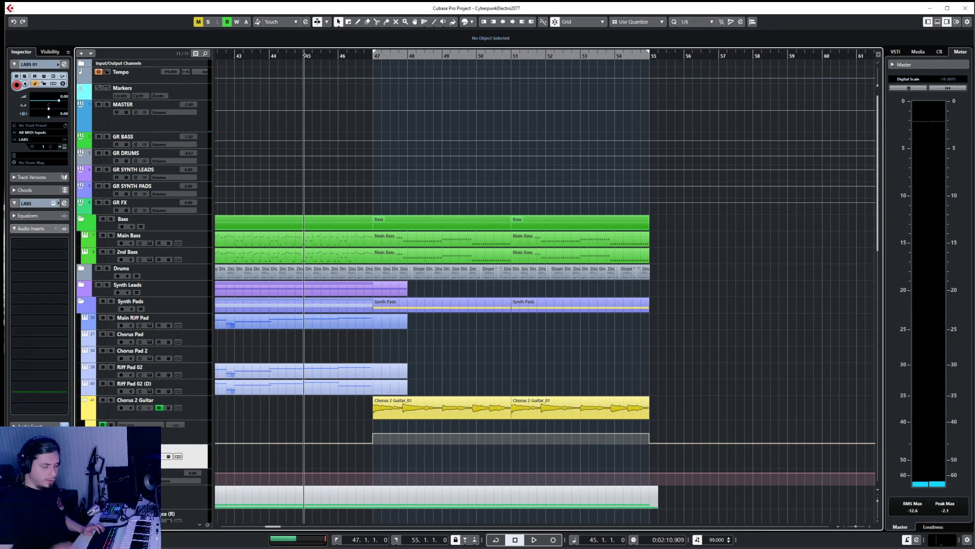
pyautogui.press('KP_Multiply')
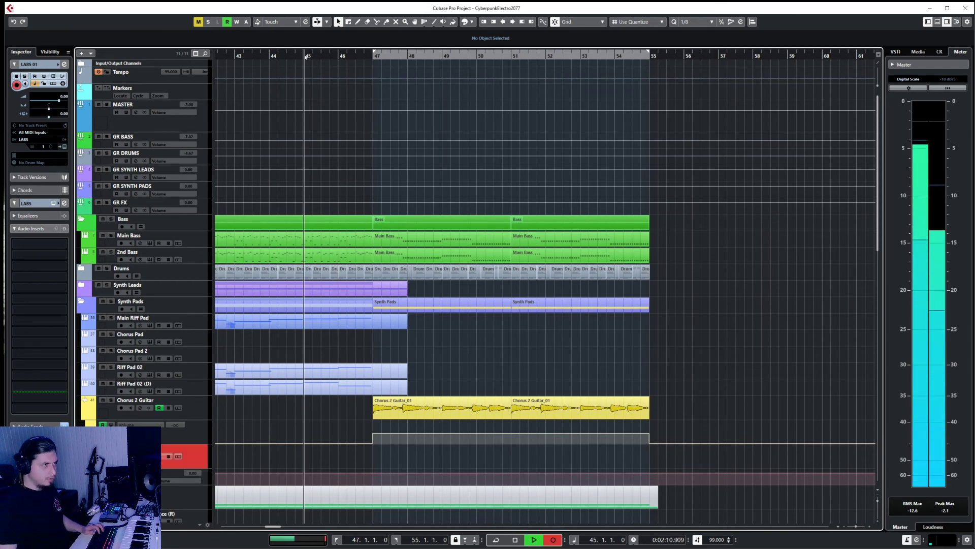
pyautogui.press('space')
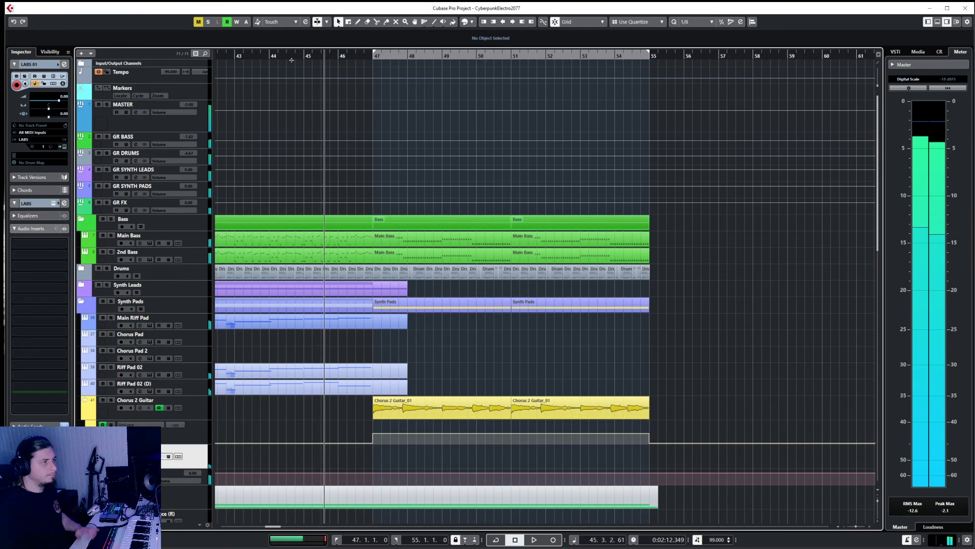
pyautogui.doubleClick(63, 96)
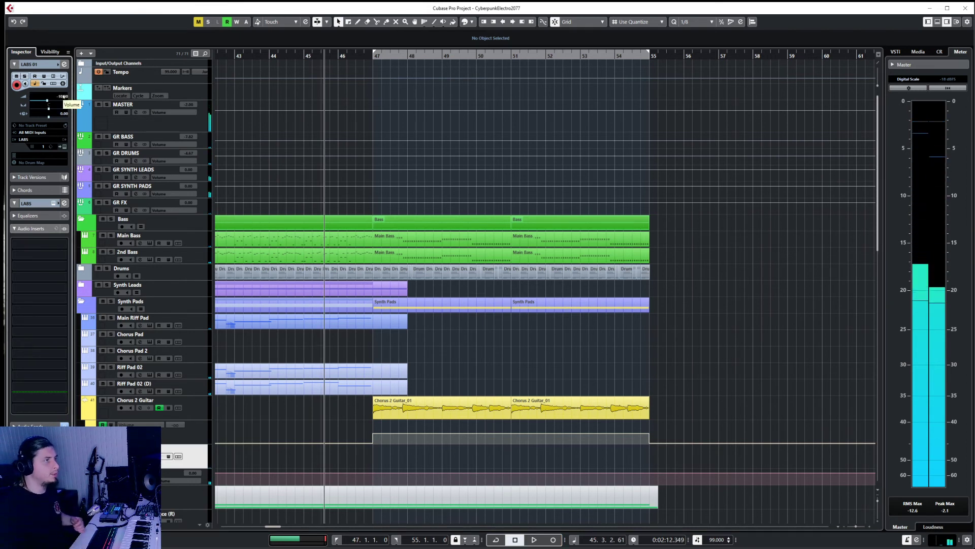
# - Record a LABS 01 pad take from bar 45 through the second chorus, and delete that take
pyautogui.press('KP_Multiply')
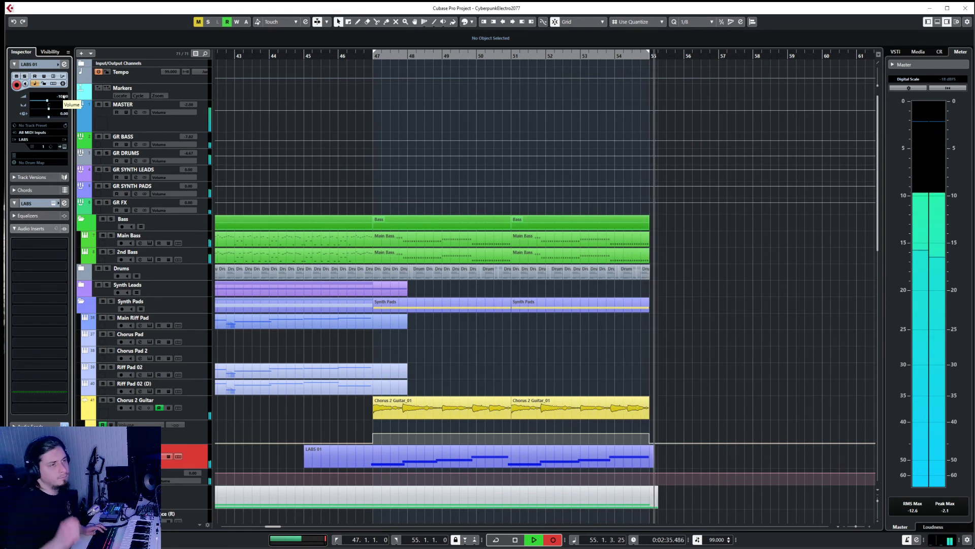
pyautogui.press('space')
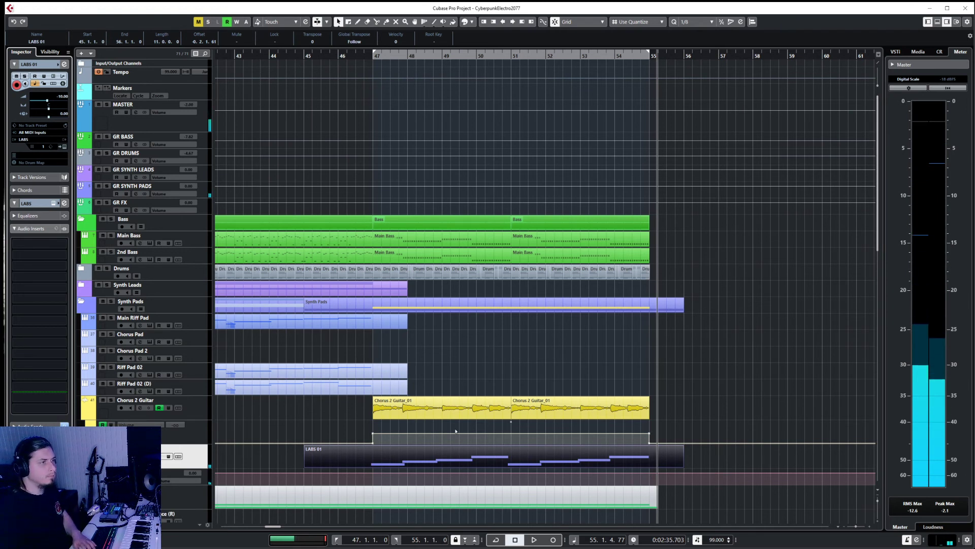
pyautogui.press('Delete')
pyautogui.press('space')
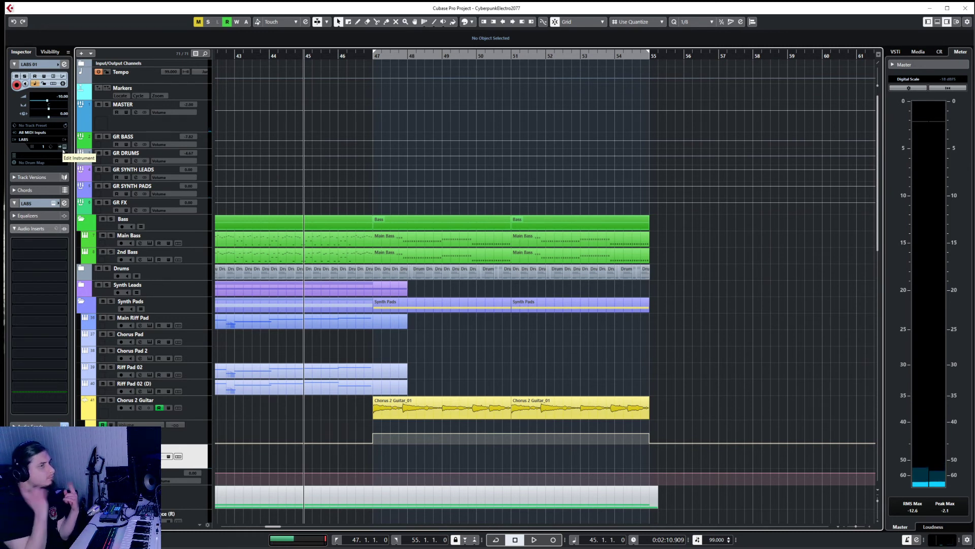
# - Record a new LABS 01 pad take from bar 45 to just past bar 55, and open the LABS instrument
pyautogui.press('KP_Multiply')
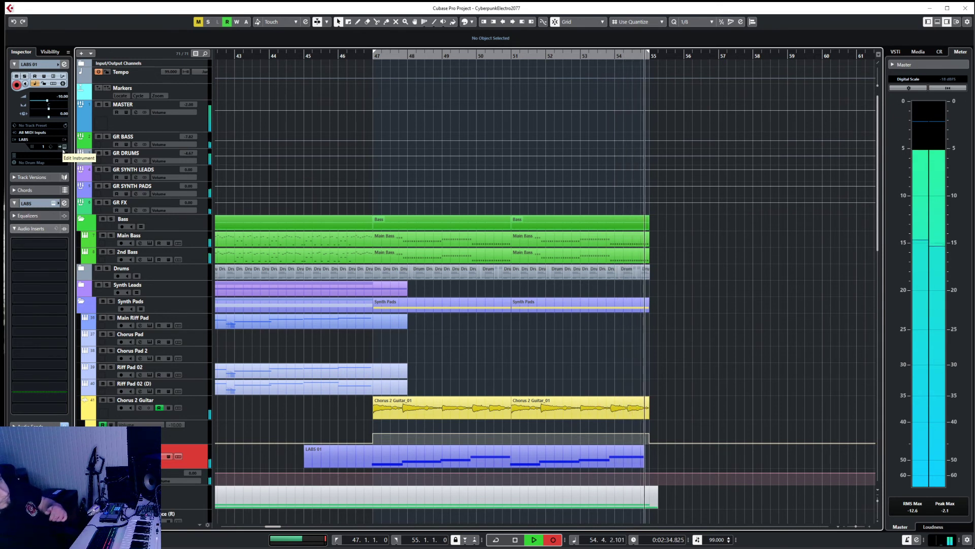
pyautogui.press('space')
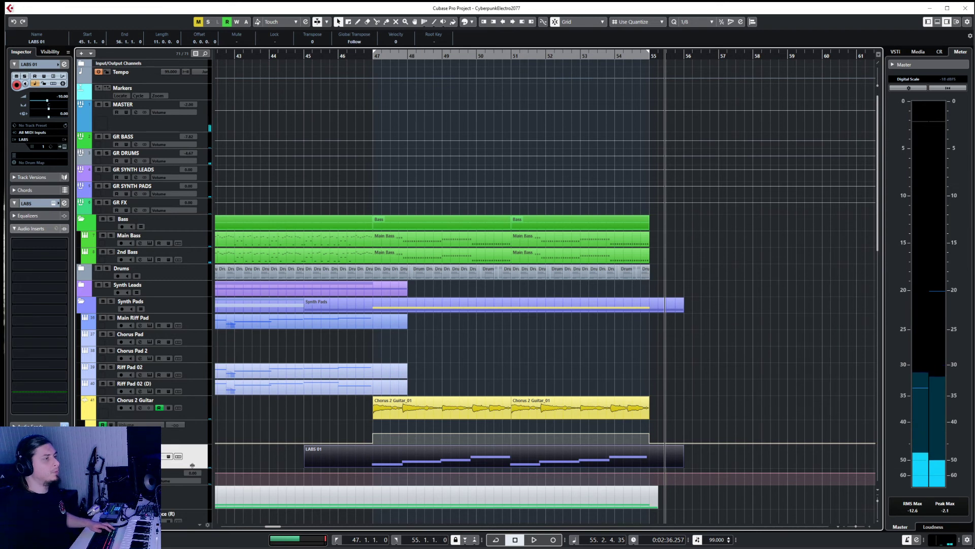
pyautogui.click(64, 139)
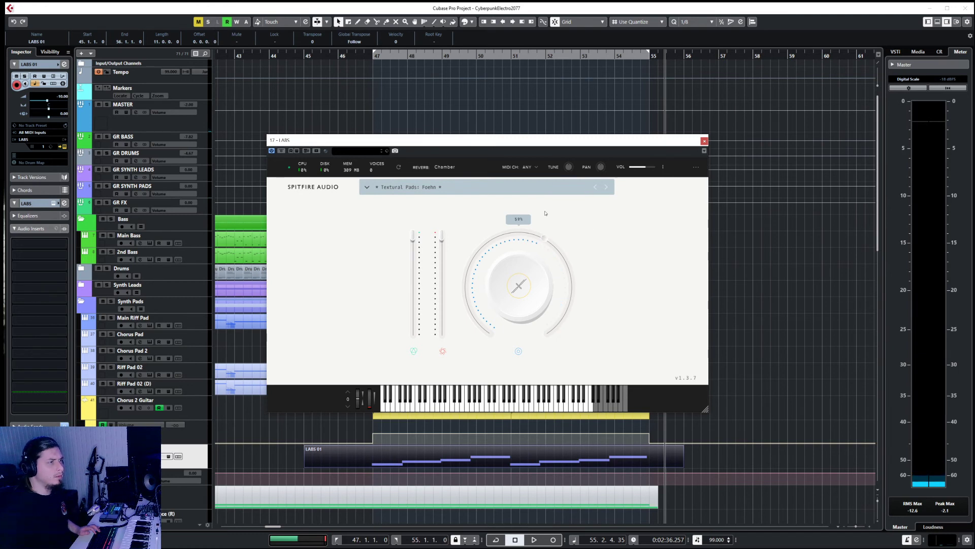
# - Play the second chorus from bar 47 with LABS 01 soloed, turn the large LABS dial nearly fully up, and close the instrument
pyautogui.click(371, 56)
pyautogui.press('space')
pyautogui.moveTo(513, 239); pyautogui.dragTo(572, 323)
pyautogui.press('s')
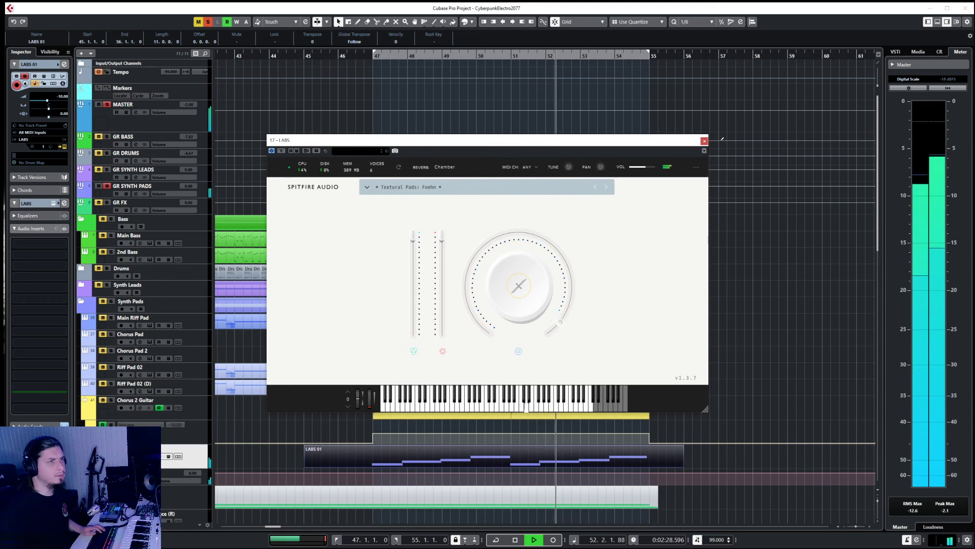
pyautogui.click(704, 141)
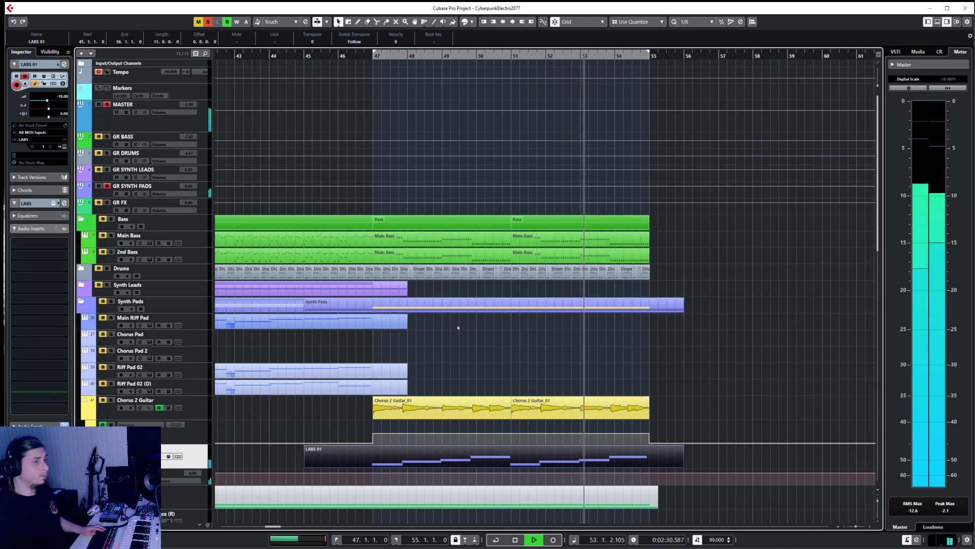
pyautogui.press('space')
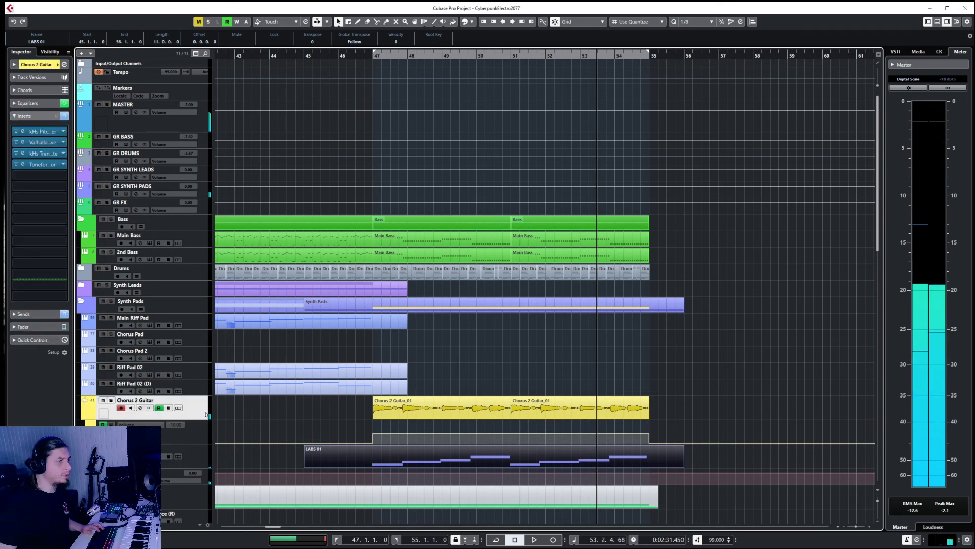
# - Render the two Chorus 2 Guitar events from bar 47 to bar 55 in place as one new audio event
pyautogui.click(430, 409)
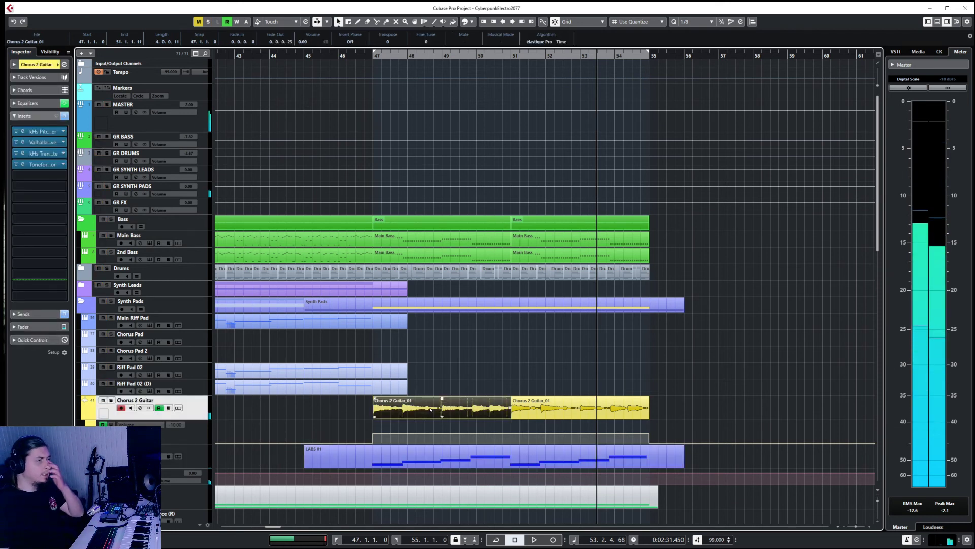
pyautogui.keyDown('shift'); pyautogui.click(550, 414); pyautogui.keyUp('shift')
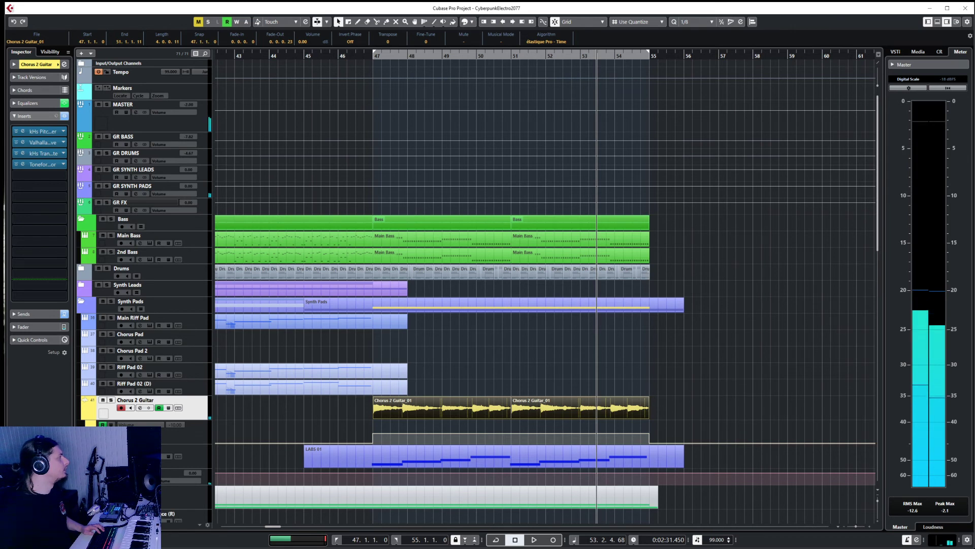
pyautogui.press('s')
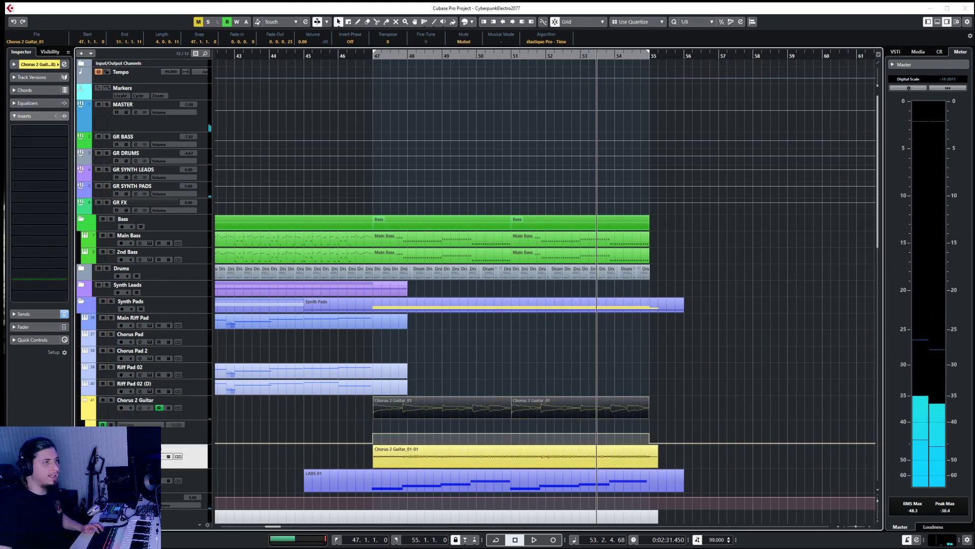
# - Render the LABS 01 MIDI part starting at bar 45 in place to a new audio track
pyautogui.click(207, 486)
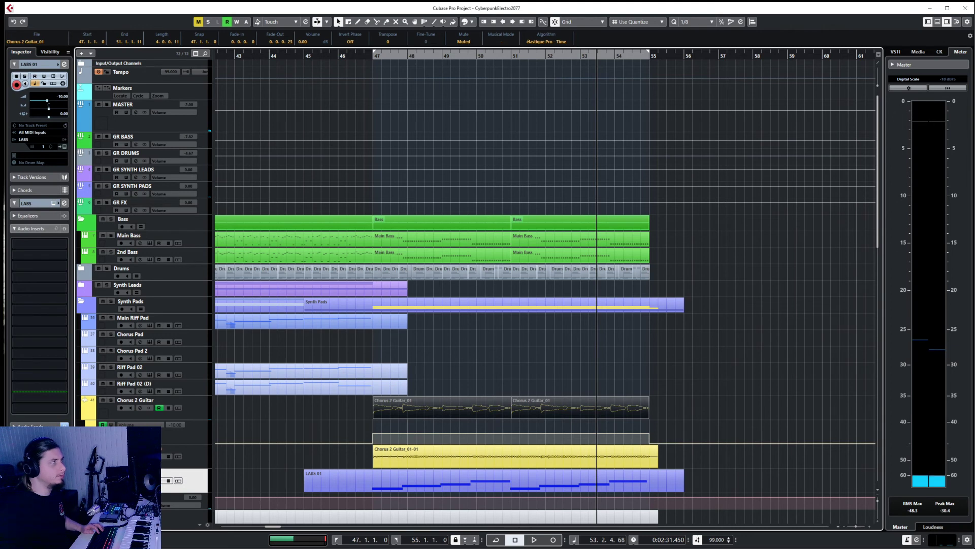
pyautogui.click(392, 491)
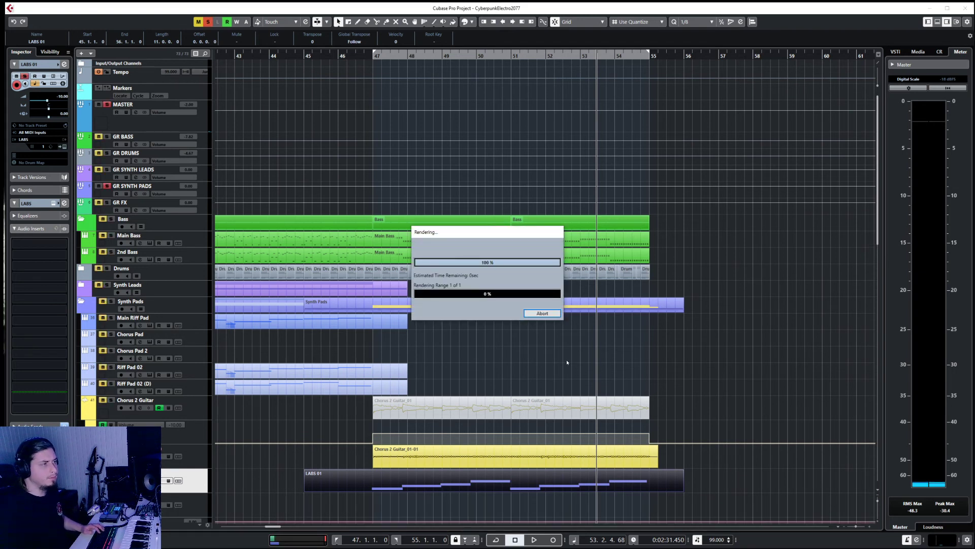
# - Bypass the inserts on the original Chorus 2 Guitar track and unassign the LABS instrument from the LABS 01 track
pyautogui.click(204, 464)
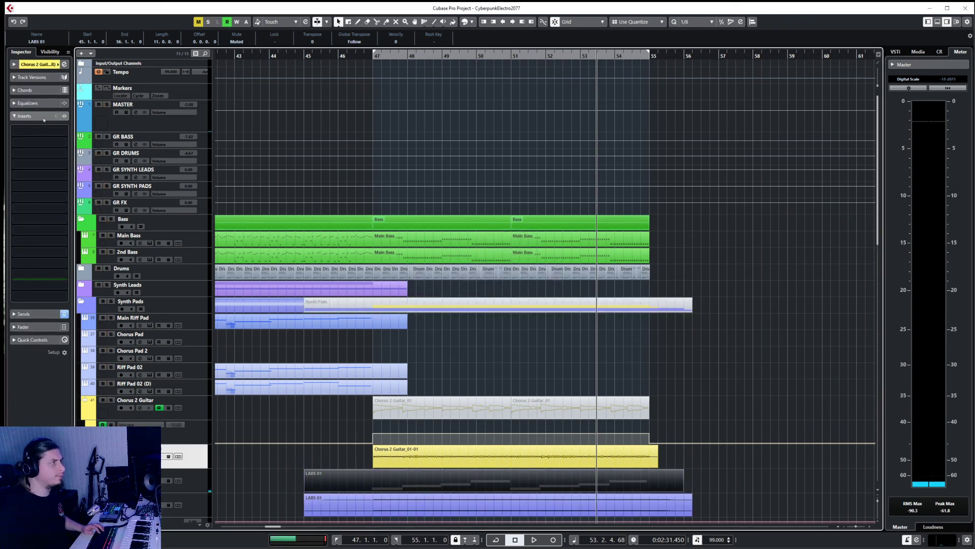
pyautogui.click(207, 404)
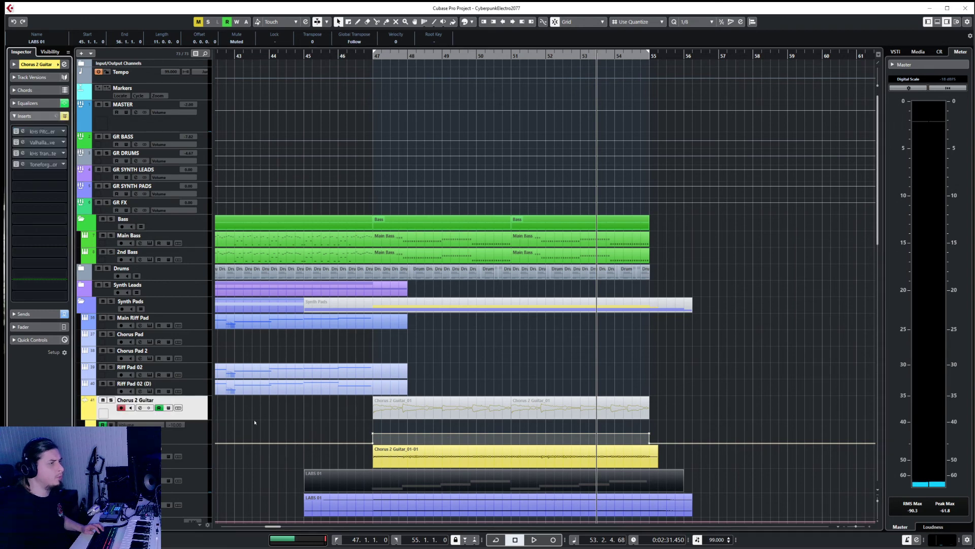
pyautogui.scroll(-3, 255, 422)
pyautogui.click(200, 292)
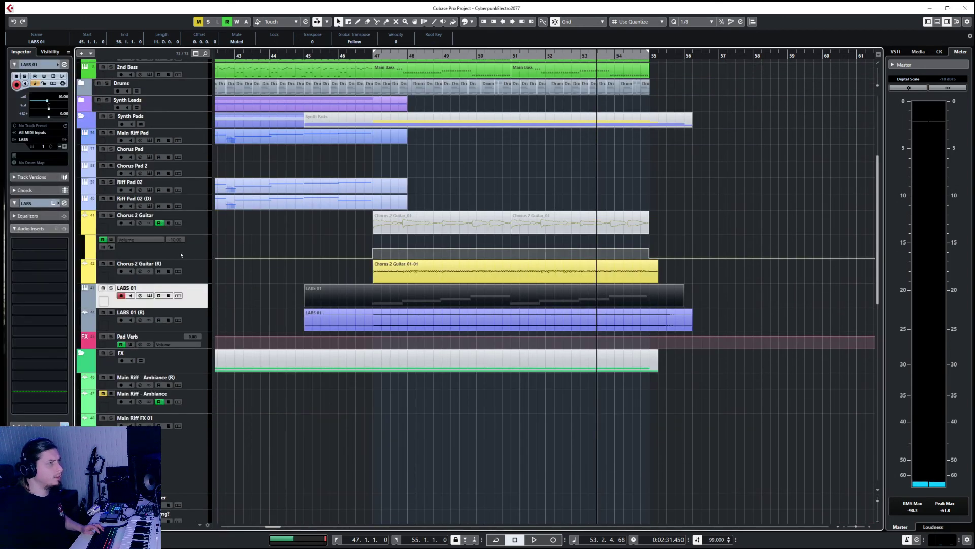
pyautogui.click(40, 144)
pyautogui.click(40, 161)
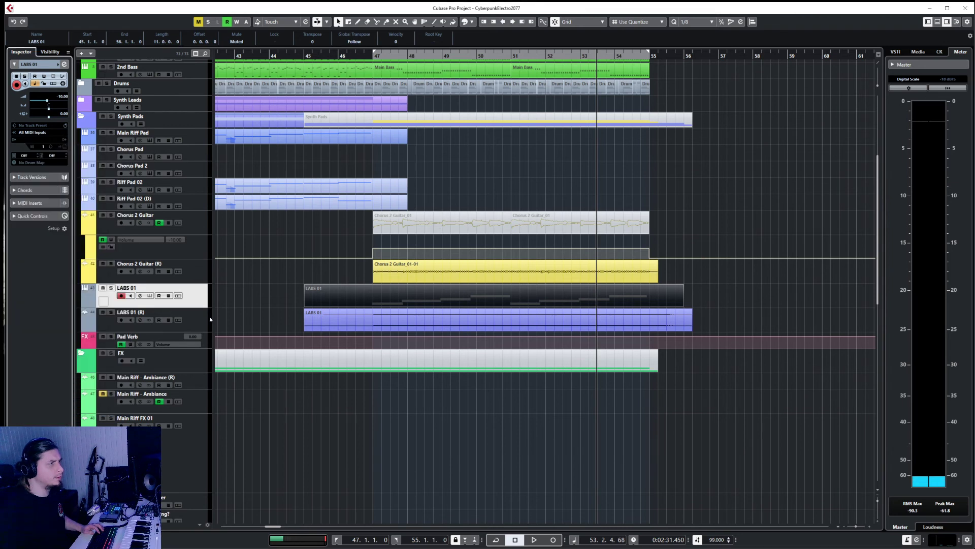
# - Rename the rendered LABS 01 (R) track as Chorus 2 Pad 01
pyautogui.click(193, 316)
pyautogui.doubleClick(161, 310)
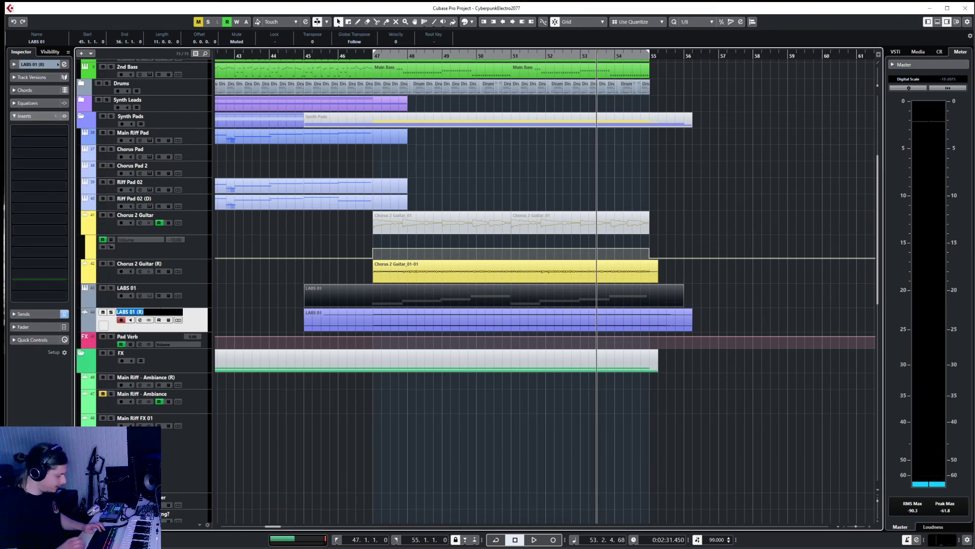
pyautogui.write('Ch')
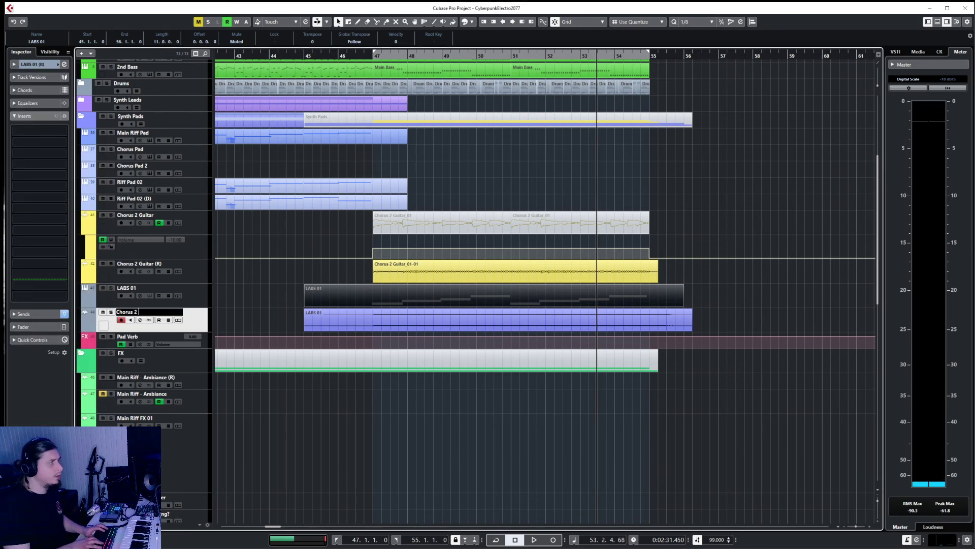
pyautogui.write('orus 2 Pad 01')
pyautogui.press('Return')
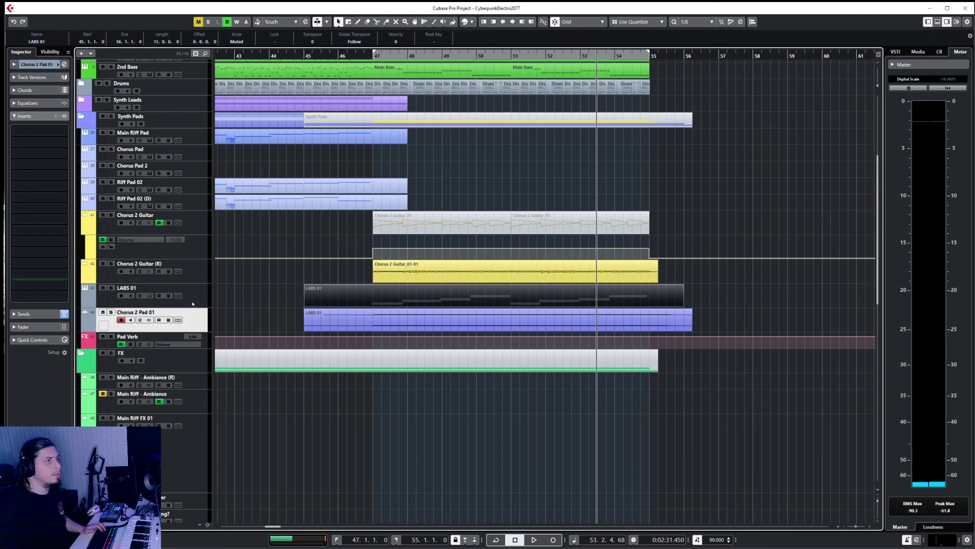
# - Try lavender, periwinkle and light blue as colours for the Chorus 2 Pad 01 track
pyautogui.click(90, 326)
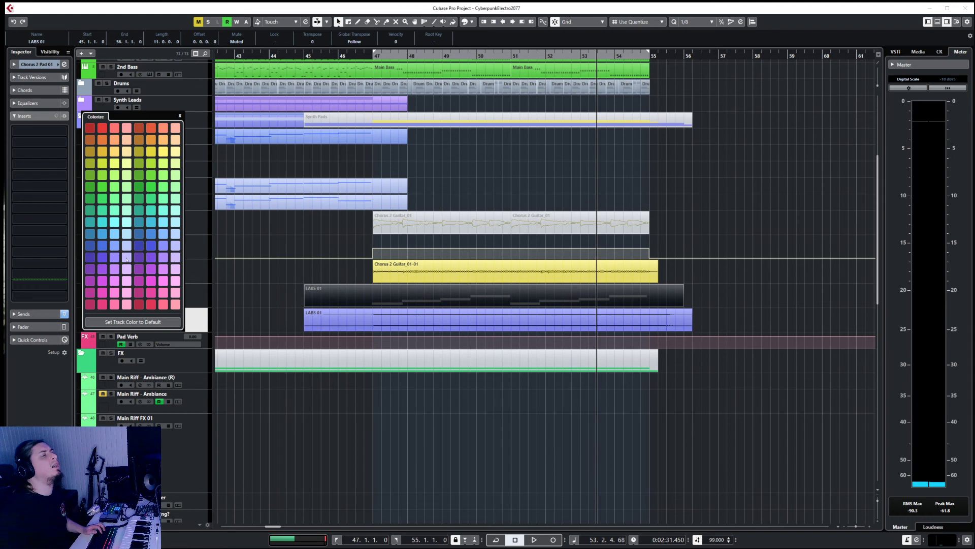
pyautogui.click(127, 258)
pyautogui.click(168, 306)
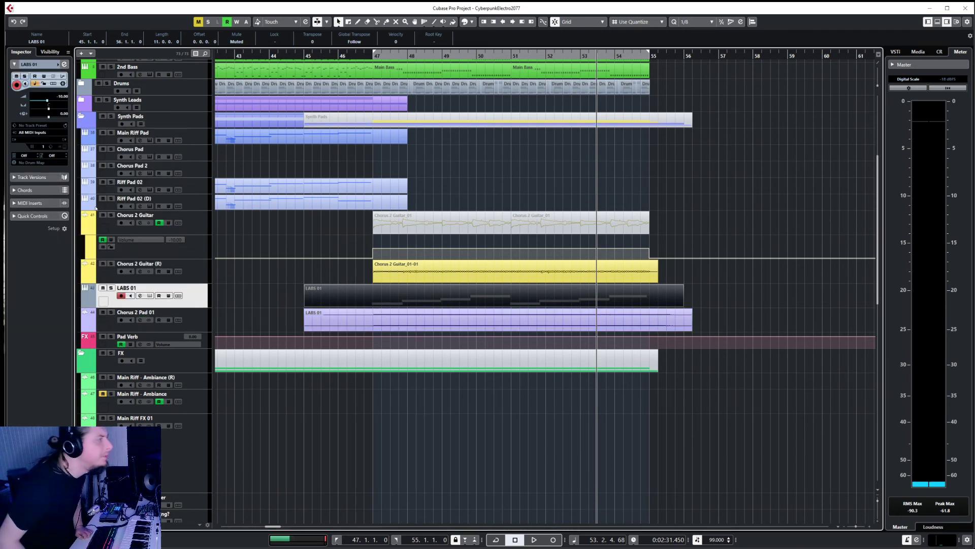
pyautogui.click(95, 324)
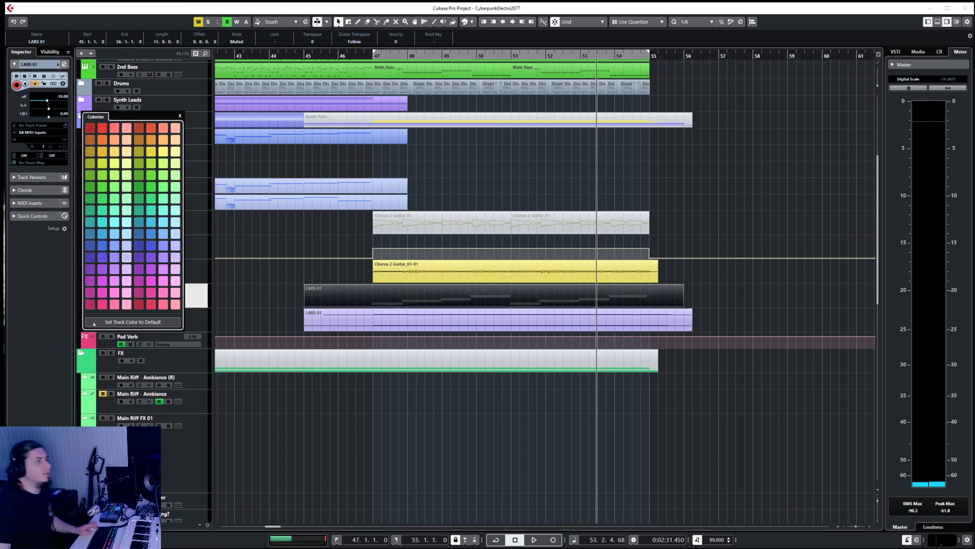
pyautogui.click(204, 300)
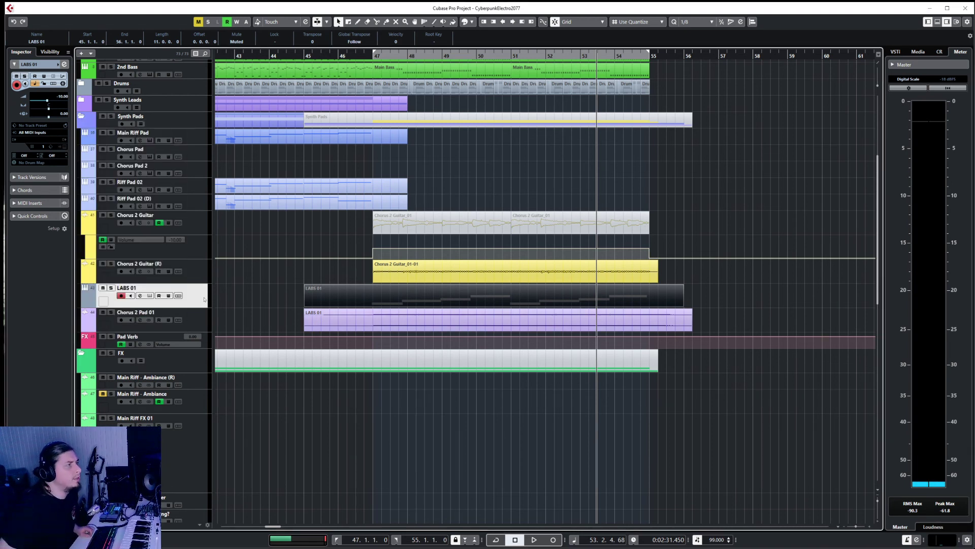
pyautogui.click(88, 322)
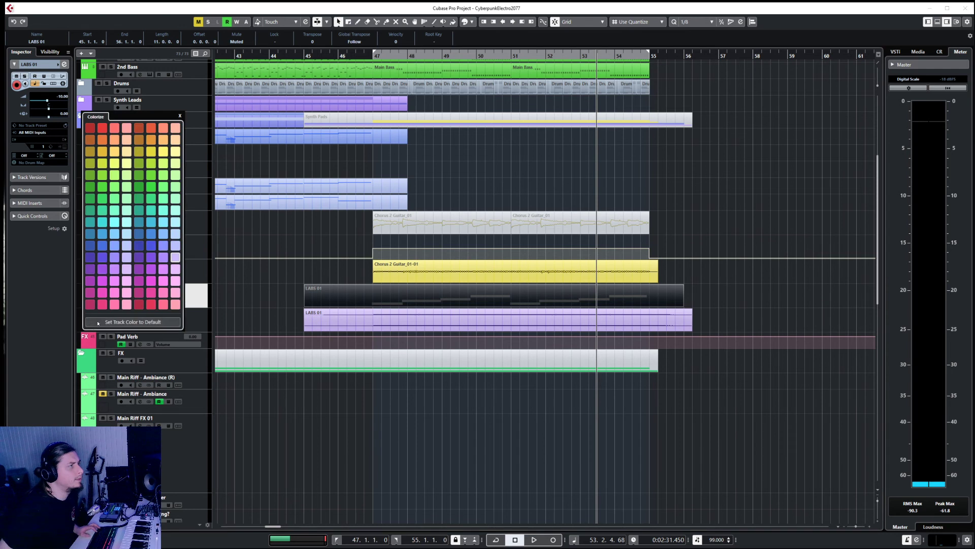
pyautogui.click(175, 234)
pyautogui.click(177, 246)
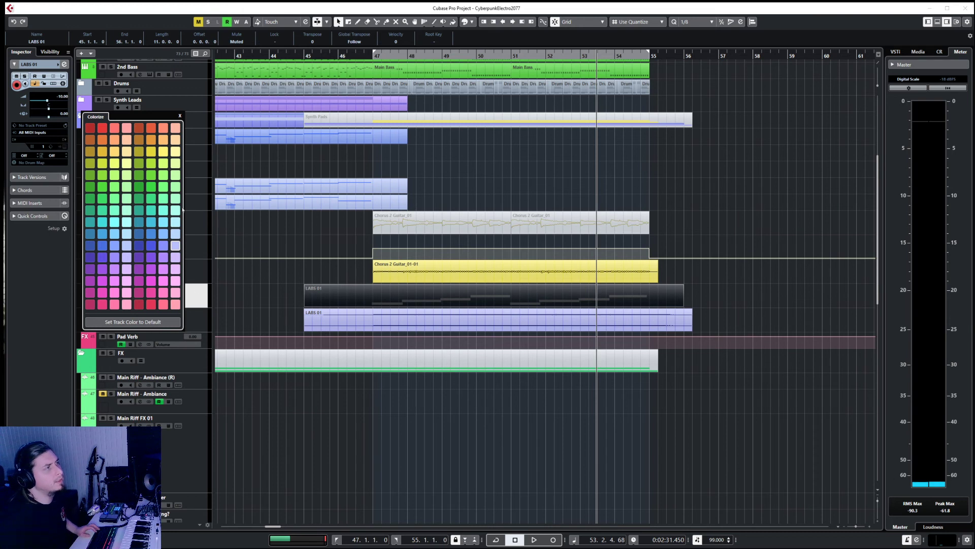
pyautogui.click(177, 233)
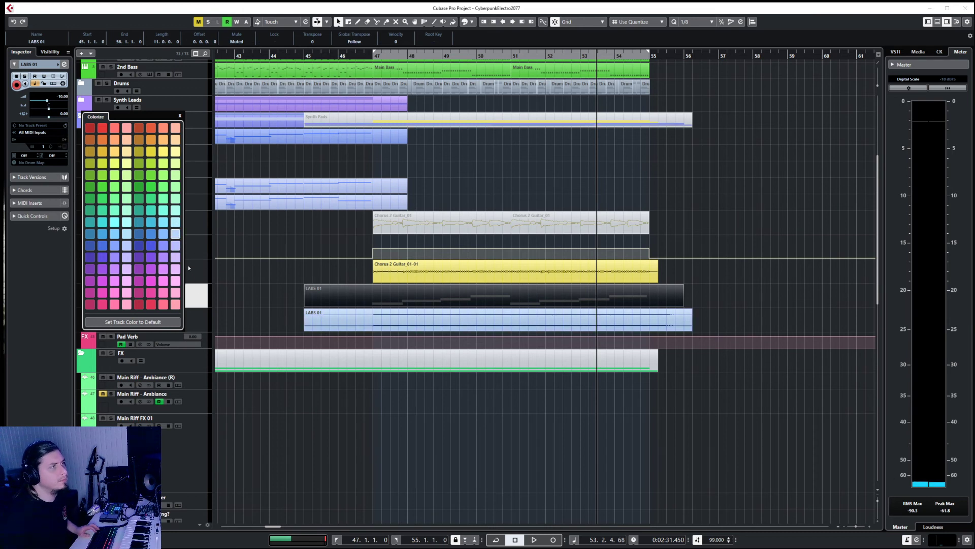
pyautogui.click(196, 289)
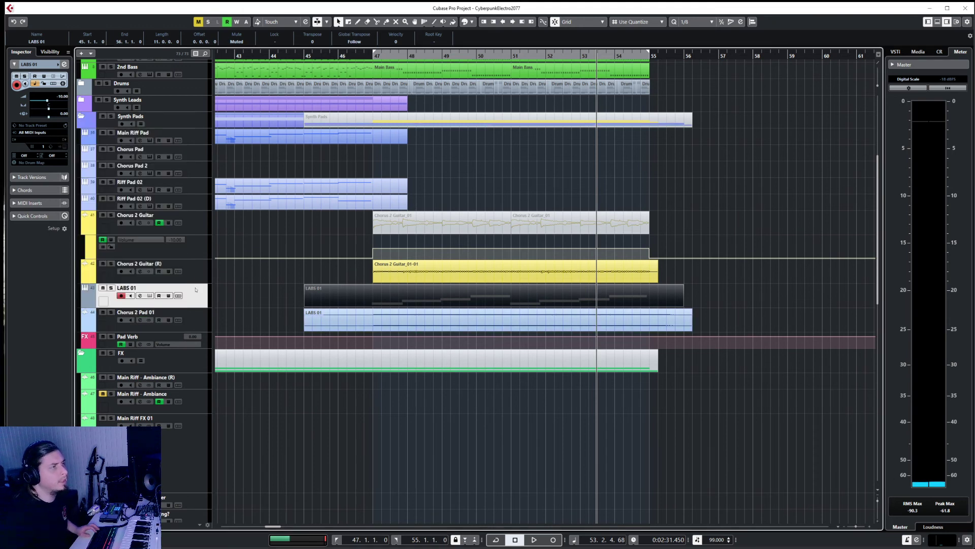
# - Colour the Chorus 2 Pad 01 track light lavender and close the colour palette
pyautogui.click(94, 327)
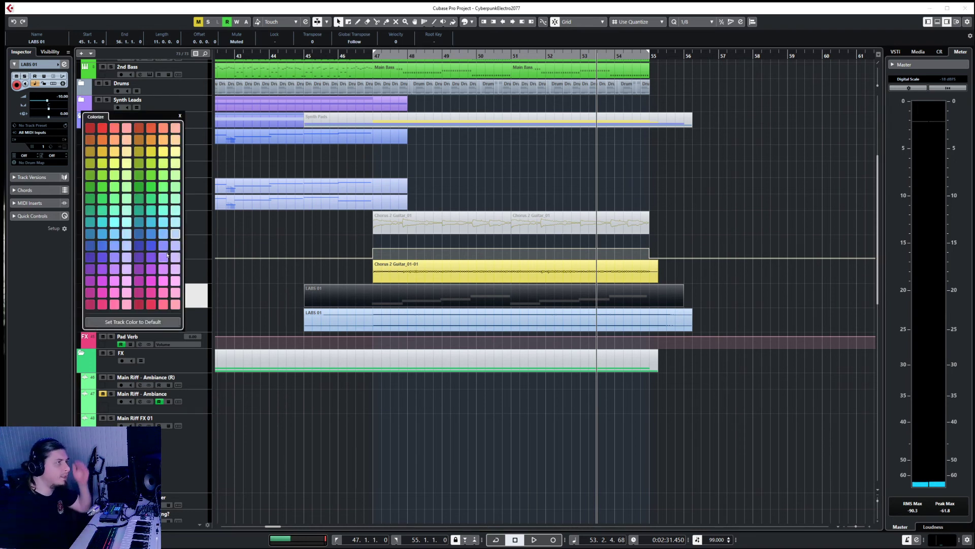
pyautogui.click(131, 257)
pyautogui.click(205, 295)
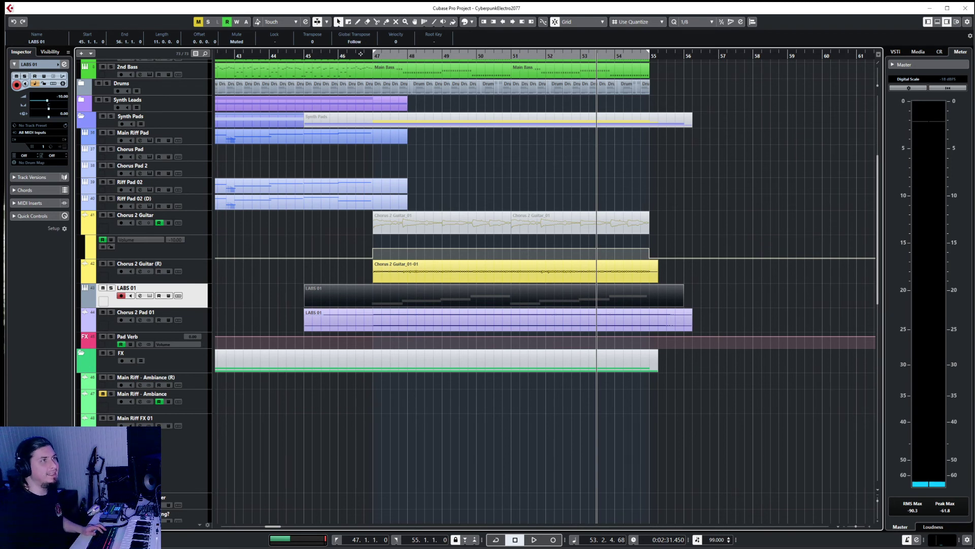
# - Play the transition into the second chorus from bar 46 and check the rendered pad's channel in the MixConsole against the other chorus tracks
pyautogui.click(343, 57)
pyautogui.press('space')
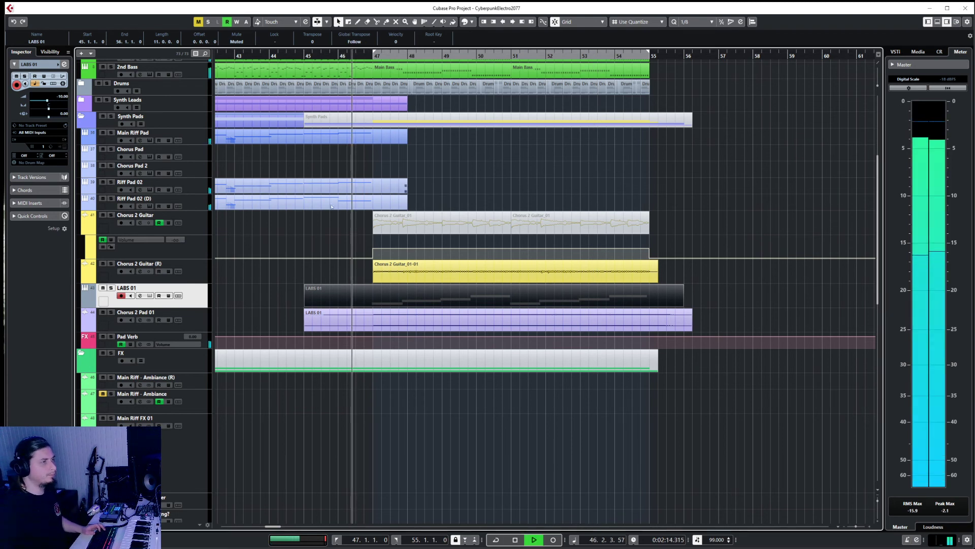
pyautogui.press('Down')
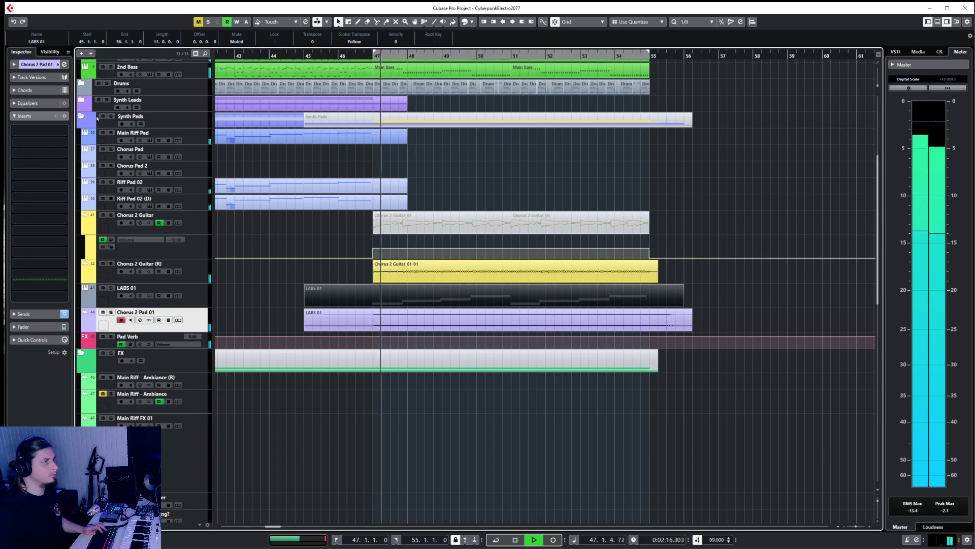
pyautogui.press('F3')
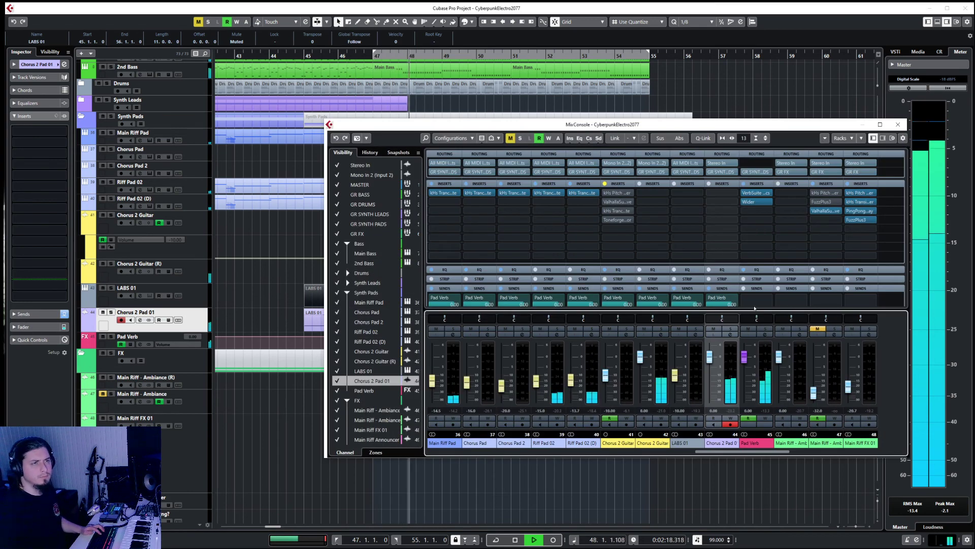
pyautogui.click(898, 124)
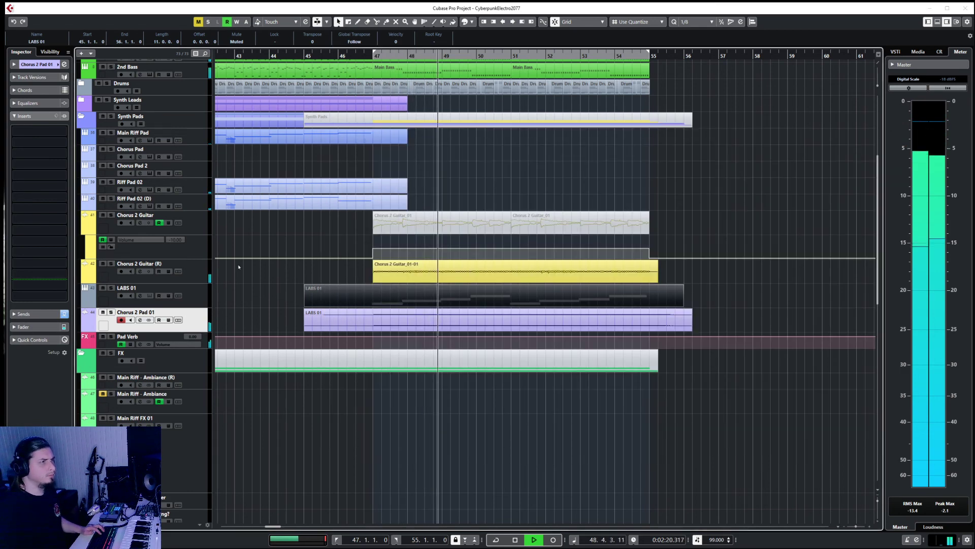
pyautogui.click(201, 221)
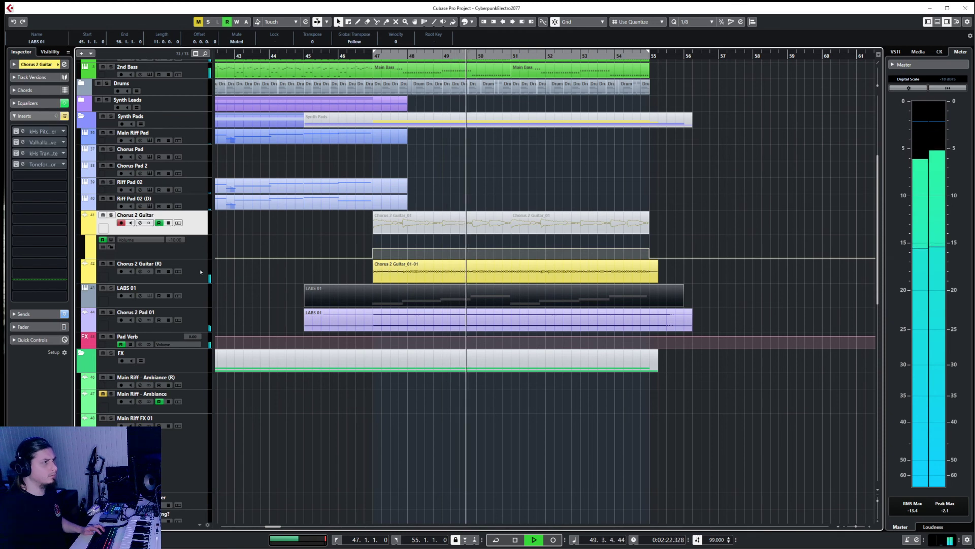
pyautogui.click(182, 294)
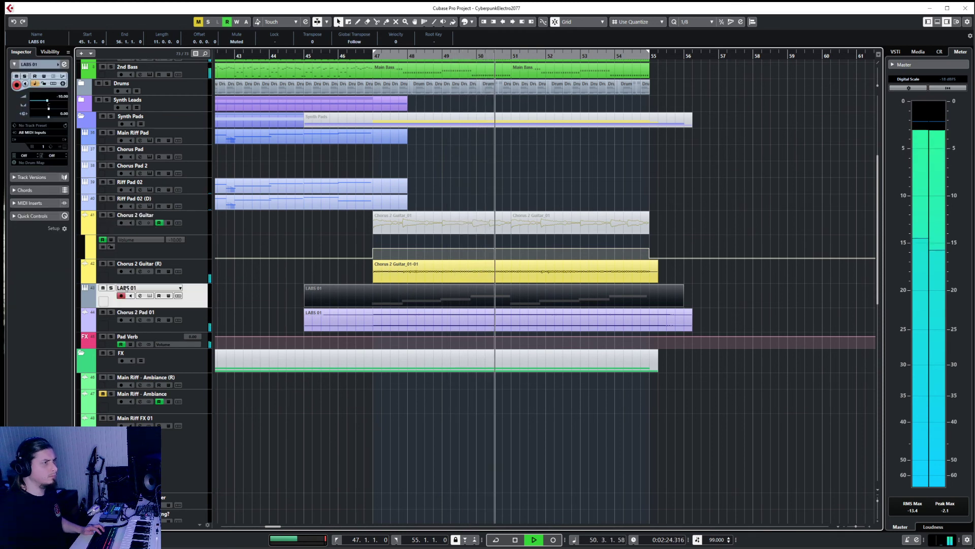
pyautogui.click(203, 323)
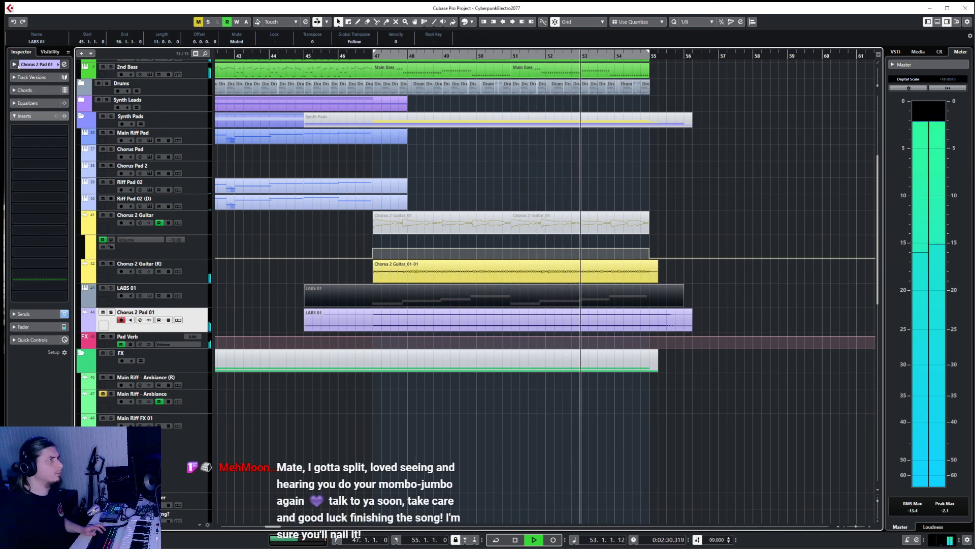
pyautogui.press('space')
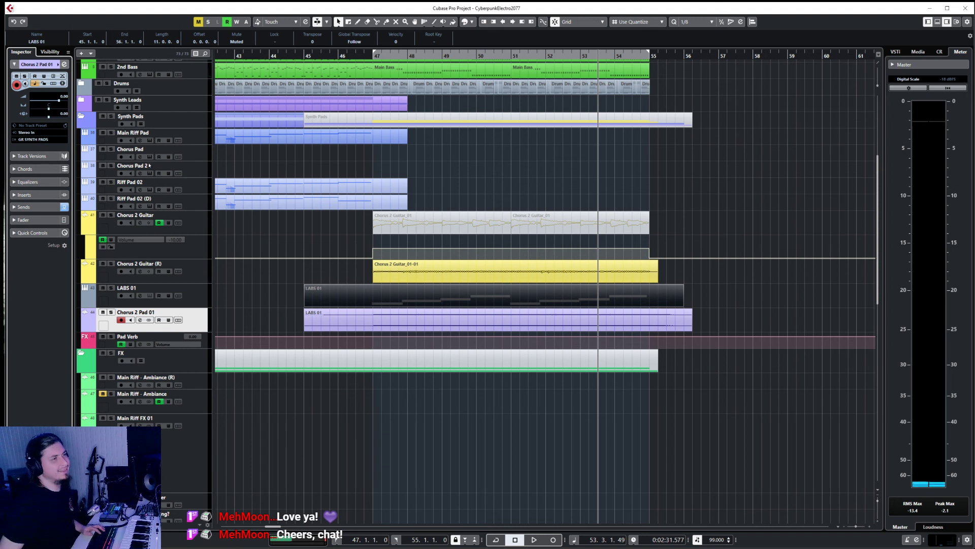
# - Insert the Wider effect on the Chorus 2 Pad 01 track and set its width to 32%
pyautogui.click(339, 55)
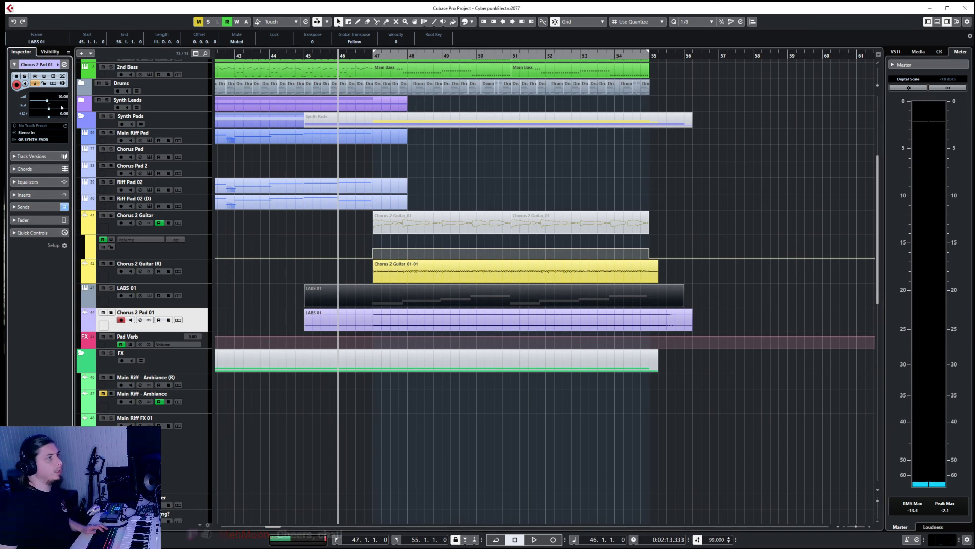
pyautogui.click(26, 207)
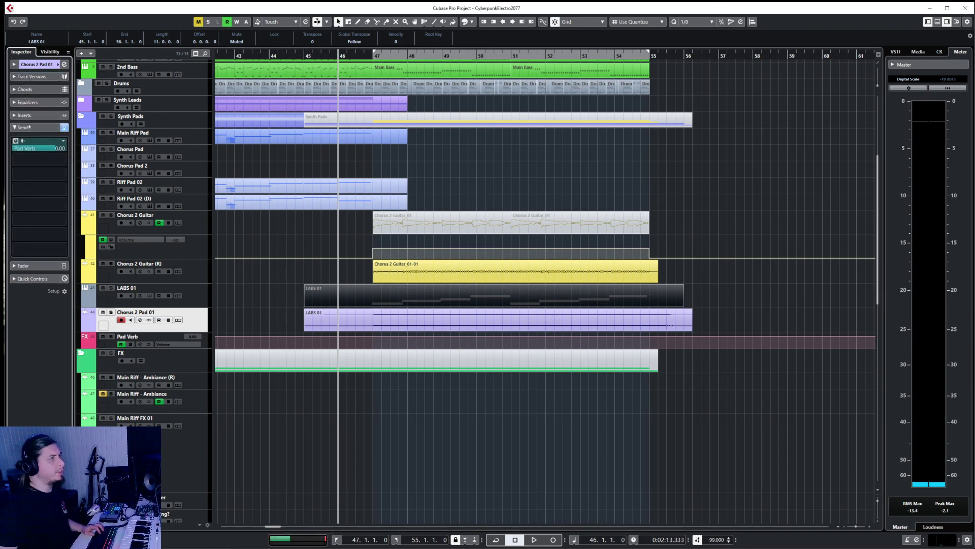
pyautogui.click(30, 127)
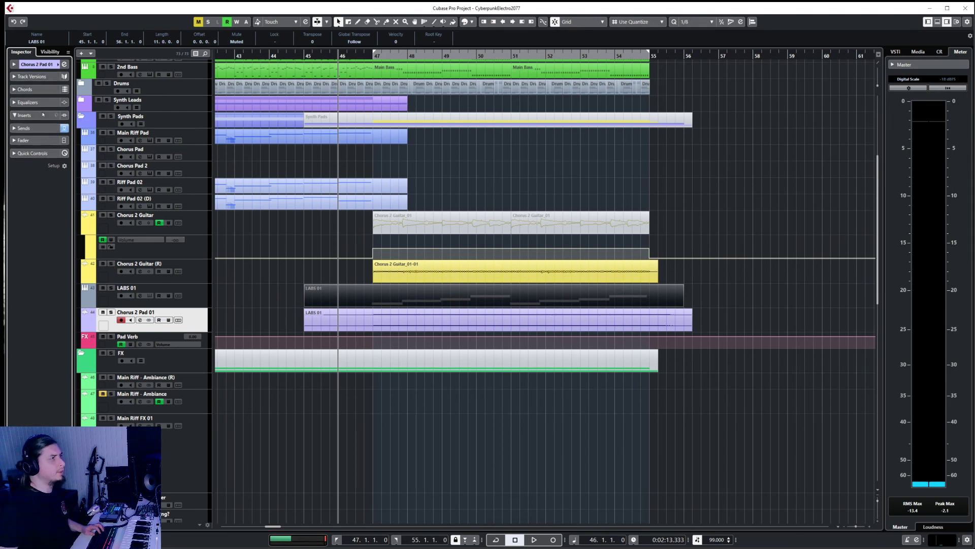
pyautogui.click(40, 116)
pyautogui.click(36, 129)
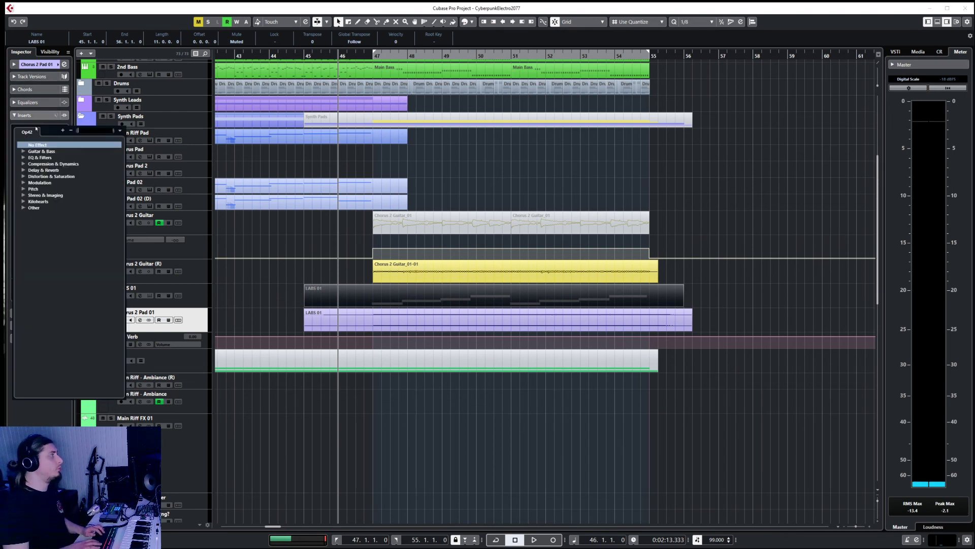
pyautogui.write('wider')
pyautogui.press('Return')
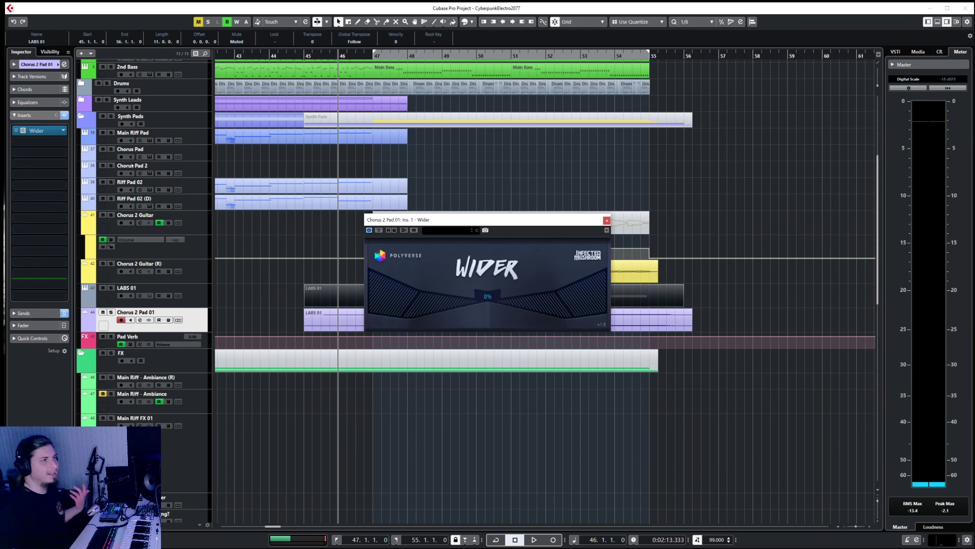
pyautogui.moveTo(546, 295); pyautogui.dragTo(542, 289)
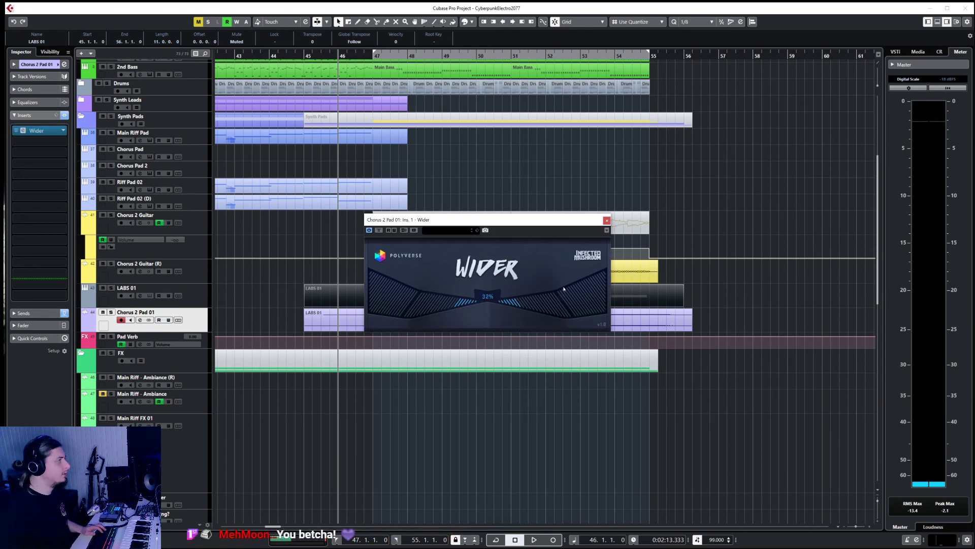
pyautogui.click(607, 220)
# - Play the second chorus from bar 46 and slightly raise the volume of the Chorus 2 Pad 01 track while listening to the mix
pyautogui.press('space')
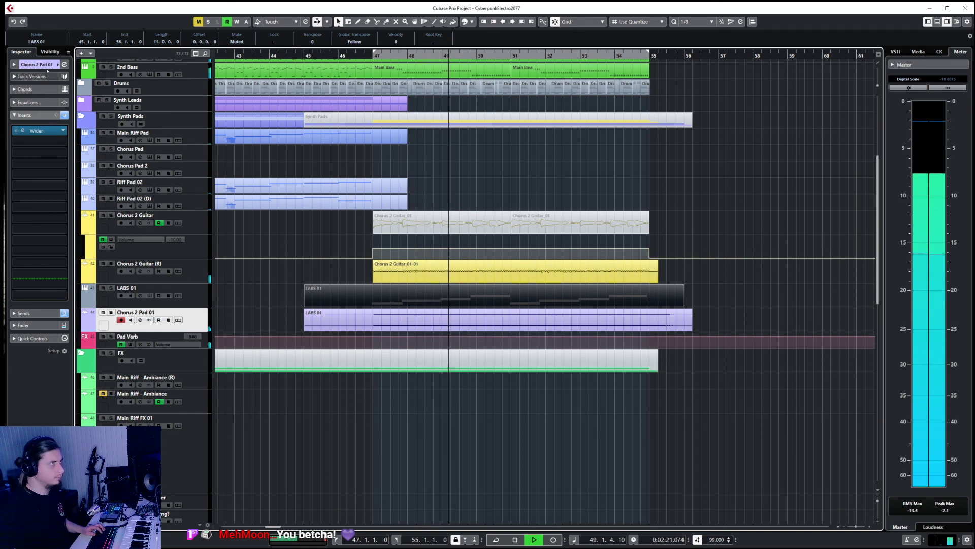
pyautogui.click(18, 66)
pyautogui.moveTo(47, 100); pyautogui.dragTo(49, 101)
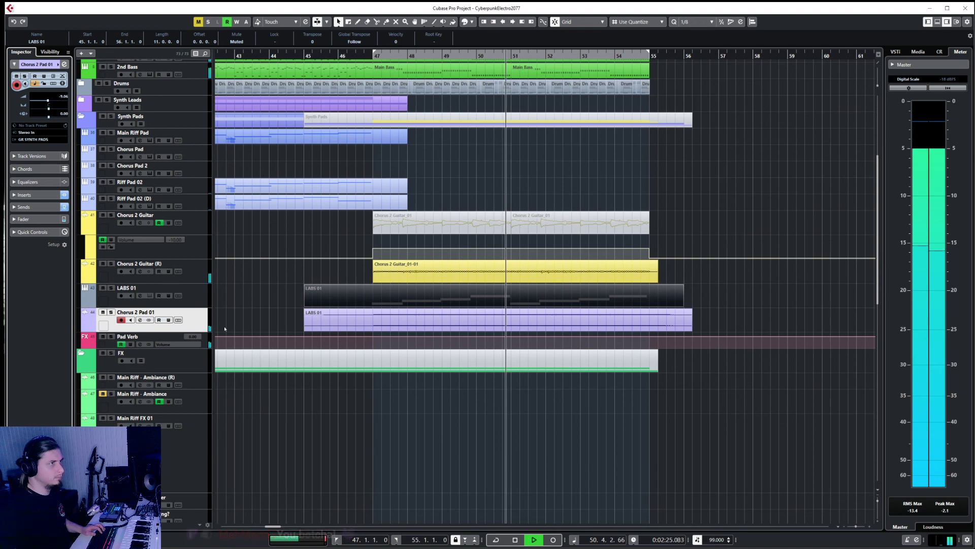
pyautogui.click(303, 283)
pyautogui.scroll(4, 295, 285)
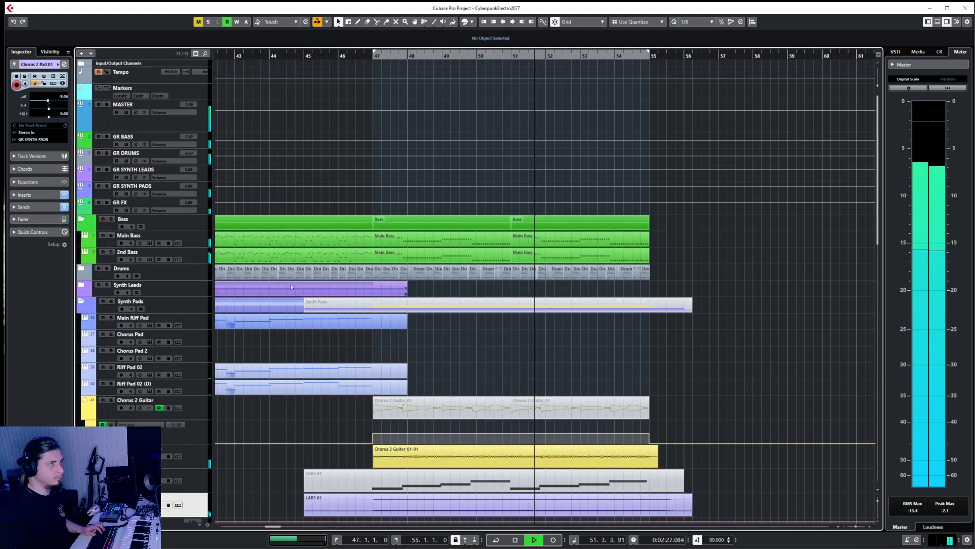
pyautogui.scroll(-5, 291, 287)
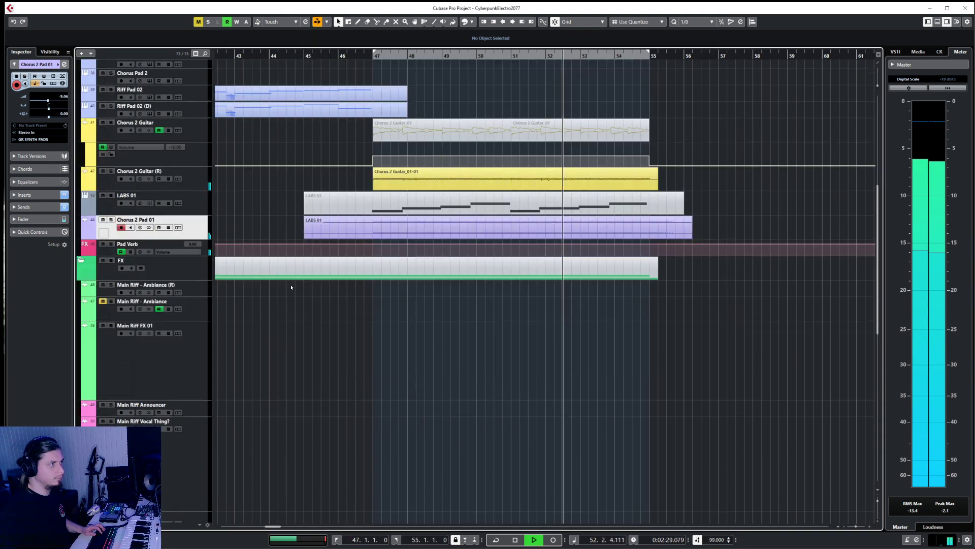
pyautogui.scroll(5, 291, 287)
pyautogui.scroll(-3, 288, 287)
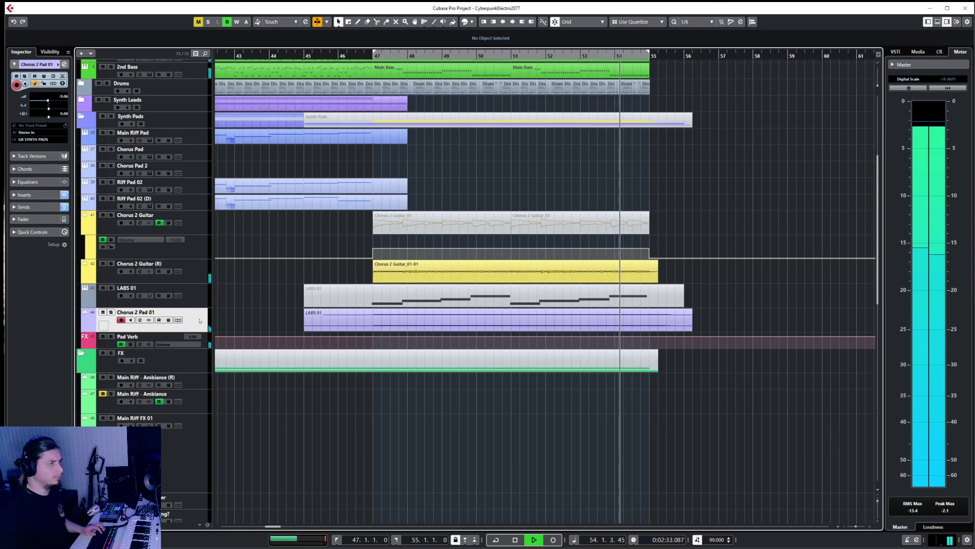
pyautogui.press('space')
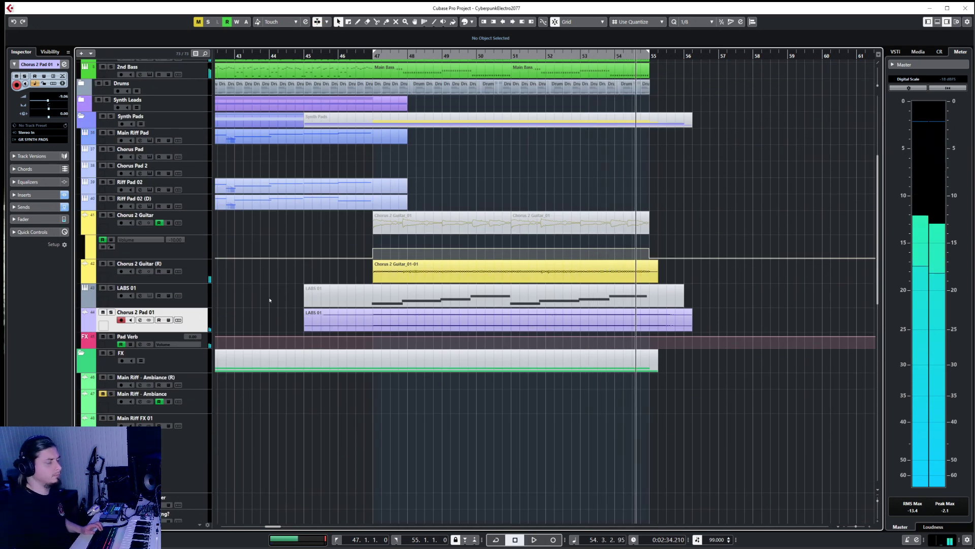
# - Add one modulair64 instrument track below Chorus 2 Pad 01, with its audio output routed to GR SYNTH PADS
pyautogui.click(203, 297)
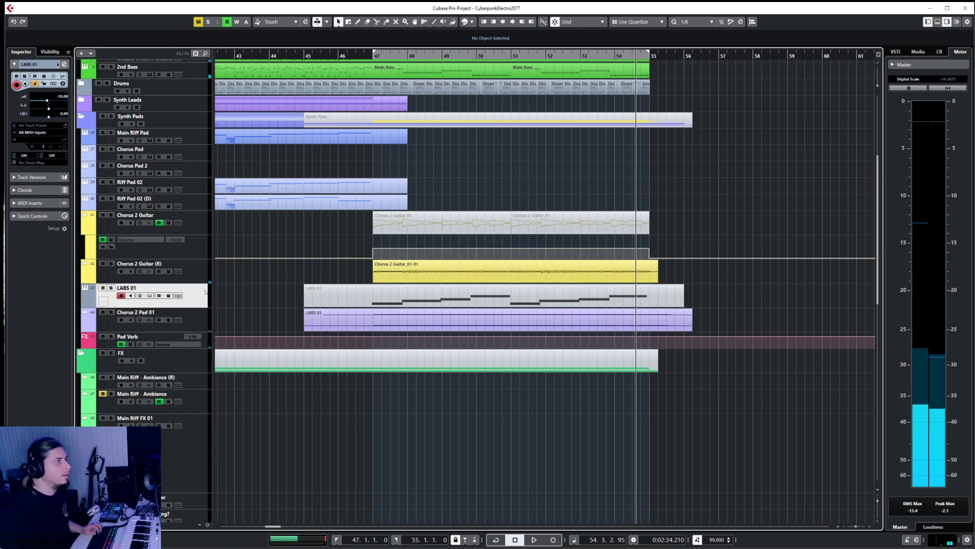
pyautogui.click(202, 276)
pyautogui.click(204, 297)
pyautogui.click(203, 320)
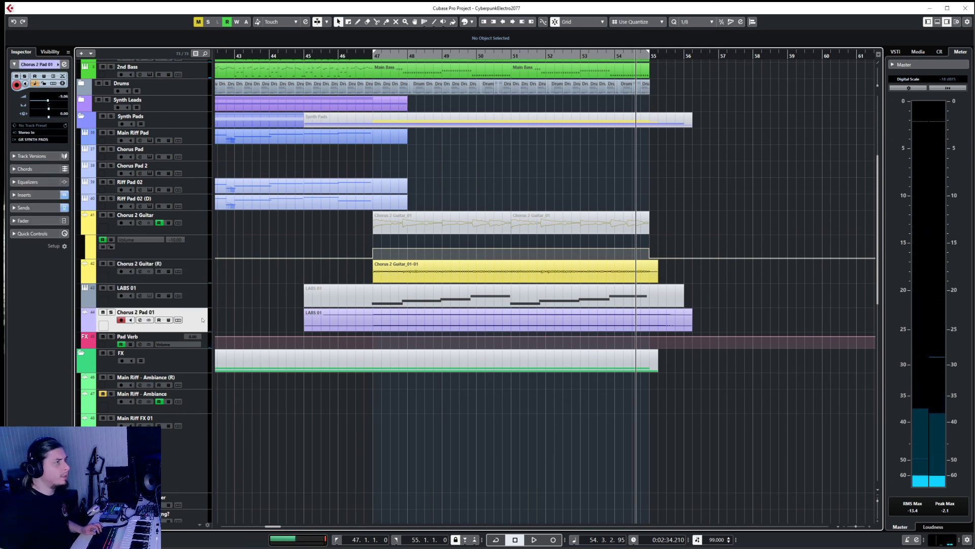
pyautogui.rightClick(202, 319)
pyautogui.moveTo(231, 323)
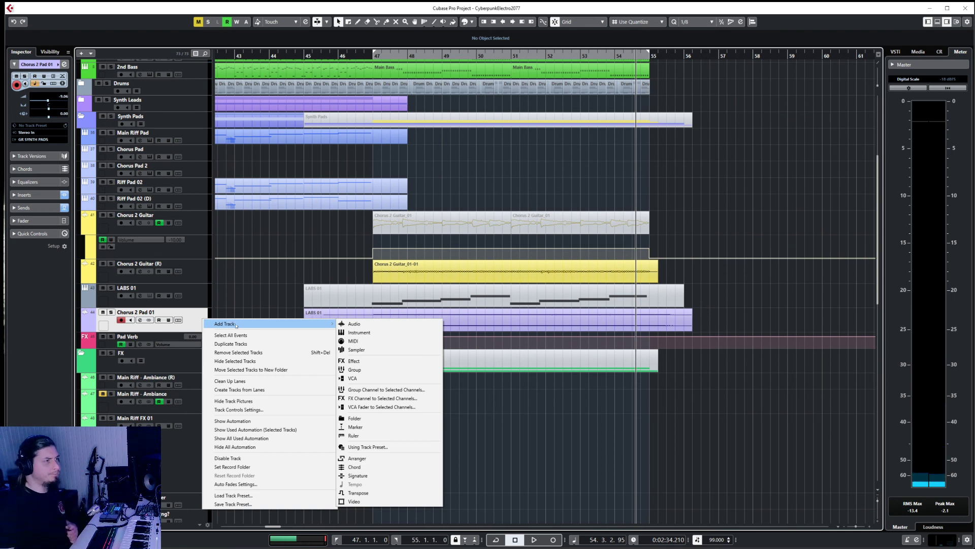
pyautogui.click(364, 333)
pyautogui.click(363, 286)
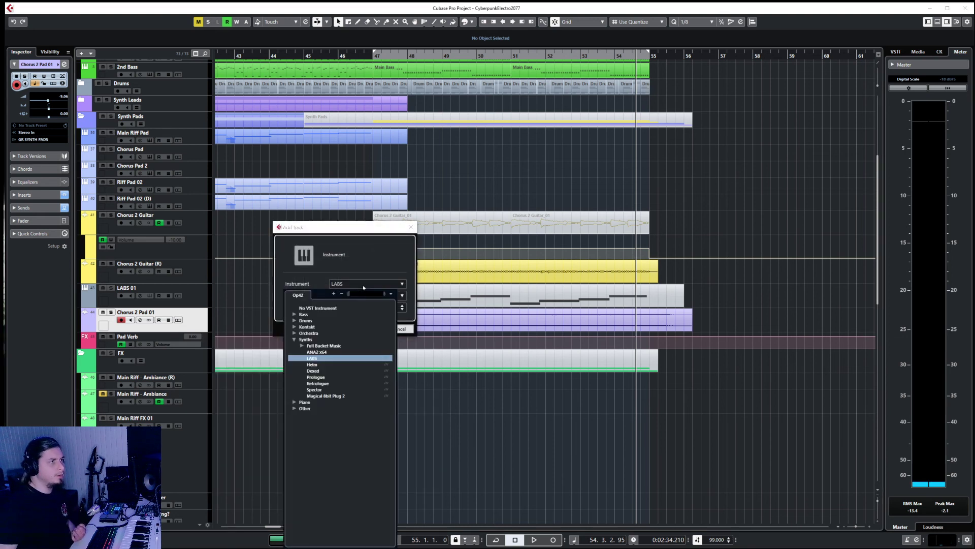
pyautogui.click(302, 346)
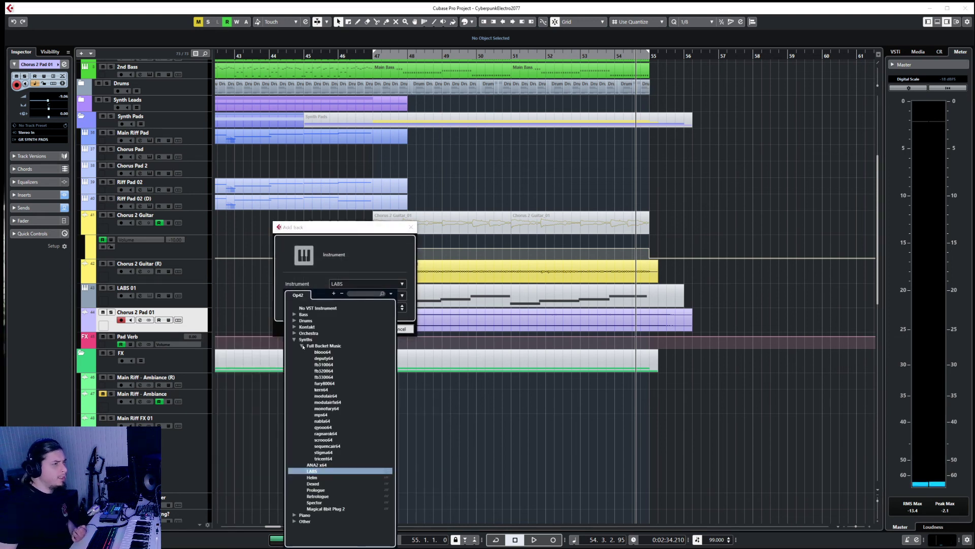
pyautogui.click(343, 397)
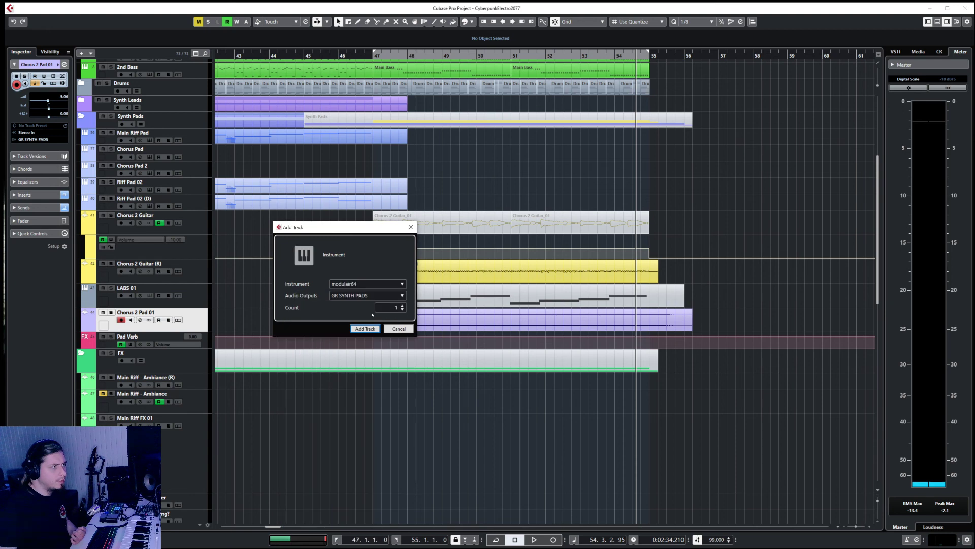
pyautogui.click(358, 329)
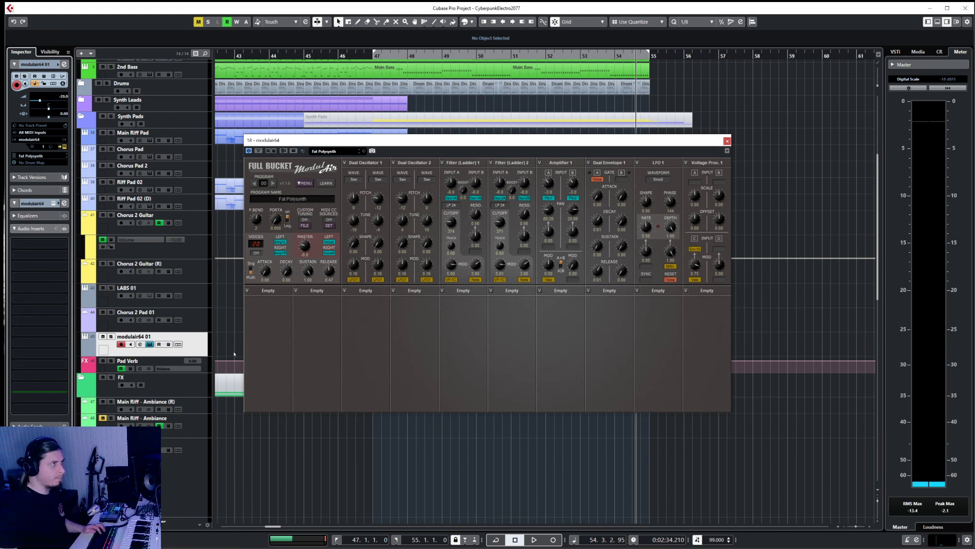
# - Add a Pad Verb send to the modulair64 01 channel in the MixConsole and close the mixer and instrument windows
pyautogui.press('F3')
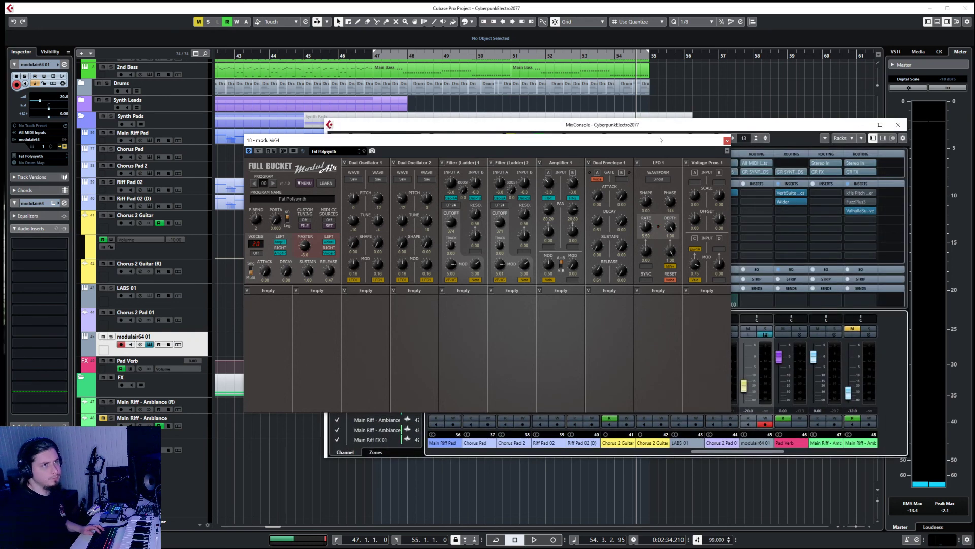
pyautogui.moveTo(661, 140); pyautogui.dragTo(436, 181)
pyautogui.click(768, 299)
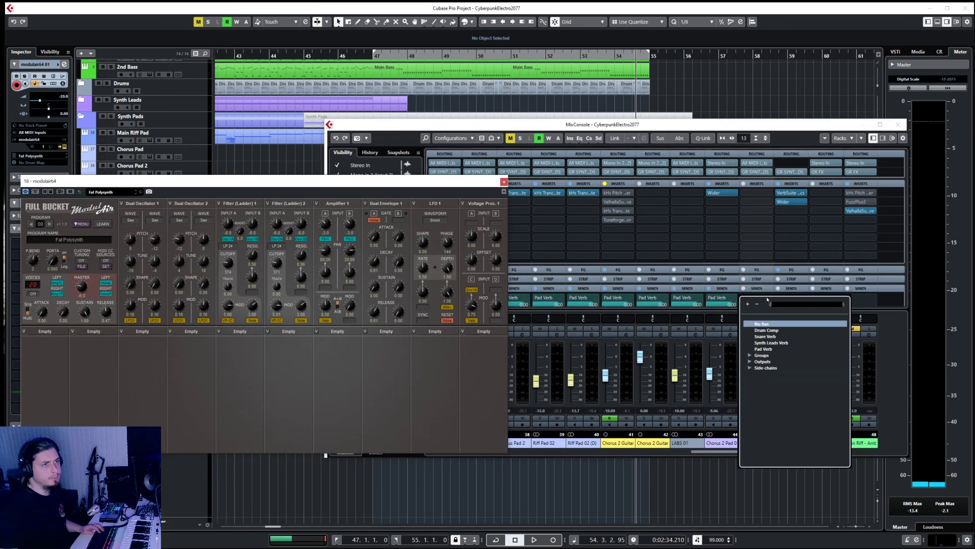
pyautogui.click(763, 349)
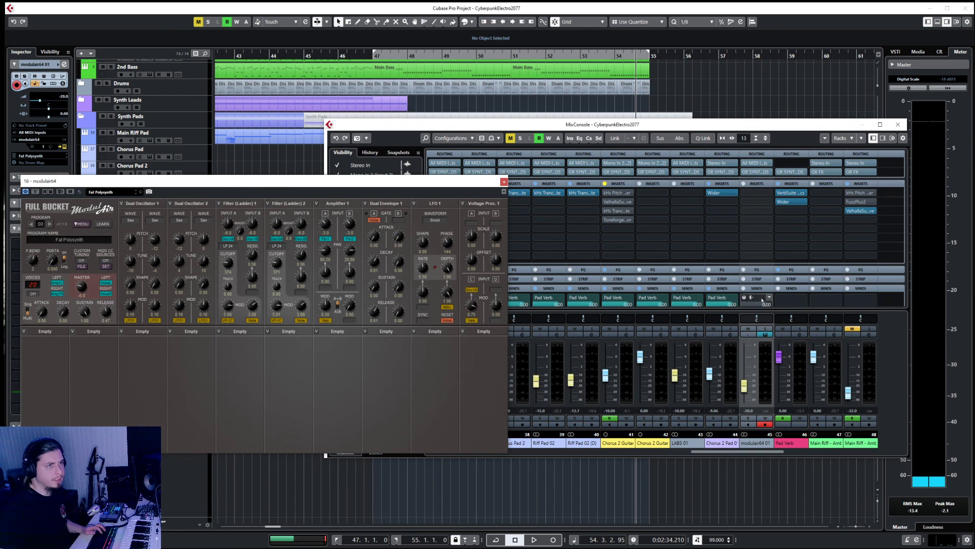
pyautogui.moveTo(744, 301)
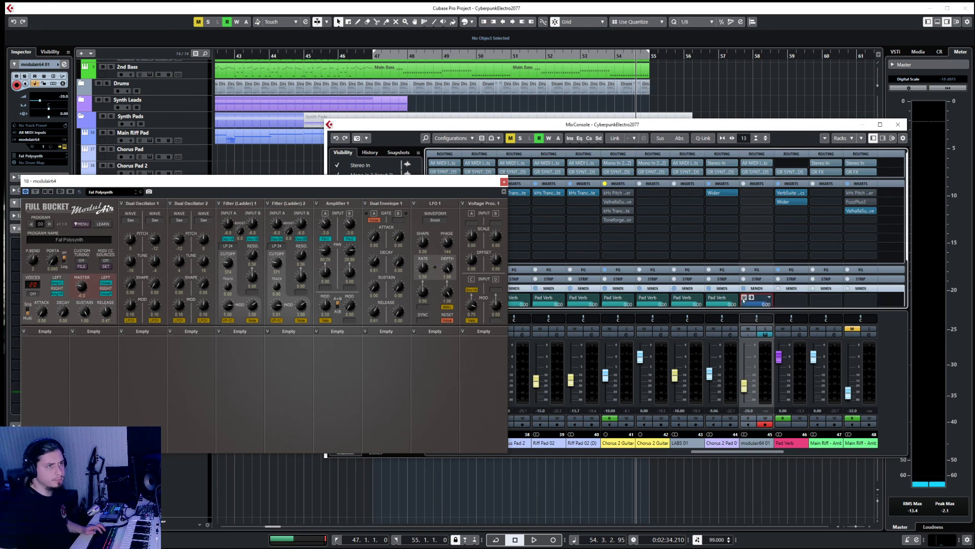
pyautogui.click(898, 124)
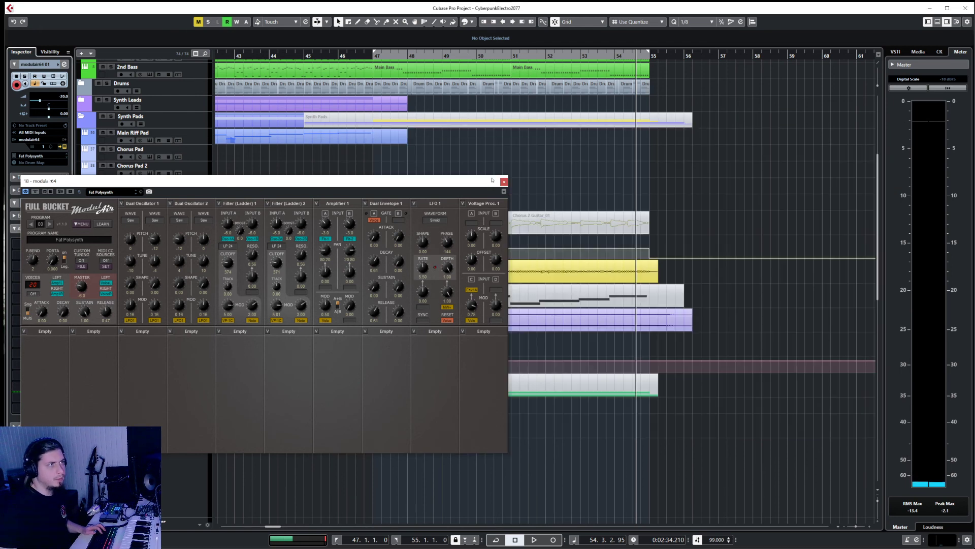
pyautogui.moveTo(442, 180); pyautogui.dragTo(561, 169)
pyautogui.click(622, 169)
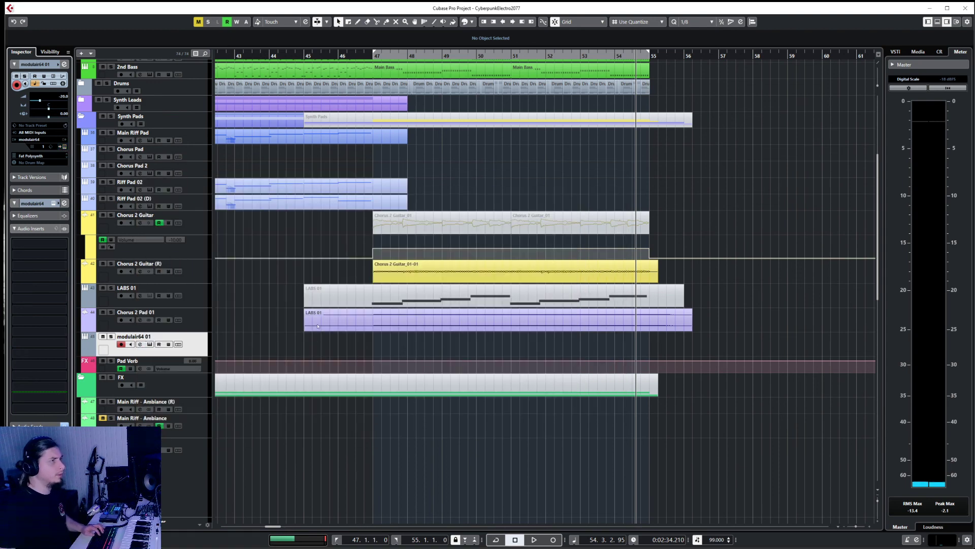
# - Load the Erratic Scrambler program in the modulair64 instrument and close its window
pyautogui.click(65, 146)
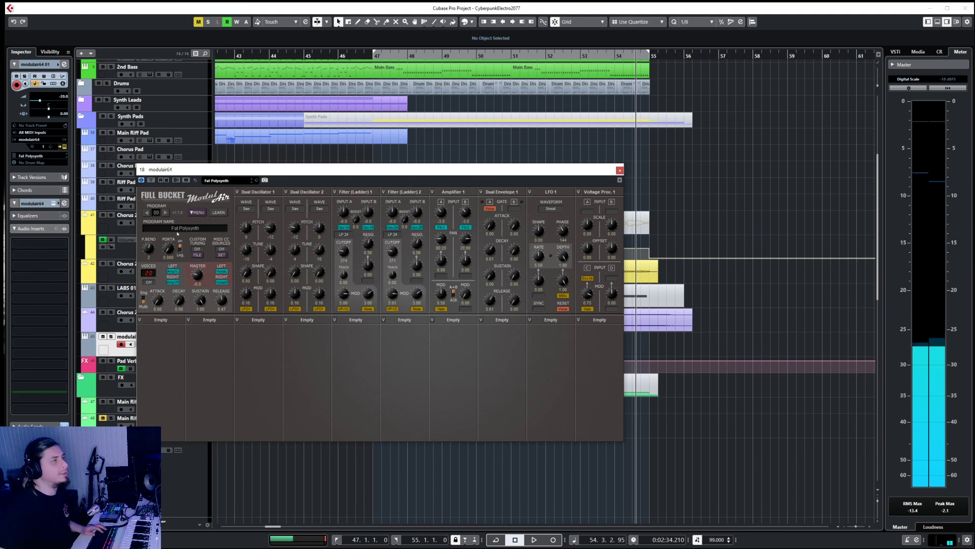
pyautogui.click(202, 214)
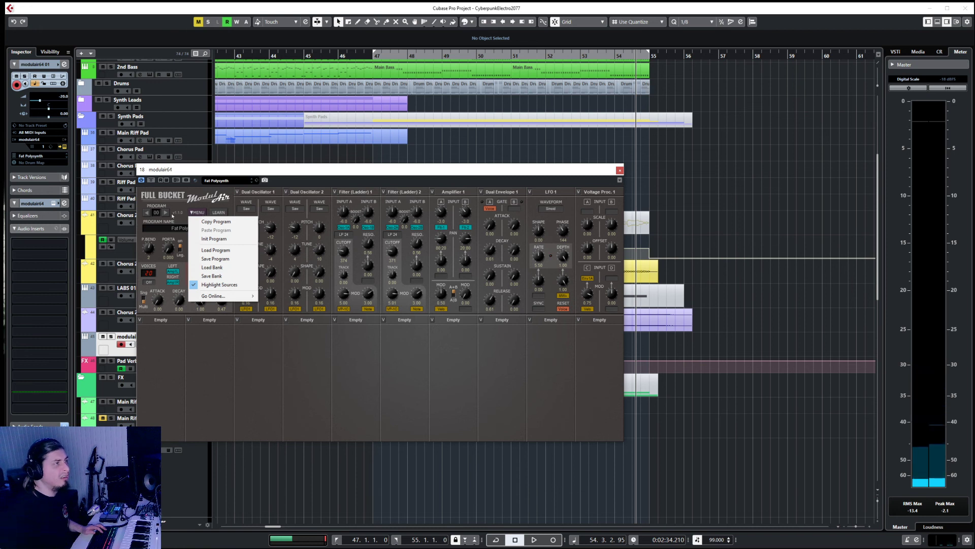
pyautogui.click(166, 214)
pyautogui.click(166, 212)
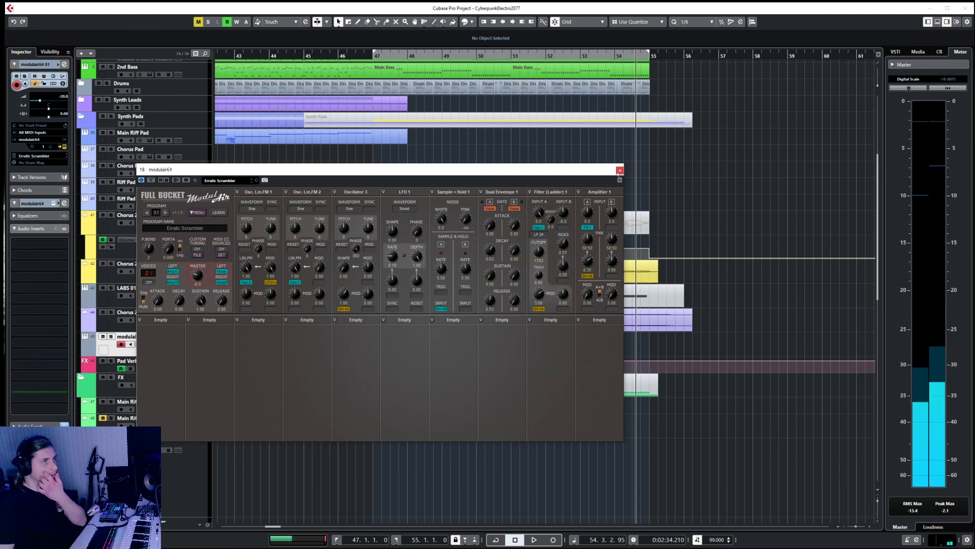
pyautogui.click(619, 170)
# - Draw an eight-bar MIDI part on the modulair64 01 track from bar 47 to bar 55
pyautogui.rightClick(354, 339)
pyautogui.click(375, 340)
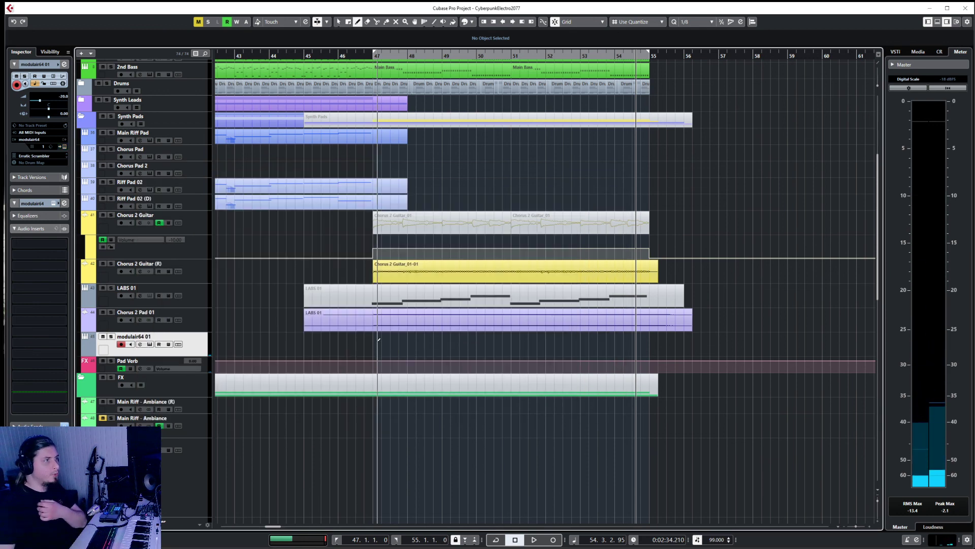
pyautogui.moveTo(375, 345); pyautogui.dragTo(655, 347)
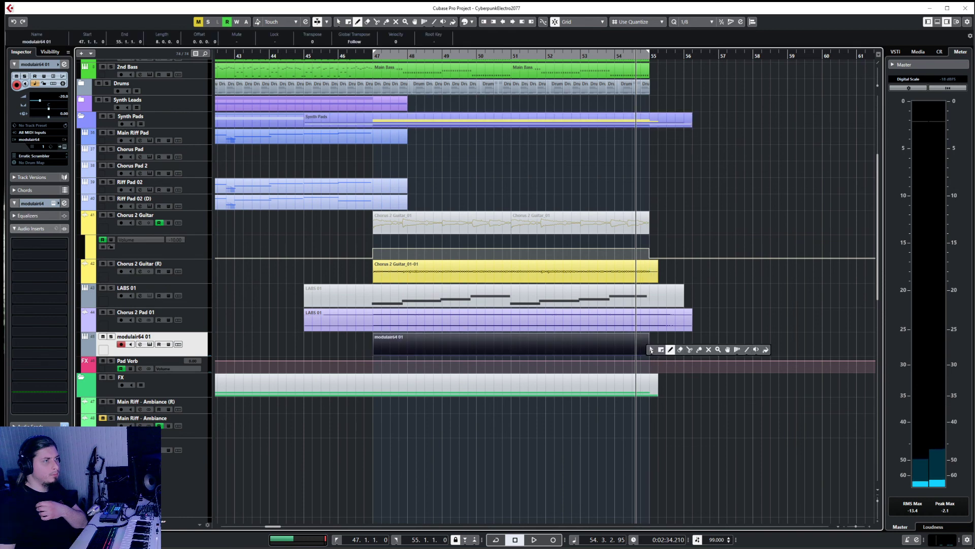
pyautogui.press('1')
# - Draw a sustained C4 note across the full eight bars of the modulair64 01 part in the Key Editor
pyautogui.doubleClick(567, 344)
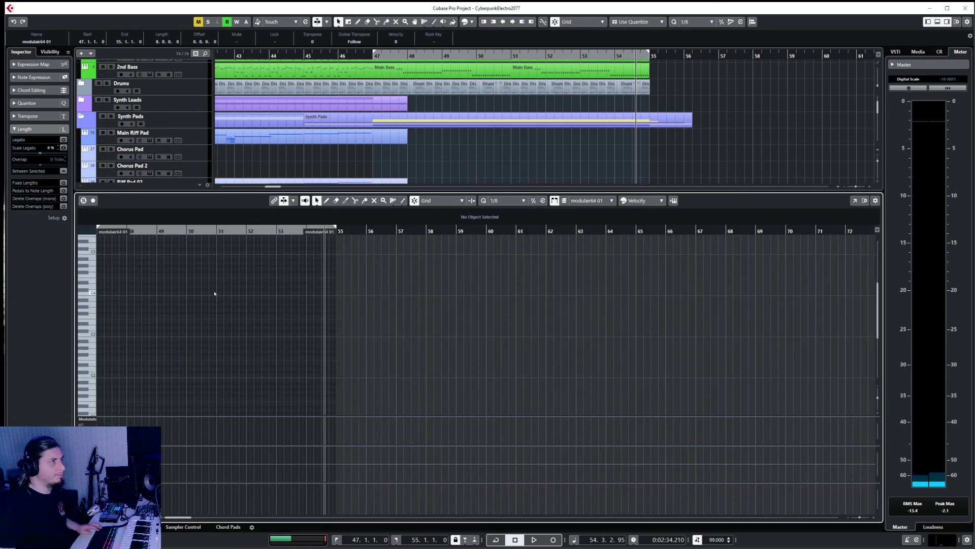
pyautogui.hscroll(-5, 215, 294)
pyautogui.rightClick(334, 346)
pyautogui.click(351, 350)
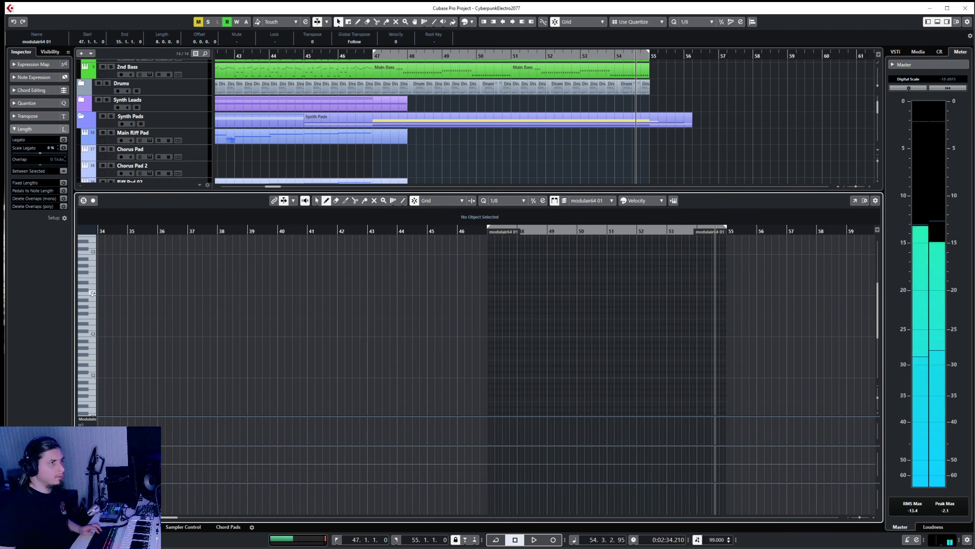
pyautogui.moveTo(489, 292); pyautogui.dragTo(727, 293)
pyautogui.rightClick(762, 302)
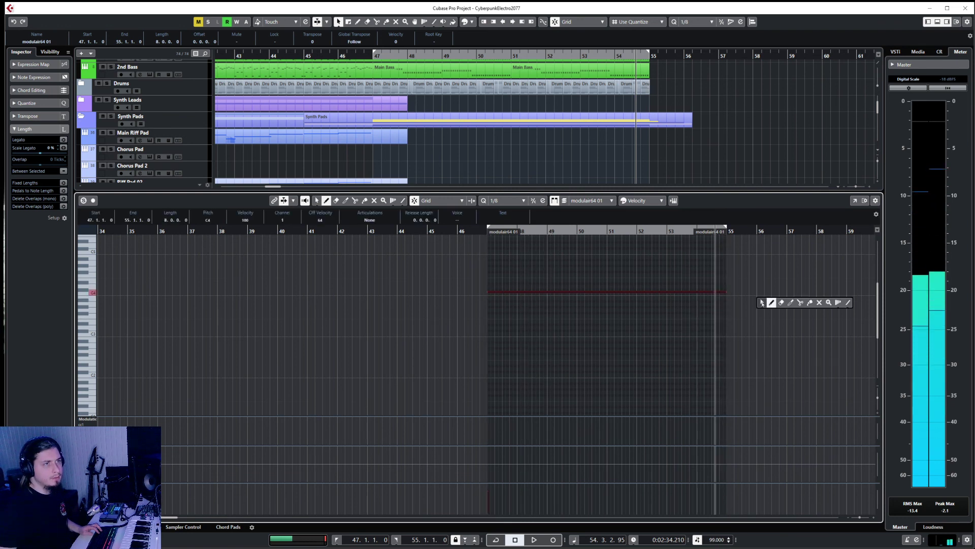
pyautogui.click(762, 302)
pyautogui.hotkey('ctrl', 'e')
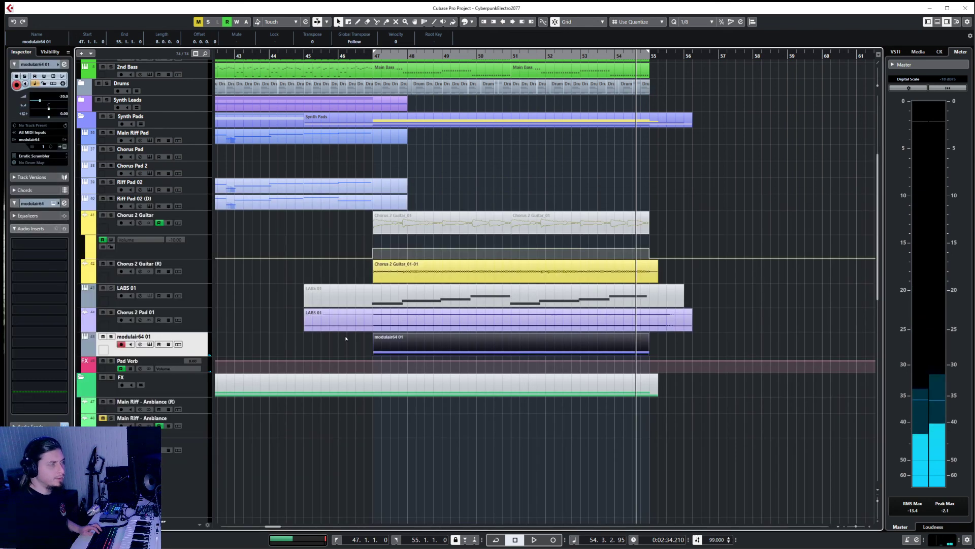
pyautogui.hotkey('ctrl', 'e')
pyautogui.hscroll(-4, 282, 264)
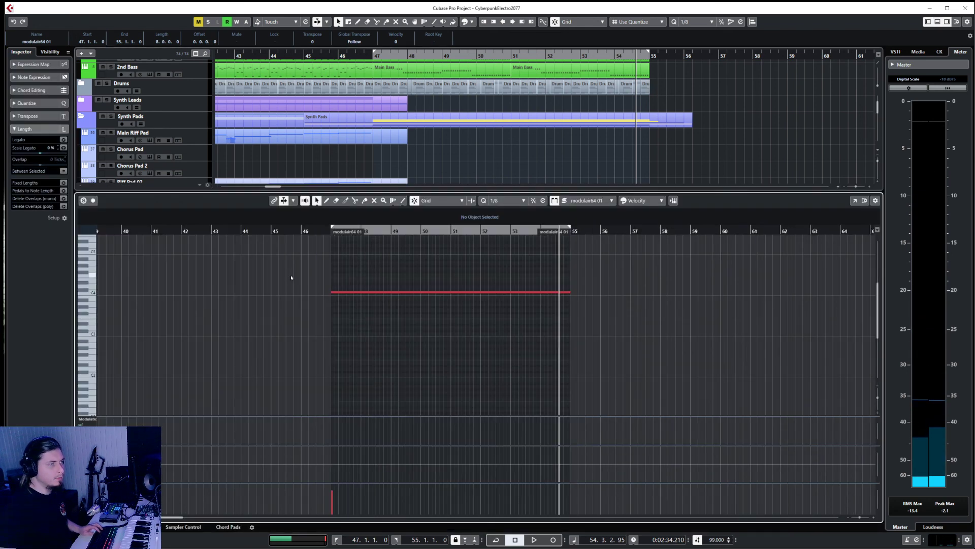
# - Shorten the C4 note to one bar in the Key Editor and set the quantize value to 1/1
pyautogui.moveTo(568, 292); pyautogui.dragTo(372, 292)
pyautogui.scroll(3, 355, 295)
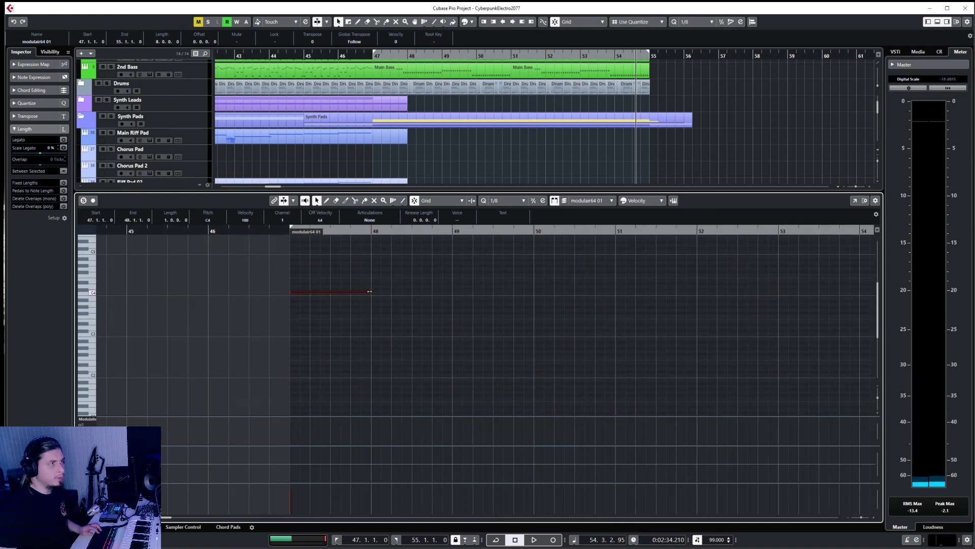
pyautogui.click(508, 201)
pyautogui.click(501, 208)
# - Draw one-bar notes D#4 at bar 48, C3 at bar 49, C5 at bar 50 and F4 at bar 51, and close the editor
pyautogui.rightClick(392, 305)
pyautogui.click(401, 304)
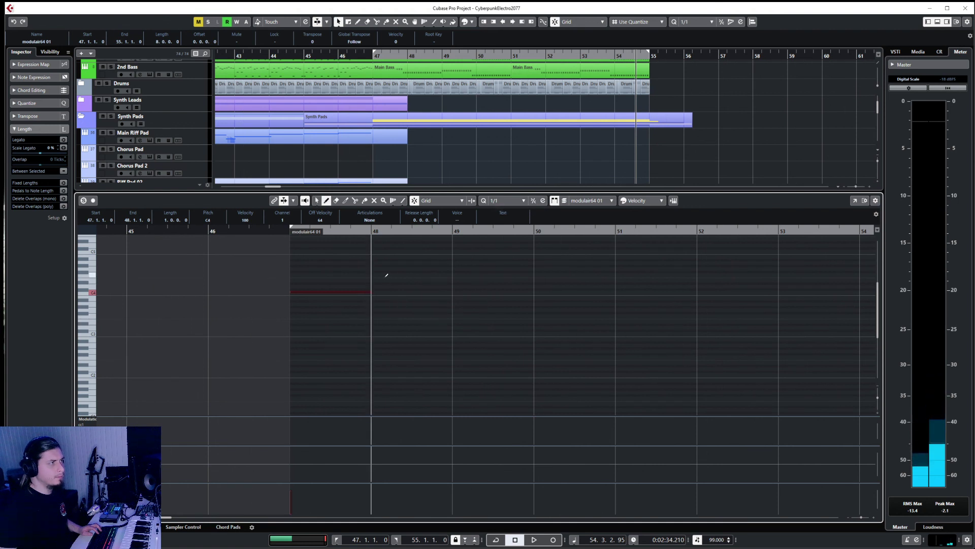
pyautogui.click(386, 281)
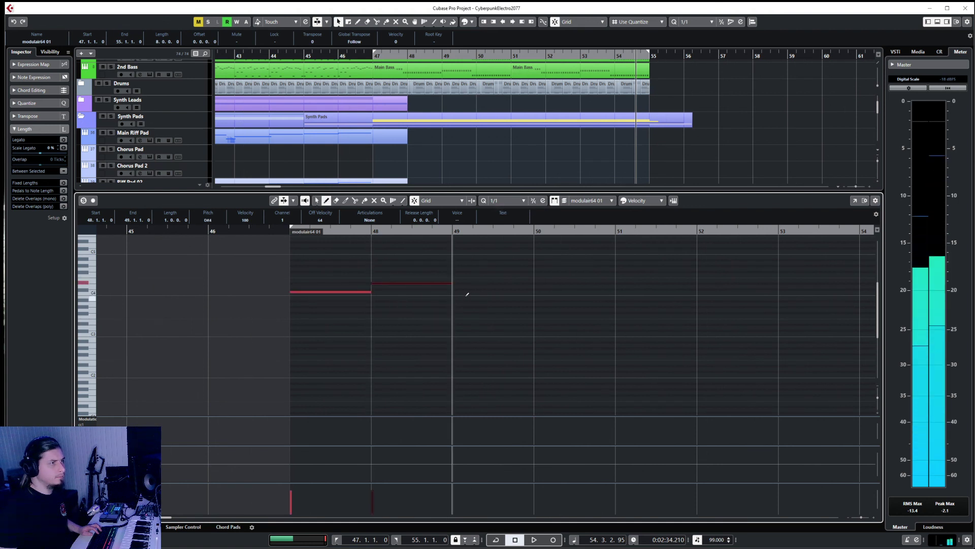
pyautogui.click(474, 334)
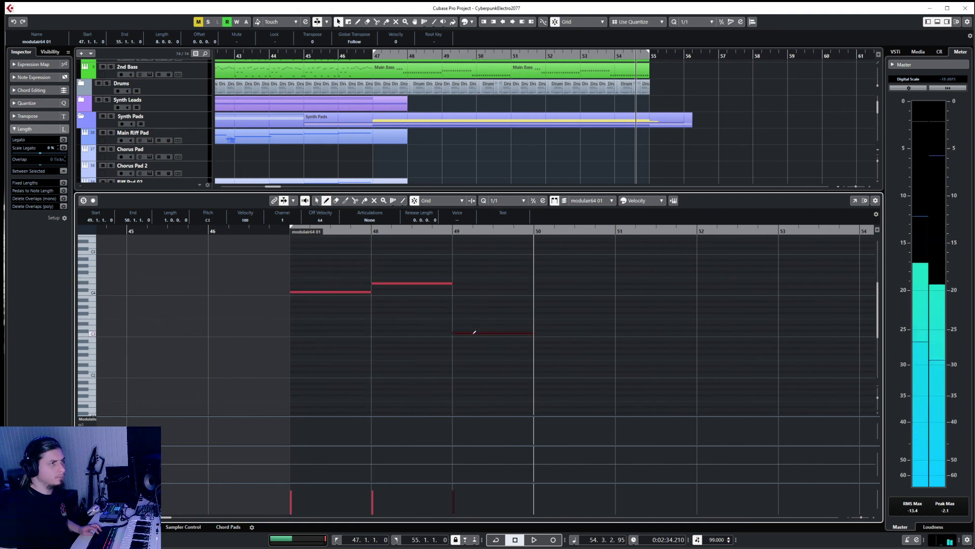
pyautogui.click(557, 249)
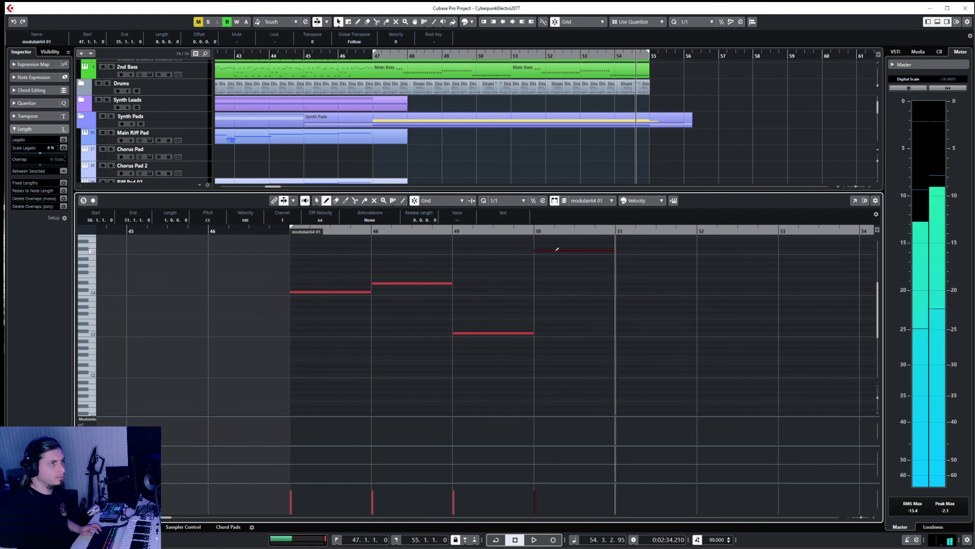
pyautogui.click(629, 273)
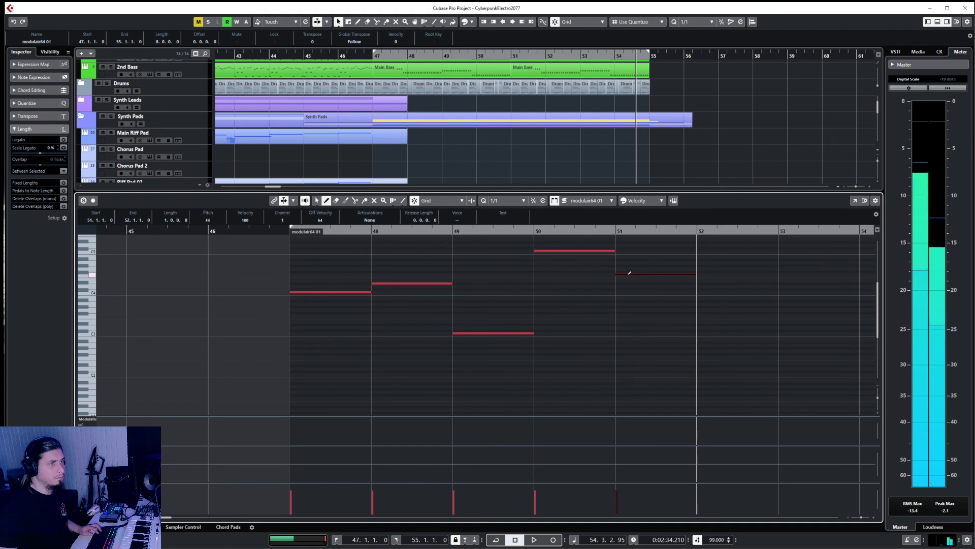
pyautogui.press('1')
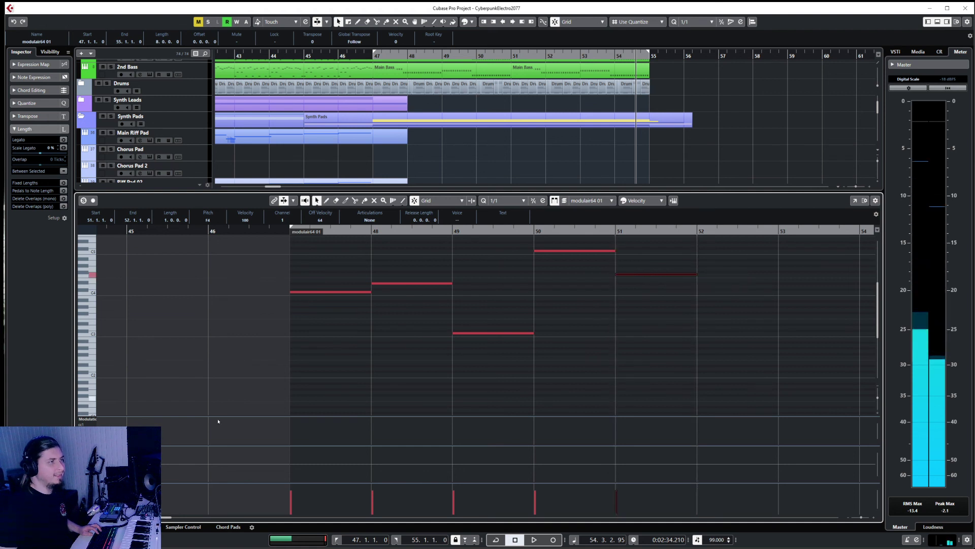
pyautogui.press('Return')
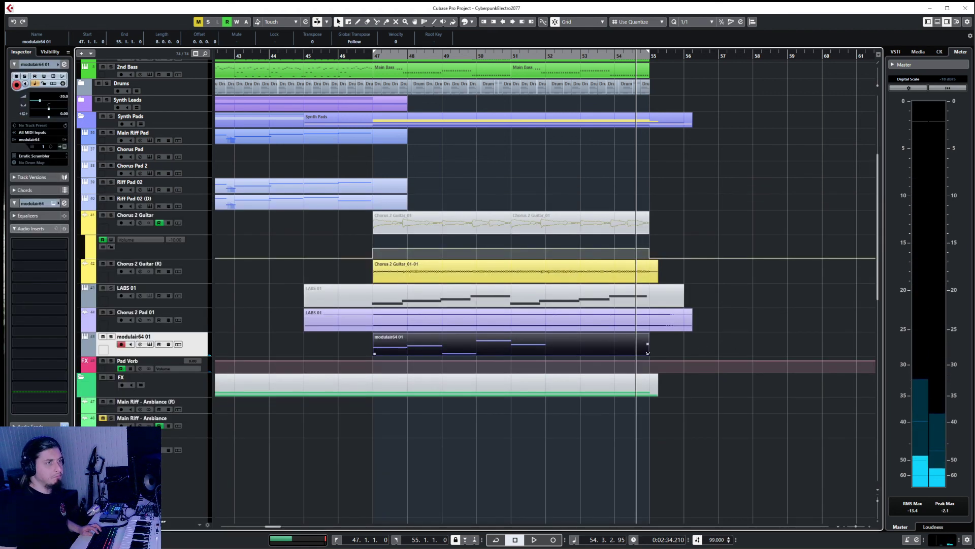
# - Trim the modulair64 01 part to six bars, ending at bar 53, and render it in place to audio
pyautogui.moveTo(647, 352); pyautogui.dragTo(580, 353)
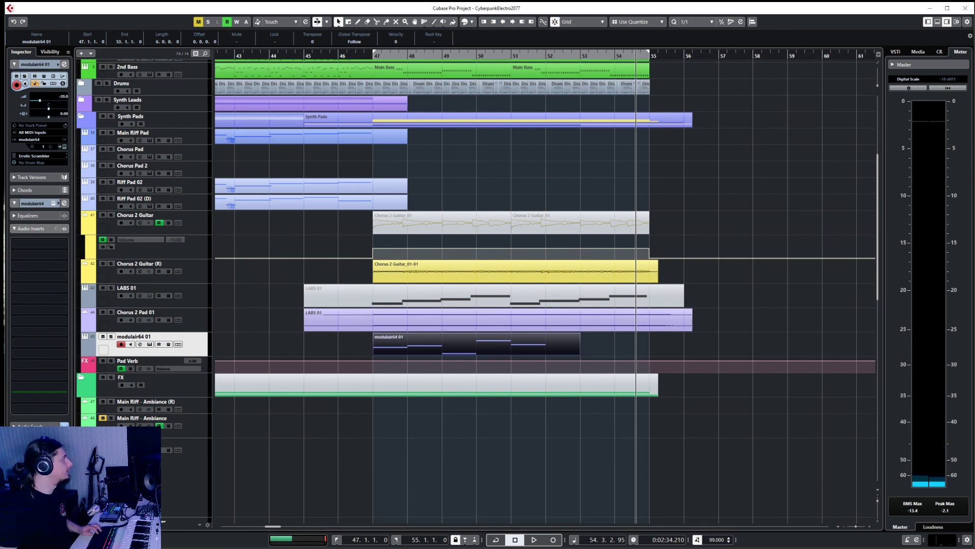
pyautogui.hotkey('alt', 'r')
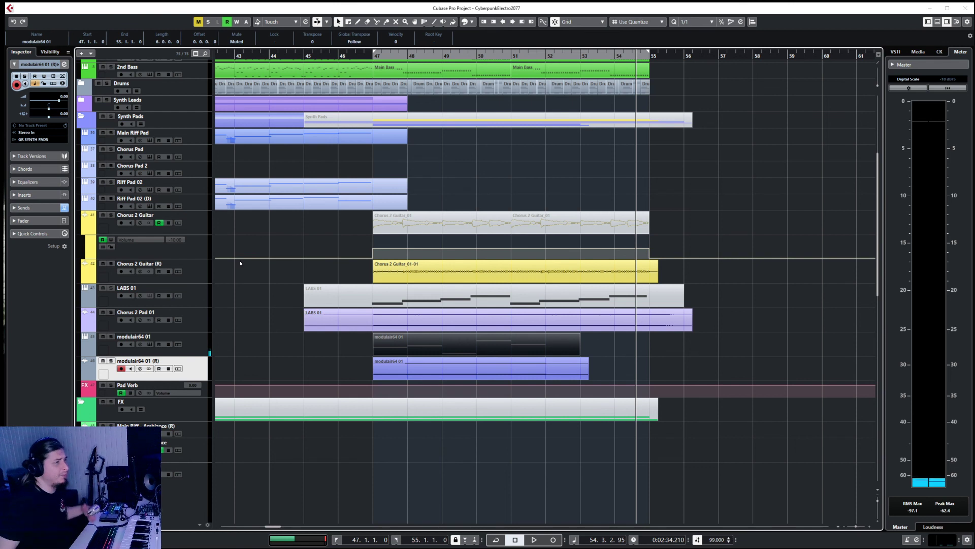
# - Audition the rendered modulair64 01 (R) track in solo from bar 47
pyautogui.press('s')
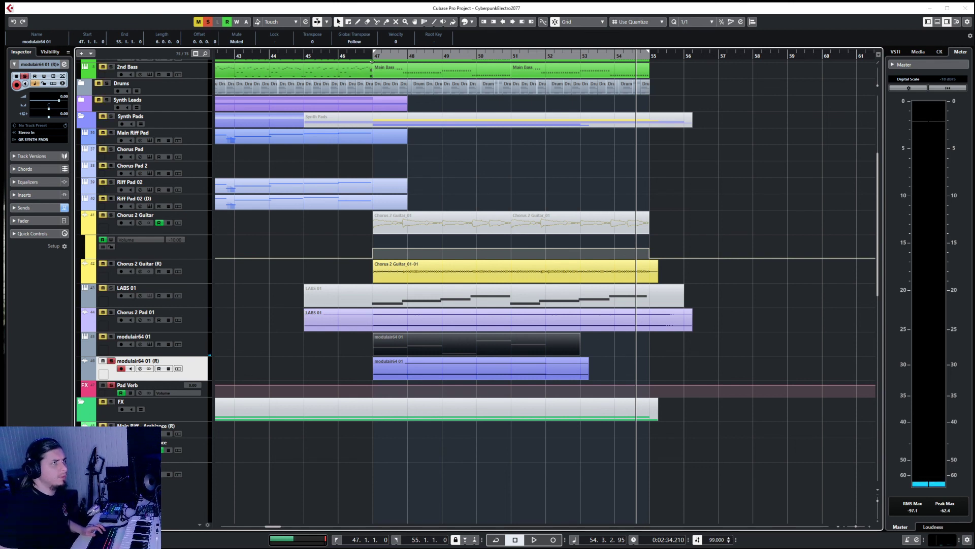
pyautogui.click(372, 56)
pyautogui.press('space')
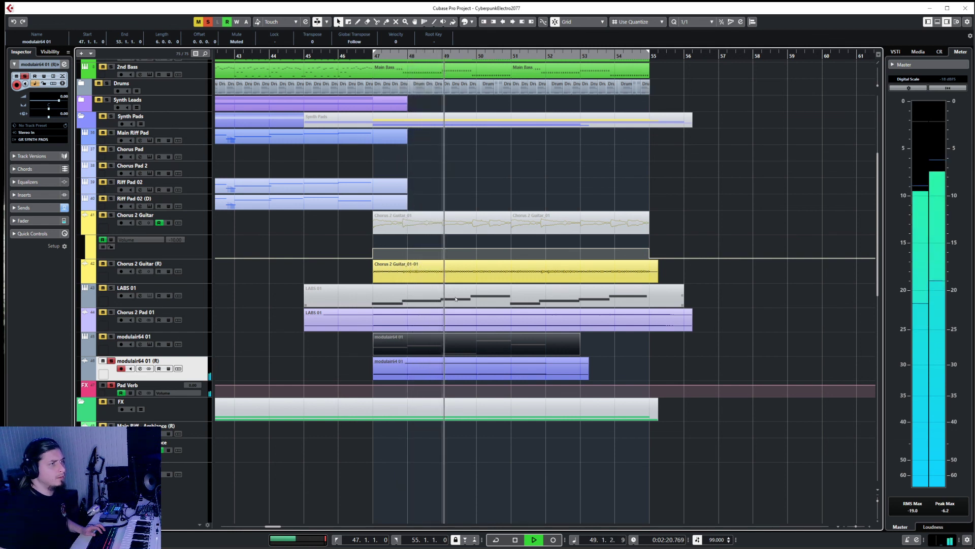
pyautogui.press('s')
pyautogui.press('space')
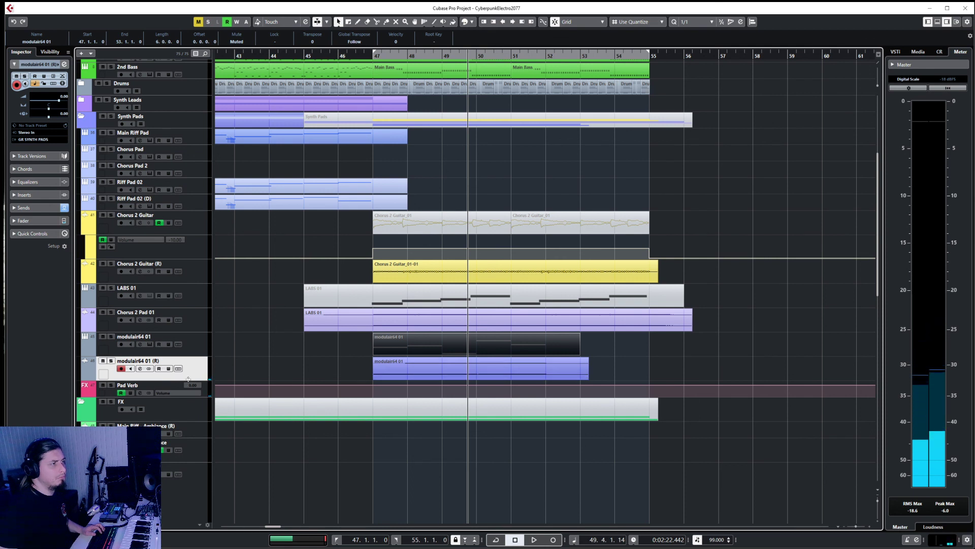
# - Mute the modulair64 01 (R) track and delete the MIDI part from the modulair64 01 track
pyautogui.moveTo(188, 379)
pyautogui.mouseDown()
pyautogui.moveTo(189, 475)
pyautogui.moveTo(198, 381)
pyautogui.mouseUp()
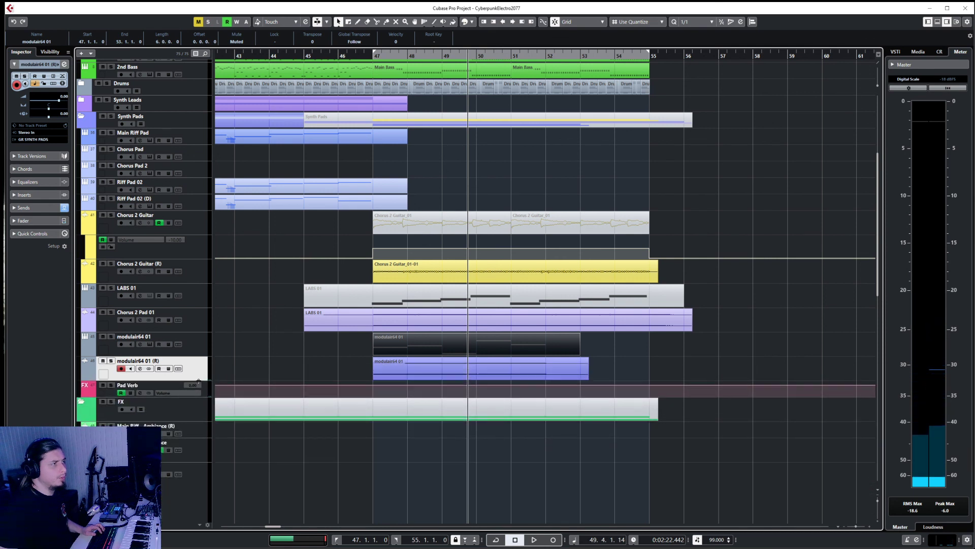
pyautogui.click(205, 347)
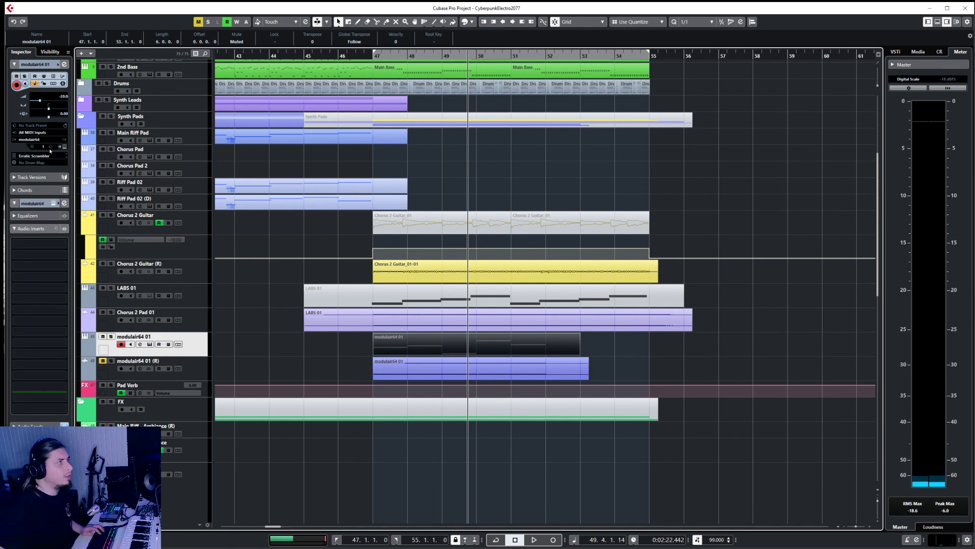
pyautogui.rightClick(380, 348)
pyautogui.click(434, 351)
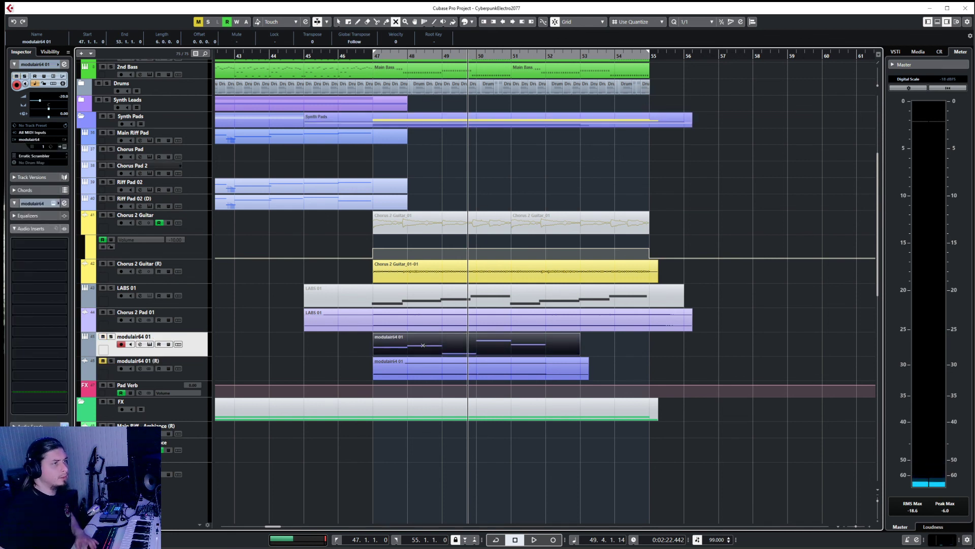
pyautogui.press('Delete')
# - Open the modulair64 instrument and audition its programs one after another from K35 Bass to Clocks
pyautogui.click(61, 146)
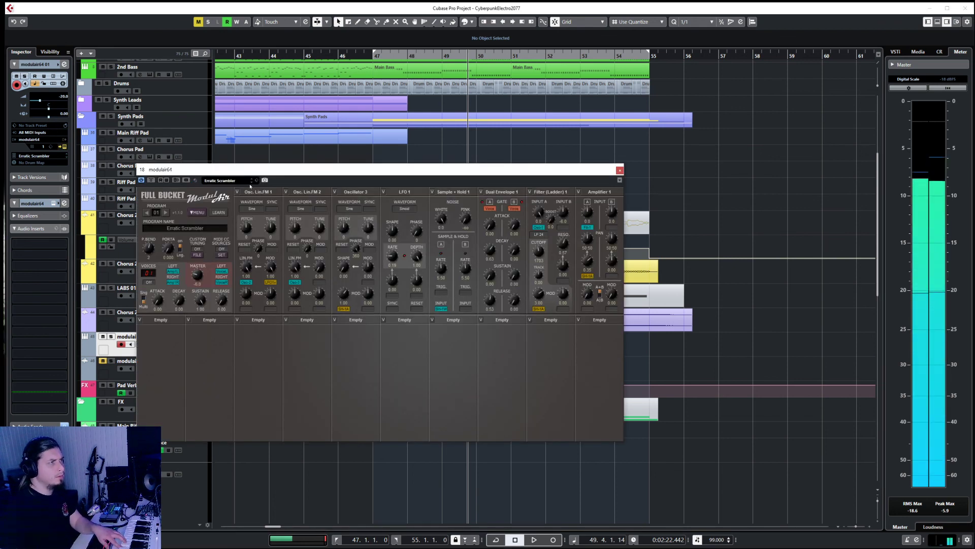
pyautogui.click(166, 213)
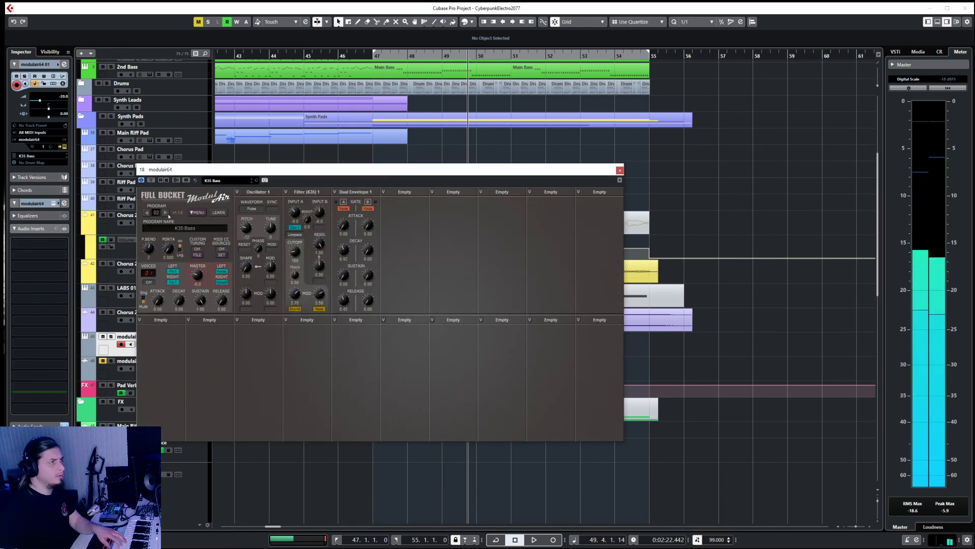
pyautogui.click(165, 213)
pyautogui.click(166, 212)
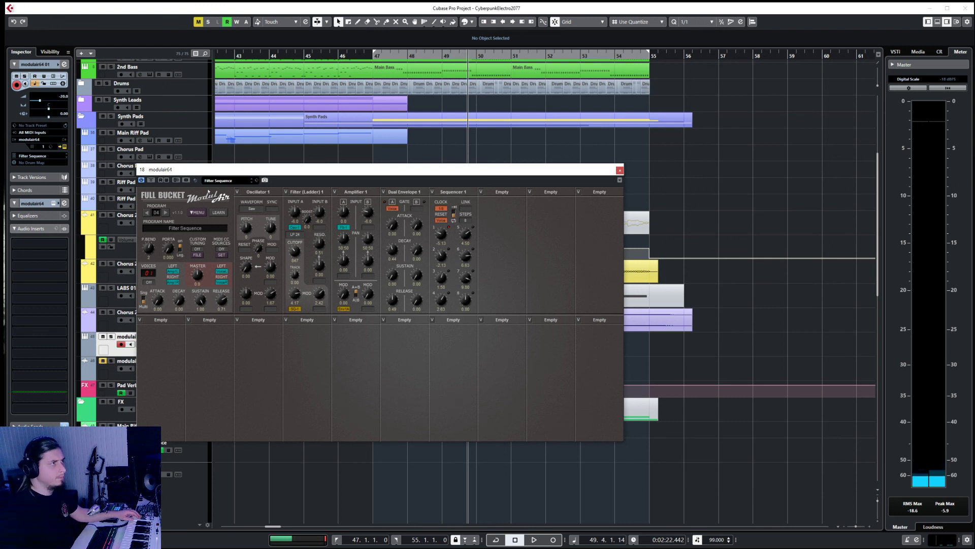
pyautogui.click(165, 213)
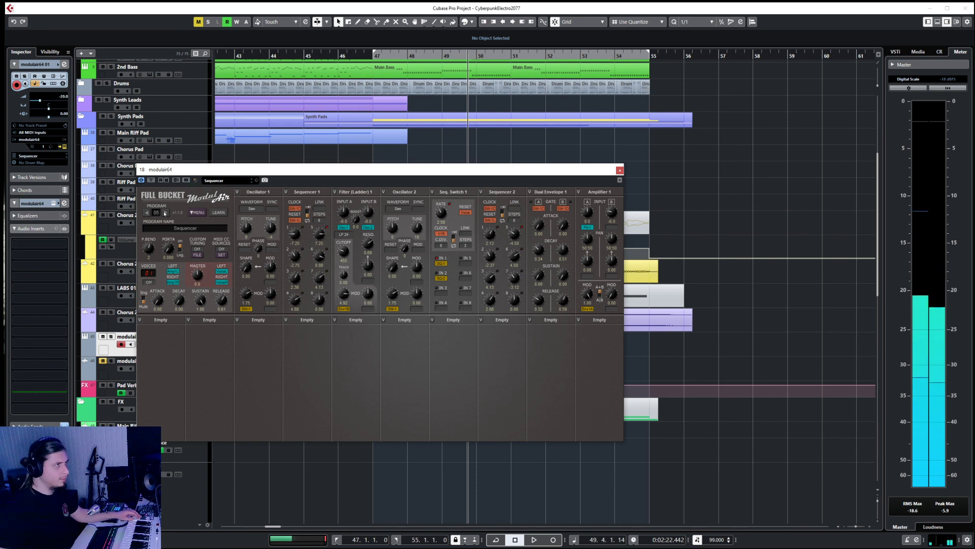
pyautogui.click(164, 213)
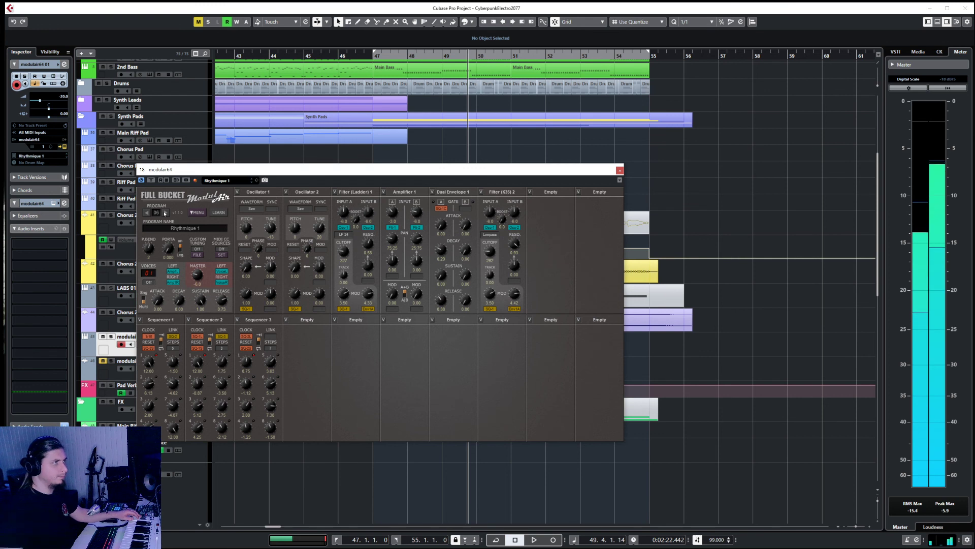
pyautogui.click(164, 213)
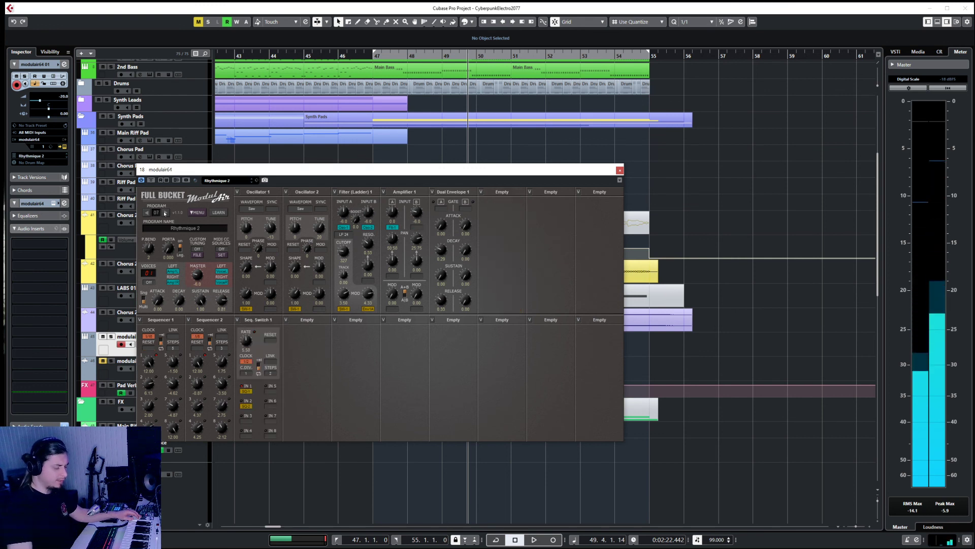
pyautogui.click(165, 213)
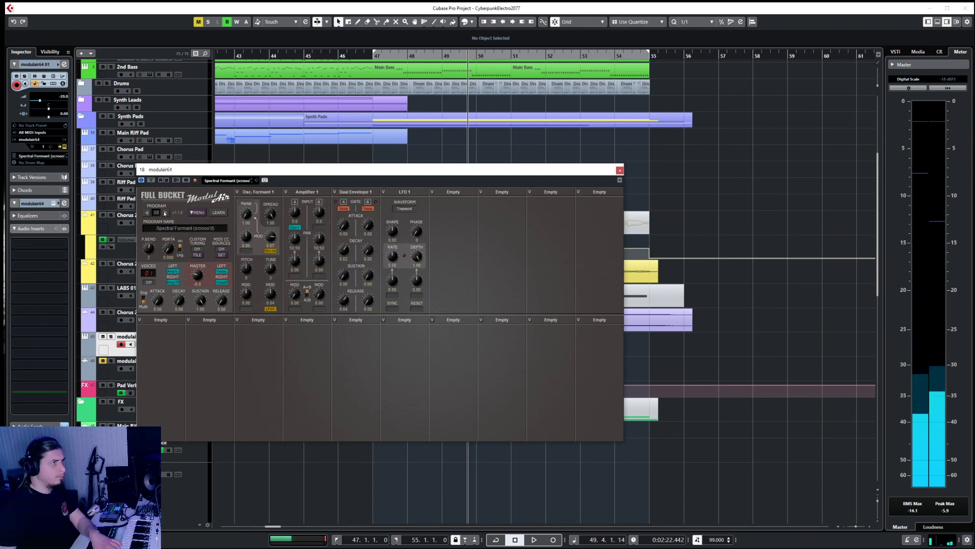
pyautogui.click(165, 213)
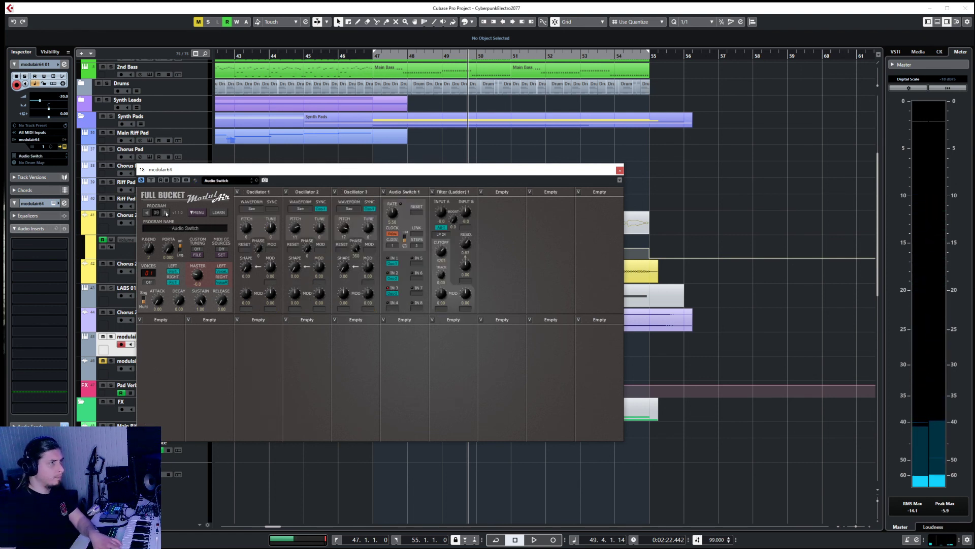
pyautogui.click(166, 213)
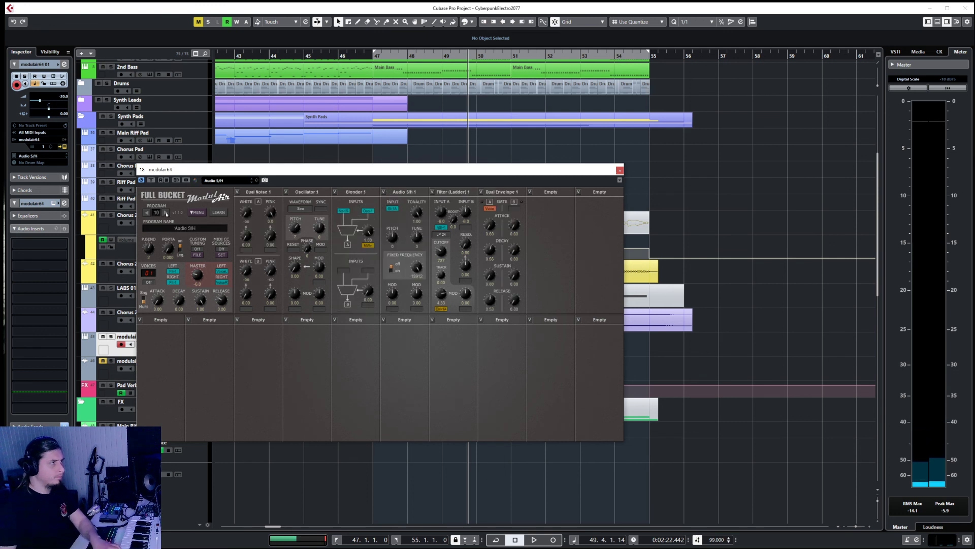
pyautogui.click(166, 213)
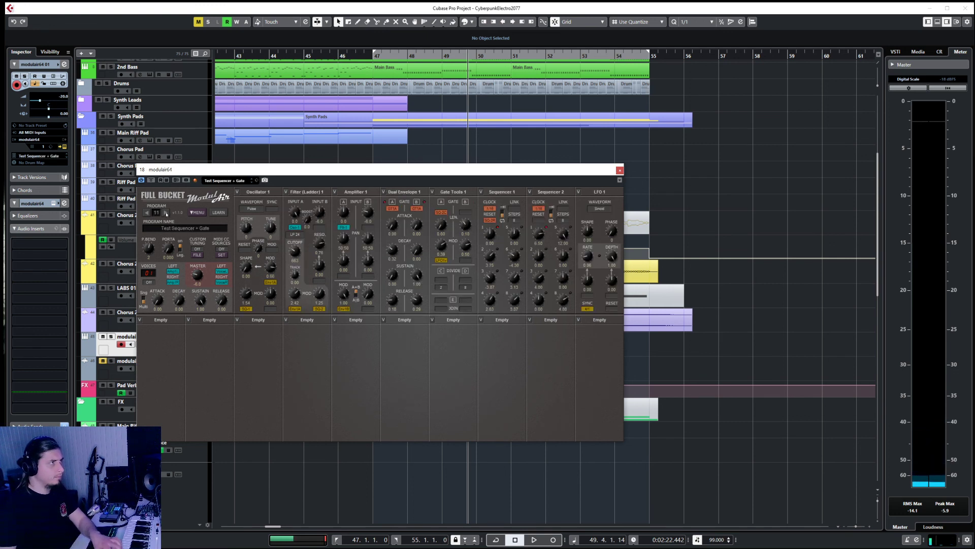
pyautogui.click(166, 212)
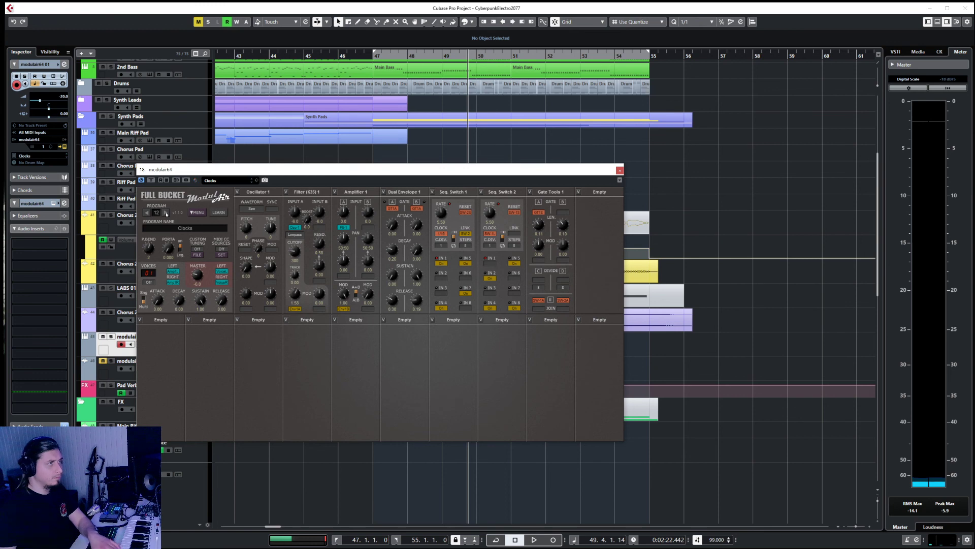
# - Remove the modulair64 01 instrument track from the project, keeping the rendered audio track
pyautogui.moveTo(197, 171); pyautogui.dragTo(331, 191)
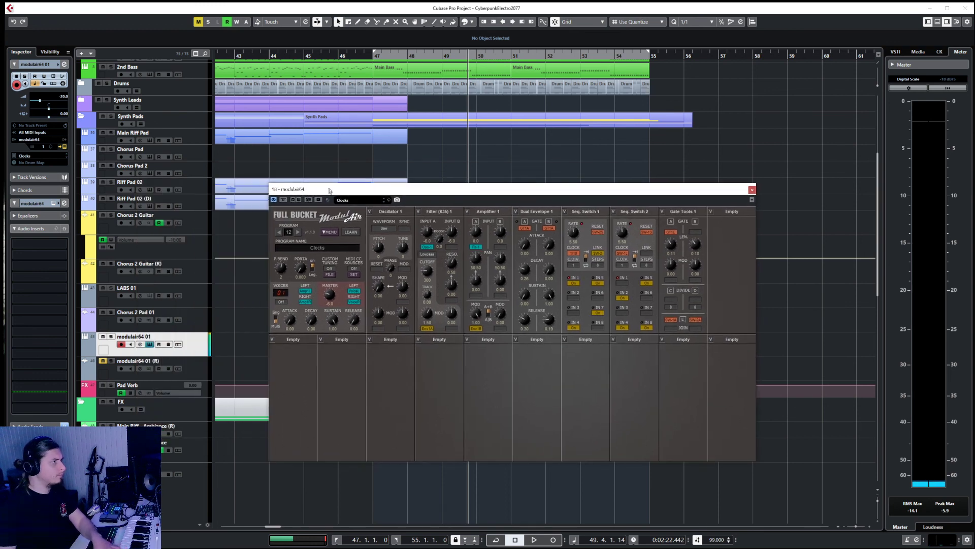
pyautogui.rightClick(192, 344)
pyautogui.click(254, 378)
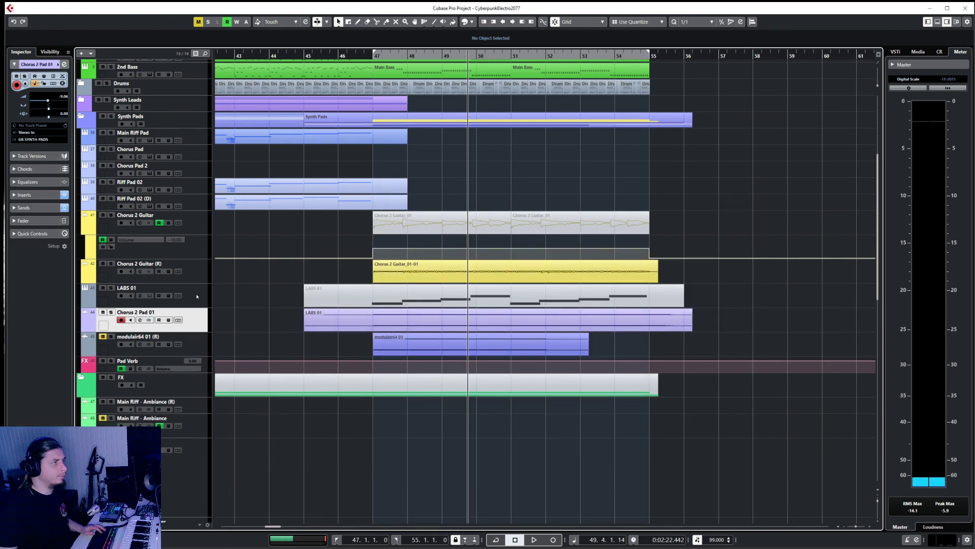
# - Play the second chorus from bar 47 to check the Chorus 2 Pad 01 and Chorus 2 Guitar (R) tracks
pyautogui.click(239, 302)
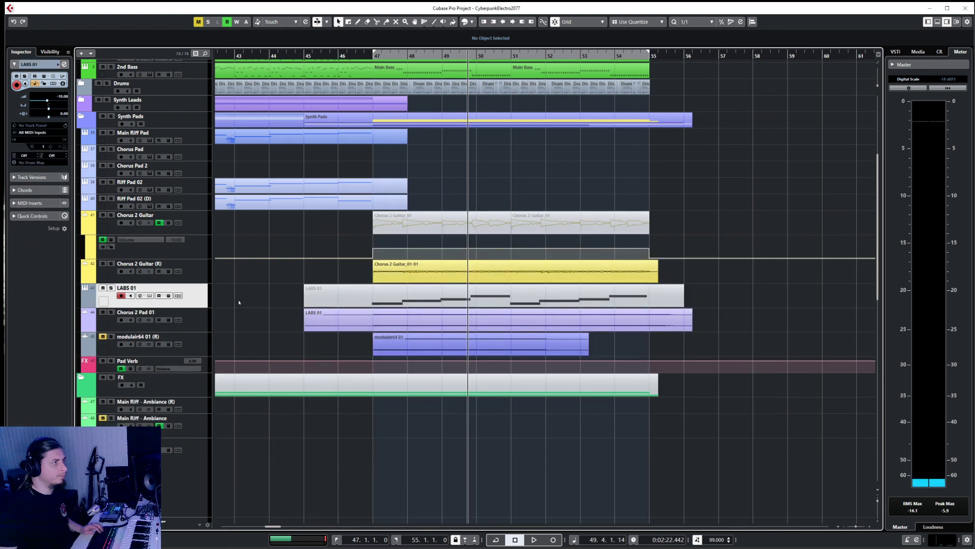
pyautogui.click(370, 55)
pyautogui.press('space')
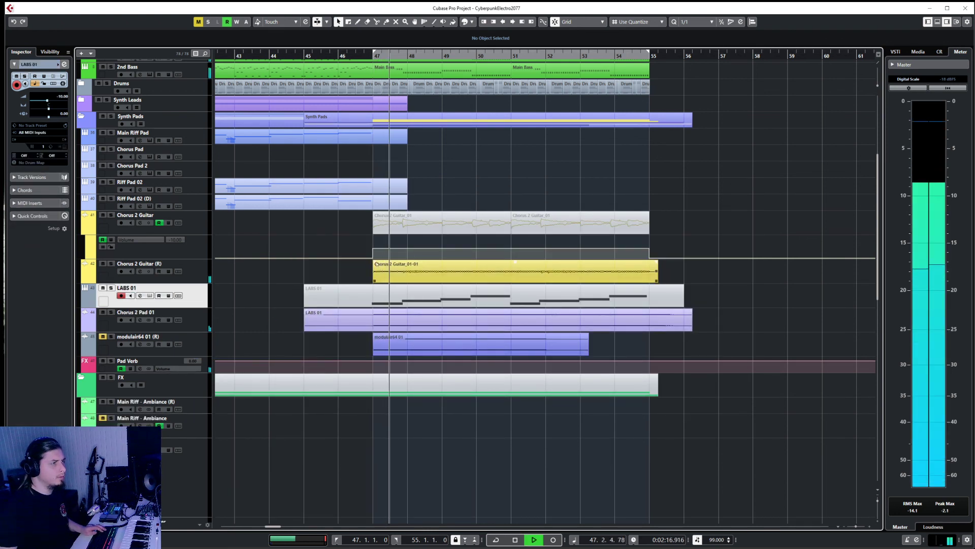
pyautogui.click(203, 326)
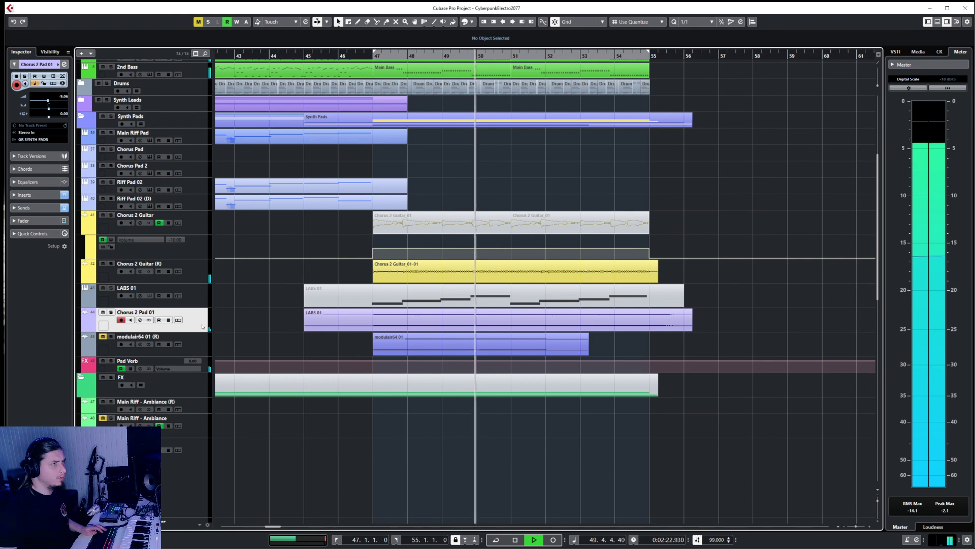
pyautogui.click(203, 283)
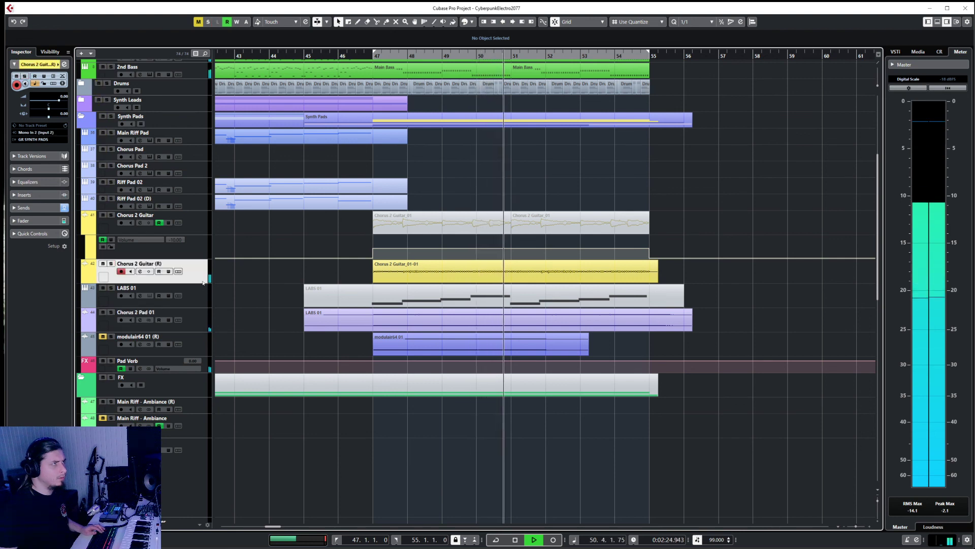
pyautogui.press('space')
pyautogui.scroll(-10, 264, 330)
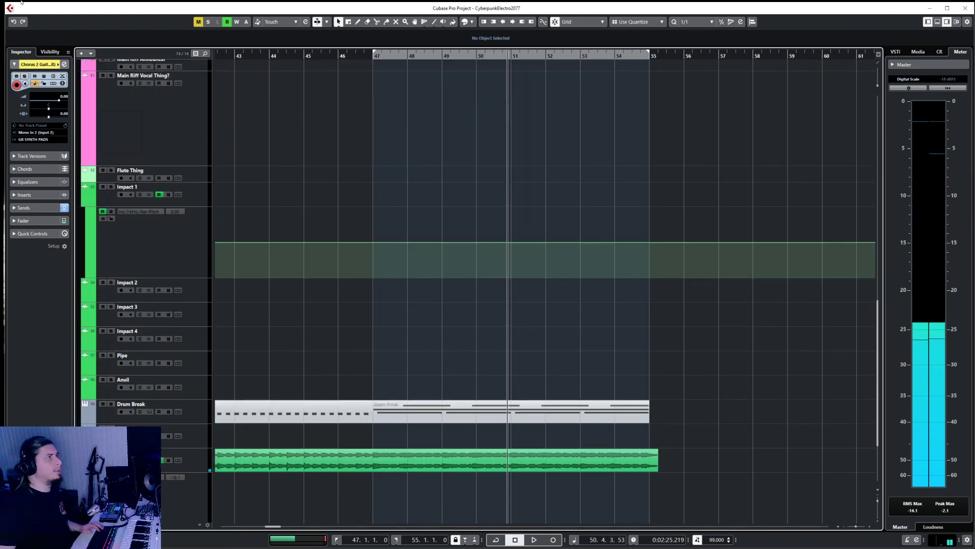